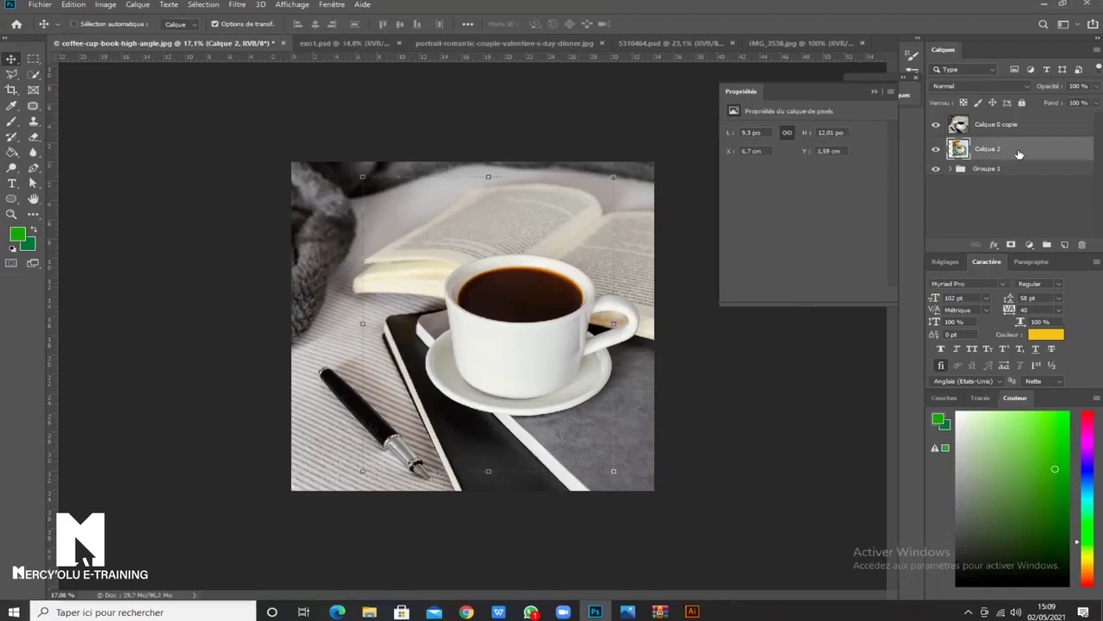
{"action": "left_click", "coordinate": [803, 44]}
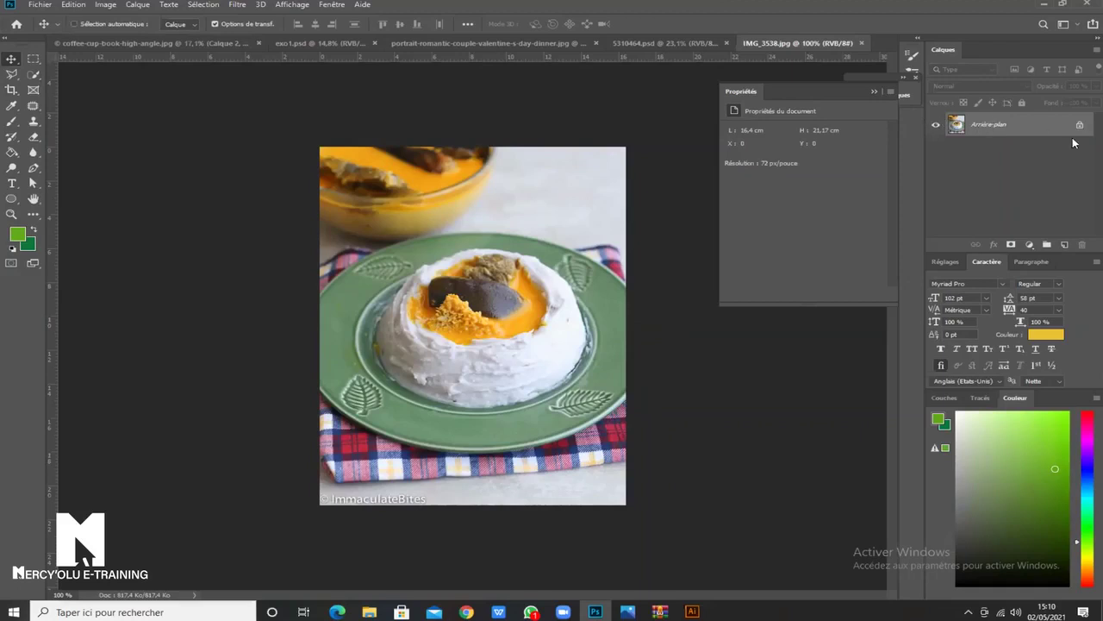
{"action": "key", "text": "ctrl+v"}
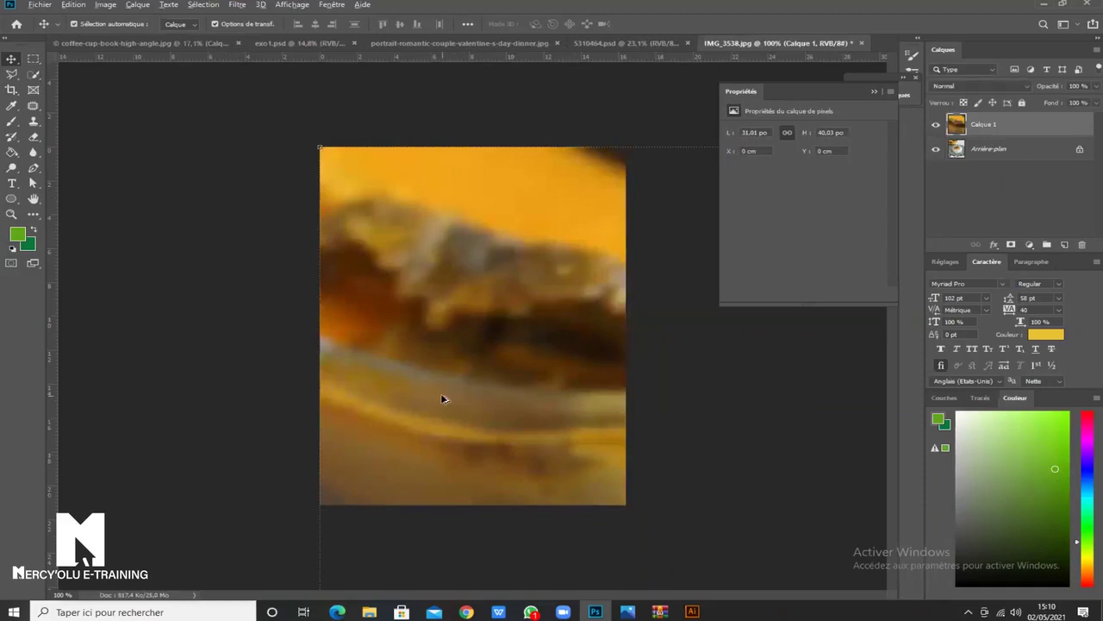
{"action": "scroll", "coordinate": [441, 398], "scroll_direction": "down", "scroll_amount": 10}
{"action": "scroll", "coordinate": [456, 349], "scroll_direction": "down", "scroll_amount": 2}
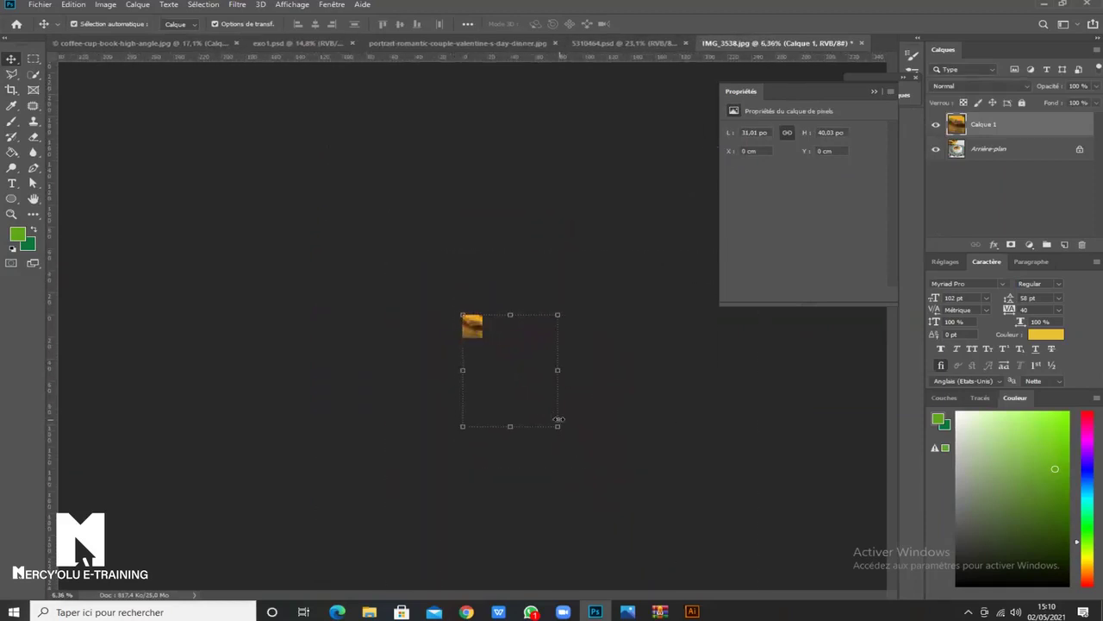
{"action": "left_click", "coordinate": [558, 427]}
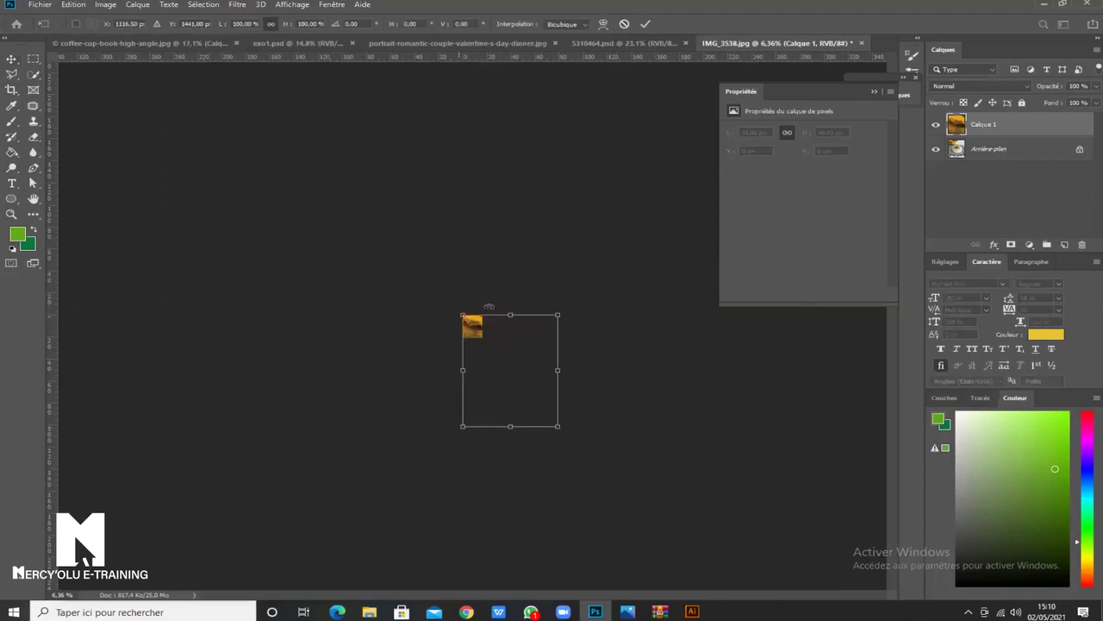
{"action": "left_click_drag", "start_coordinate": [559, 427], "coordinate": [480, 339]}
{"action": "scroll", "coordinate": [474, 325], "scroll_direction": "up", "scroll_amount": 10}
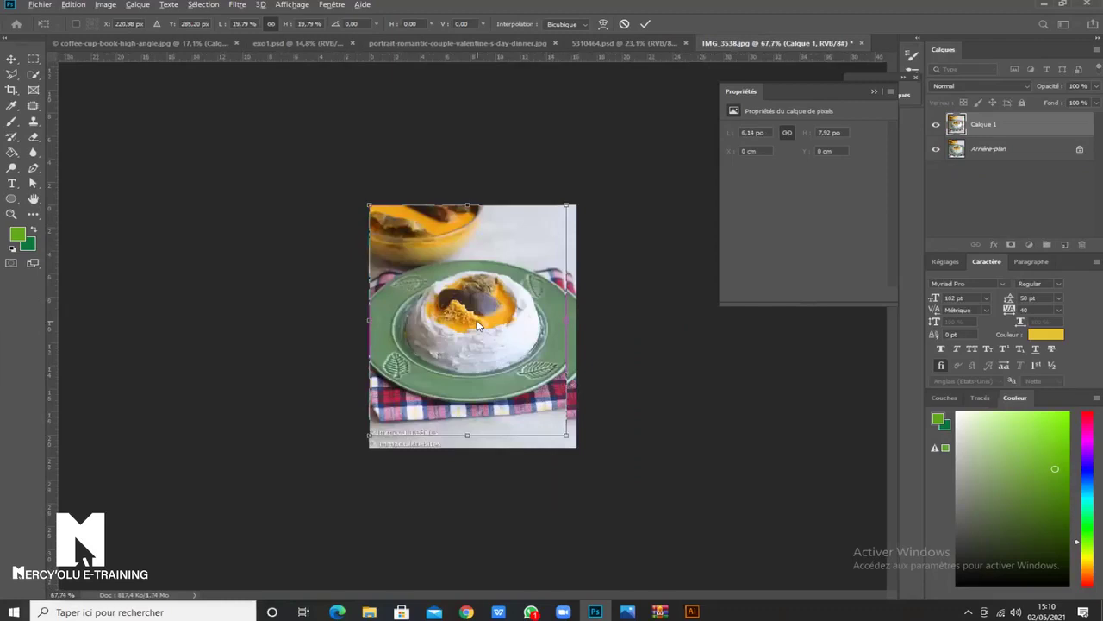
{"action": "scroll", "coordinate": [480, 325], "scroll_direction": "up", "scroll_amount": 3}
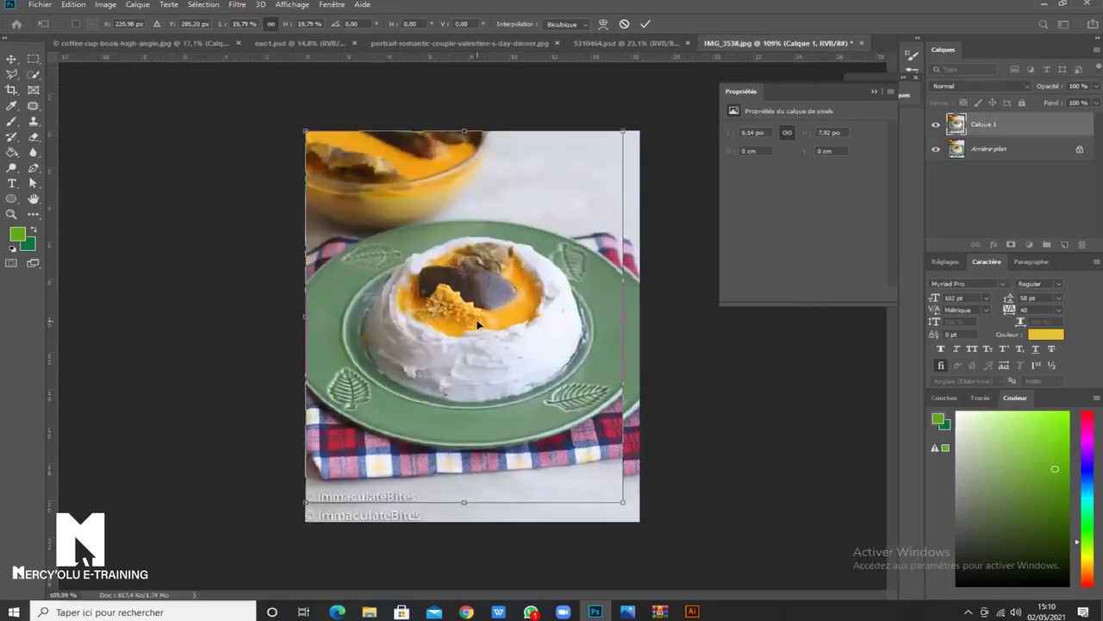
{"action": "key", "text": "Return"}
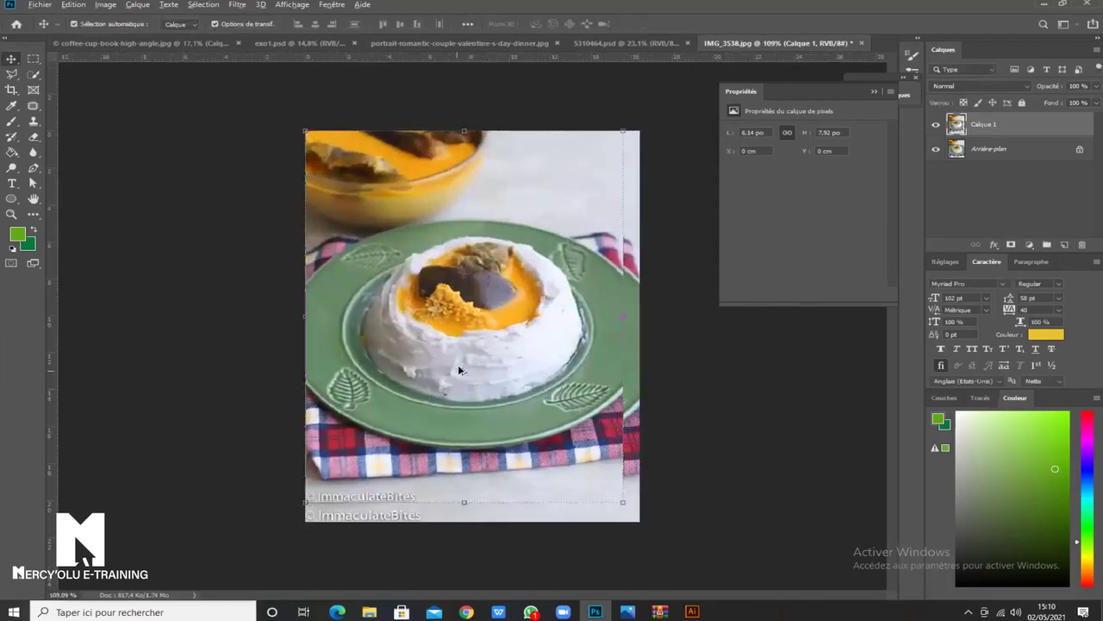
{"action": "scroll", "coordinate": [459, 371], "scroll_direction": "down", "scroll_amount": 1}
{"action": "left_click_drag", "start_coordinate": [530, 336], "coordinate": [560, 387]}
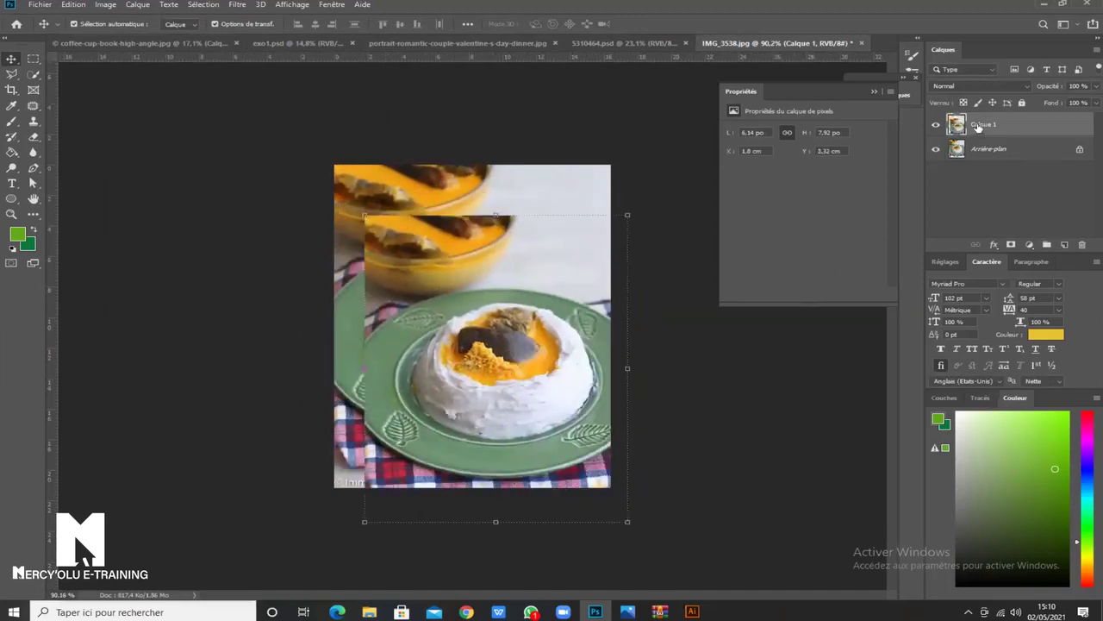
{"action": "key", "text": "Delete"}
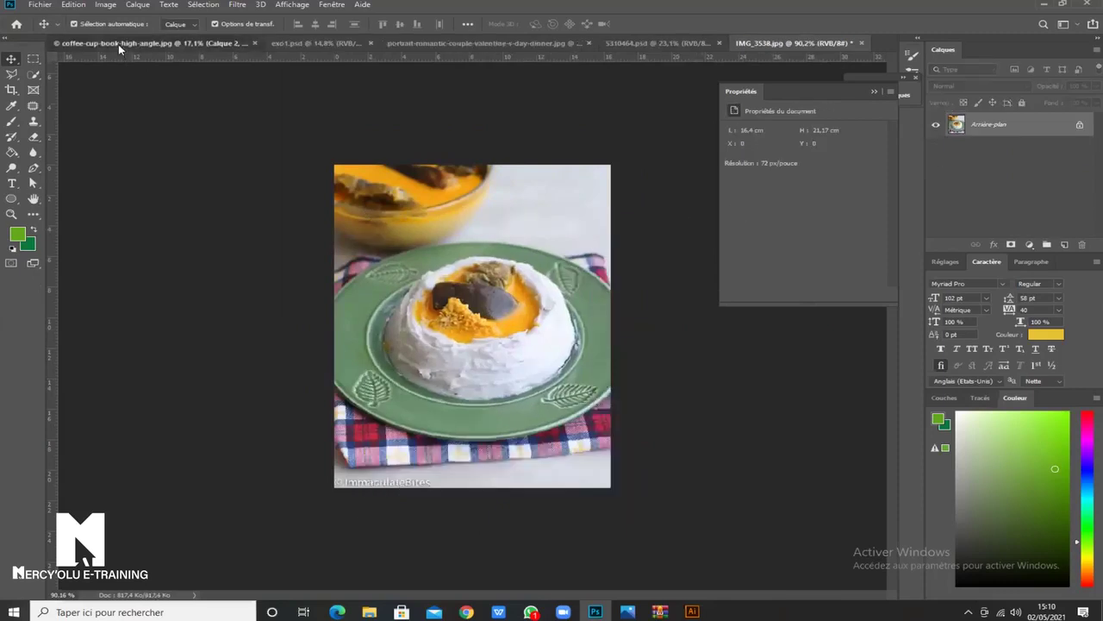
Copy the Calque 0 copie layer from the coffee-cup document and paste it into IMG_3538.jpg.
{"action": "left_click", "coordinate": [118, 44]}
{"action": "left_click", "coordinate": [983, 125]}
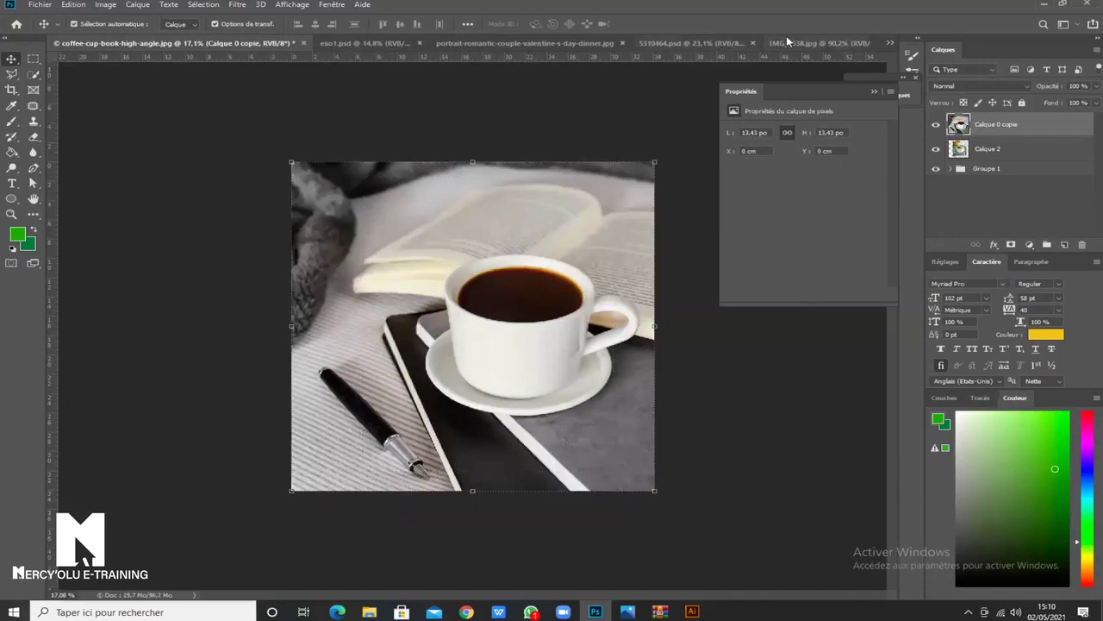
{"action": "left_click", "coordinate": [824, 43]}
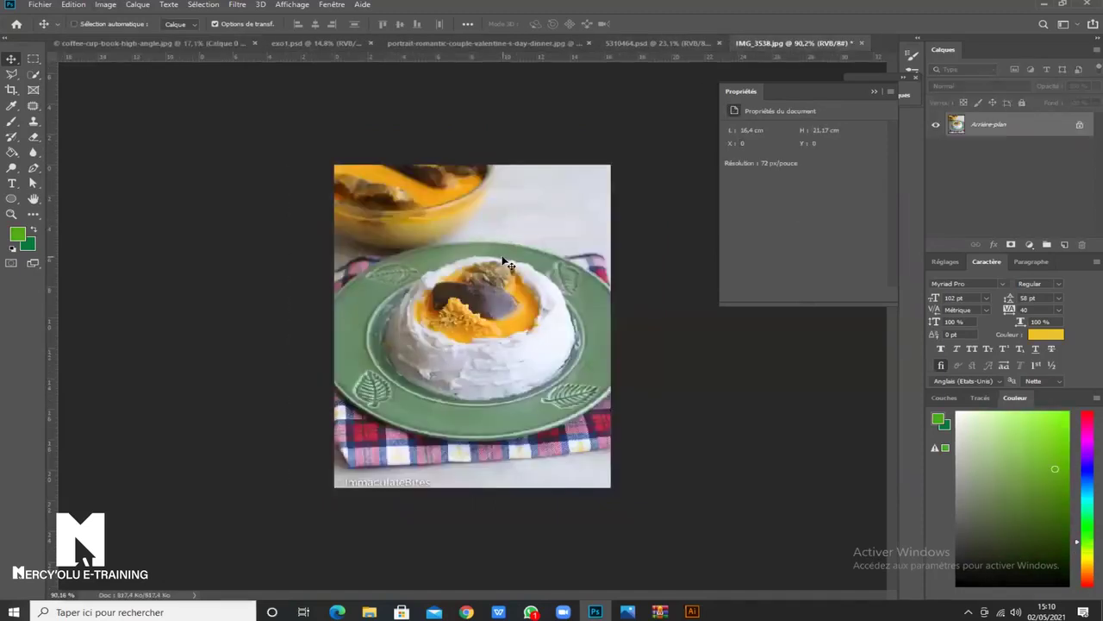
{"action": "left_click_drag", "start_coordinate": [508, 263], "coordinate": [408, 309]}
Scale the pasted coffee layer to about 12.74% and move it over the food plate at about X 1.2 cm, Y 3.35 cm.
{"action": "scroll", "coordinate": [408, 309], "scroll_direction": "down", "scroll_amount": 3}
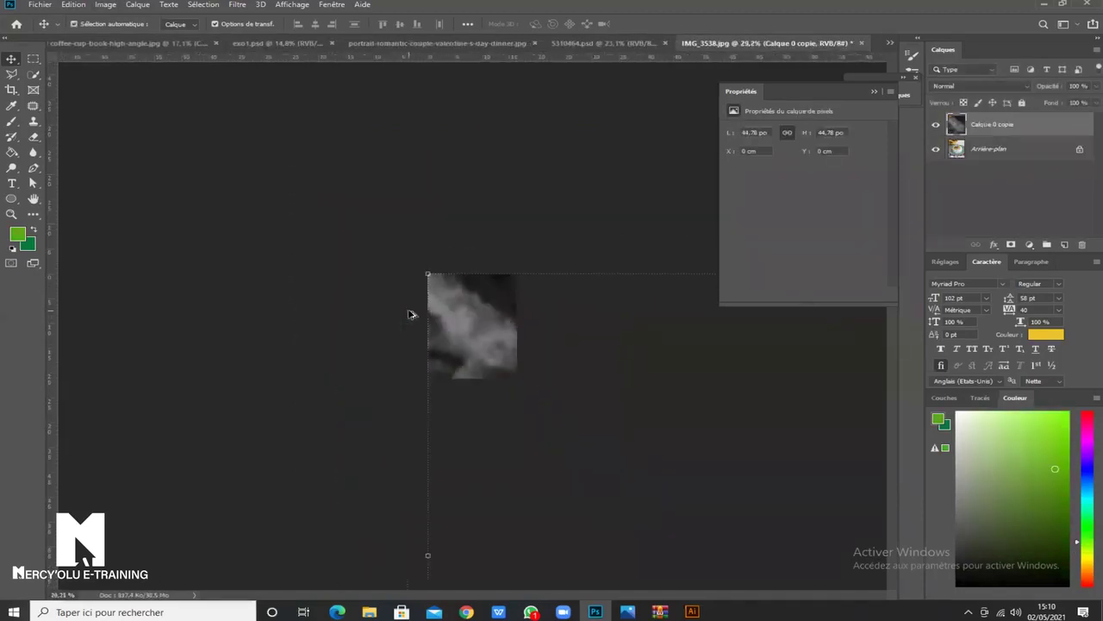
{"action": "scroll", "coordinate": [410, 315], "scroll_direction": "down", "scroll_amount": 3}
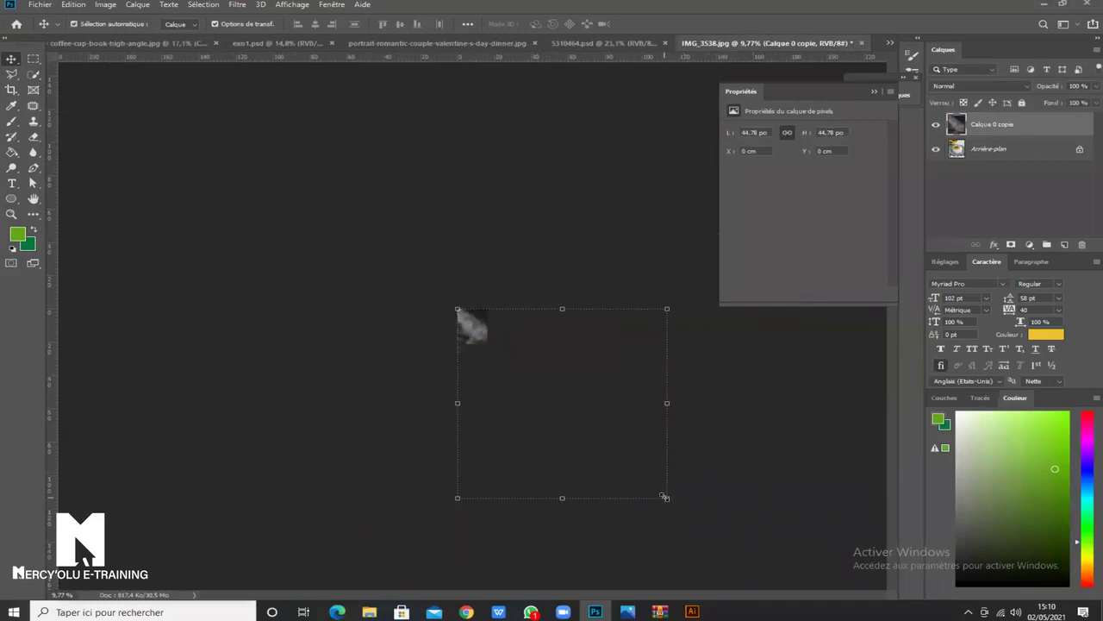
{"action": "left_click_drag", "start_coordinate": [668, 498], "coordinate": [488, 343]}
{"action": "scroll", "coordinate": [472, 336], "scroll_direction": "up", "scroll_amount": 6}
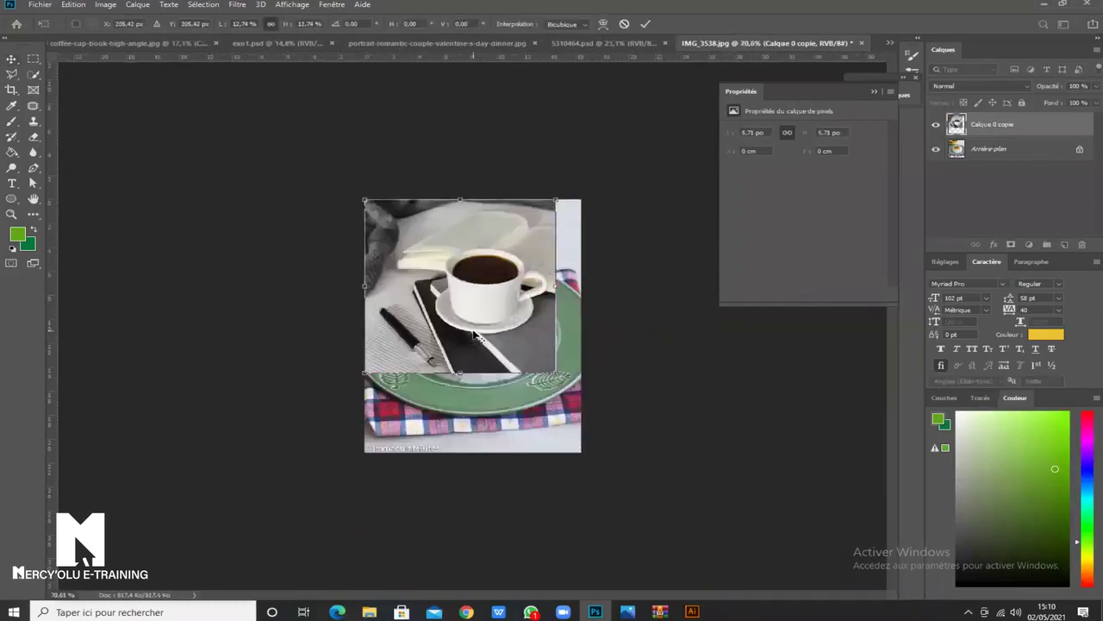
{"action": "key", "text": "alt+space"}
{"action": "key", "text": "Escape"}
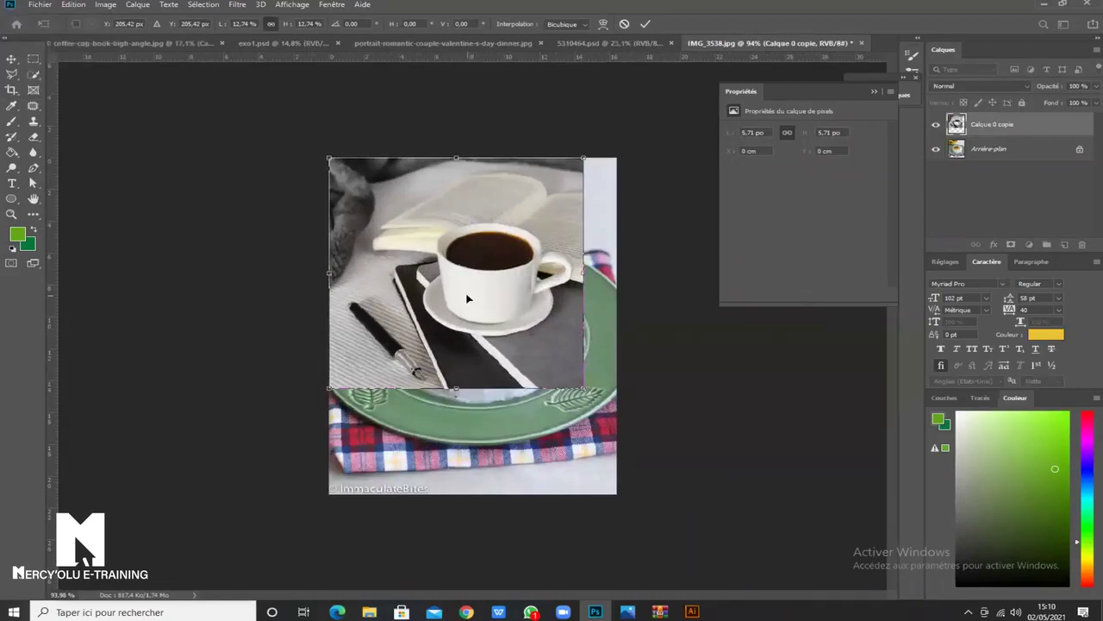
{"action": "key", "text": "Return"}
{"action": "left_click_drag", "start_coordinate": [489, 315], "coordinate": [508, 363]}
{"action": "key", "text": "Left"}
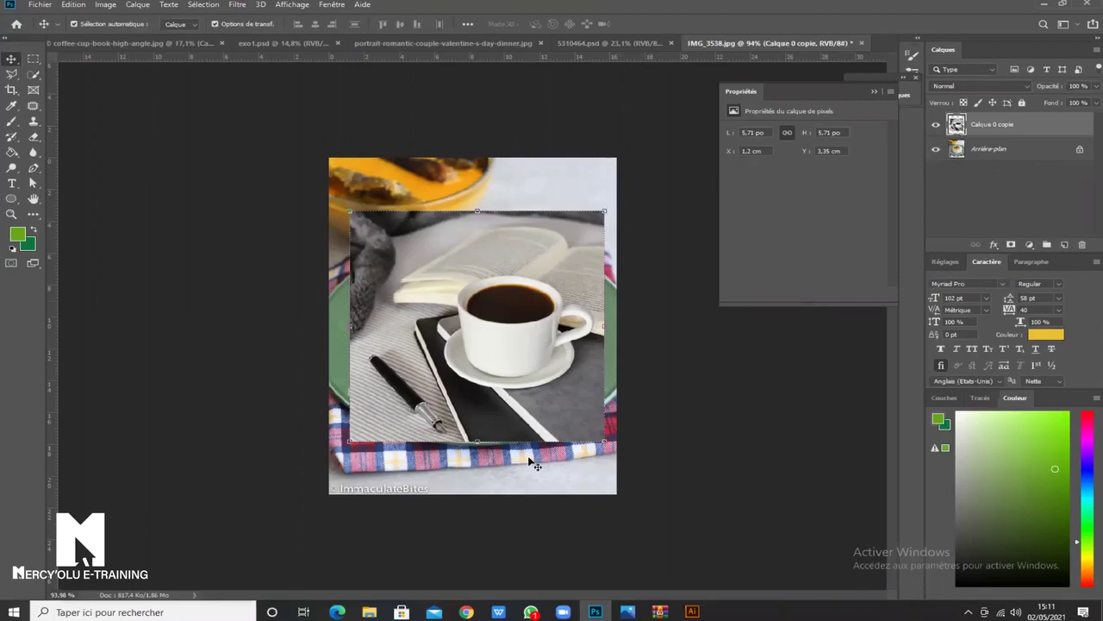
Unlock the background layer and enlarge the coffee layer to about 146.46%, positioned at about X -2.29 cm, Y -0.11 cm to cover the canvas.
{"action": "left_click", "coordinate": [1079, 151]}
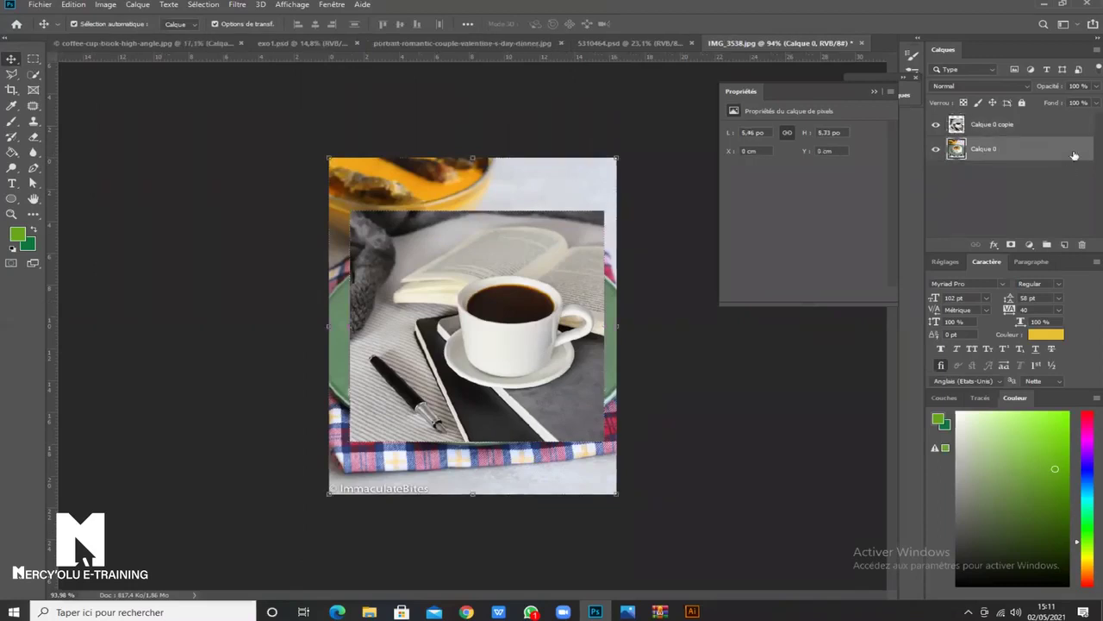
{"action": "left_click_drag", "start_coordinate": [473, 310], "coordinate": [468, 307]}
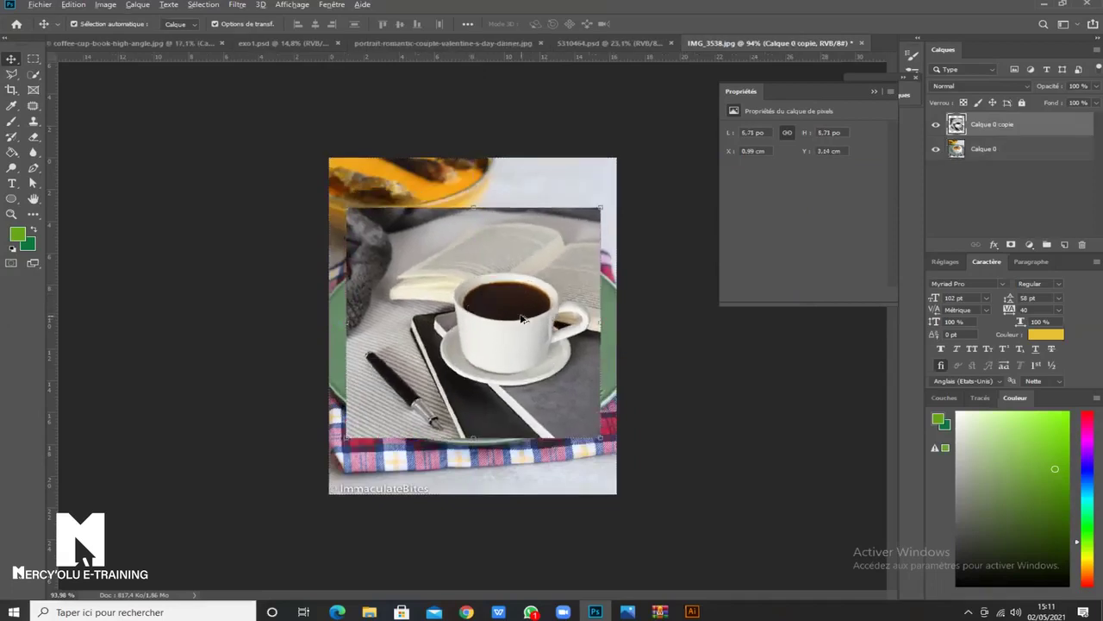
{"action": "scroll", "coordinate": [521, 319], "scroll_direction": "up", "scroll_amount": 2}
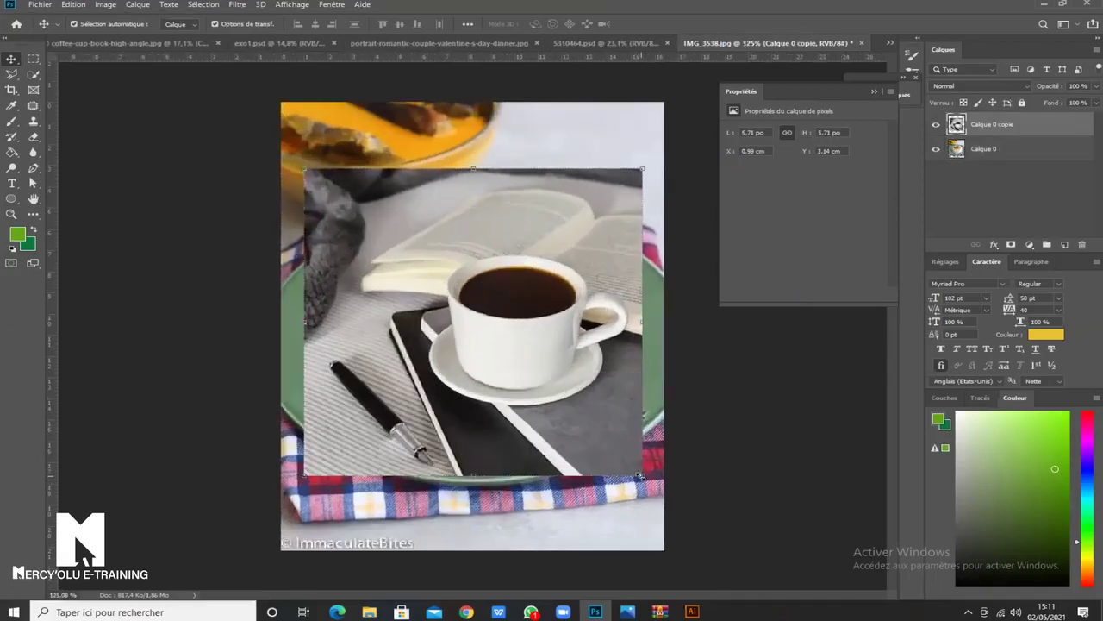
{"action": "left_click_drag", "start_coordinate": [641, 476], "coordinate": [696, 543]}
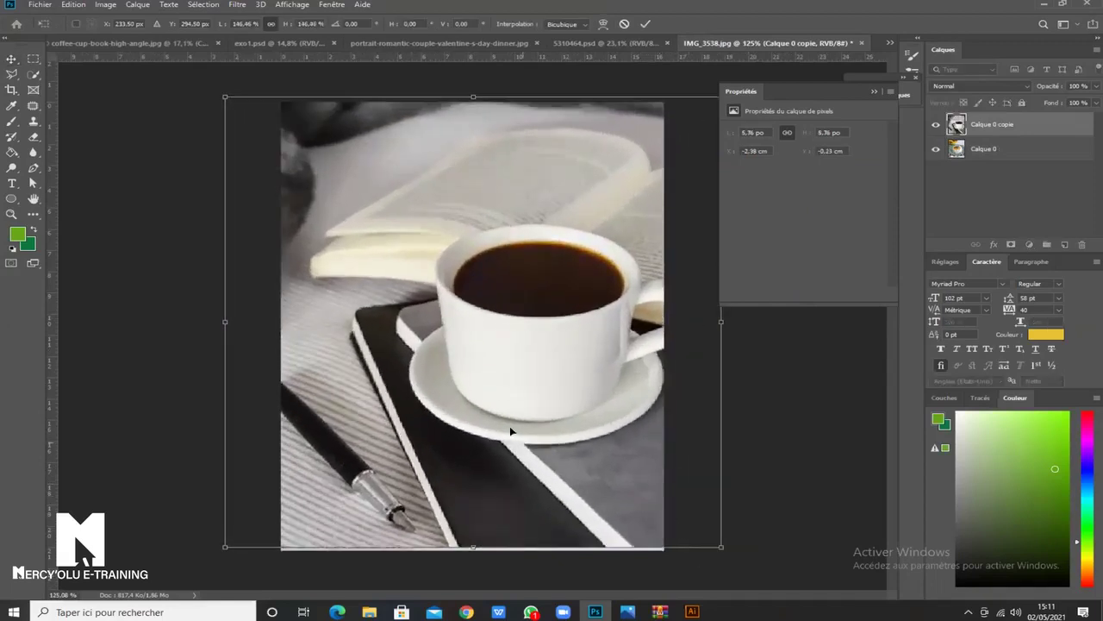
{"action": "scroll", "coordinate": [451, 355], "scroll_direction": "down", "scroll_amount": 2}
{"action": "key", "text": "alt+space"}
{"action": "key", "text": "Escape"}
{"action": "key", "text": "Return"}
{"action": "left_click_drag", "start_coordinate": [474, 346], "coordinate": [475, 352]}
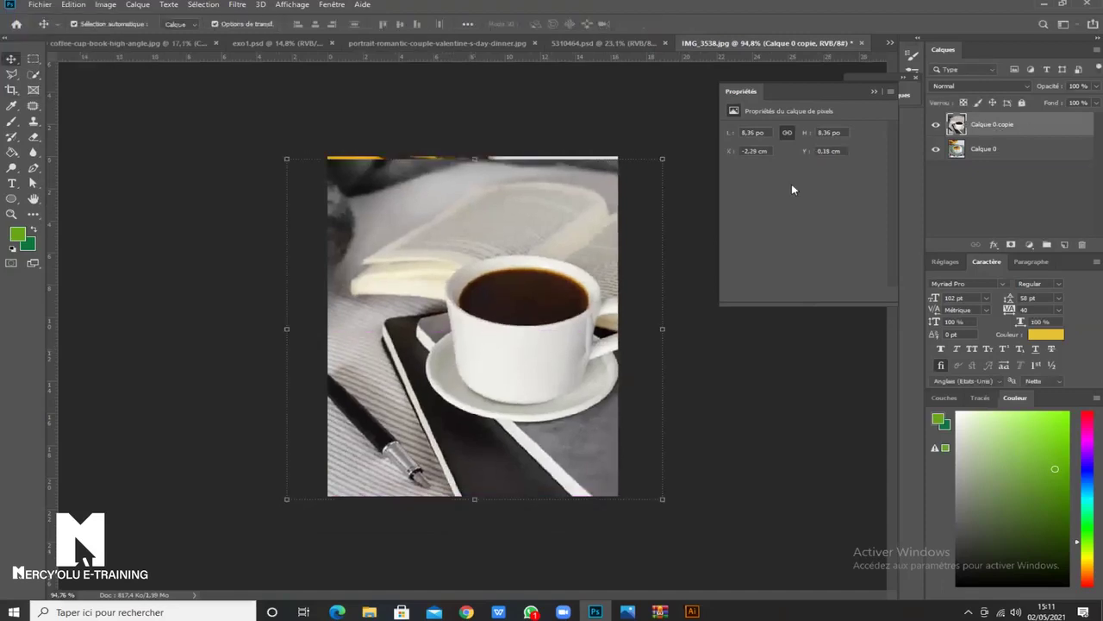
{"action": "left_click_drag", "start_coordinate": [403, 263], "coordinate": [402, 258]}
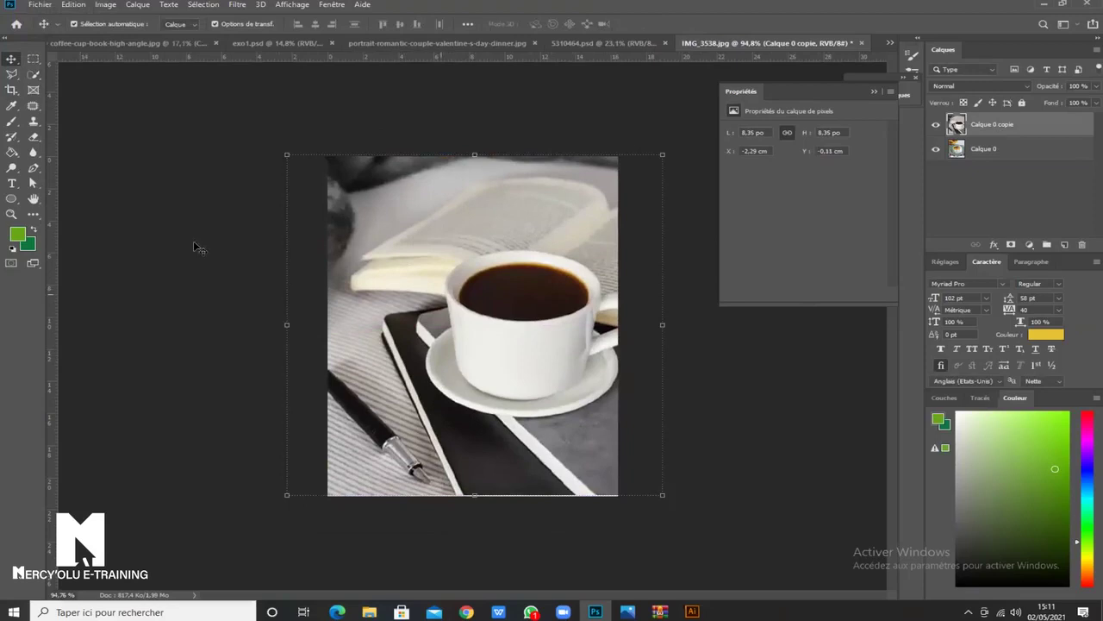
Hide the Calque 0 copie layer and activate the Quick Selection tool on the Calque 0 layer.
{"action": "scroll", "coordinate": [520, 284], "scroll_direction": "up", "scroll_amount": 5}
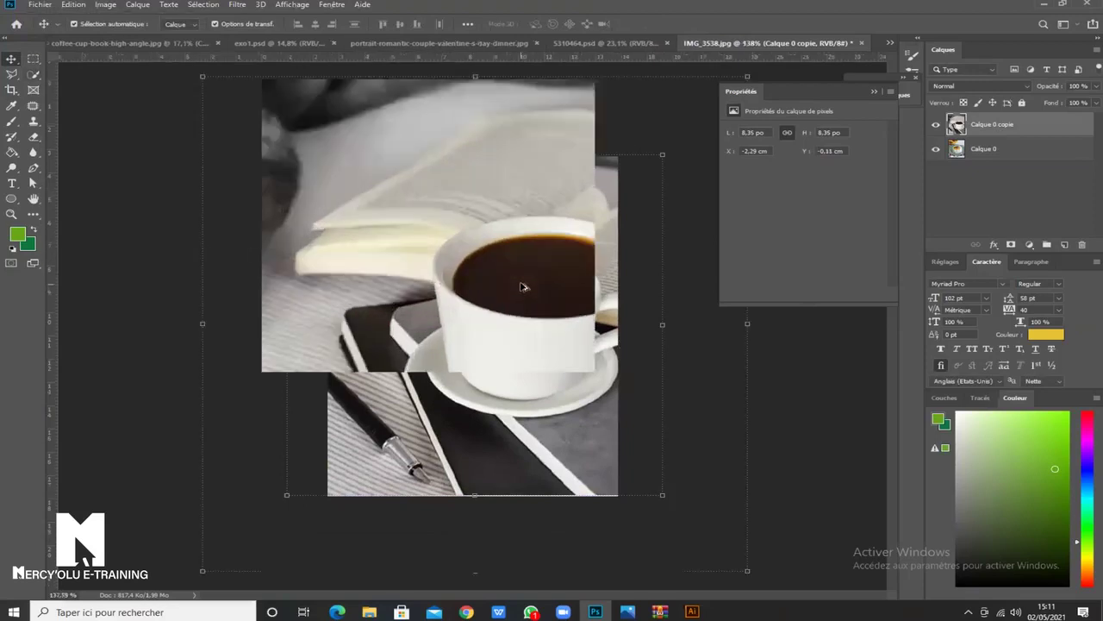
{"action": "scroll", "coordinate": [284, 301], "scroll_direction": "down", "scroll_amount": 2}
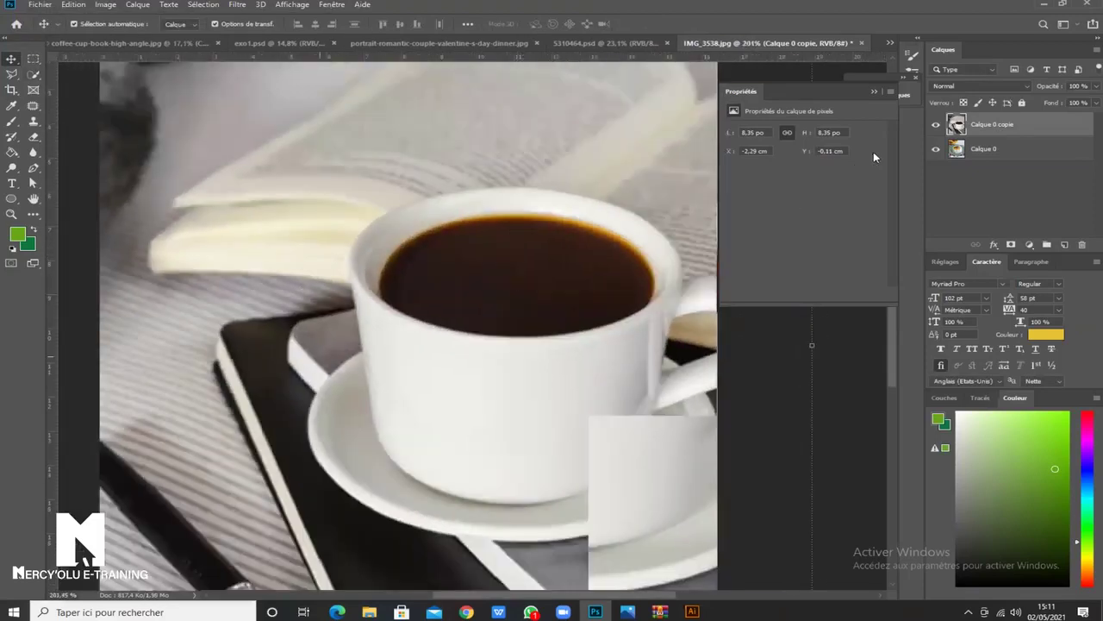
{"action": "left_click", "coordinate": [937, 126]}
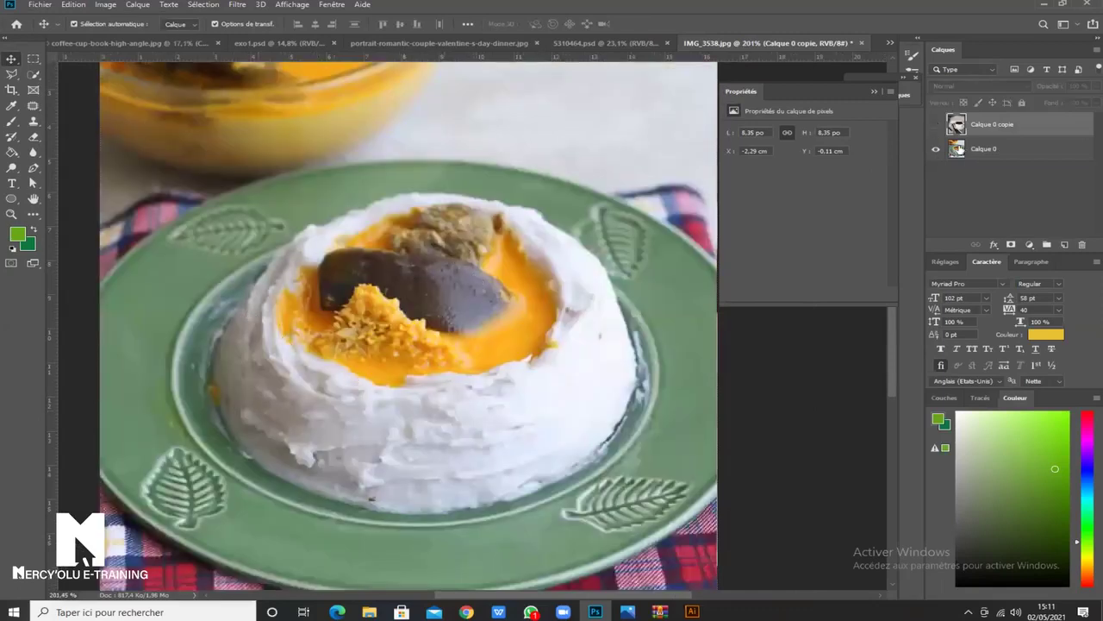
{"action": "left_click", "coordinate": [957, 148]}
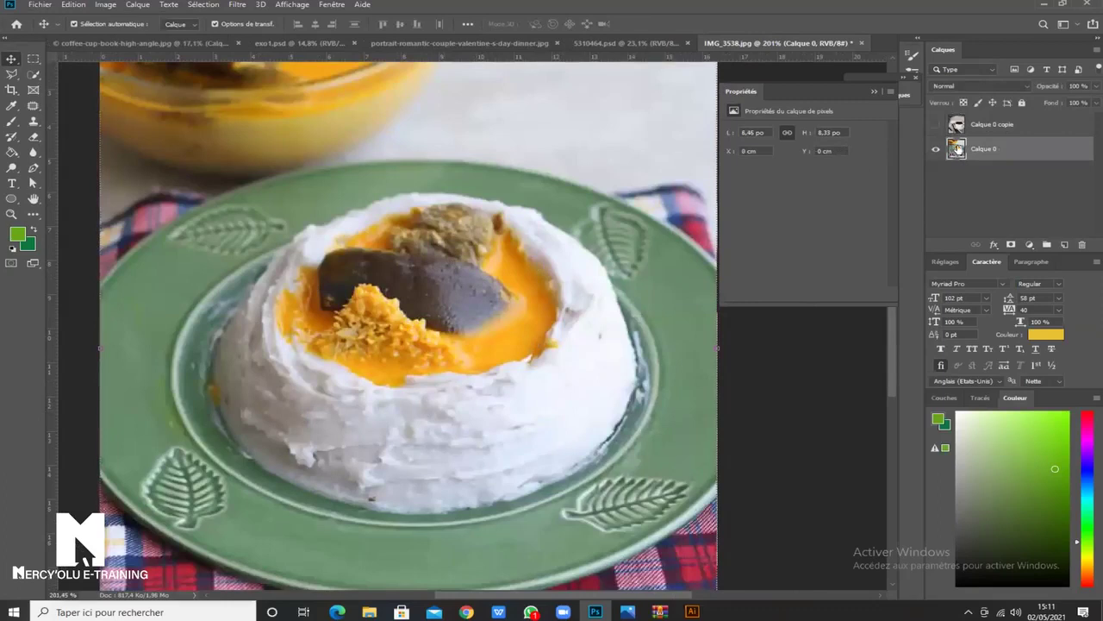
{"action": "left_click", "coordinate": [33, 76]}
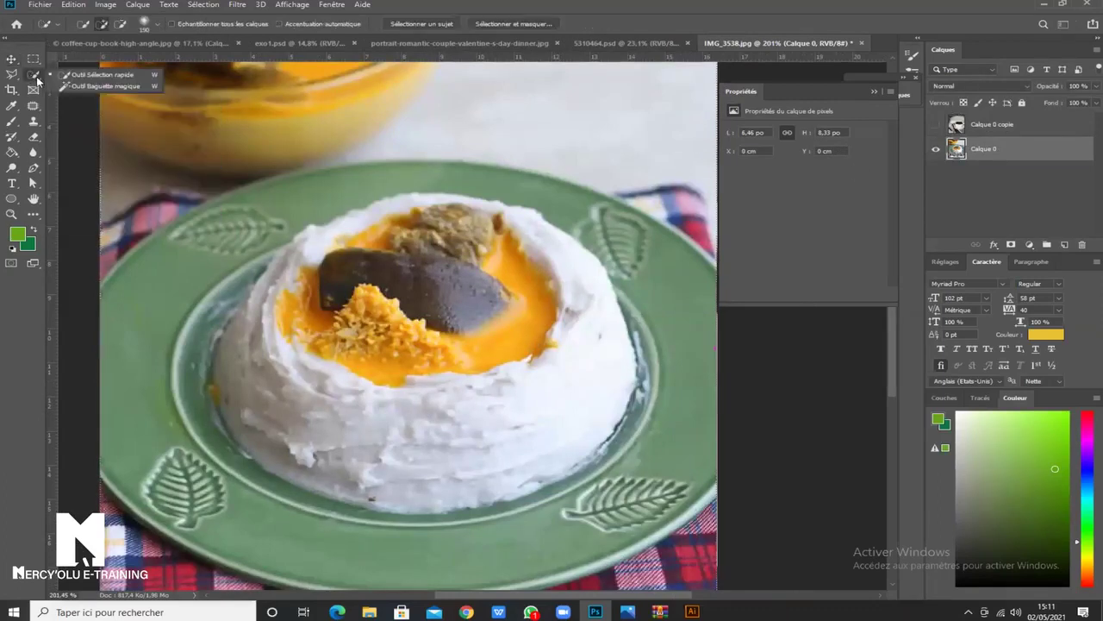
{"action": "left_click", "coordinate": [99, 75]}
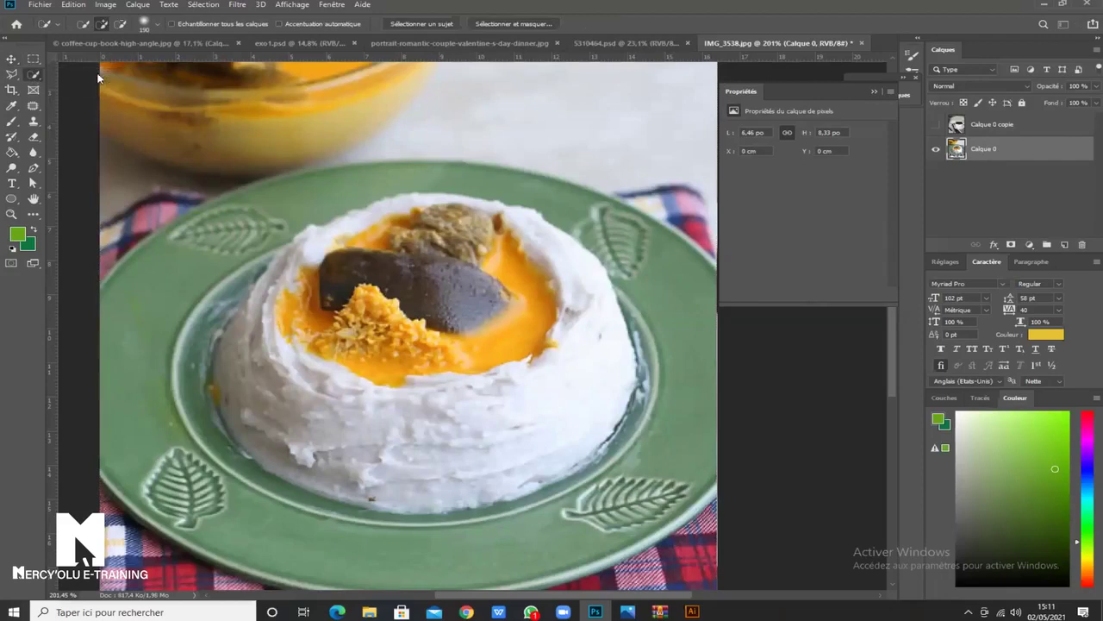
Show the coffee layer again and start a new quick selection over the coffee surface with a 67 px brush.
{"action": "left_click", "coordinate": [937, 125]}
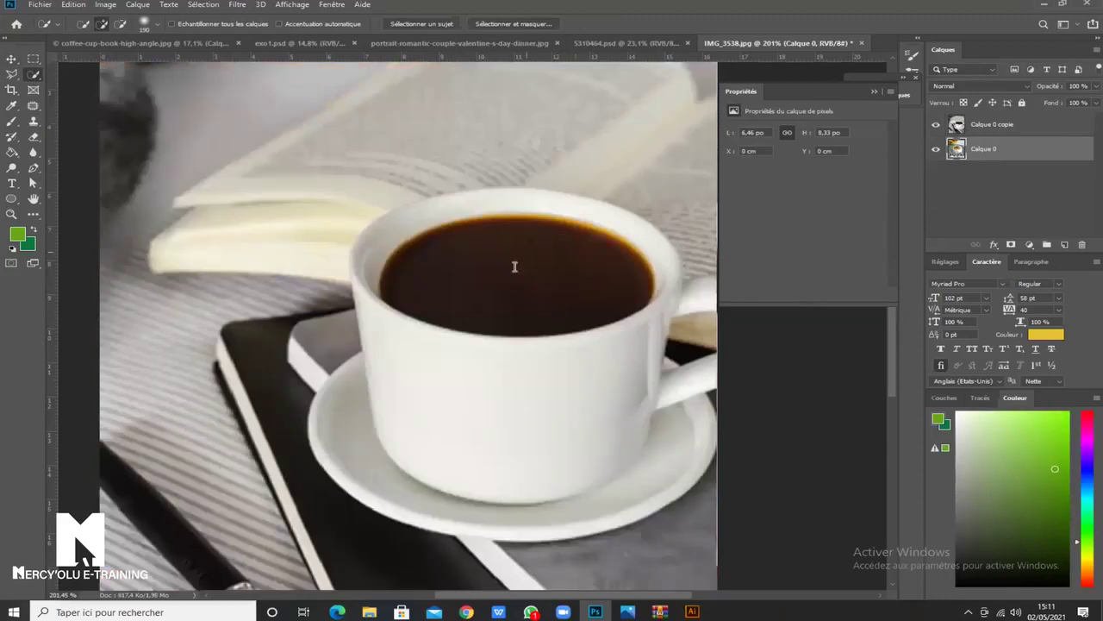
{"action": "left_click_drag", "start_coordinate": [545, 263], "coordinate": [457, 254]}
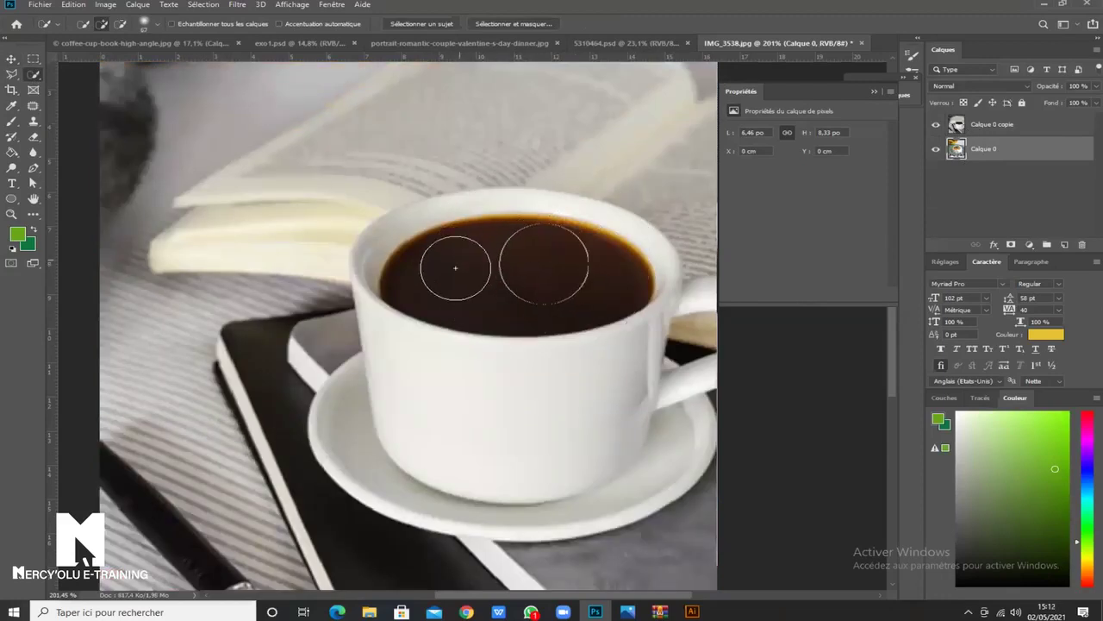
{"action": "left_click", "coordinate": [83, 25]}
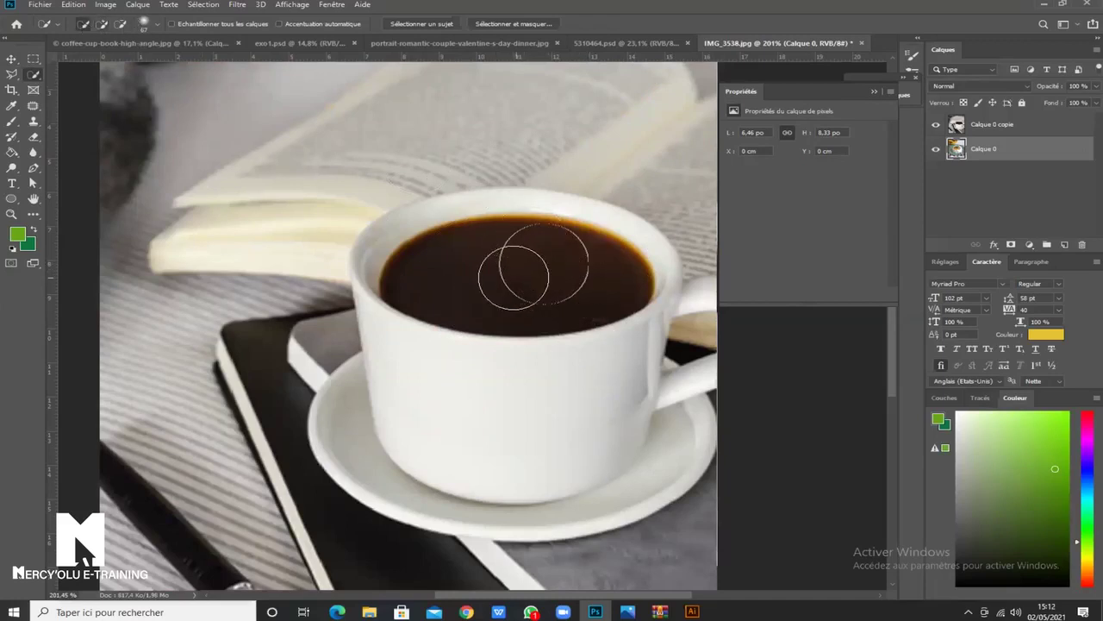
{"action": "left_click", "coordinate": [514, 276]}
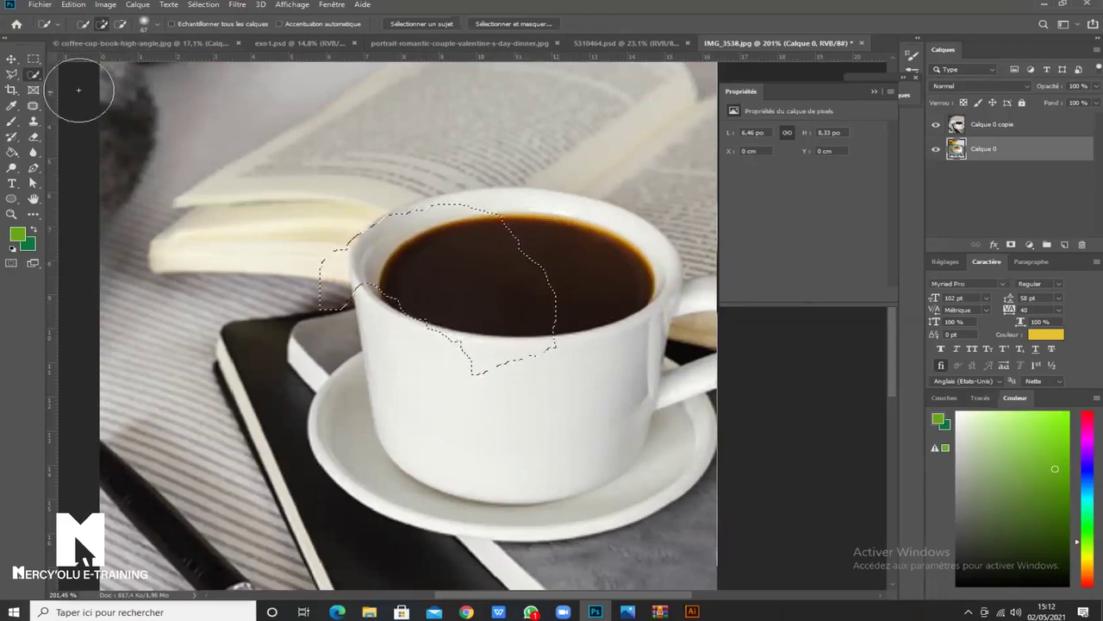
Set the quick selection brush to 0% hardness and 1% spacing.
{"action": "left_click", "coordinate": [157, 26]}
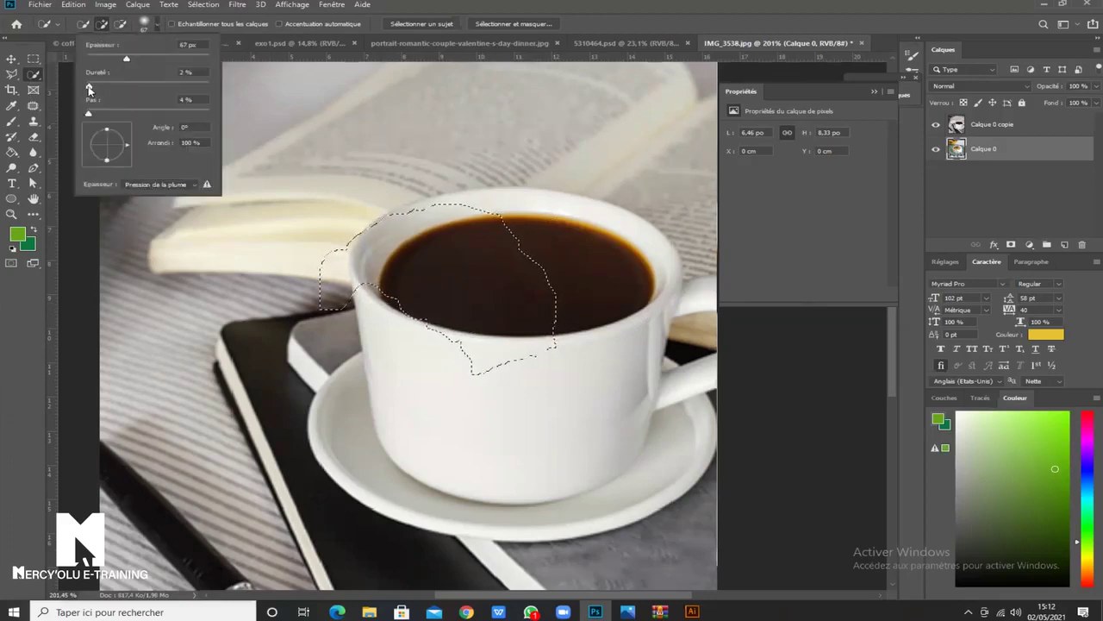
{"action": "left_click", "coordinate": [89, 89]}
{"action": "left_click_drag", "start_coordinate": [89, 114], "coordinate": [85, 115]}
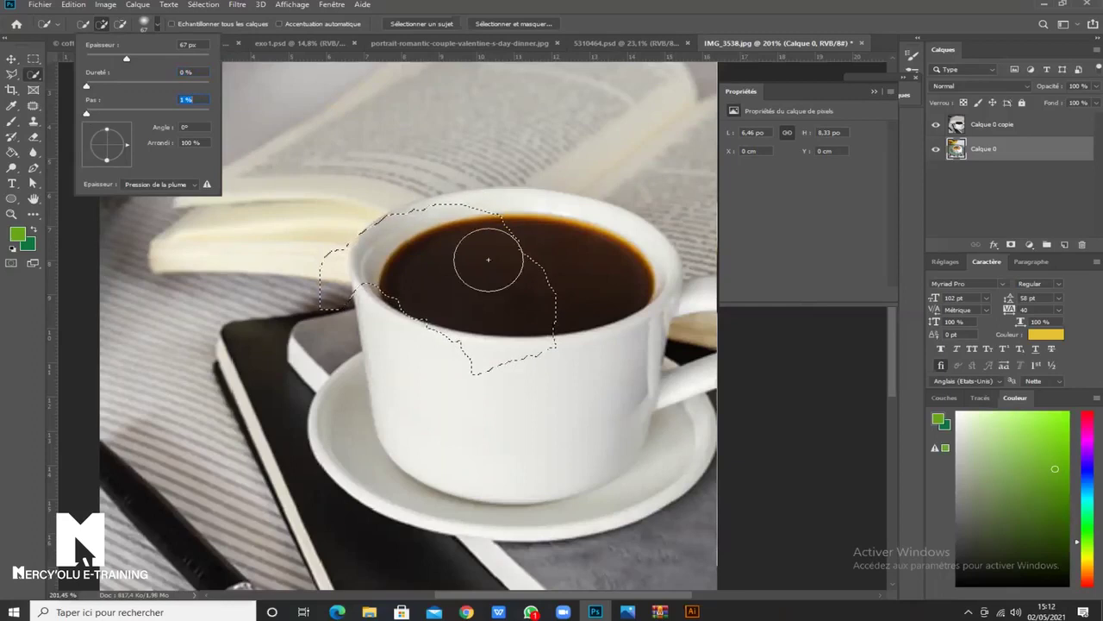
{"action": "left_click", "coordinate": [431, 247]}
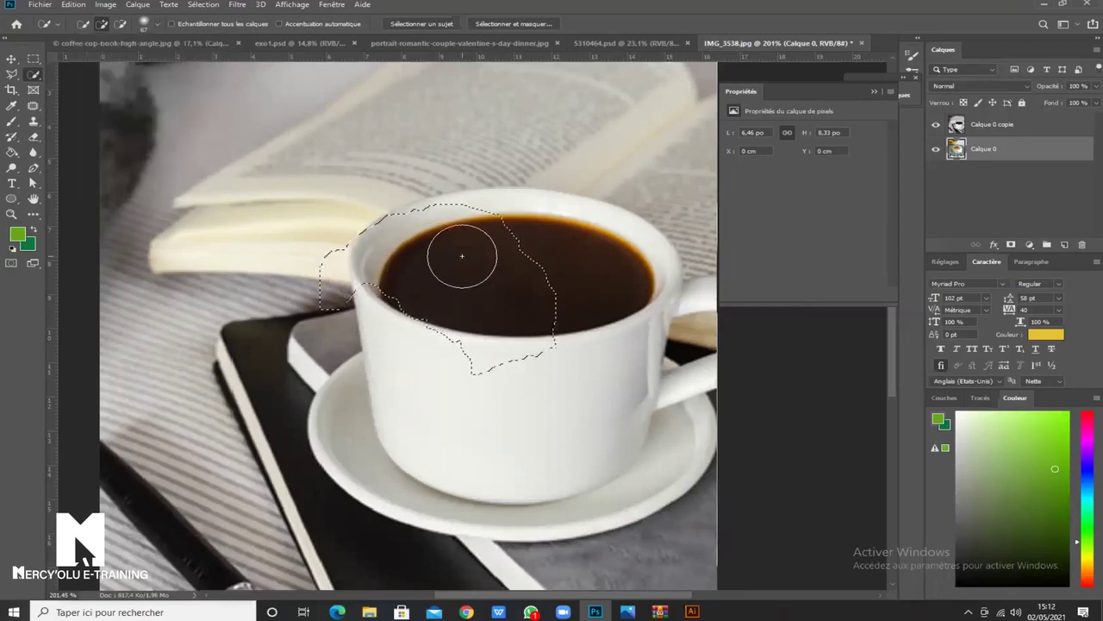
Try to extend the quick selection over the far side of the coffee surface, and undo the quick selection strokes.
{"action": "key", "text": "ctrl+d"}
{"action": "mouse_move", "coordinate": [507, 276]}
{"action": "left_mouse_down"}
{"action": "mouse_move", "coordinate": [522, 283]}
{"action": "mouse_move", "coordinate": [468, 271]}
{"action": "mouse_move", "coordinate": [574, 258]}
{"action": "mouse_move", "coordinate": [580, 282]}
{"action": "mouse_move", "coordinate": [597, 273]}
{"action": "mouse_move", "coordinate": [575, 252]}
{"action": "mouse_move", "coordinate": [561, 250]}
{"action": "mouse_move", "coordinate": [611, 273]}
{"action": "mouse_move", "coordinate": [580, 298]}
{"action": "left_mouse_up"}
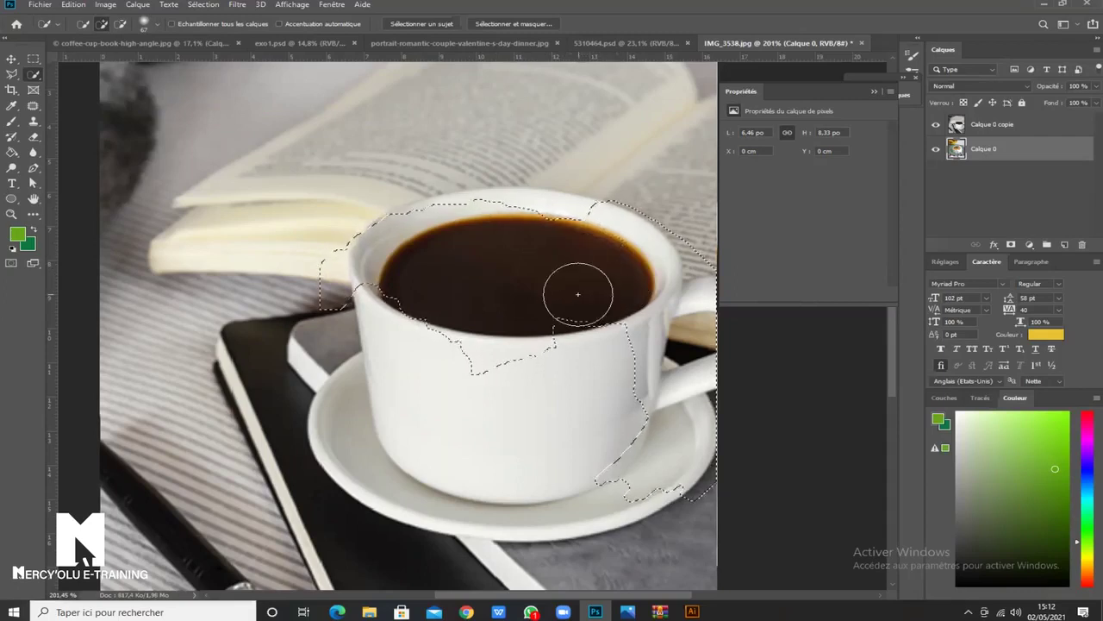
{"action": "key", "text": "ctrl+z"}
{"action": "key", "text": "ctrl+z"}
{"action": "key", "text": "ctrl+z"}
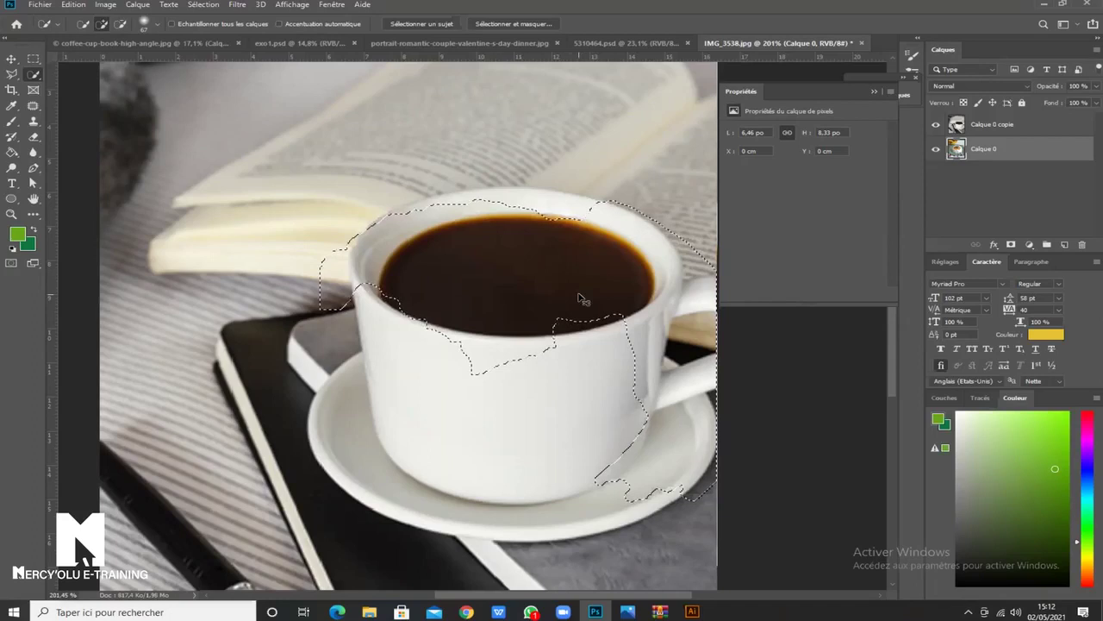
{"action": "key", "text": "ctrl+z"}
{"action": "key", "text": "ctrl+z"}
{"action": "key", "text": "ctrl+z"}
{"action": "key", "text": "ctrl+z"}
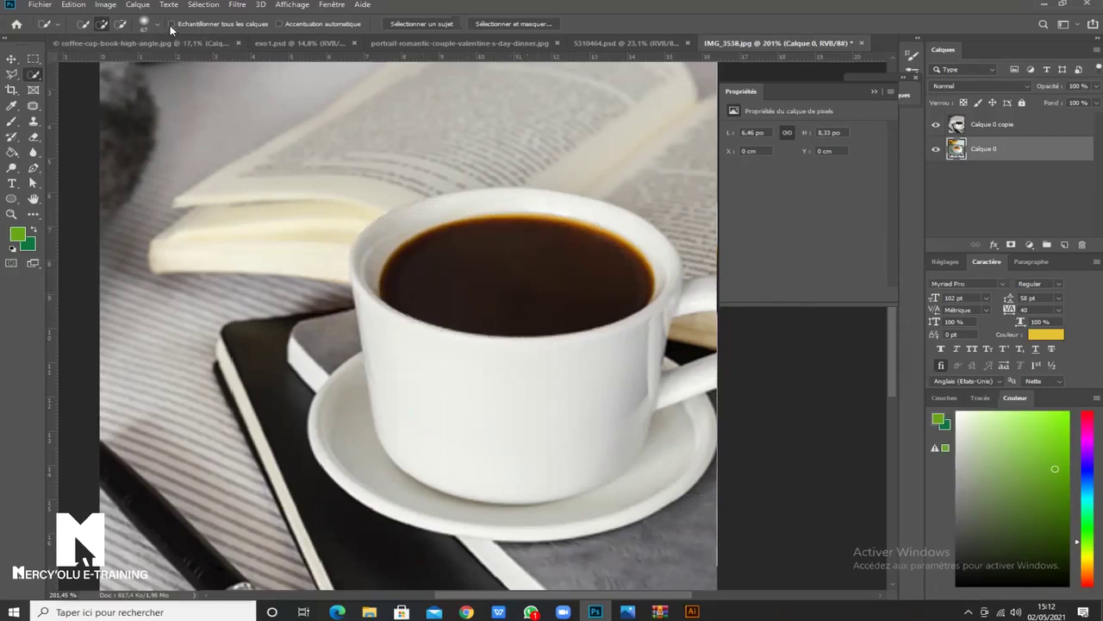
Show the History panel, place it directly below the Properties panel and bring its most recent states into view.
{"action": "left_click", "coordinate": [331, 6]}
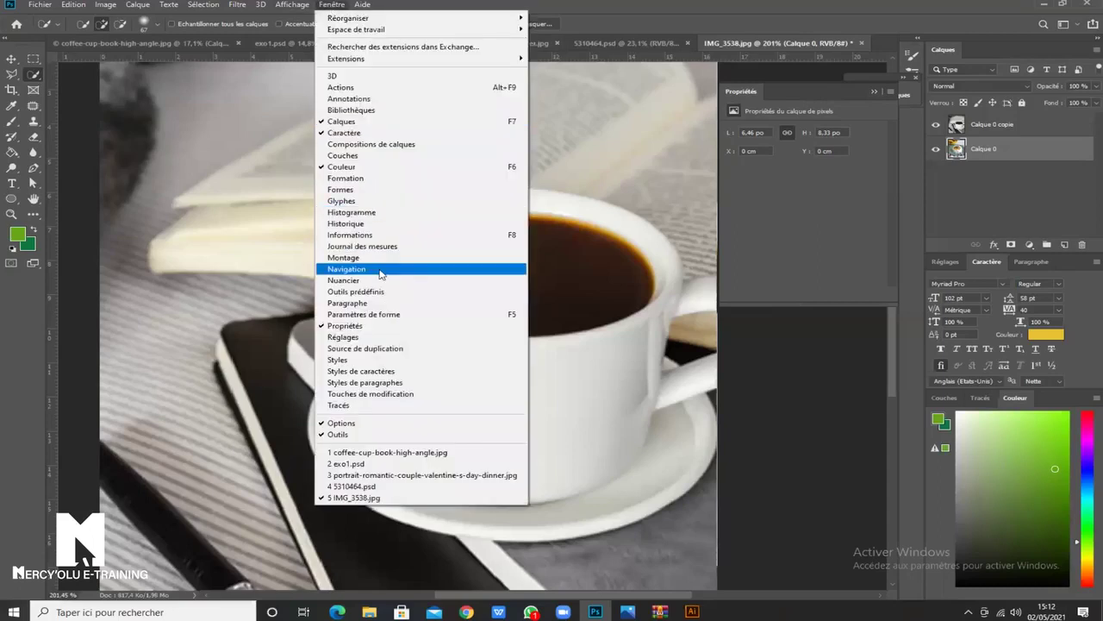
{"action": "left_click", "coordinate": [369, 226]}
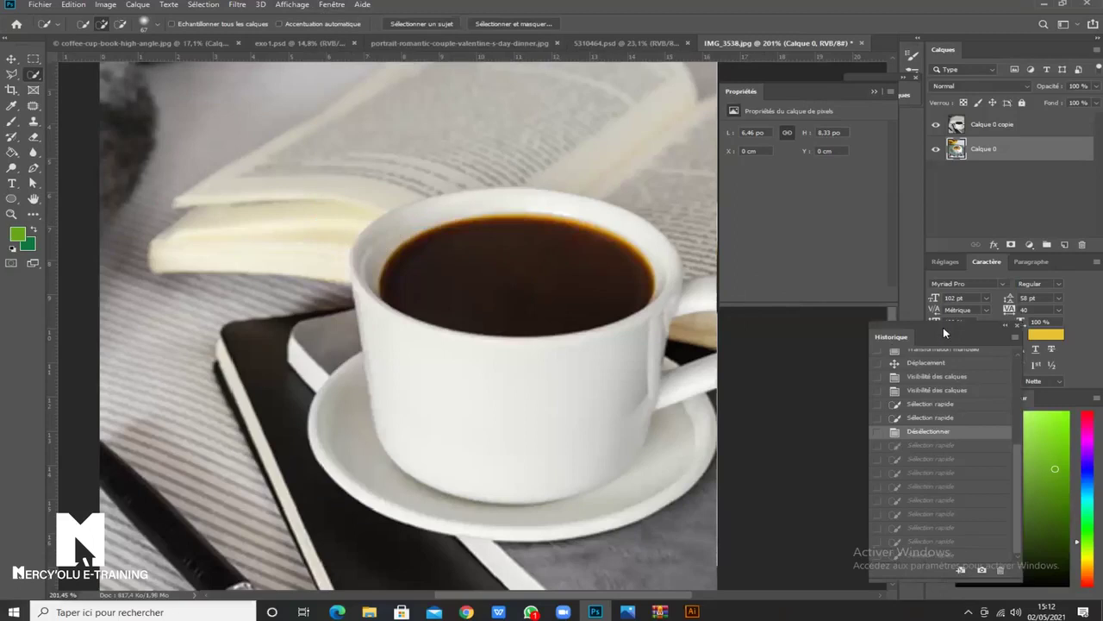
{"action": "left_click_drag", "start_coordinate": [942, 330], "coordinate": [841, 314]}
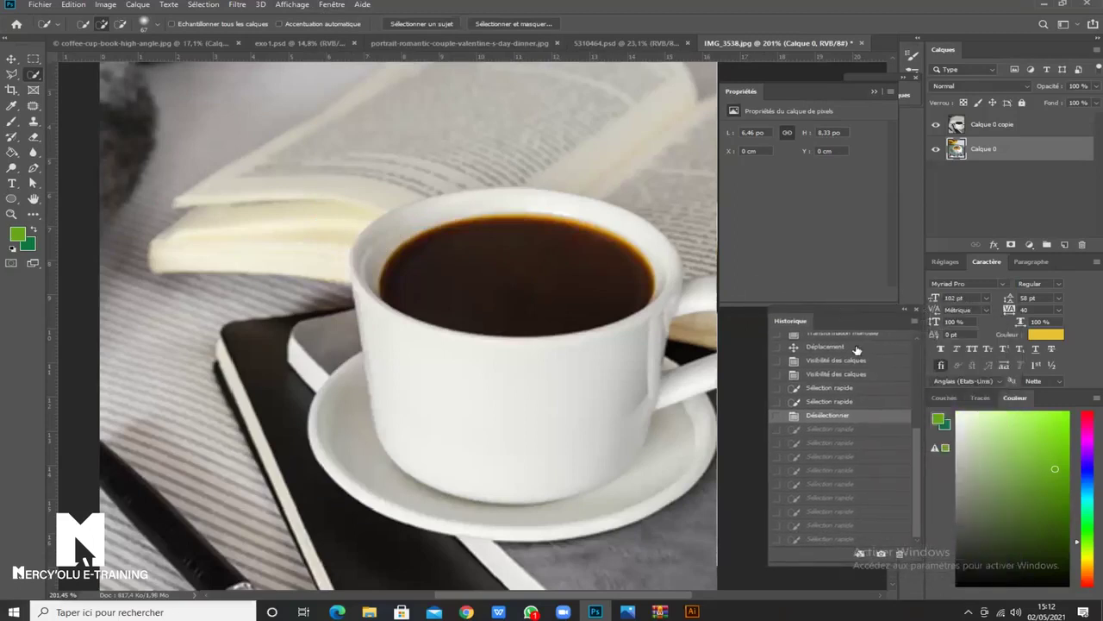
{"action": "scroll", "coordinate": [831, 406], "scroll_direction": "up", "scroll_amount": 5}
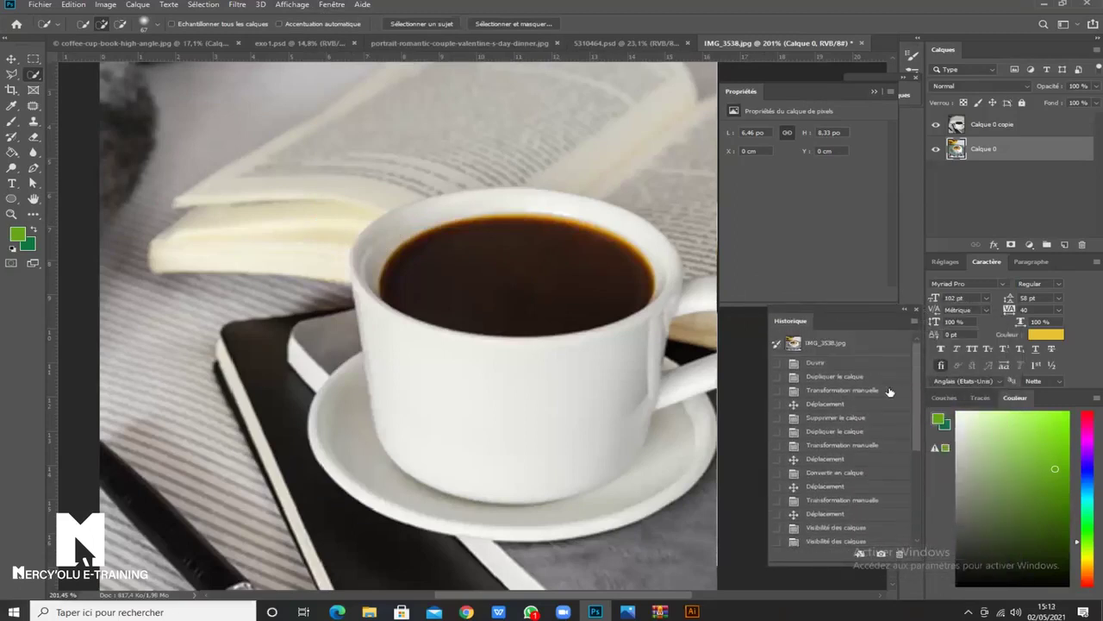
{"action": "left_click_drag", "start_coordinate": [865, 312], "coordinate": [839, 321]}
{"action": "left_click_drag", "start_coordinate": [891, 414], "coordinate": [892, 481]}
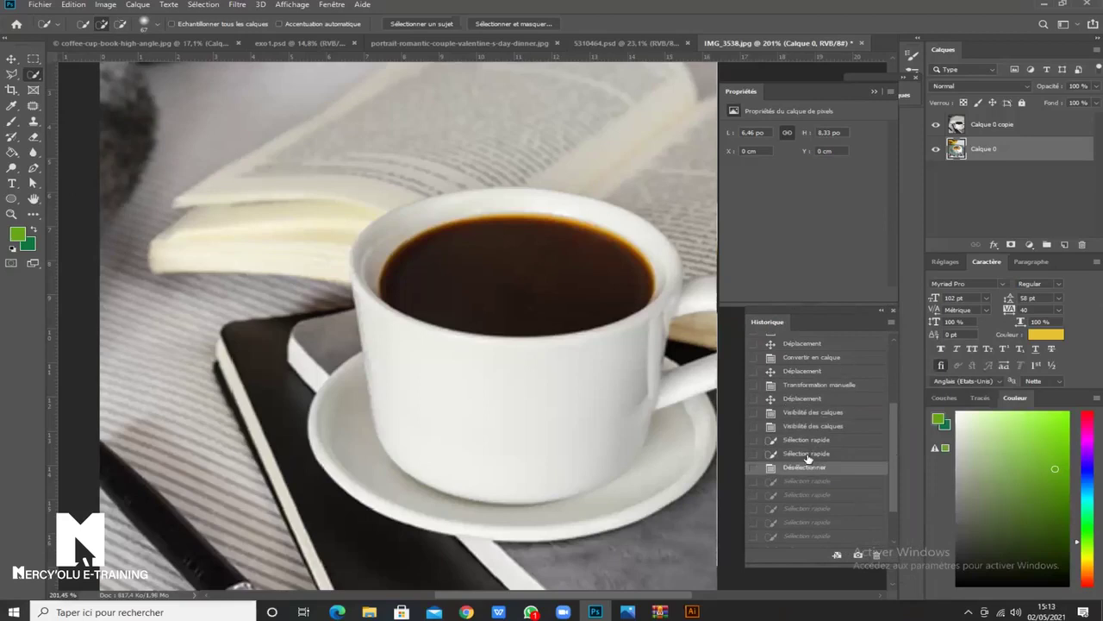
Step back through the earlier history states to the unscaled coffee layer, and restore the first quick selection state.
{"action": "left_click", "coordinate": [808, 453]}
{"action": "left_click", "coordinate": [806, 410]}
{"action": "left_click", "coordinate": [807, 401]}
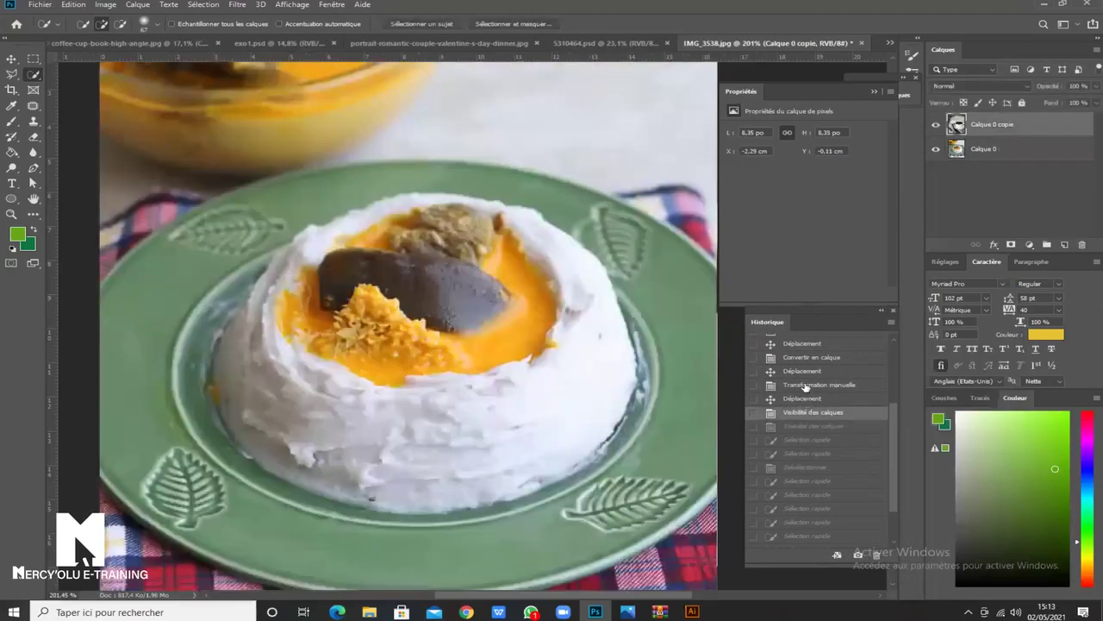
{"action": "left_click", "coordinate": [805, 386]}
{"action": "left_click", "coordinate": [804, 373]}
{"action": "left_click", "coordinate": [810, 439]}
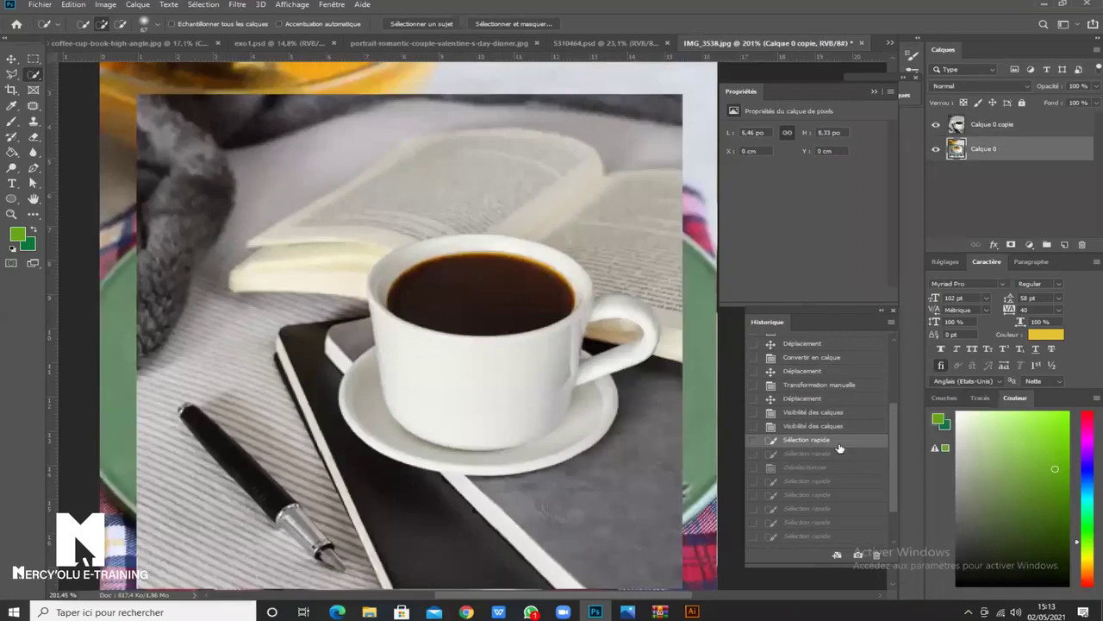
Collapse the History panel, move it away from the image edge and deselect the partial coffee selection.
{"action": "left_click", "coordinate": [880, 313]}
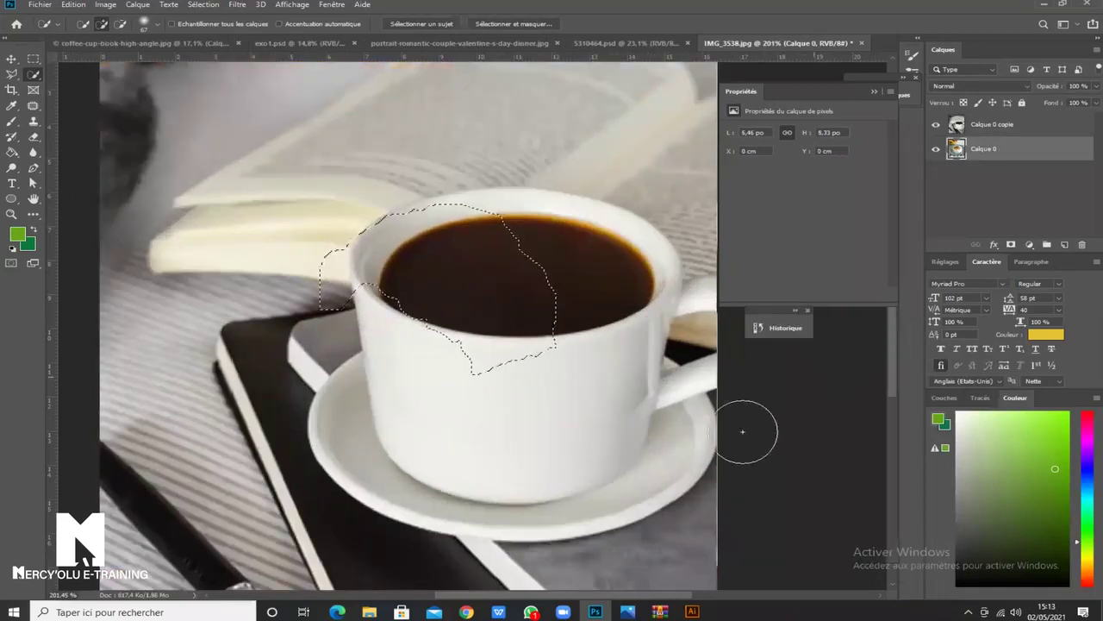
{"action": "left_click_drag", "start_coordinate": [771, 311], "coordinate": [862, 318]}
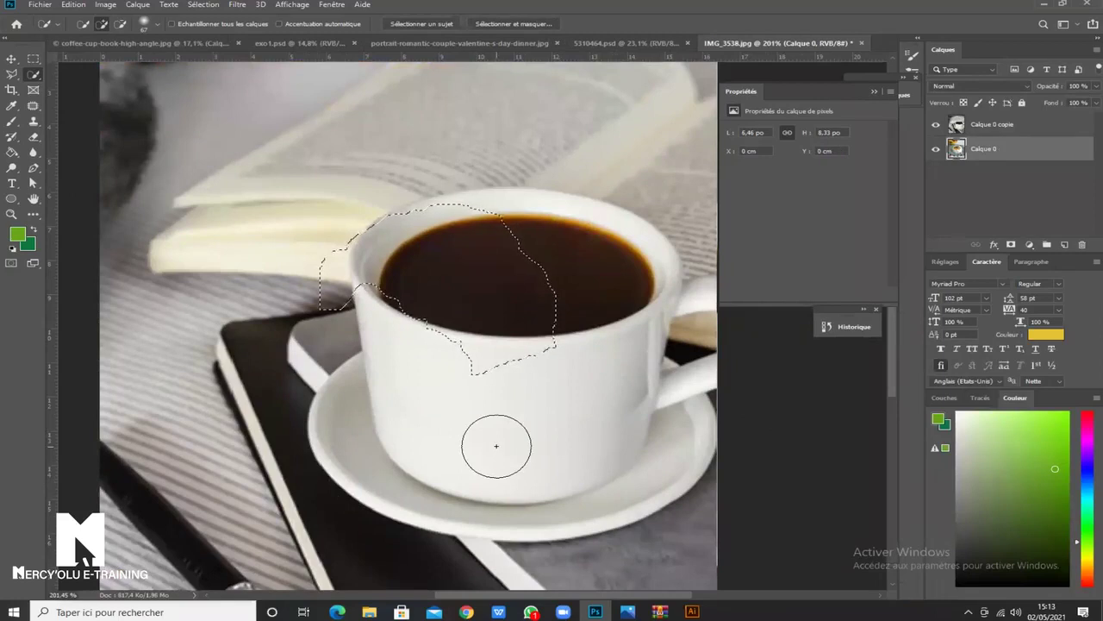
{"action": "key", "text": "ctrl+d"}
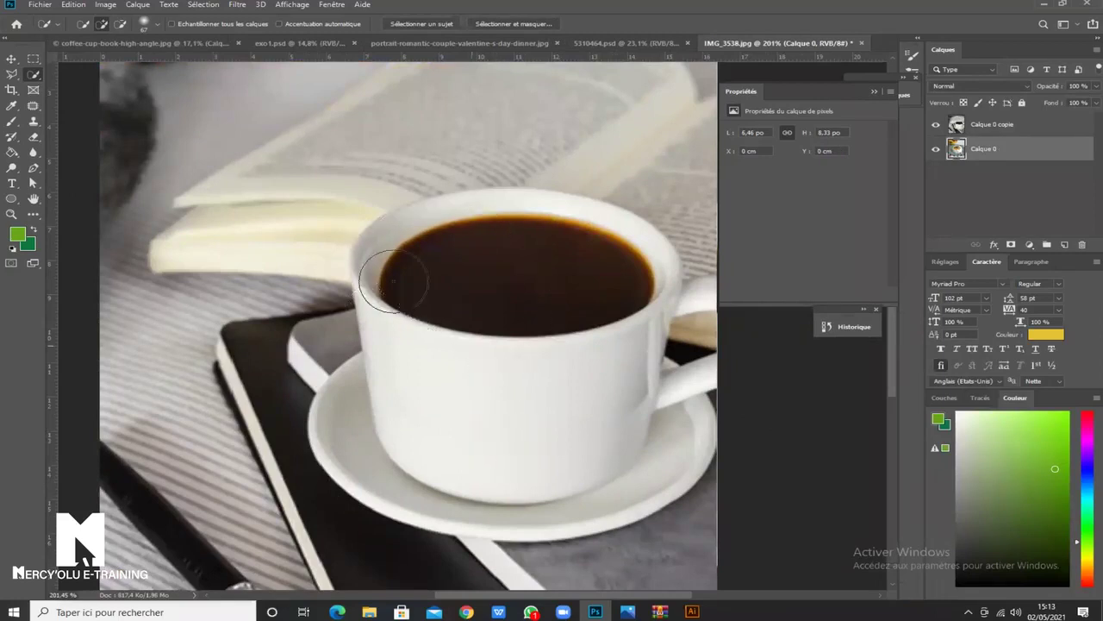
Try to select the coffee surface with the Magic Wand at tolerance 32, adding several areas, and clear the selection.
{"action": "right_click", "coordinate": [31, 78]}
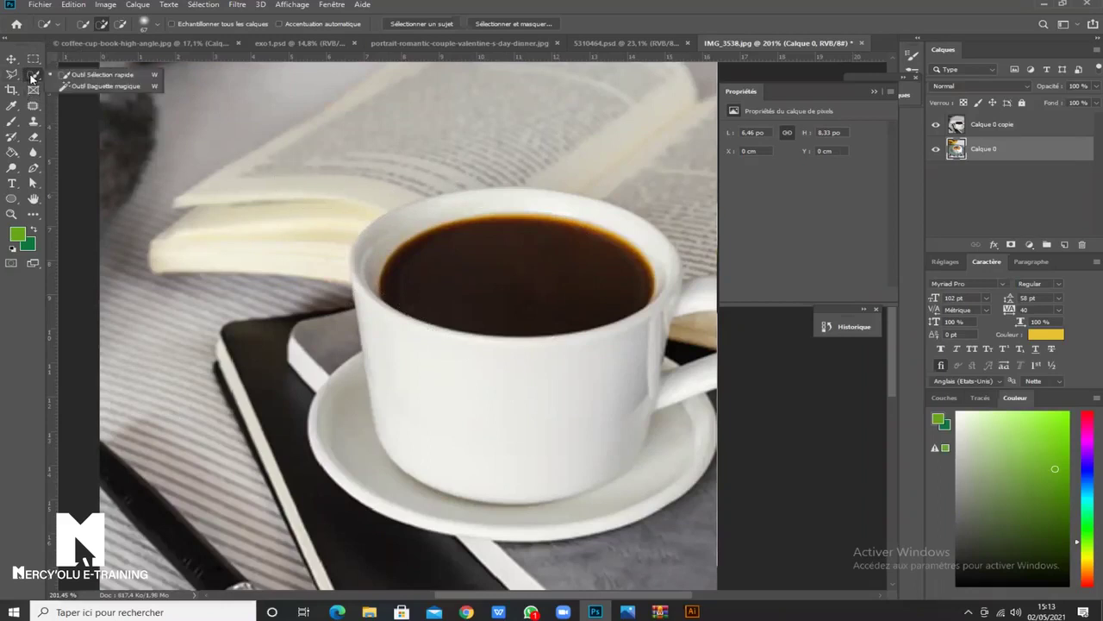
{"action": "left_click", "coordinate": [103, 87]}
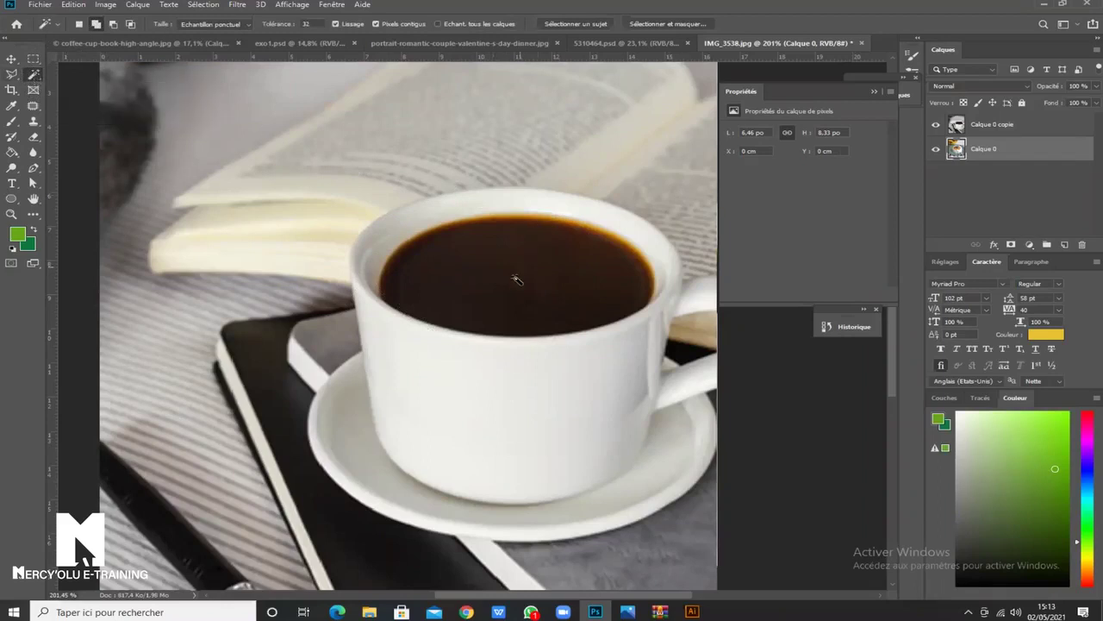
{"action": "left_click", "coordinate": [508, 280]}
{"action": "left_click", "coordinate": [474, 257]}
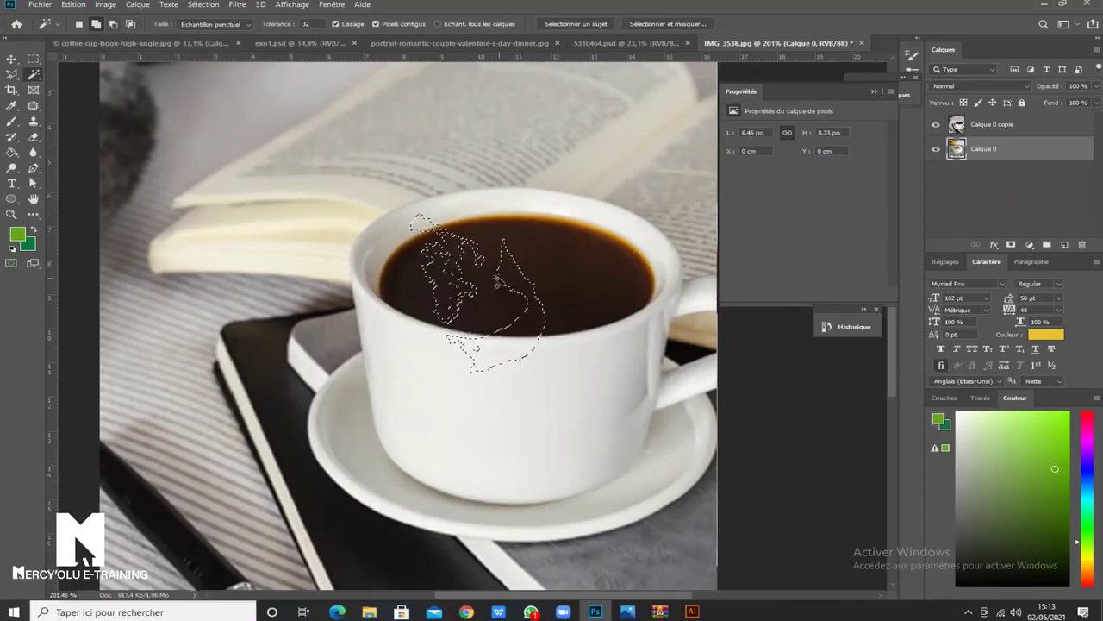
{"action": "left_click", "coordinate": [615, 283]}
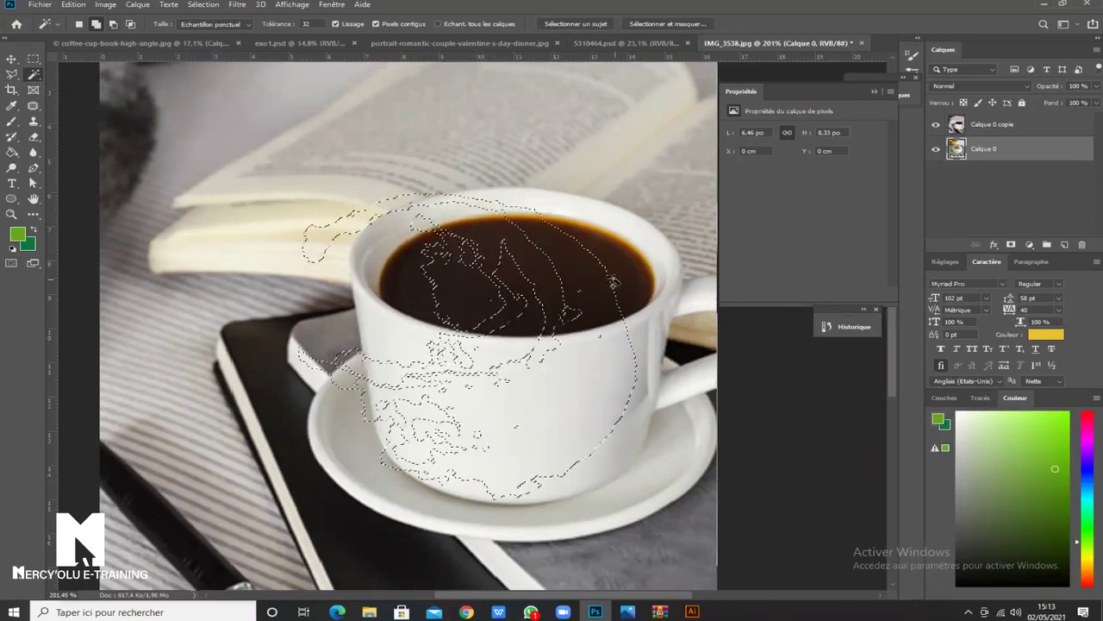
{"action": "left_click", "coordinate": [447, 275]}
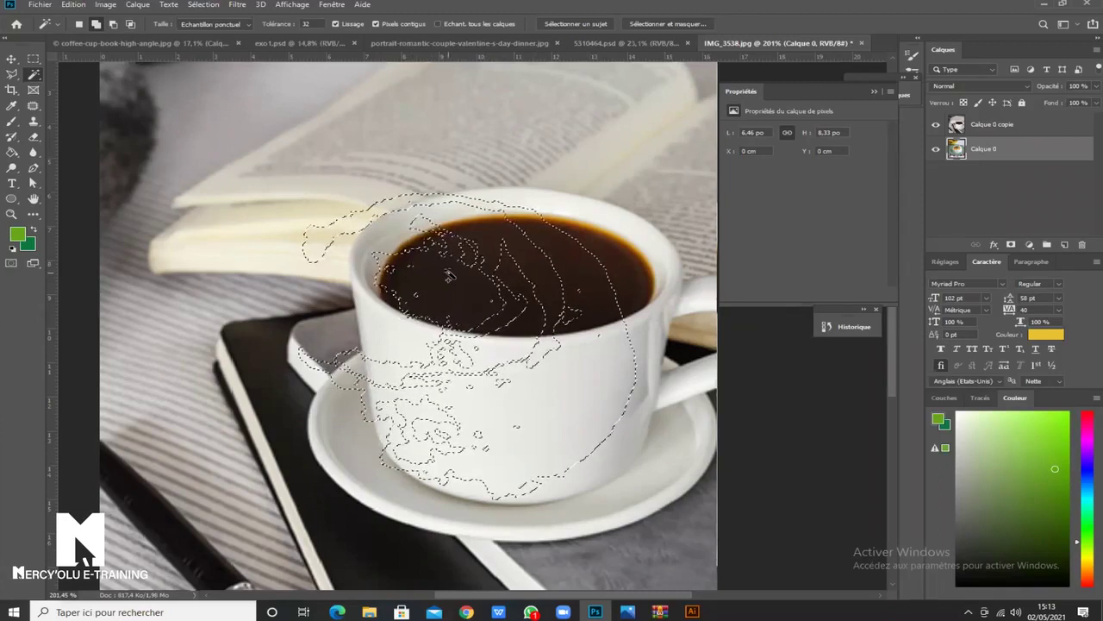
{"action": "key", "text": "ctrl+d"}
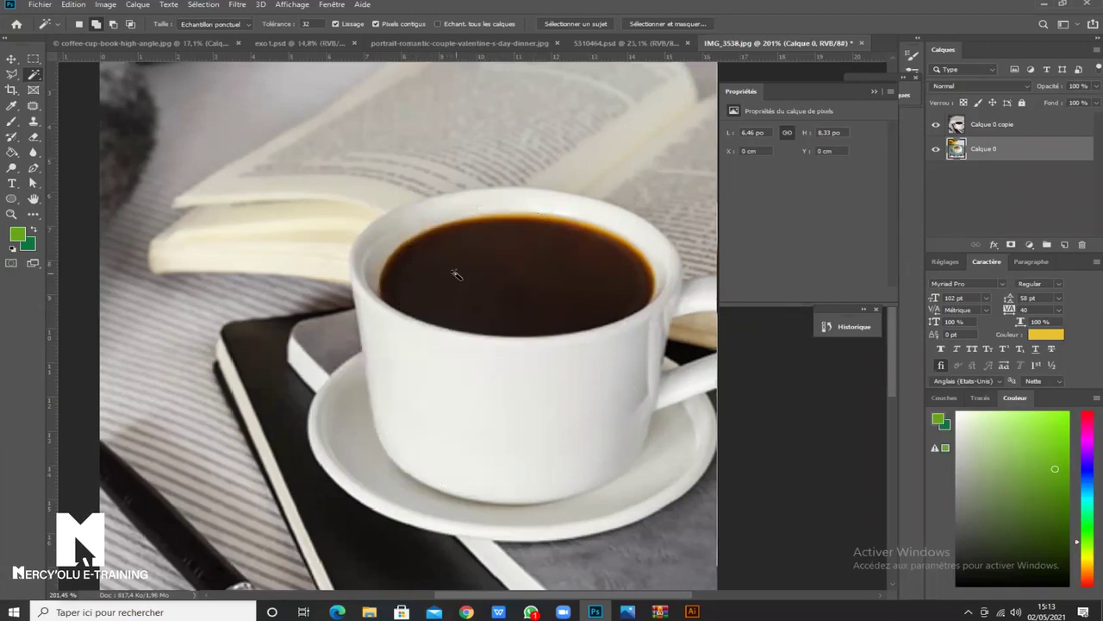
Draw an elliptical marquee selection about 2.9 by 1.4 inches around the coffee surface in the cup.
{"action": "left_click", "coordinate": [33, 58]}
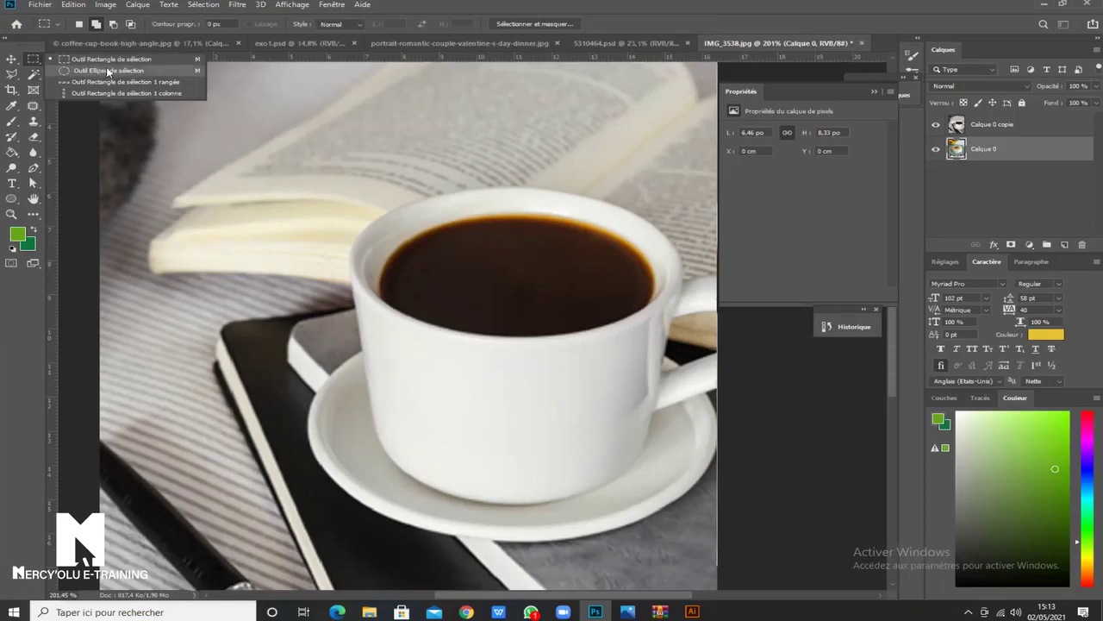
{"action": "left_click", "coordinate": [106, 70]}
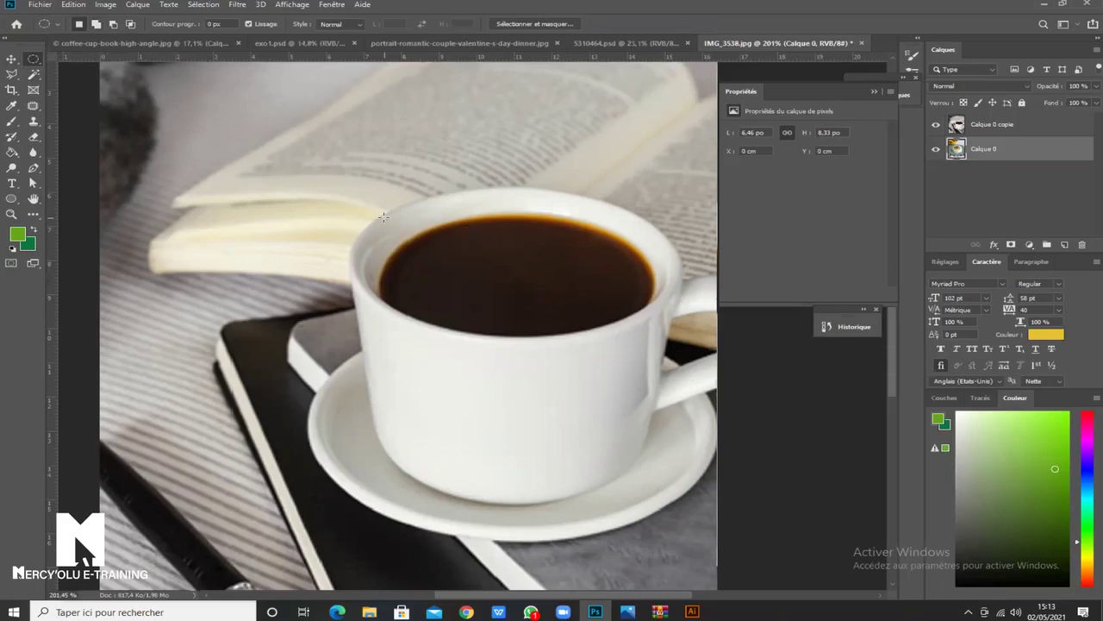
{"action": "left_click_drag", "start_coordinate": [378, 218], "coordinate": [653, 336]}
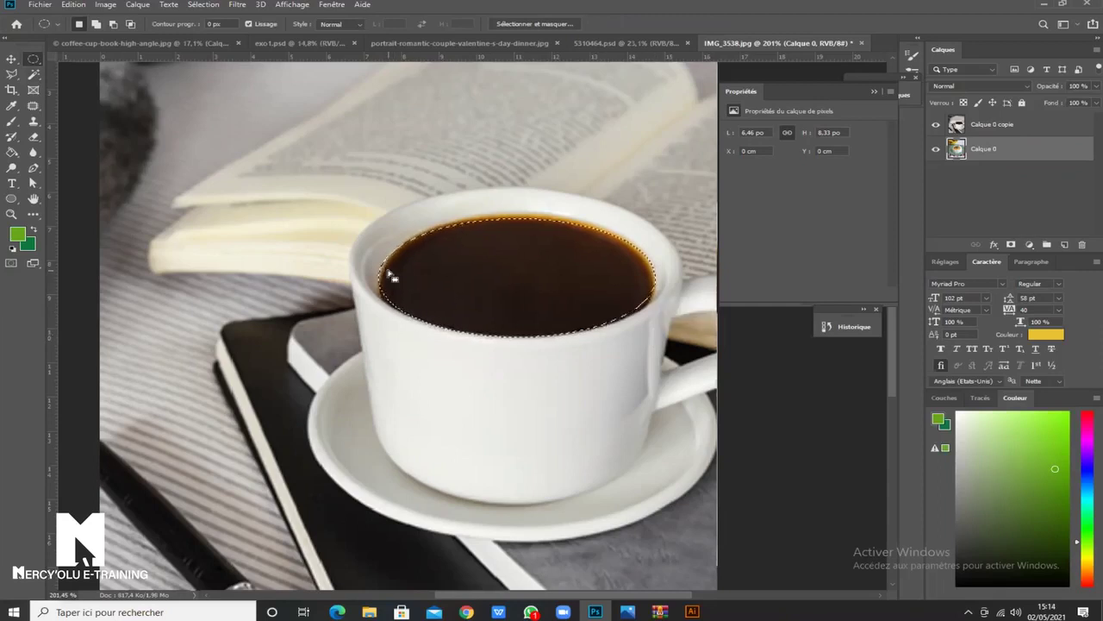
Transform the elliptical selection, stretching its height to 102.02% to reach the coffee's upper edge and shifting its side edge inward.
{"action": "scroll", "coordinate": [407, 263], "scroll_direction": "up", "scroll_amount": 4}
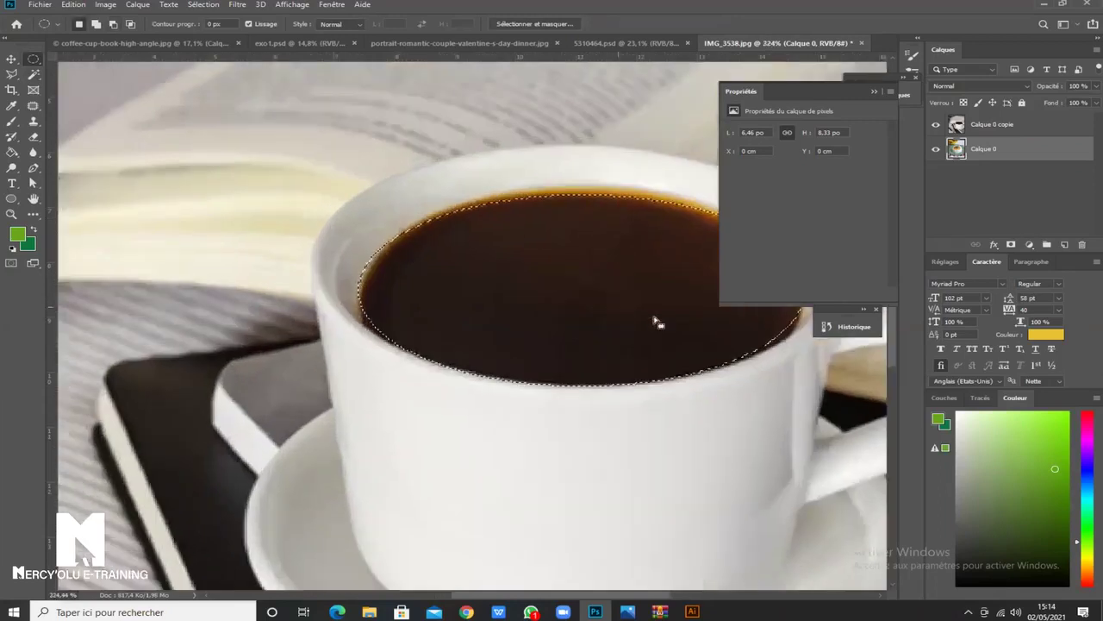
{"action": "left_click_drag", "start_coordinate": [518, 321], "coordinate": [426, 229]}
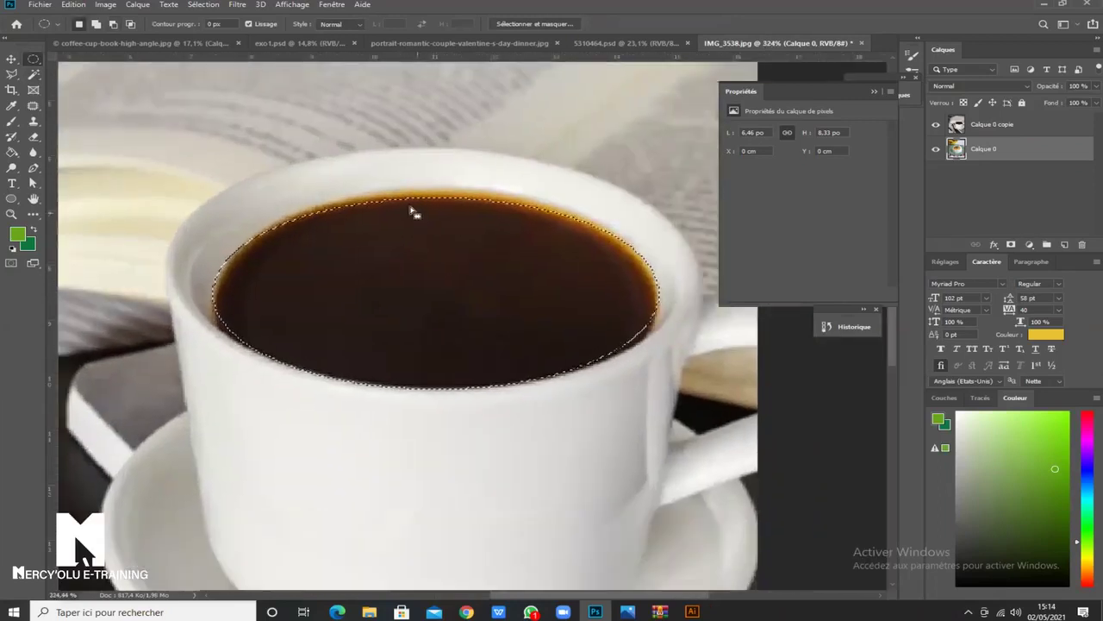
{"action": "right_click", "coordinate": [412, 212]}
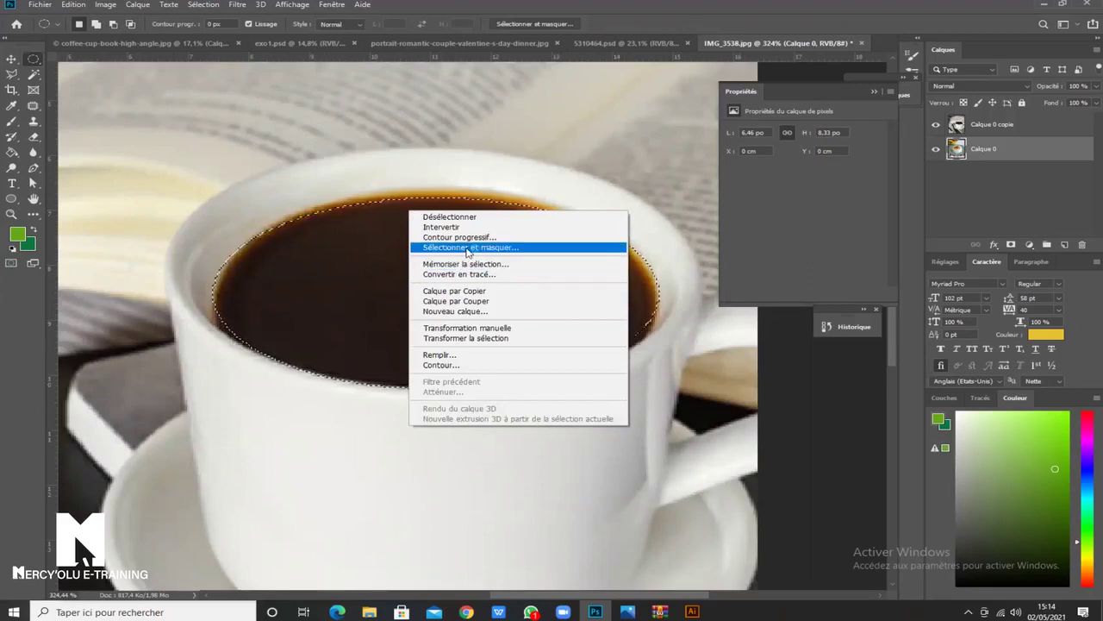
{"action": "left_click", "coordinate": [512, 339]}
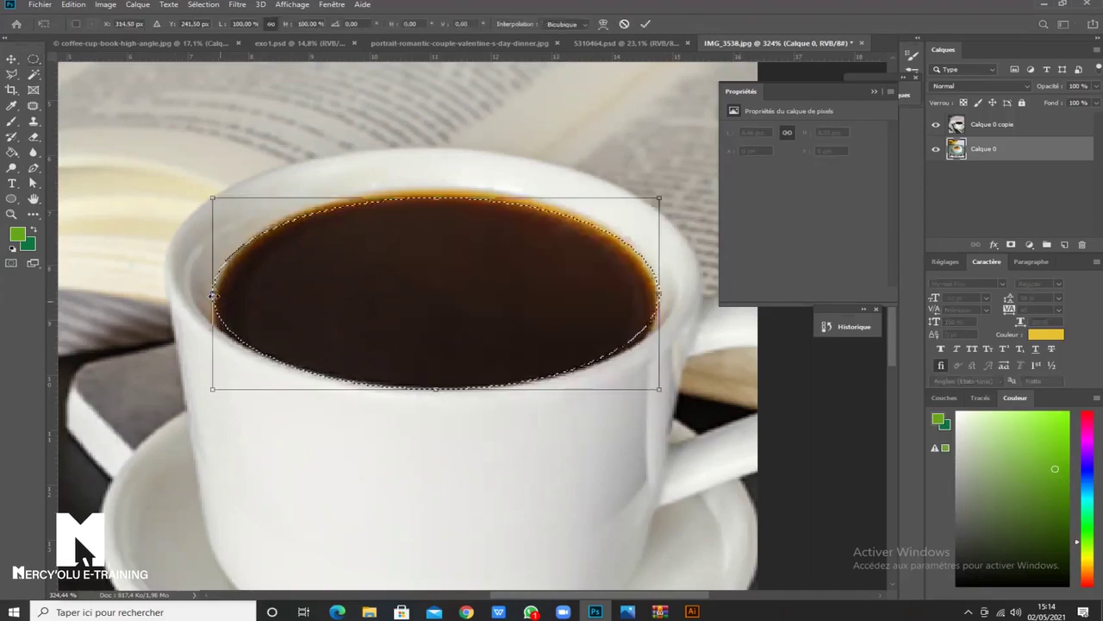
{"action": "left_click_drag", "start_coordinate": [212, 294], "coordinate": [218, 303]}
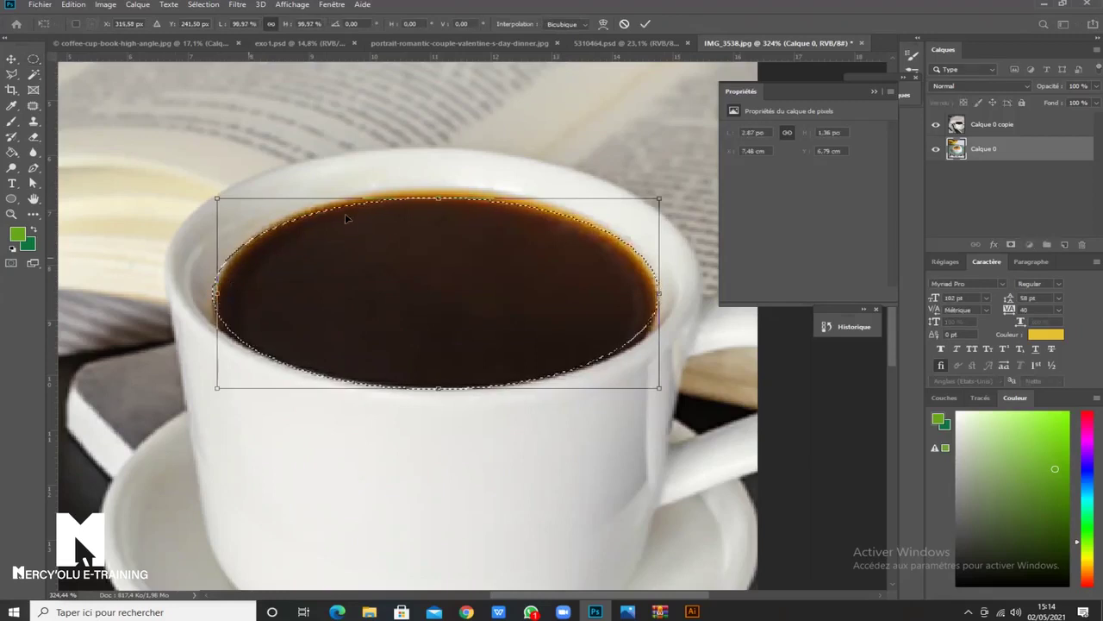
{"action": "left_click_drag", "start_coordinate": [441, 193], "coordinate": [438, 188]}
{"action": "left_click_drag", "start_coordinate": [211, 291], "coordinate": [221, 291]}
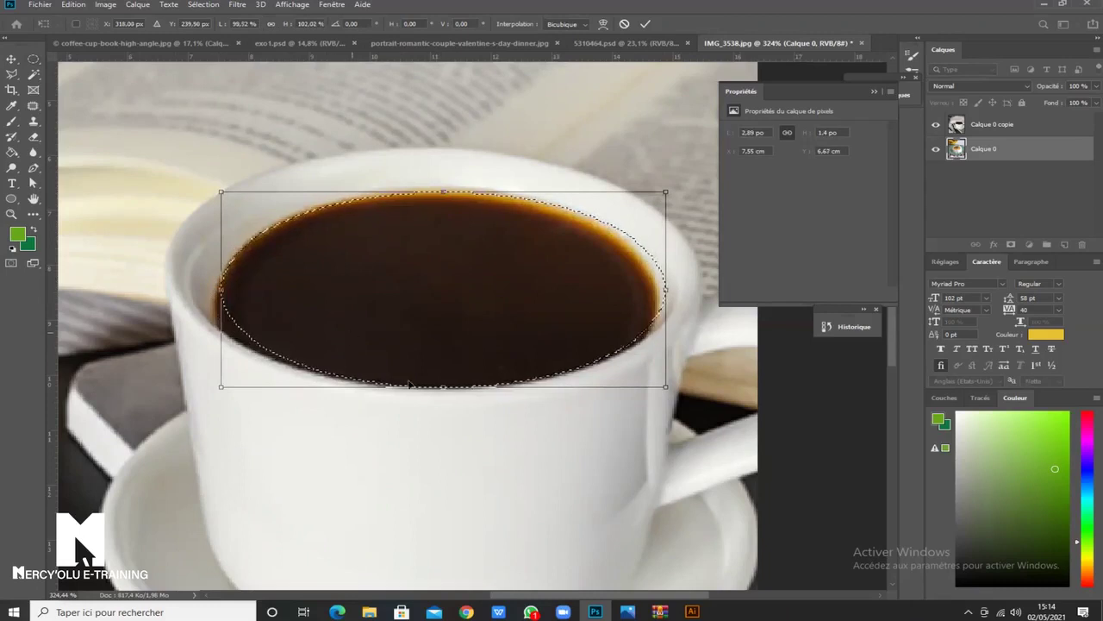
Fit the selection's two sides to the coffee at 98.56% width, X 7.44 cm, and apply the transformation.
{"action": "left_click_drag", "start_coordinate": [221, 291], "coordinate": [214, 291]}
{"action": "left_click_drag", "start_coordinate": [665, 290], "coordinate": [656, 295]}
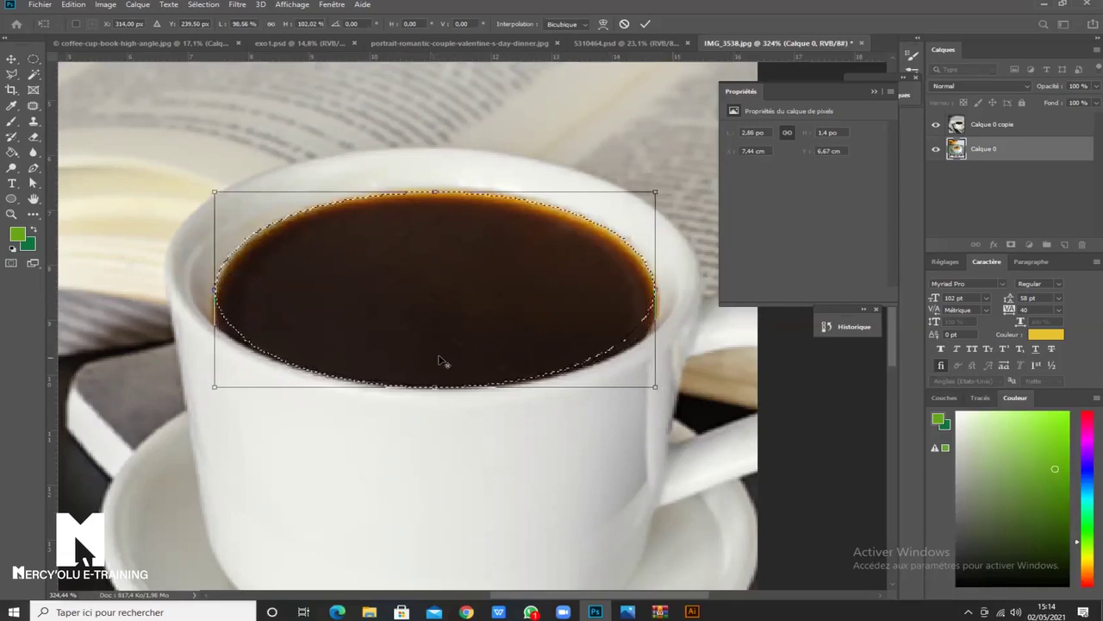
{"action": "scroll", "coordinate": [441, 358], "scroll_direction": "down", "scroll_amount": 2}
{"action": "scroll", "coordinate": [442, 359], "scroll_direction": "down", "scroll_amount": 1}
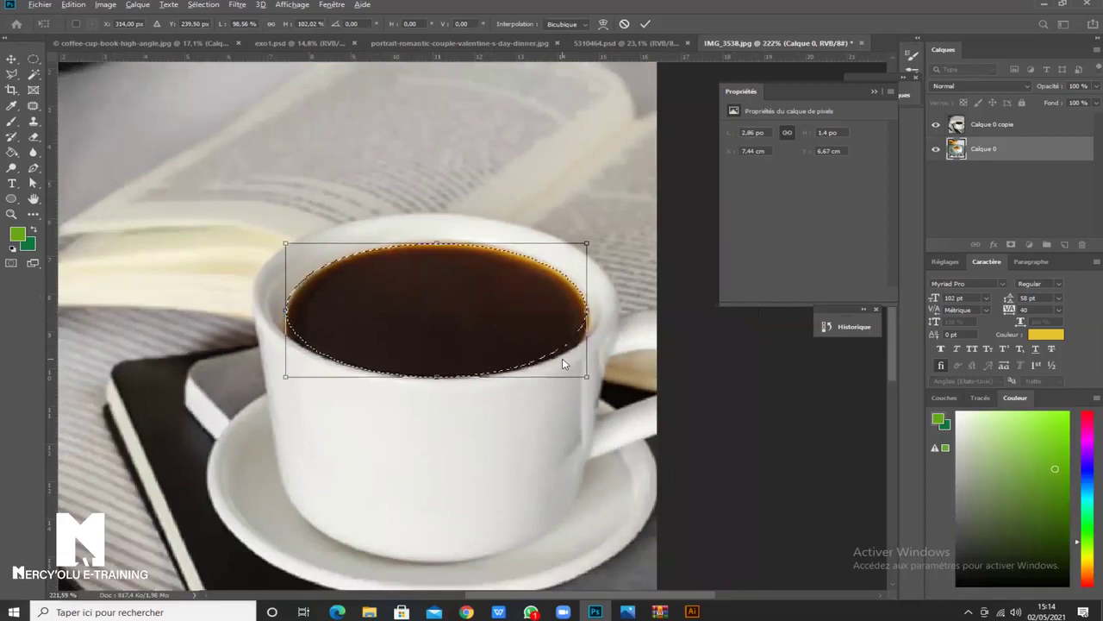
{"action": "key", "text": "alt+space"}
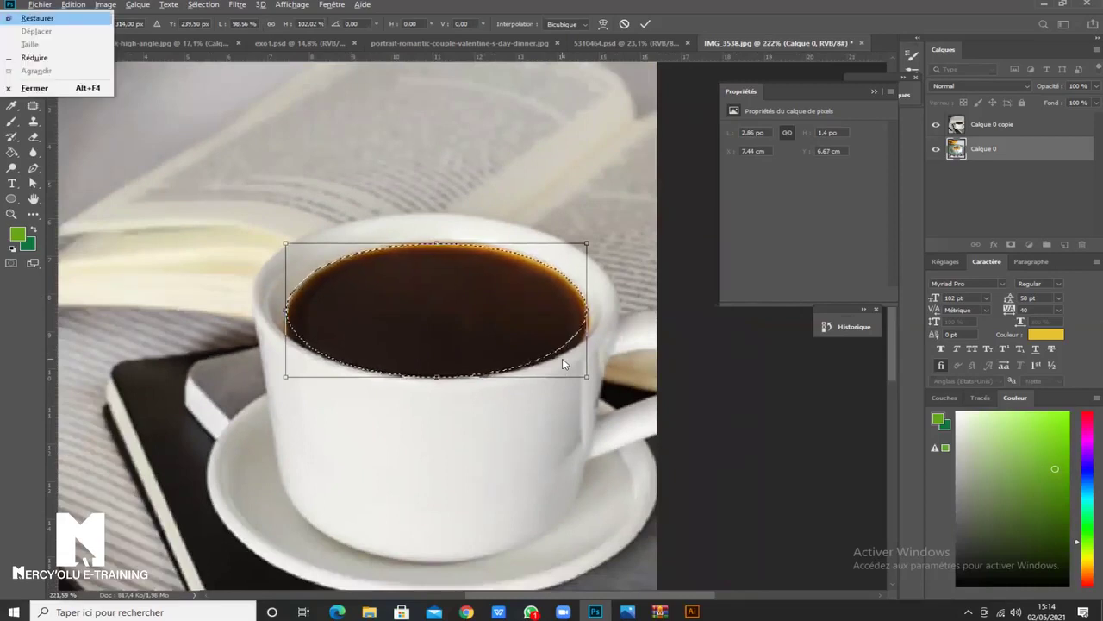
{"action": "key", "text": "Escape"}
{"action": "key", "text": "Return"}
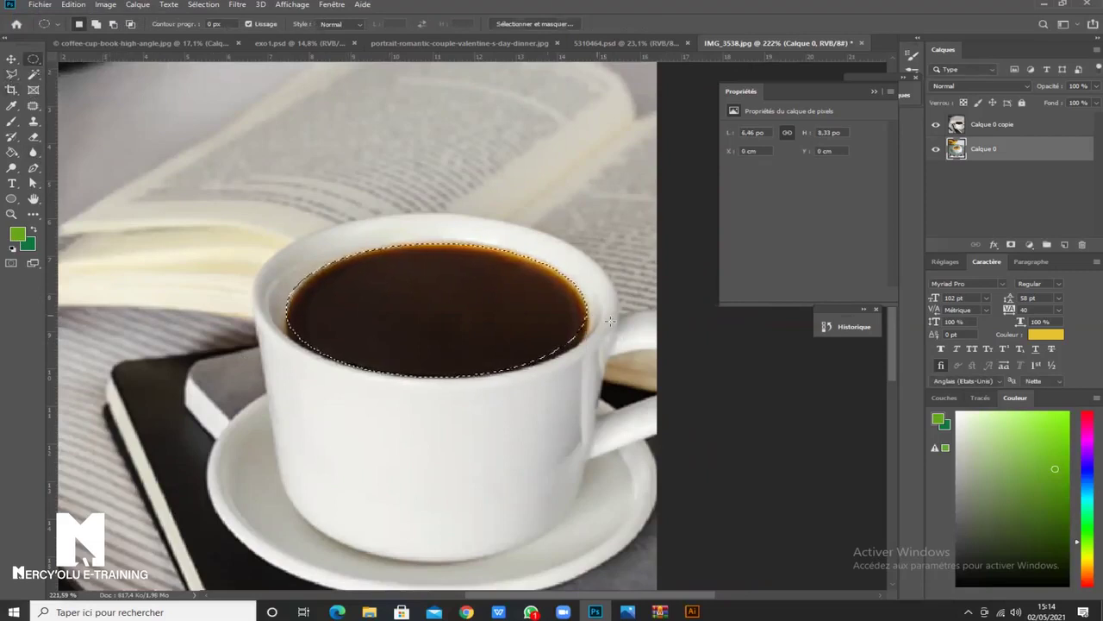
Extend the elliptical selection with the Lasso in add-to-selection mode to cover the missing coffee along the cup's lower-right inner edge.
{"action": "scroll", "coordinate": [603, 339], "scroll_direction": "up", "scroll_amount": 1}
{"action": "scroll", "coordinate": [603, 339], "scroll_direction": "up", "scroll_amount": 1}
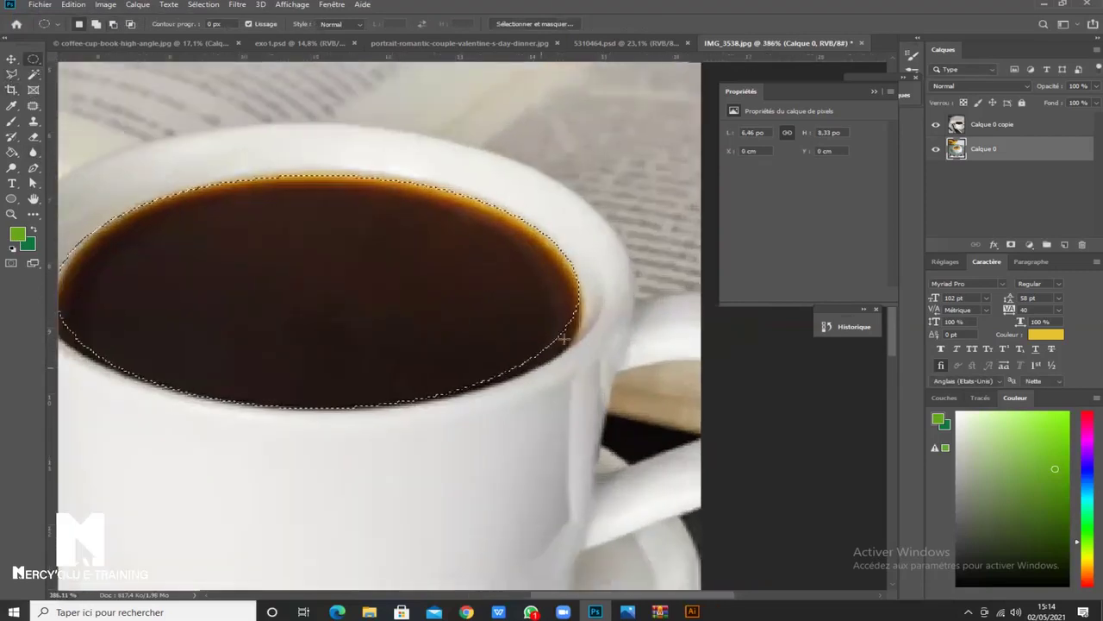
{"action": "left_click_drag", "start_coordinate": [253, 375], "coordinate": [316, 359]}
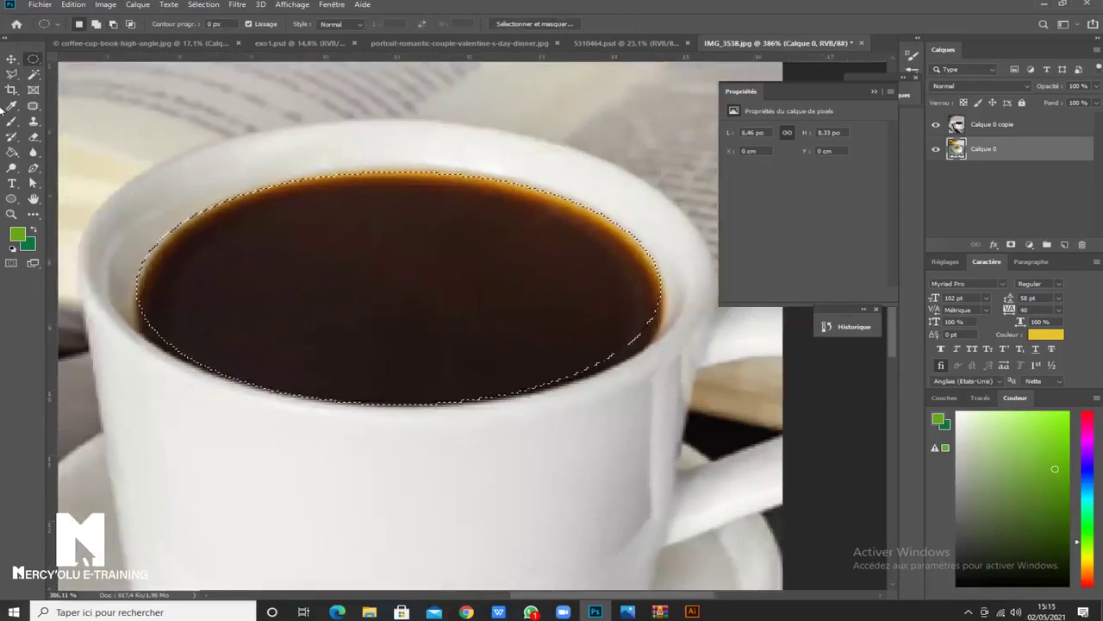
{"action": "left_click", "coordinate": [10, 76]}
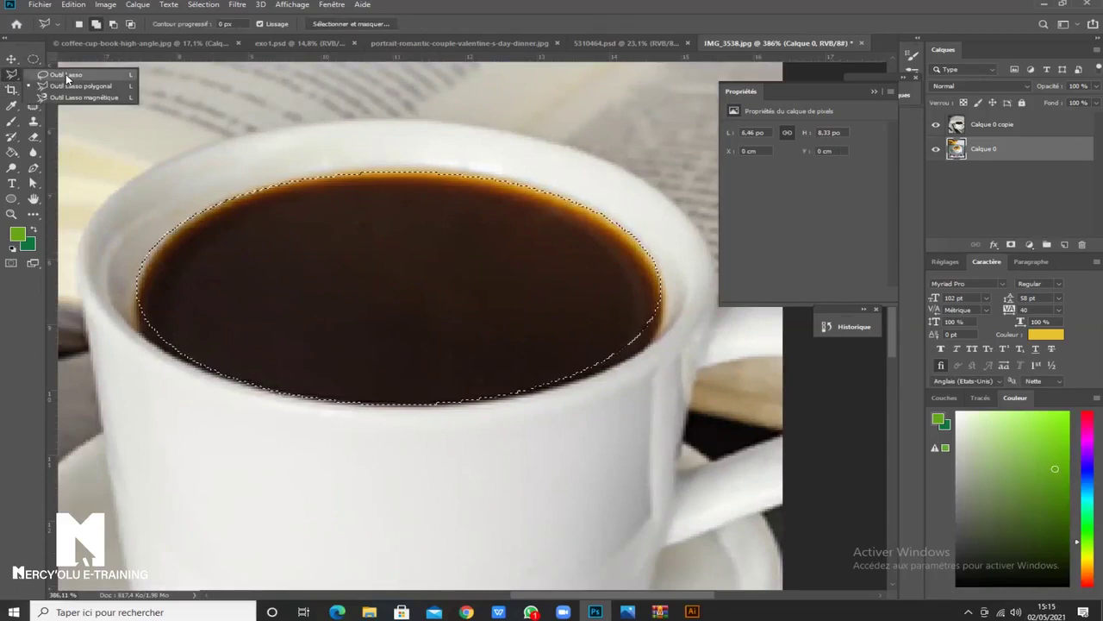
{"action": "left_click", "coordinate": [69, 75]}
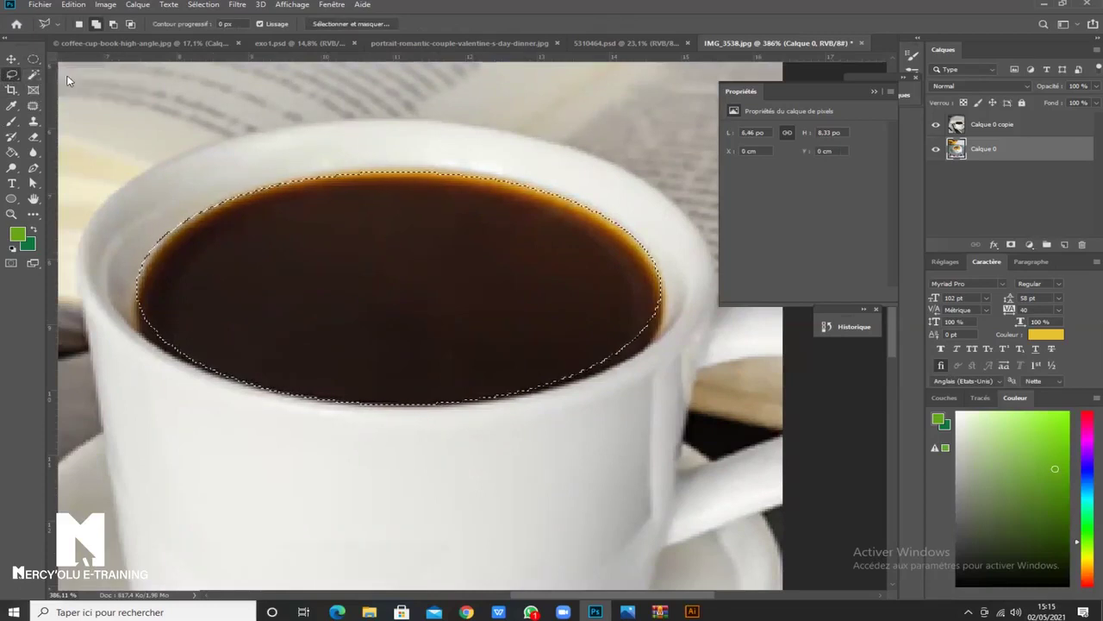
{"action": "left_click", "coordinate": [96, 24]}
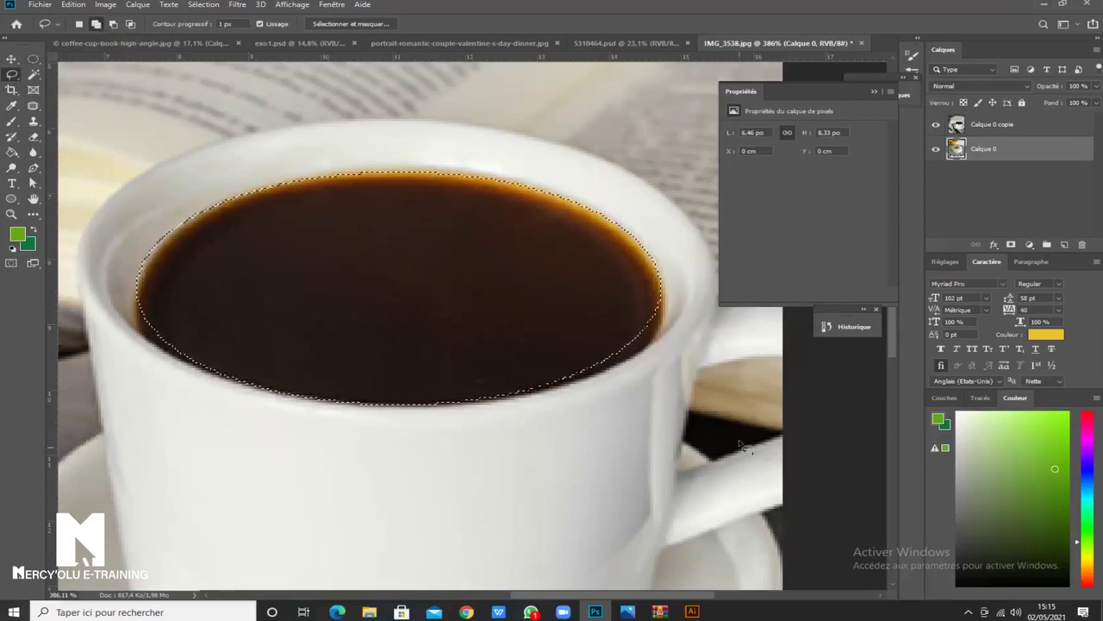
{"action": "scroll", "coordinate": [672, 288], "scroll_direction": "up", "scroll_amount": 3}
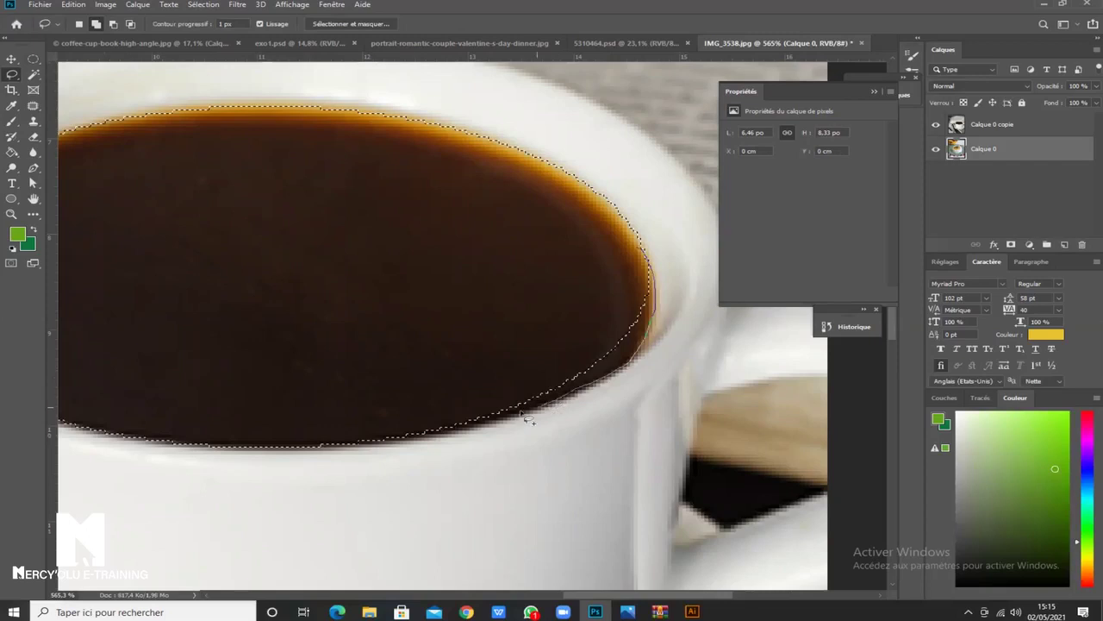
{"action": "mouse_move", "coordinate": [495, 431]}
{"action": "left_mouse_down"}
{"action": "mouse_move", "coordinate": [488, 365]}
{"action": "mouse_move", "coordinate": [648, 312]}
{"action": "left_mouse_up"}
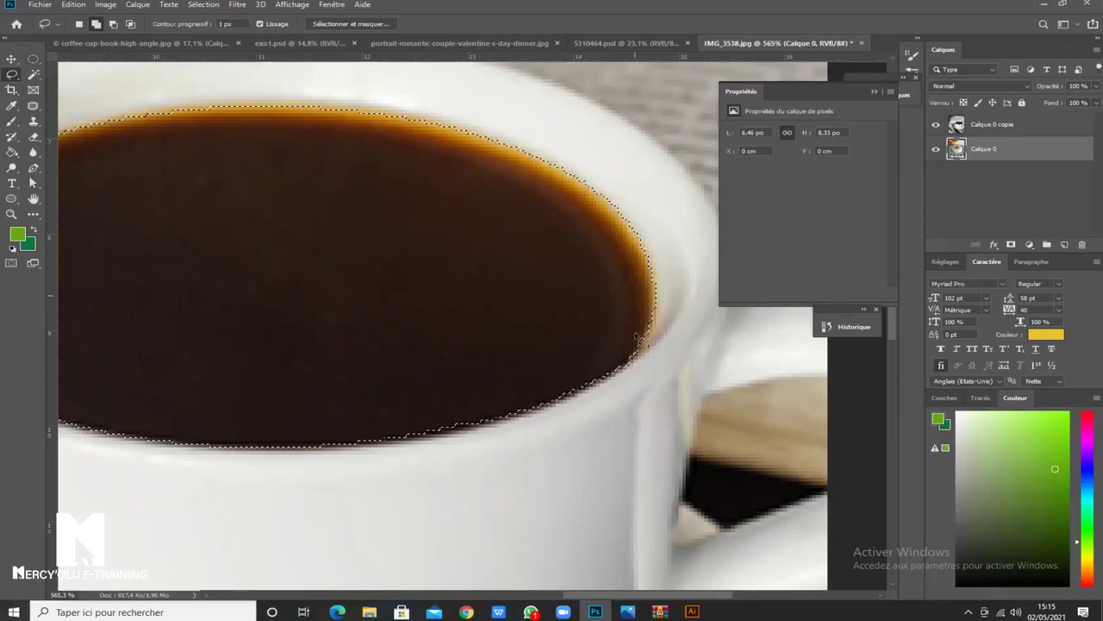
Add the missing coffee strip along the cup's lower-left inner edge to the selection with the Lasso.
{"action": "left_click_drag", "start_coordinate": [104, 418], "coordinate": [365, 355]}
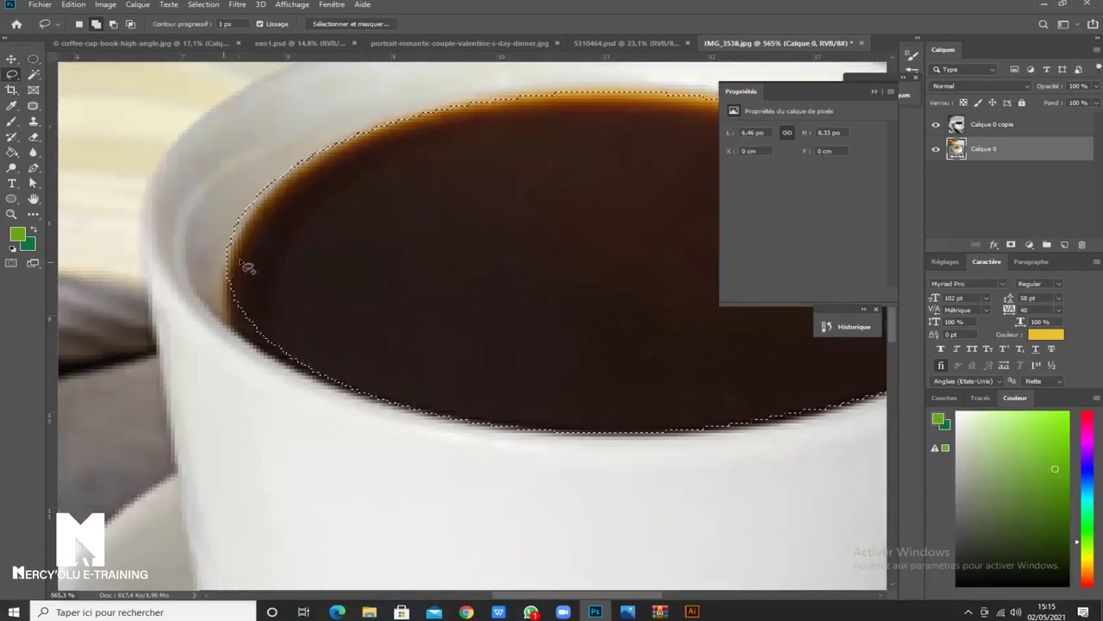
{"action": "mouse_move", "coordinate": [239, 270]}
{"action": "left_mouse_down"}
{"action": "mouse_move", "coordinate": [236, 260]}
{"action": "mouse_move", "coordinate": [241, 332]}
{"action": "mouse_move", "coordinate": [289, 369]}
{"action": "mouse_move", "coordinate": [318, 380]}
{"action": "mouse_move", "coordinate": [366, 321]}
{"action": "left_mouse_up"}
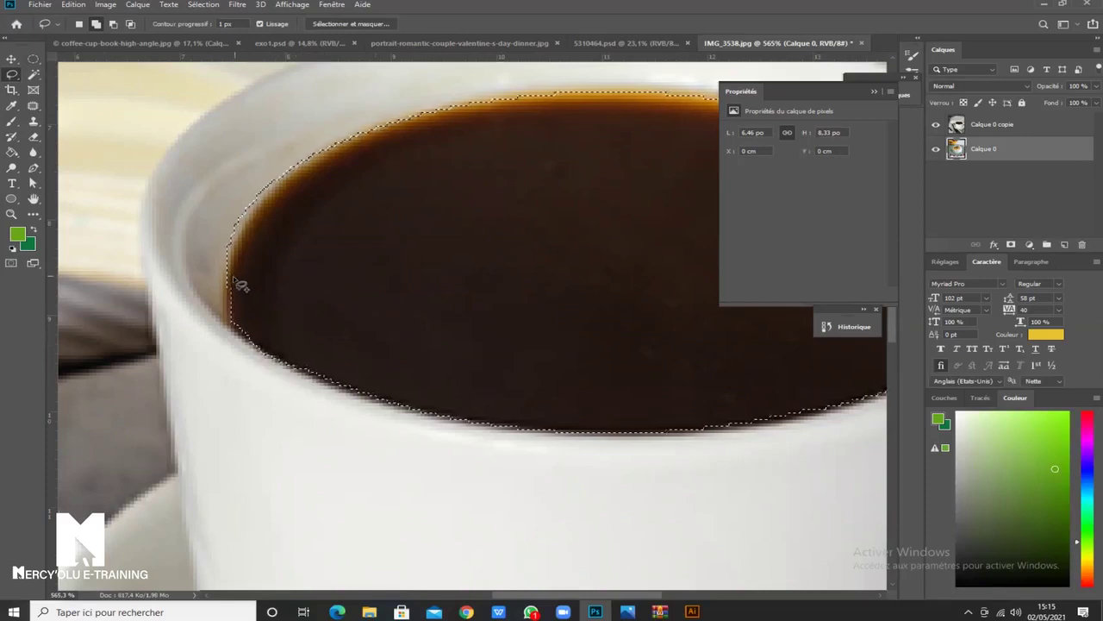
{"action": "left_click_drag", "start_coordinate": [233, 308], "coordinate": [298, 185]}
{"action": "scroll", "coordinate": [348, 285], "scroll_direction": "down", "scroll_amount": 5}
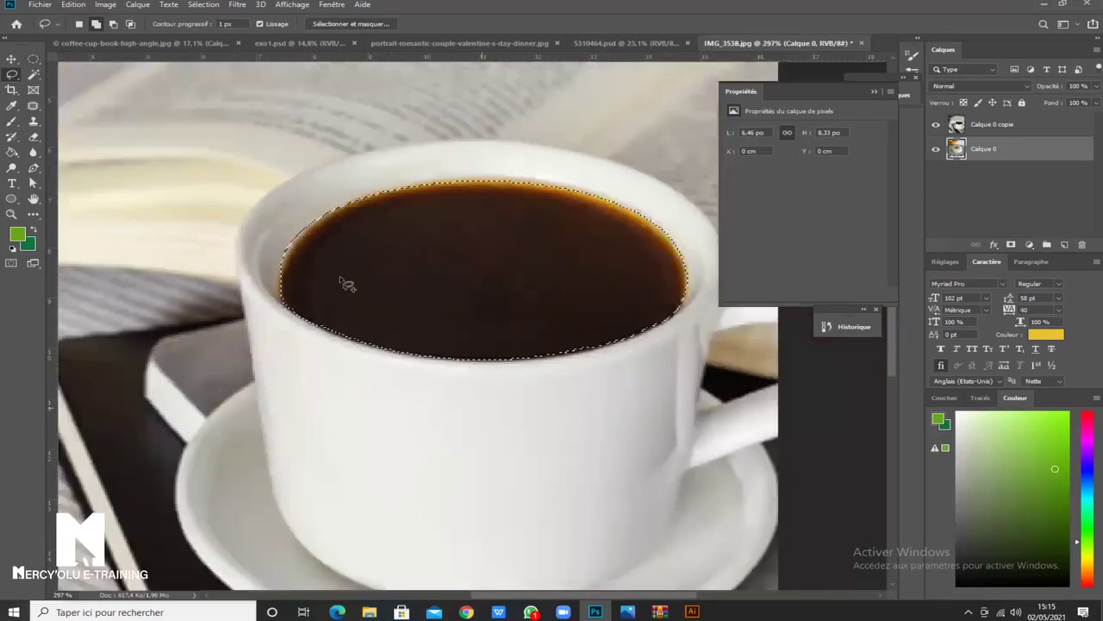
{"action": "scroll", "coordinate": [394, 278], "scroll_direction": "down", "scroll_amount": 2}
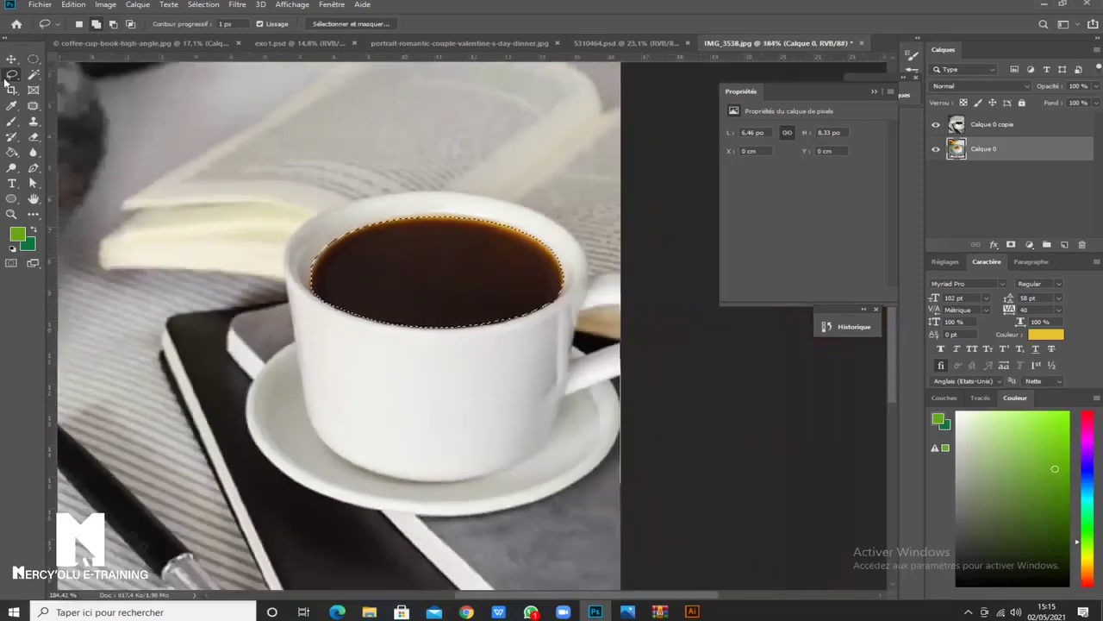
Add a layer mask to Calque 0 copie from the coffee-surface selection.
{"action": "left_click", "coordinate": [13, 61]}
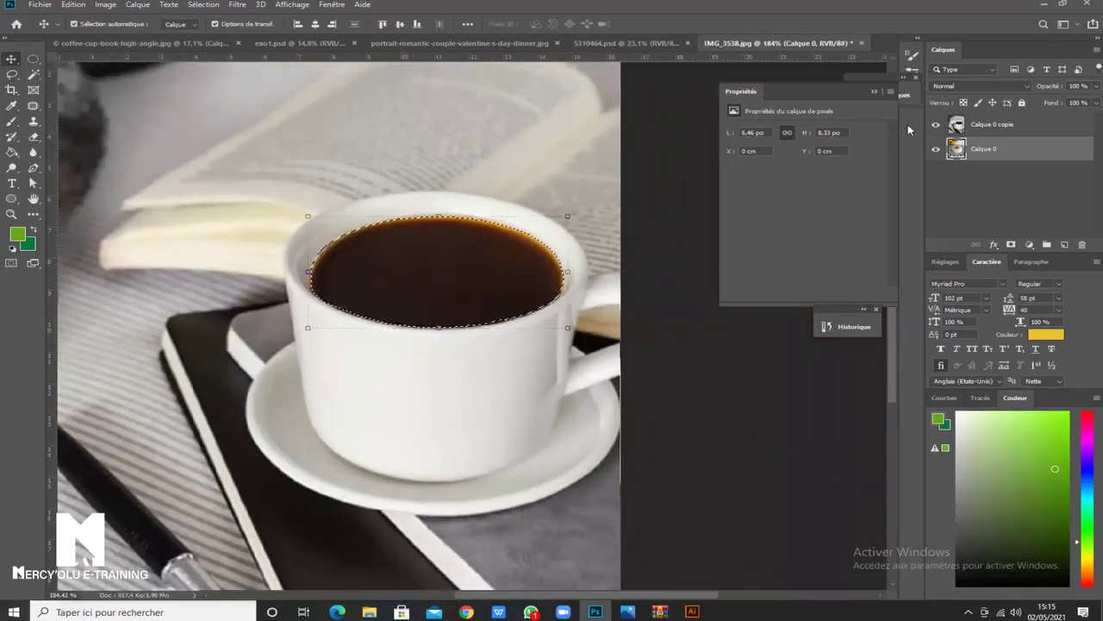
{"action": "left_click", "coordinate": [1006, 127]}
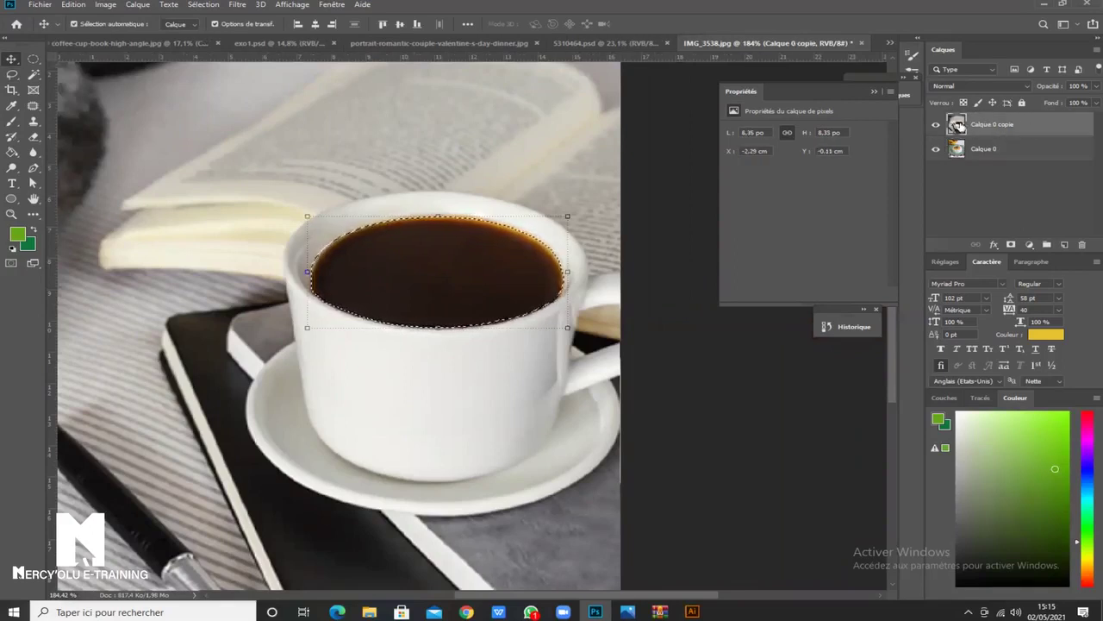
{"action": "left_click", "coordinate": [1011, 245]}
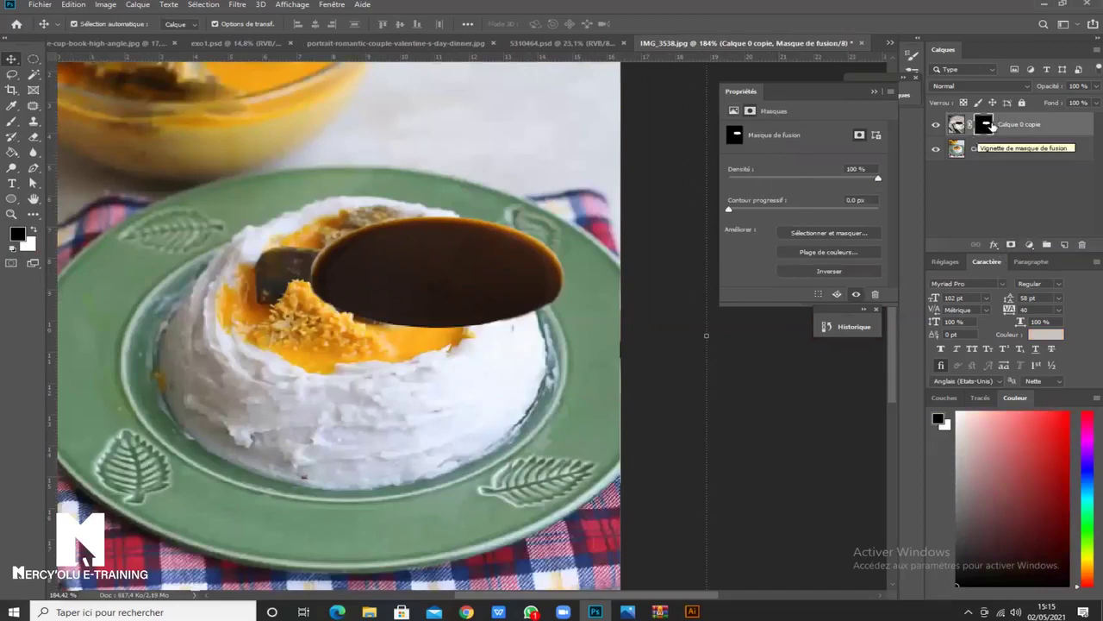
Close and reopen the Propriétés panel, moving the floating Bibliothèques panel aside, and invert the layer mask of Calque 0 copie.
{"action": "left_click", "coordinate": [888, 93]}
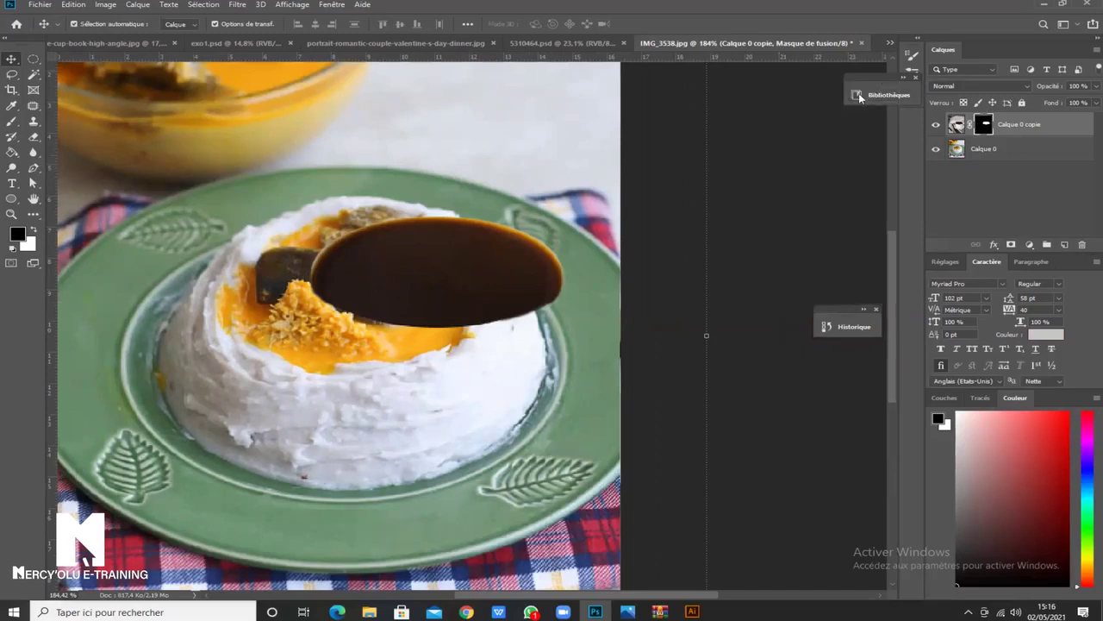
{"action": "left_click_drag", "start_coordinate": [859, 93], "coordinate": [815, 127]}
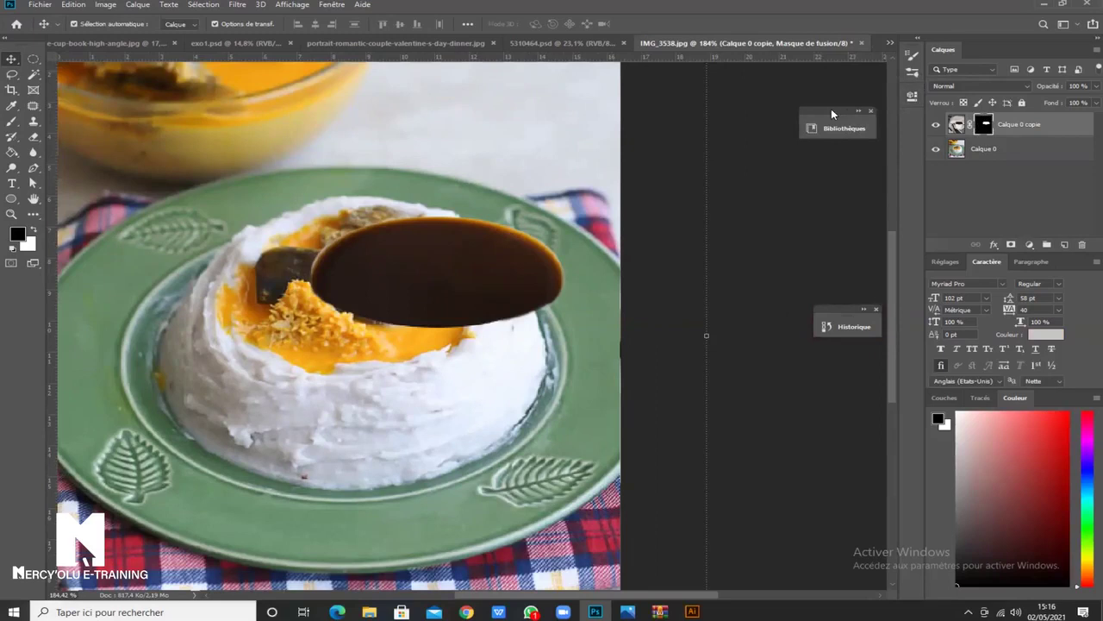
{"action": "left_click", "coordinate": [330, 5]}
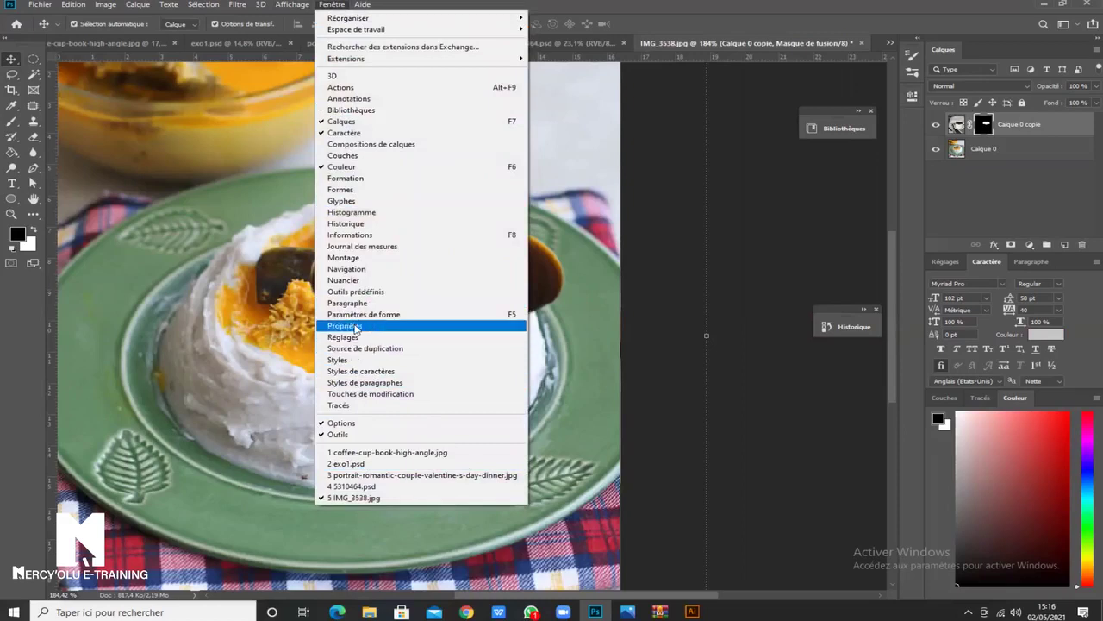
{"action": "left_click", "coordinate": [389, 327]}
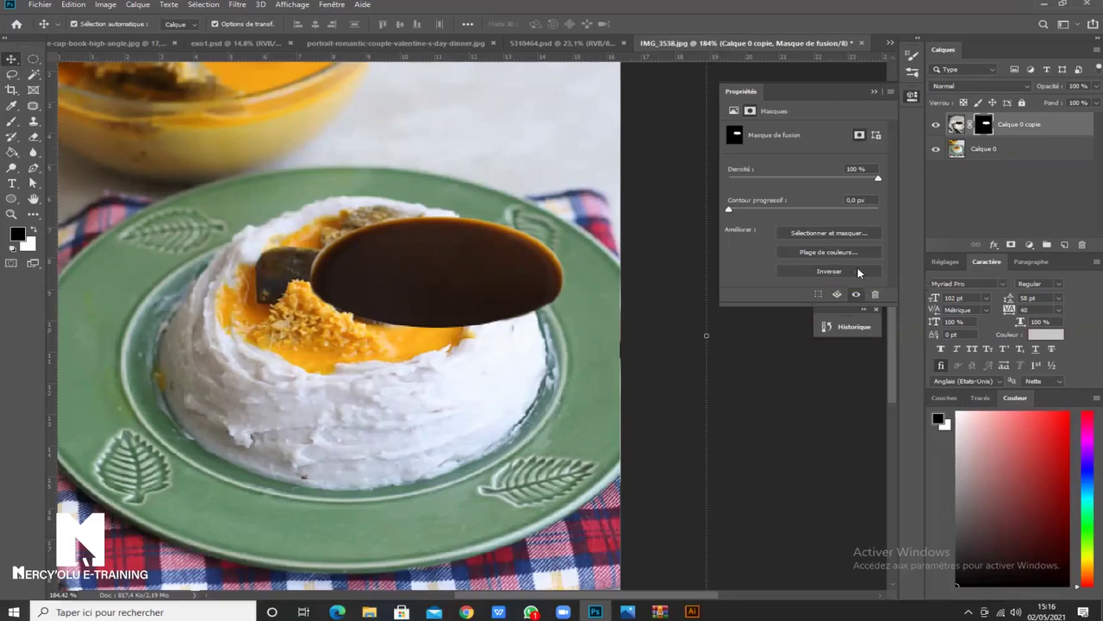
{"action": "left_click", "coordinate": [836, 272]}
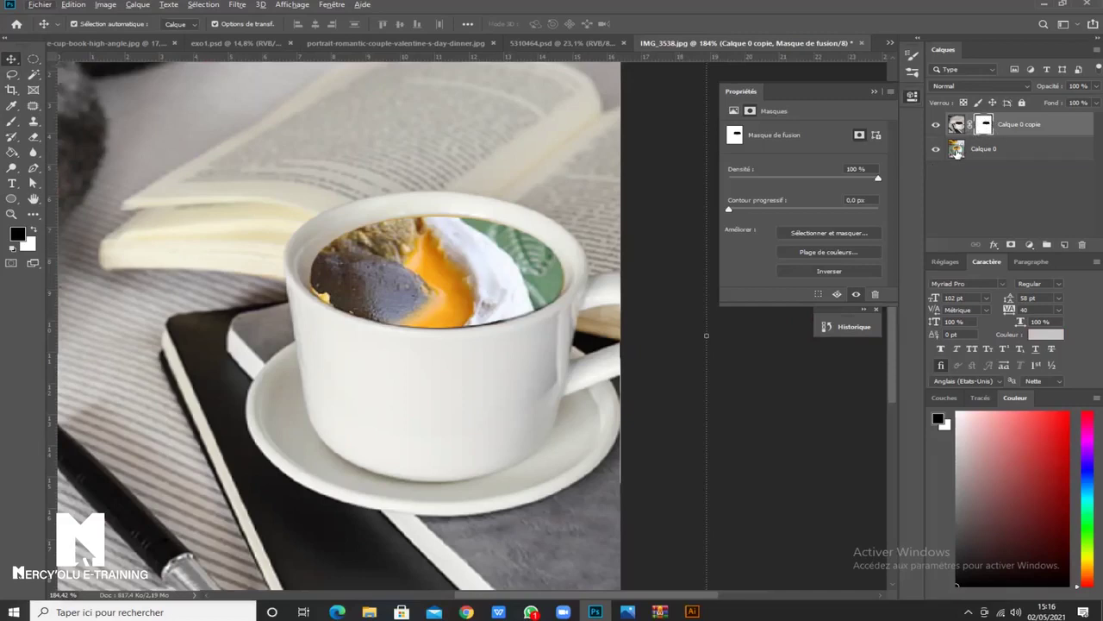
Move the food photo on Calque 0 to about X 3.03 cm, Y -0.14 cm so the dessert sits behind the cup opening.
{"action": "left_click", "coordinate": [1000, 149]}
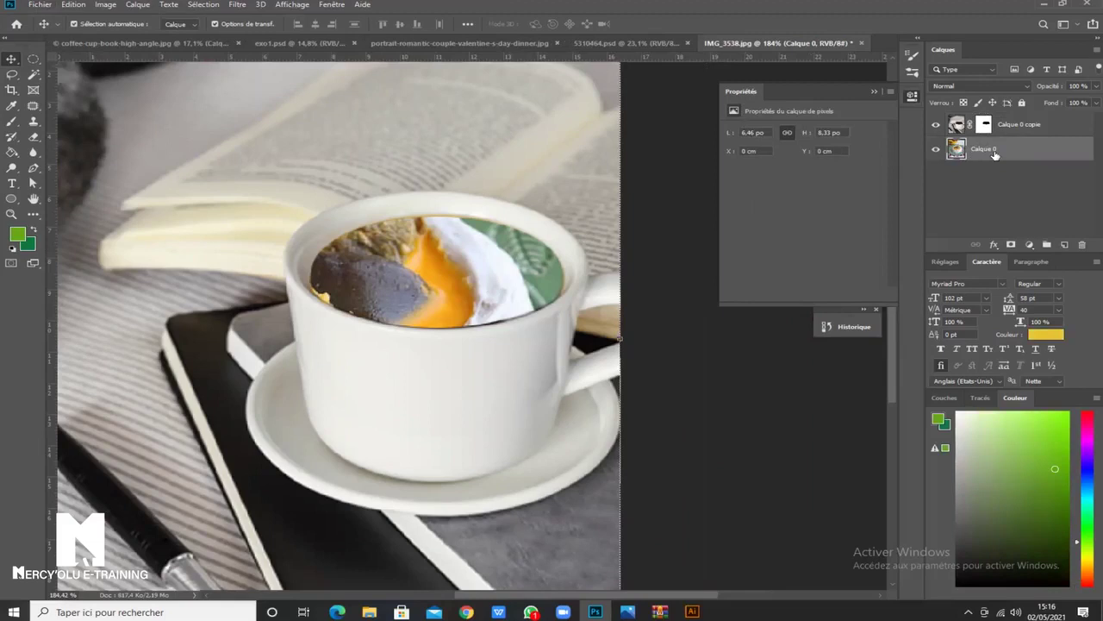
{"action": "scroll", "coordinate": [436, 293], "scroll_direction": "down", "scroll_amount": 5}
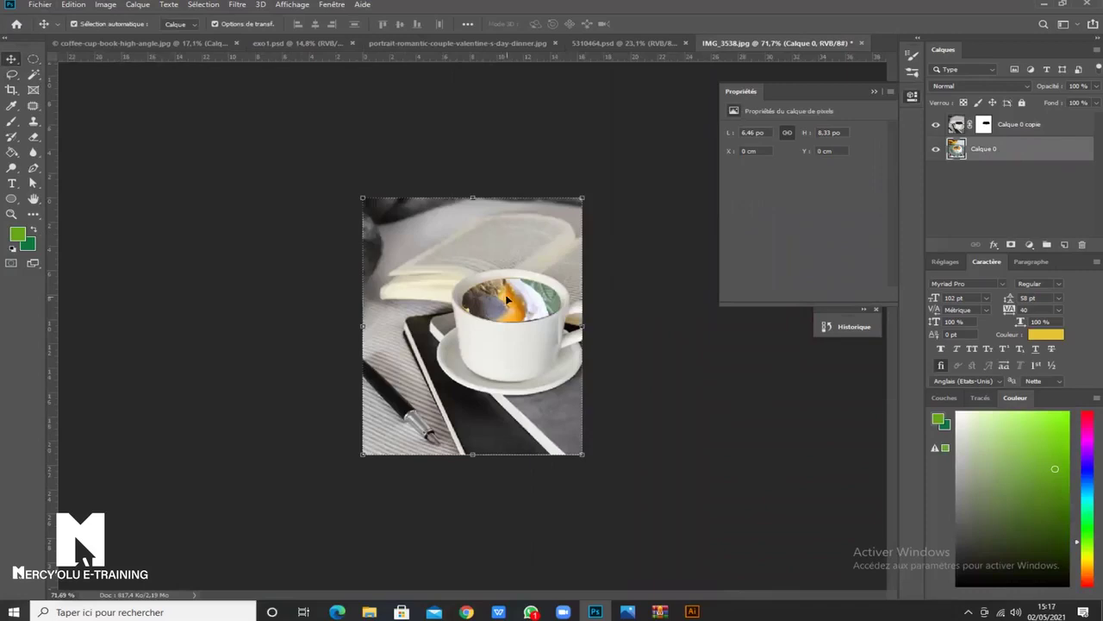
{"action": "mouse_move", "coordinate": [505, 306]}
{"action": "left_mouse_down"}
{"action": "mouse_move", "coordinate": [520, 308]}
{"action": "mouse_move", "coordinate": [503, 298]}
{"action": "mouse_move", "coordinate": [517, 286]}
{"action": "mouse_move", "coordinate": [512, 306]}
{"action": "left_mouse_up"}
{"action": "key", "text": "ctrl+plus"}
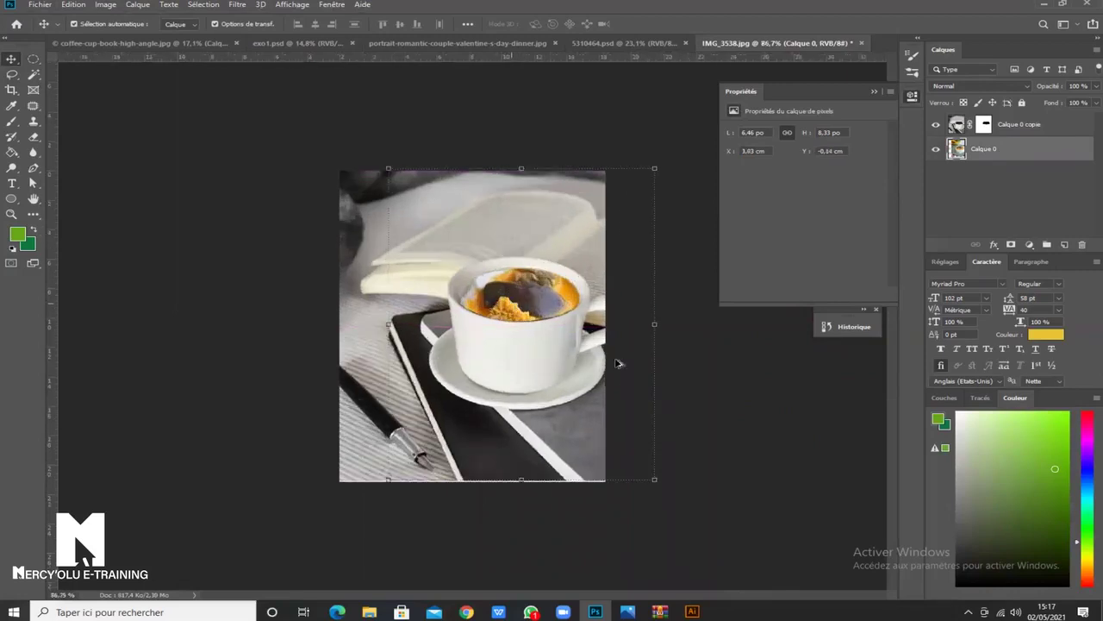
Scale the food photo proportionally to 52.47% and reposition it so the dessert is centred in the cup opening.
{"action": "left_click", "coordinate": [656, 481]}
{"action": "left_click_drag", "start_coordinate": [653, 480], "coordinate": [619, 437]}
{"action": "left_click_drag", "start_coordinate": [522, 287], "coordinate": [520, 281]}
{"action": "left_click_drag", "start_coordinate": [617, 431], "coordinate": [591, 402]}
{"action": "left_click_drag", "start_coordinate": [525, 302], "coordinate": [520, 294]}
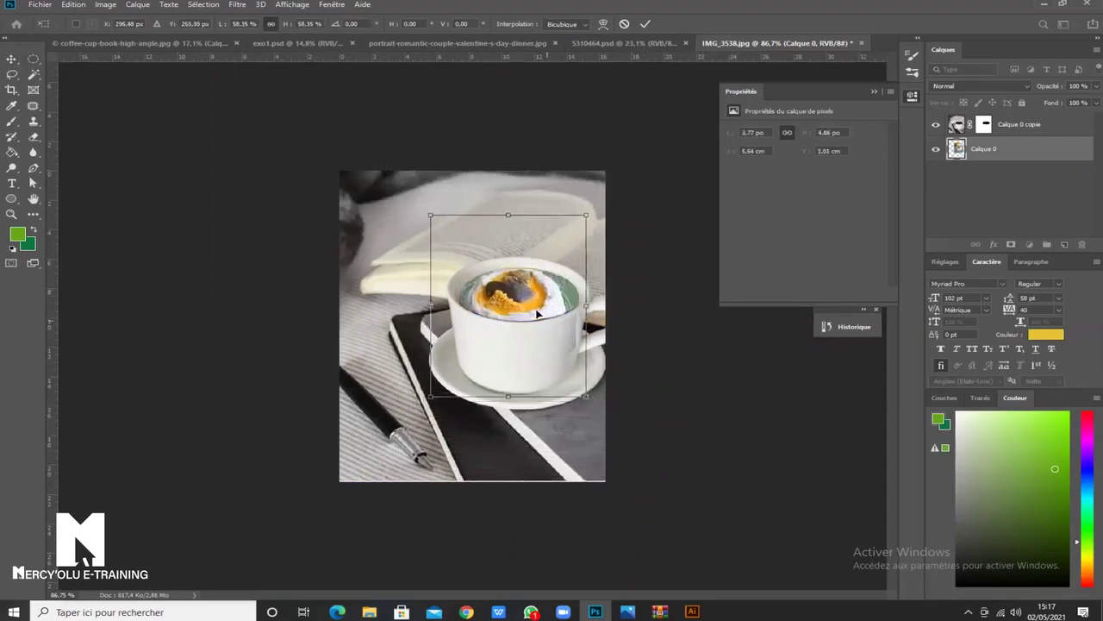
{"action": "scroll", "coordinate": [525, 291], "scroll_direction": "up", "scroll_amount": 3}
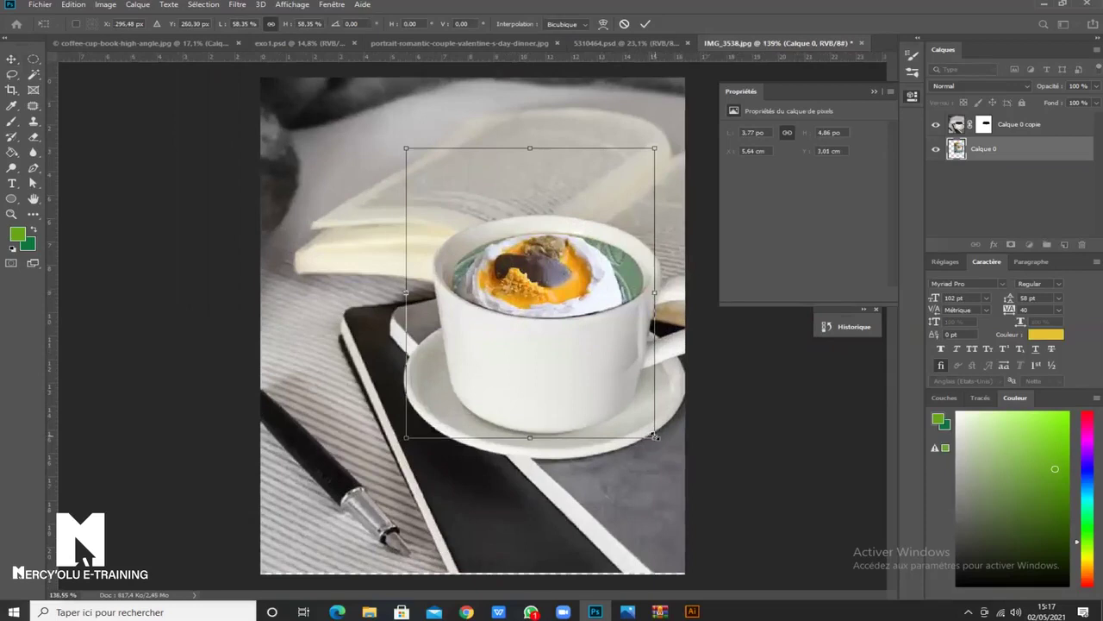
{"action": "left_click_drag", "start_coordinate": [652, 435], "coordinate": [629, 408]}
{"action": "left_click_drag", "start_coordinate": [558, 295], "coordinate": [572, 302]}
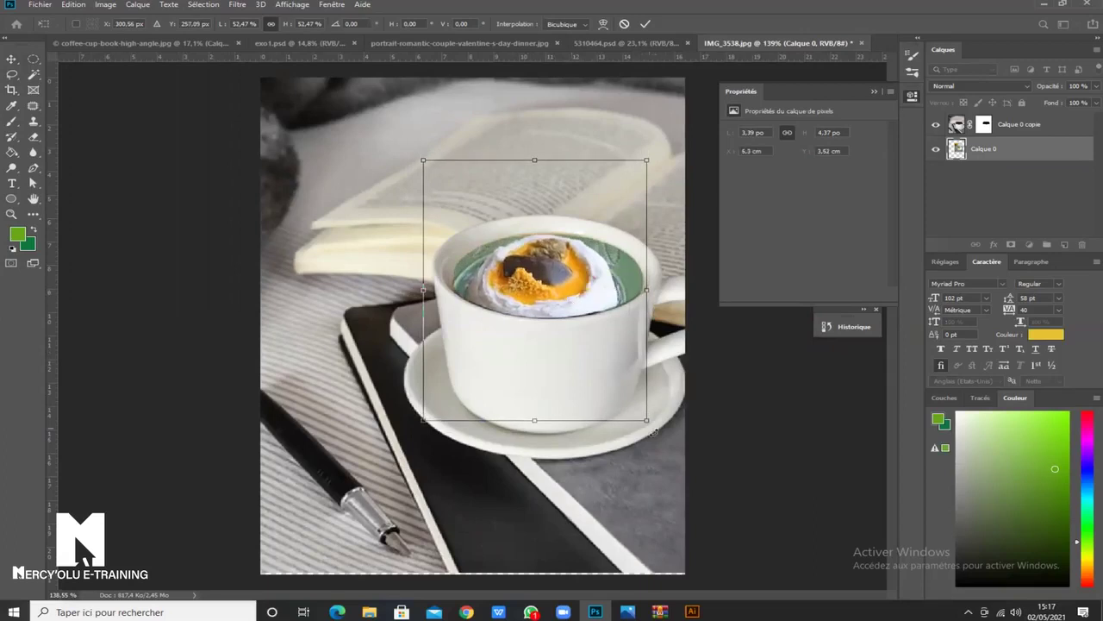
Warp the food photo so the dessert's white cream fills the cup opening out to both side edges, and apply the transformation.
{"action": "right_click", "coordinate": [559, 268]}
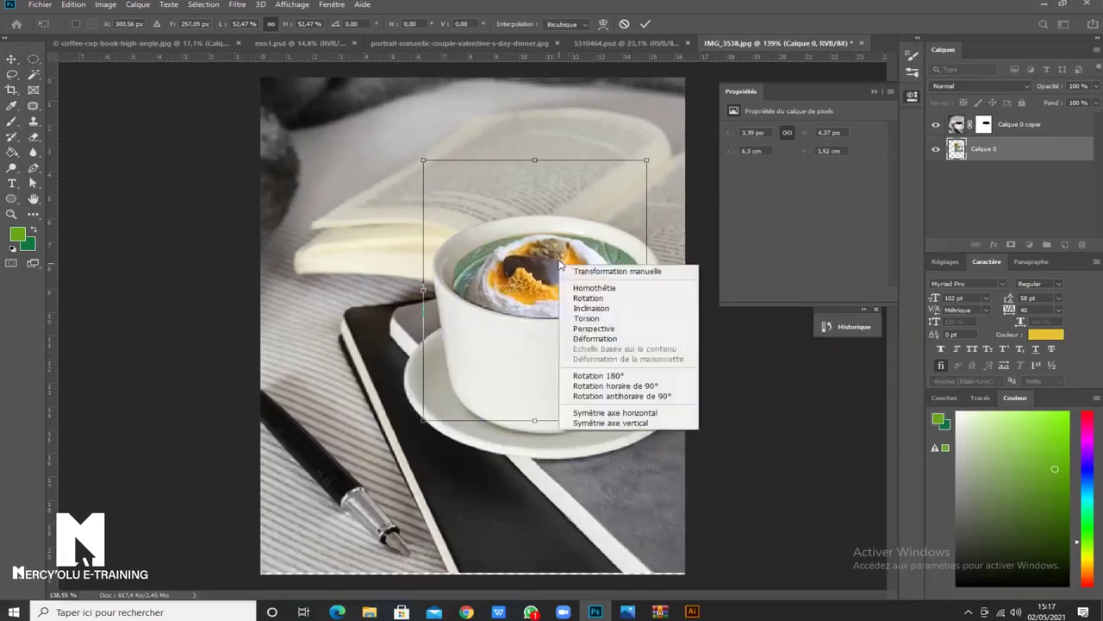
{"action": "left_click", "coordinate": [599, 339]}
{"action": "left_click_drag", "start_coordinate": [554, 314], "coordinate": [474, 278]}
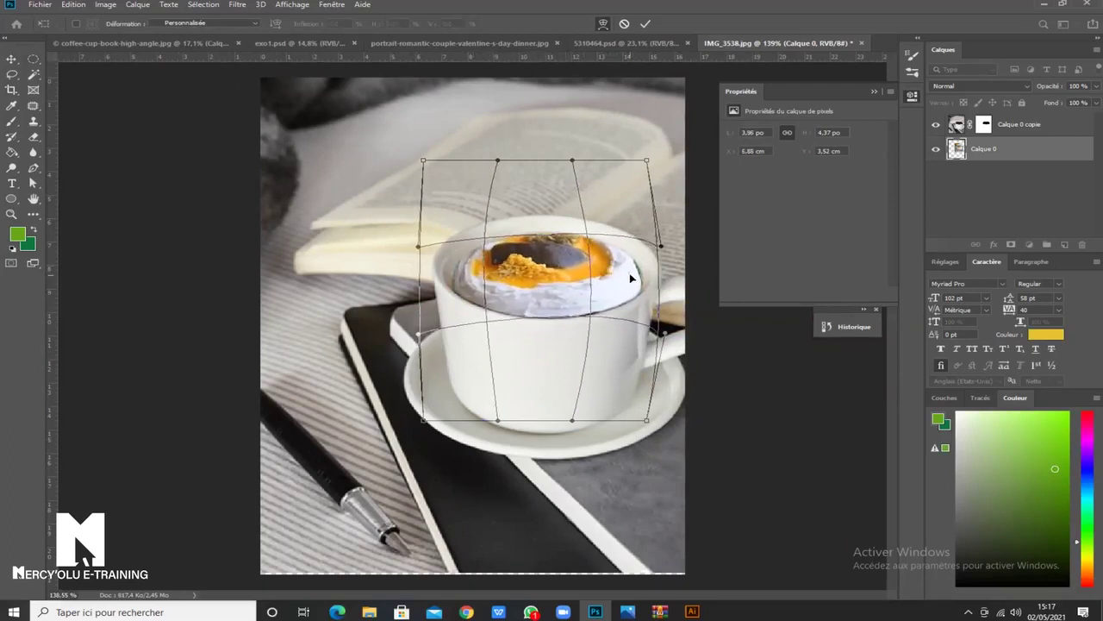
{"action": "left_click_drag", "start_coordinate": [632, 281], "coordinate": [458, 277]}
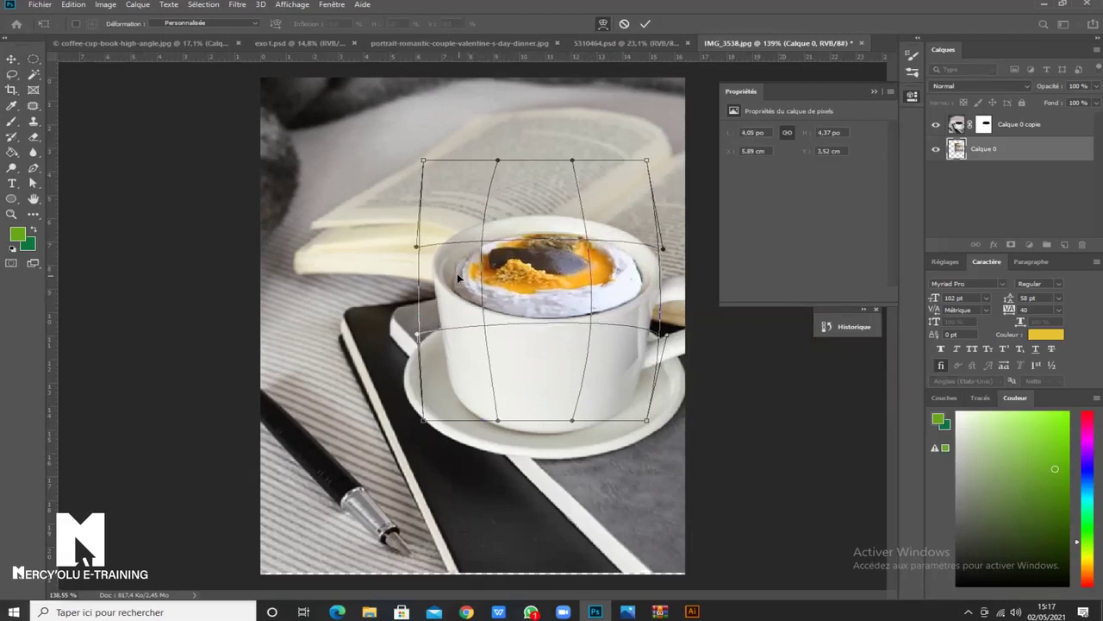
{"action": "left_click_drag", "start_coordinate": [633, 278], "coordinate": [630, 279]}
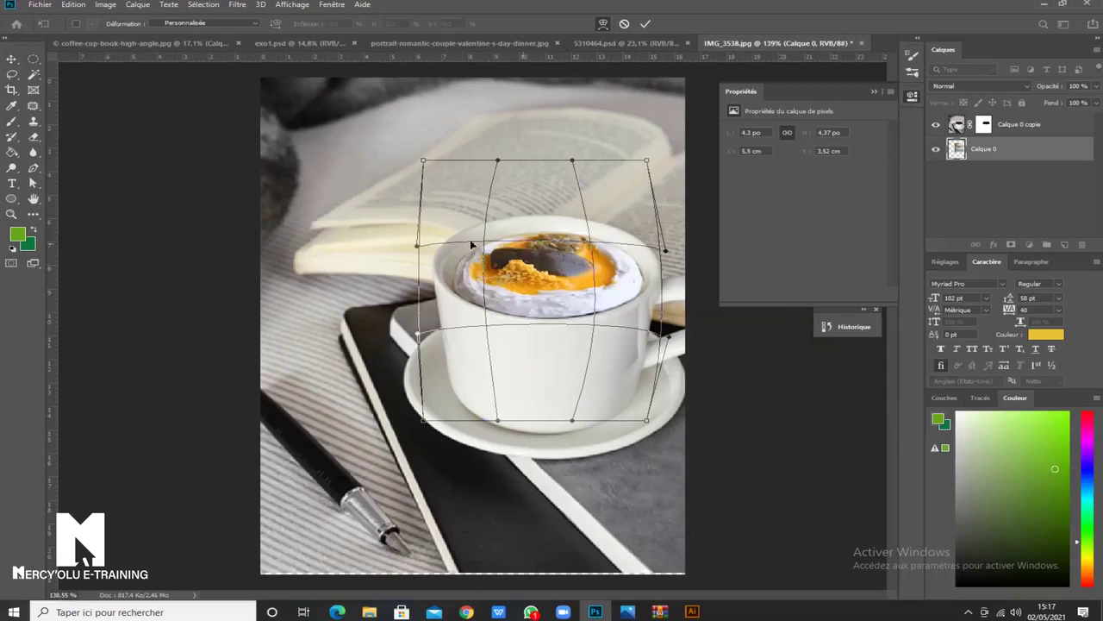
{"action": "mouse_move", "coordinate": [474, 267]}
{"action": "left_mouse_down"}
{"action": "mouse_move", "coordinate": [518, 263]}
{"action": "mouse_move", "coordinate": [472, 274]}
{"action": "left_mouse_up"}
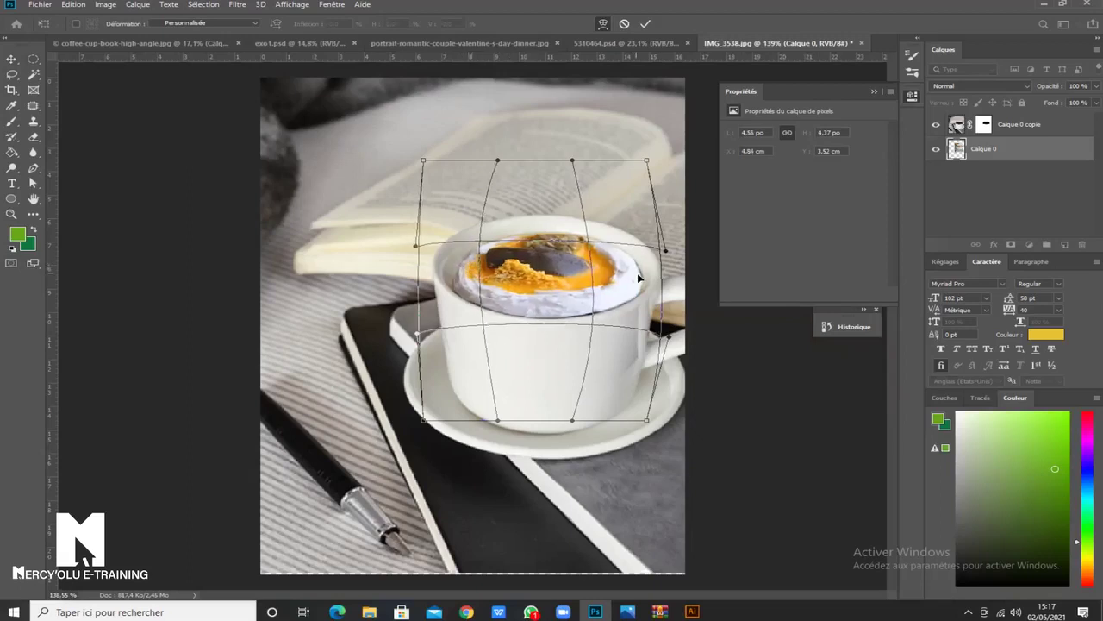
{"action": "left_click_drag", "start_coordinate": [639, 276], "coordinate": [642, 278]}
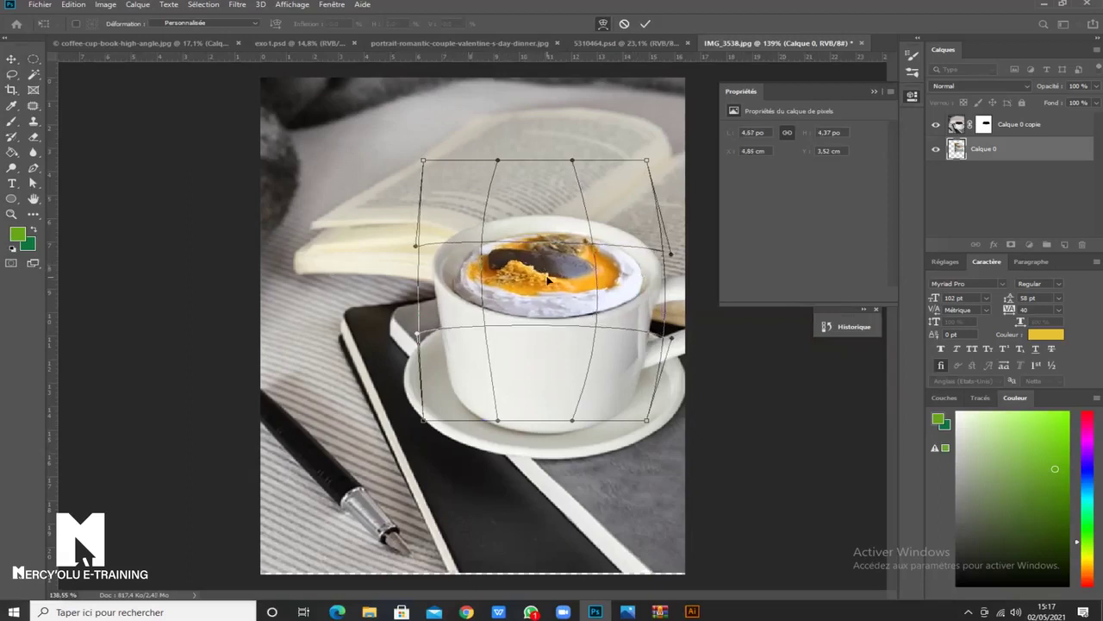
{"action": "left_click_drag", "start_coordinate": [549, 282], "coordinate": [548, 277]}
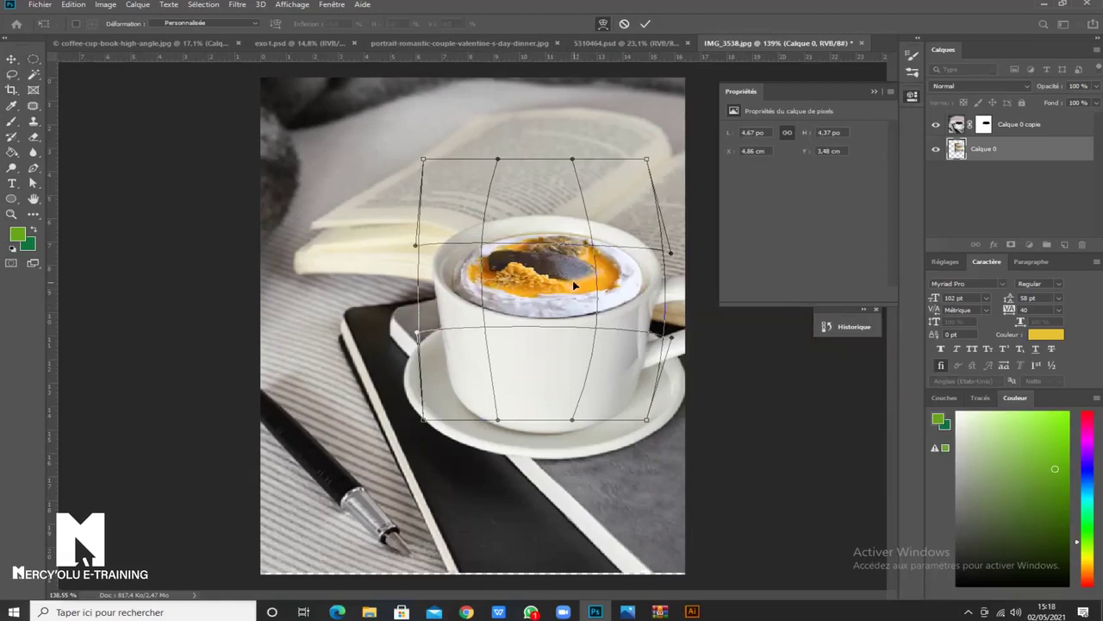
{"action": "key", "text": "Return"}
{"action": "key", "text": "ctrl+minus"}
{"action": "key", "text": "ctrl+minus"}
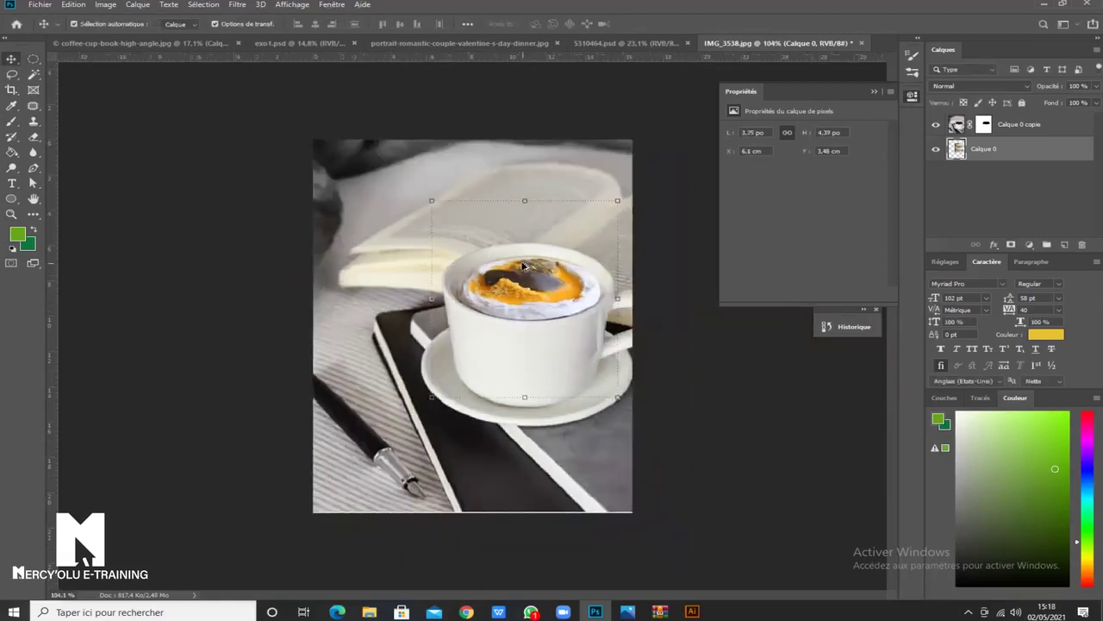
Deselect the food layer and switch to the coffee-cup-book-high-angle.jpg document.
{"action": "left_click", "coordinate": [664, 353]}
{"action": "scroll", "coordinate": [515, 337], "scroll_direction": "up", "scroll_amount": 3}
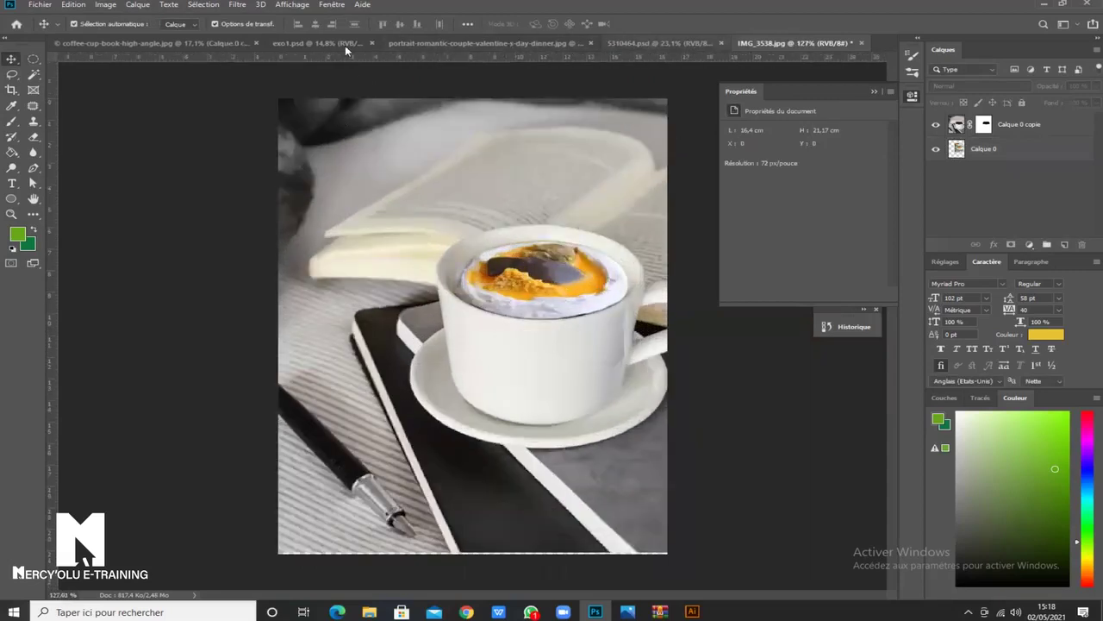
{"action": "left_click", "coordinate": [123, 41]}
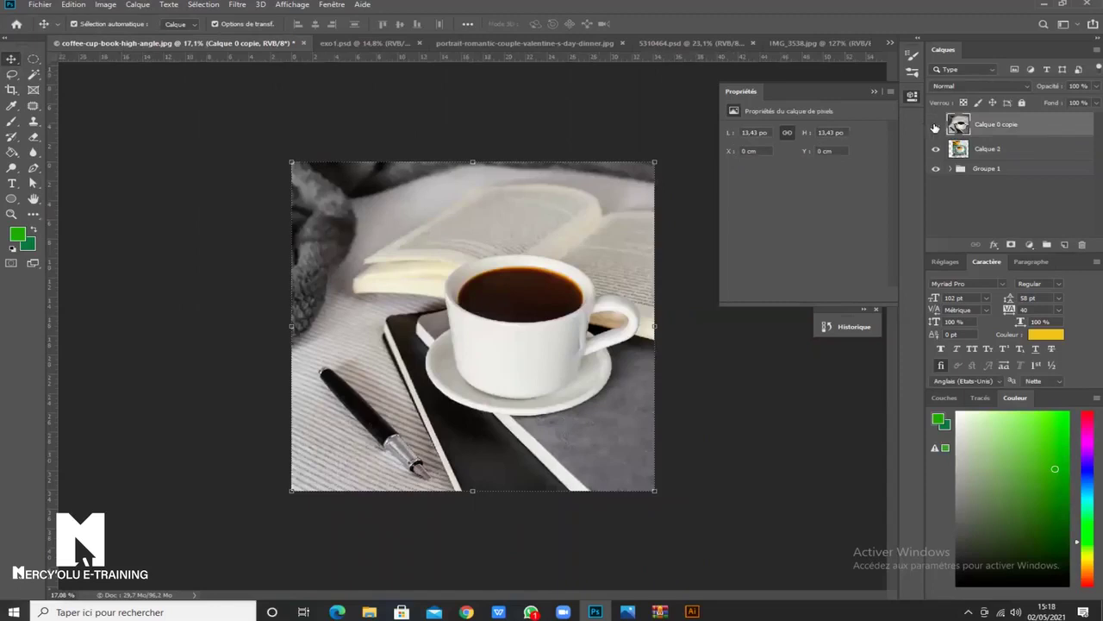
Hide Calque 0 copie and Calque 2 in the coffee-cup document so only Groupe 1 is displayed.
{"action": "left_click", "coordinate": [935, 126]}
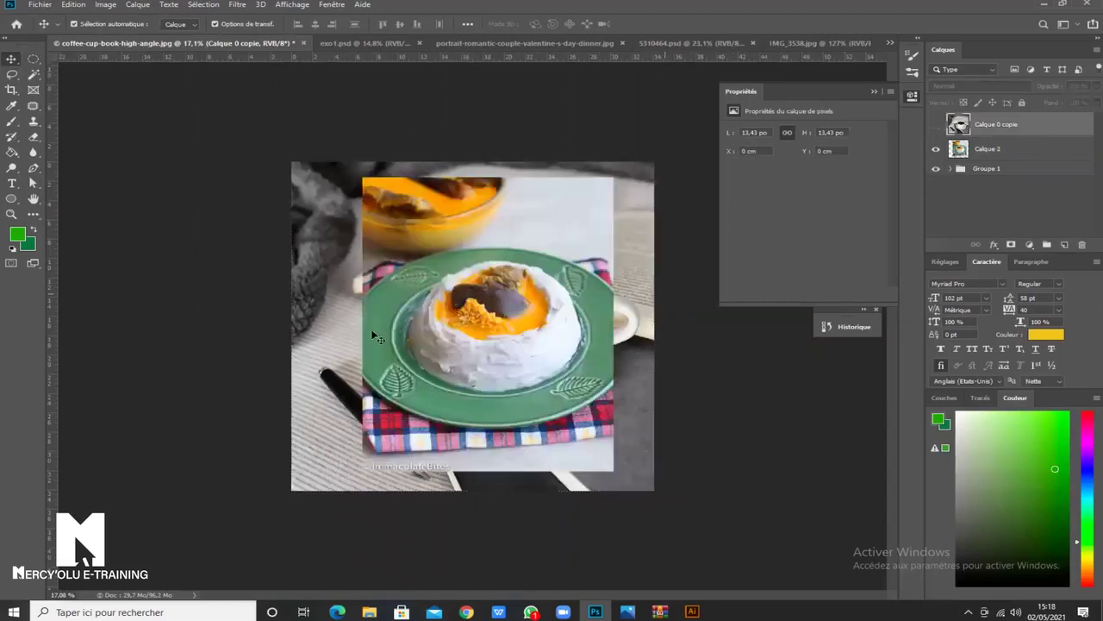
{"action": "left_click", "coordinate": [936, 149]}
{"action": "scroll", "coordinate": [540, 295], "scroll_direction": "up", "scroll_amount": 5}
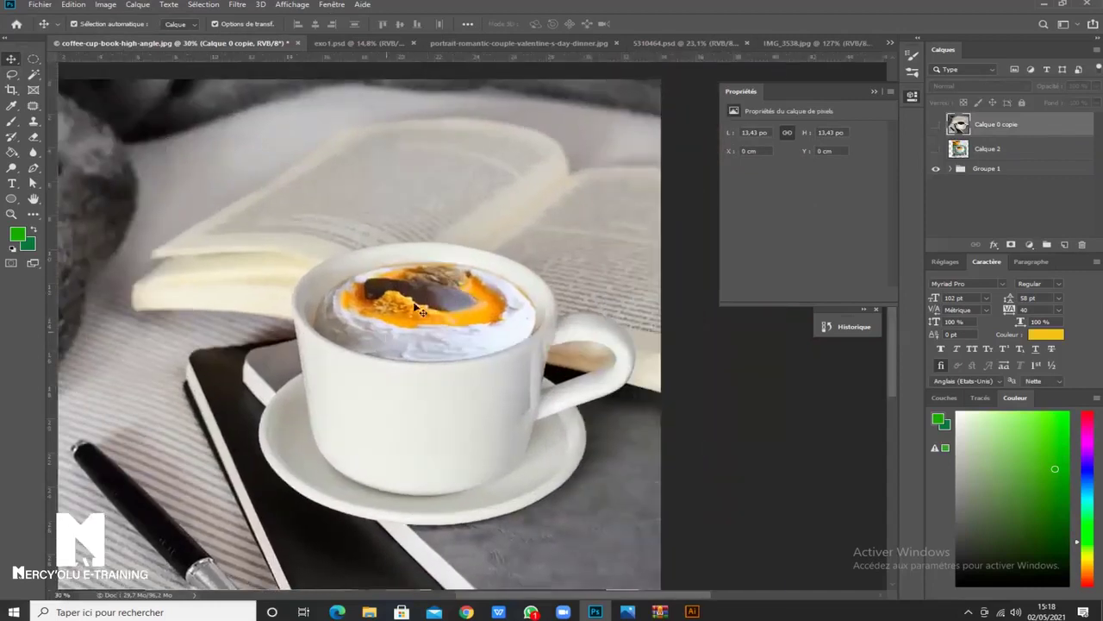
Compare how the dessert fills the cup in IMG_3538.jpg and in coffee-cup-book-high-angle.jpg.
{"action": "left_click", "coordinate": [795, 42]}
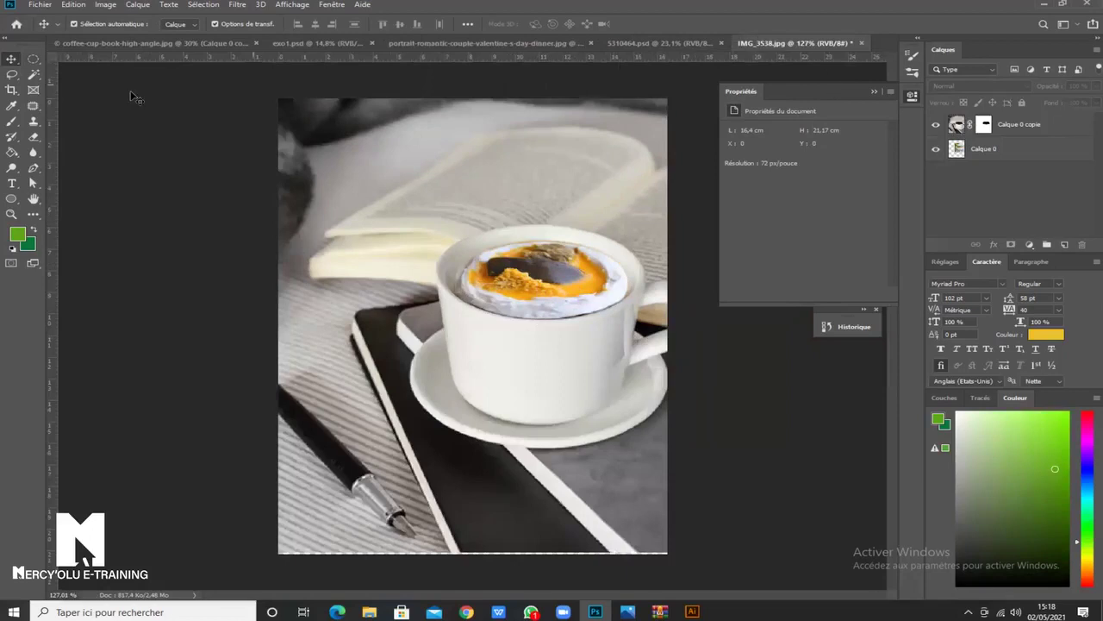
{"action": "left_click", "coordinate": [135, 41]}
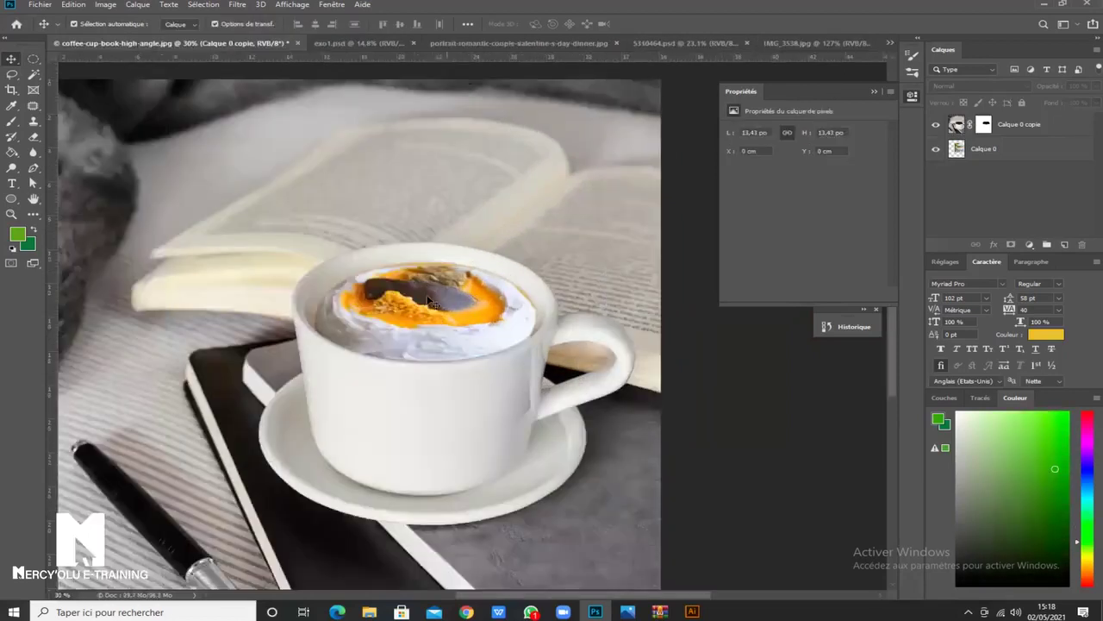
{"action": "left_click", "coordinate": [824, 43]}
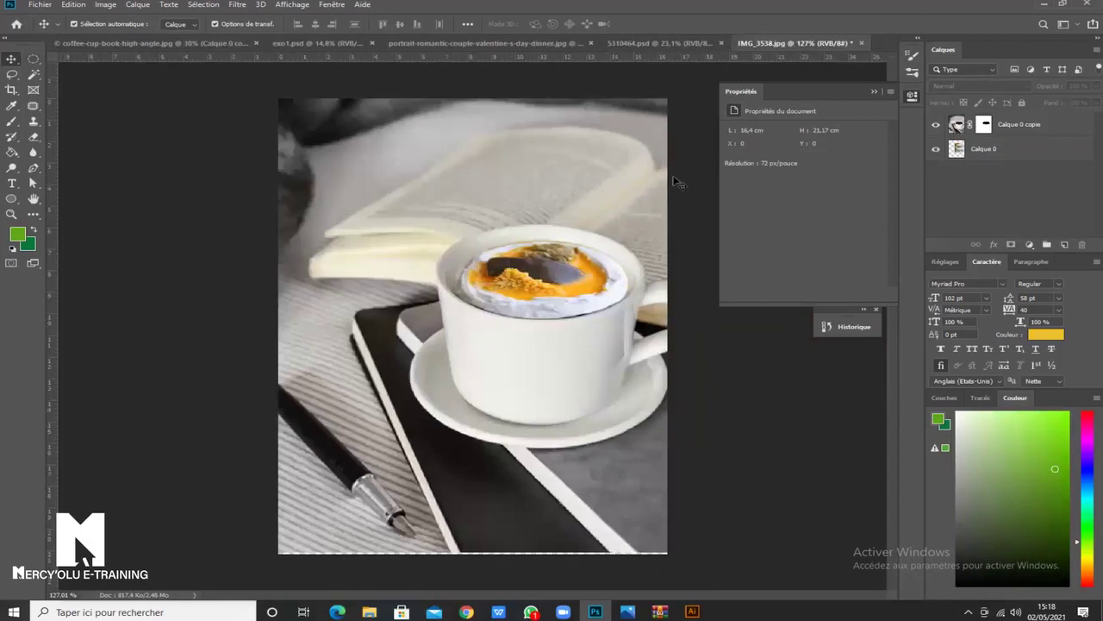
{"action": "scroll", "coordinate": [535, 269], "scroll_direction": "up", "scroll_amount": 3}
{"action": "scroll", "coordinate": [460, 323], "scroll_direction": "down", "scroll_amount": 4}
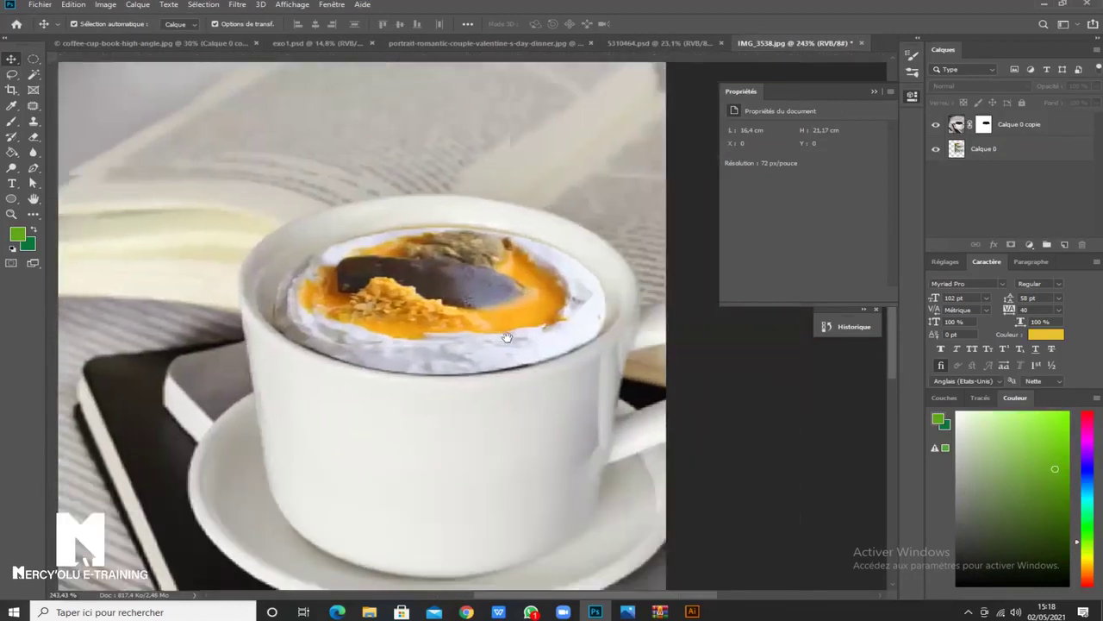
{"action": "scroll", "coordinate": [461, 320], "scroll_direction": "down", "scroll_amount": 3}
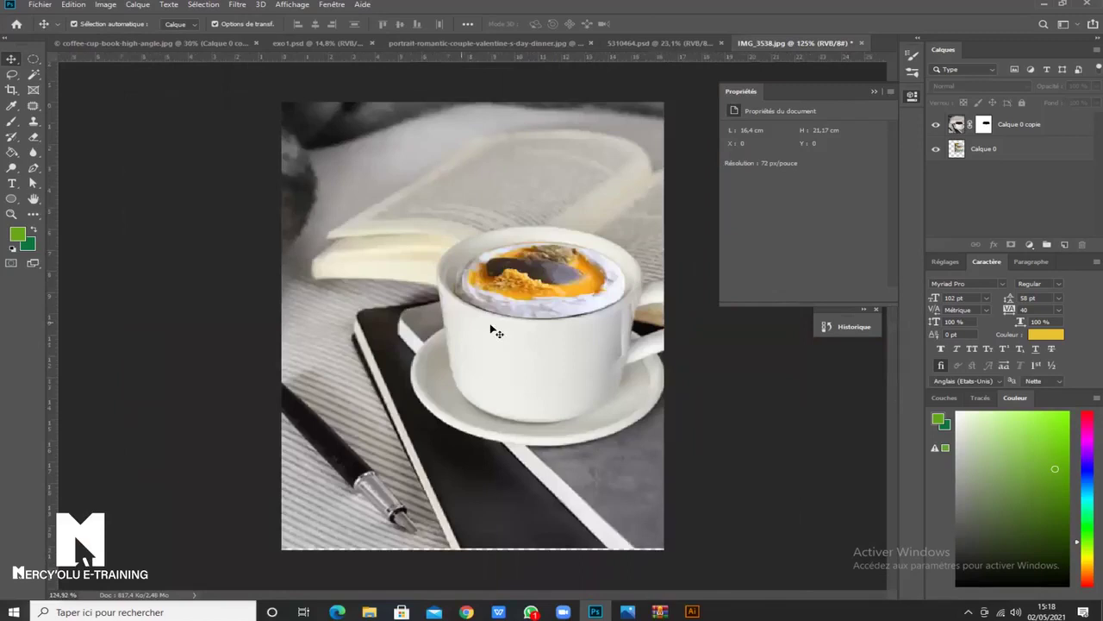
{"action": "left_click", "coordinate": [153, 41]}
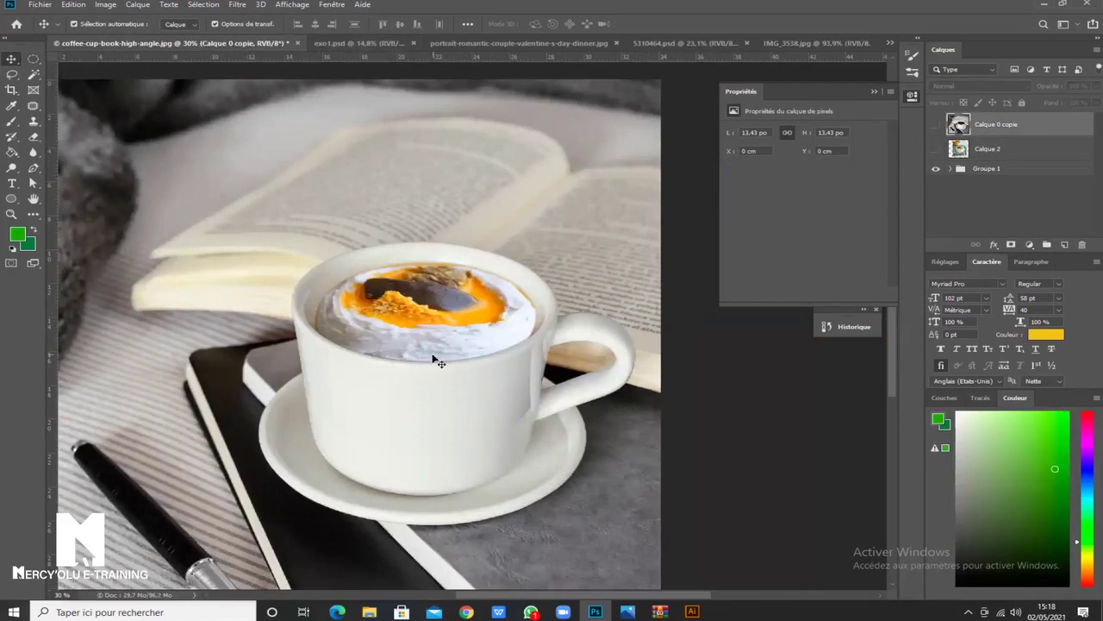
{"action": "scroll", "coordinate": [433, 356], "scroll_direction": "down", "scroll_amount": 2}
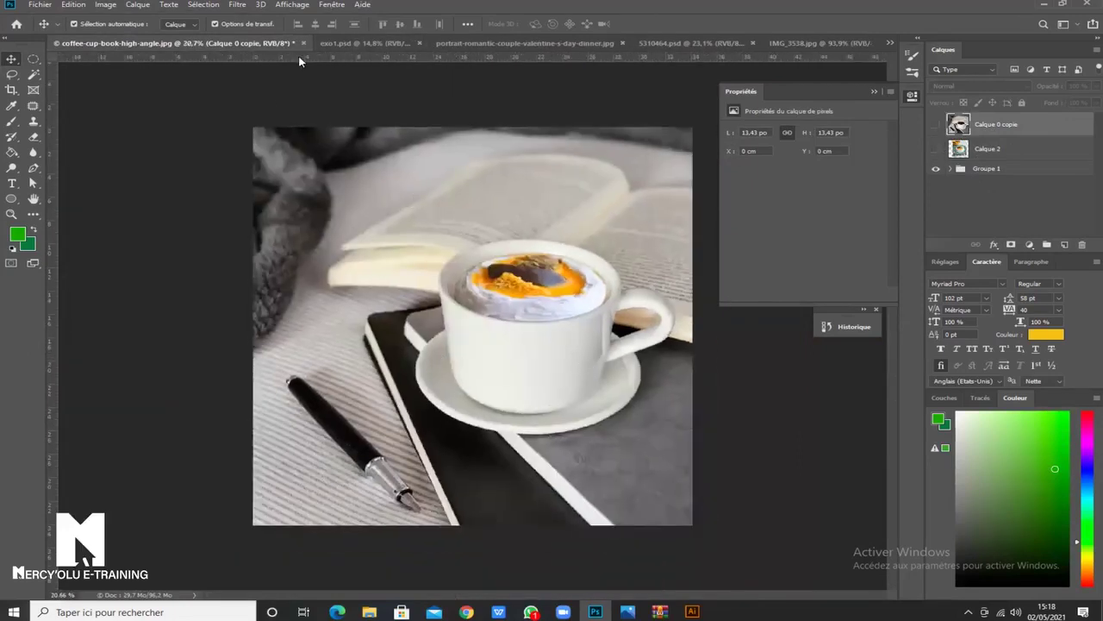
Switch to exo1.psd and toggle Calque 2's visibility to compare the original couple photo with the darkened version, leaving Calque 2 shown.
{"action": "left_click", "coordinate": [353, 42]}
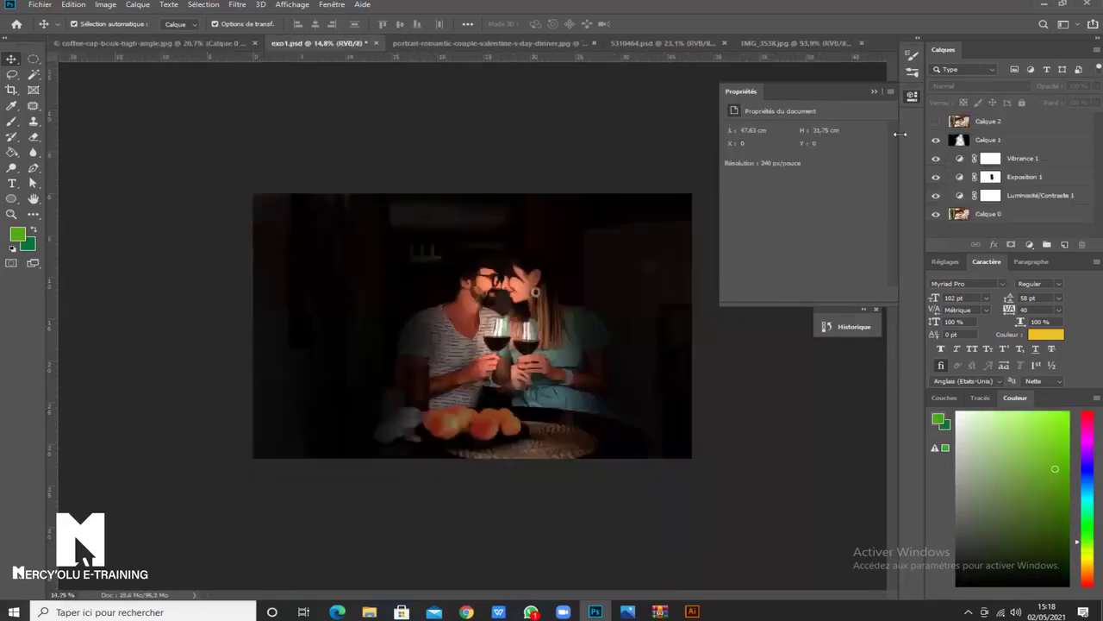
{"action": "scroll", "coordinate": [474, 326], "scroll_direction": "up", "scroll_amount": 3}
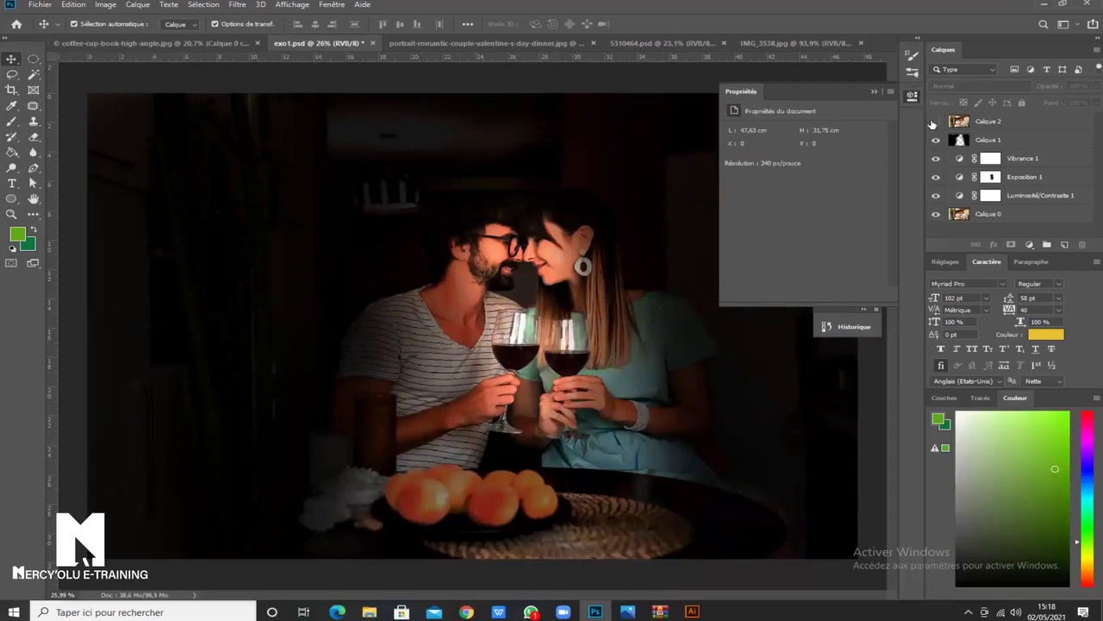
{"action": "left_click", "coordinate": [936, 122]}
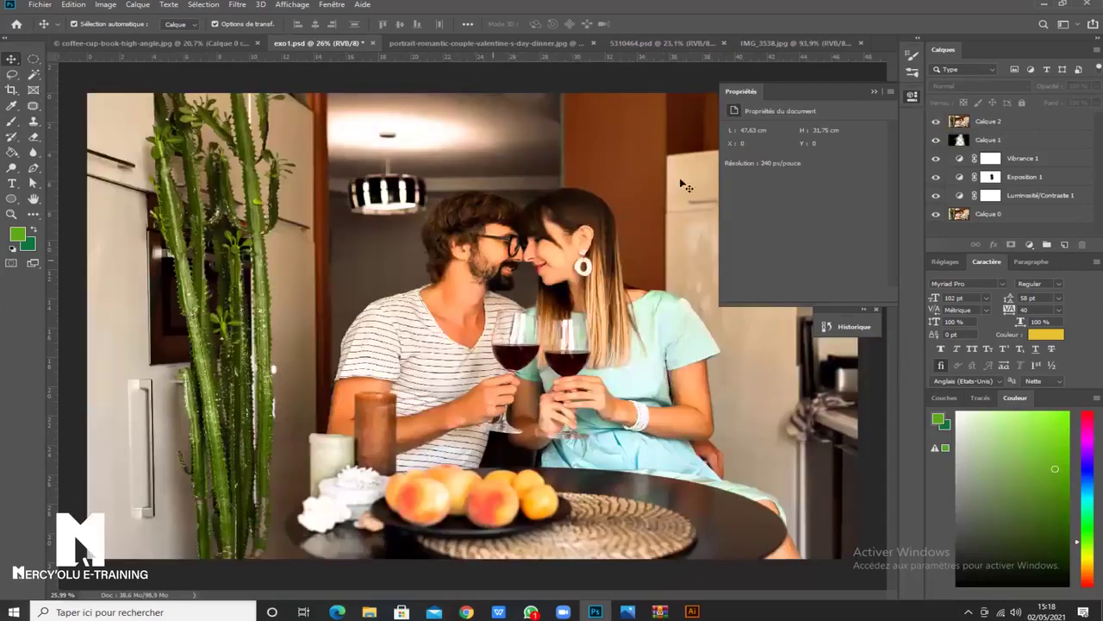
{"action": "left_click", "coordinate": [936, 123]}
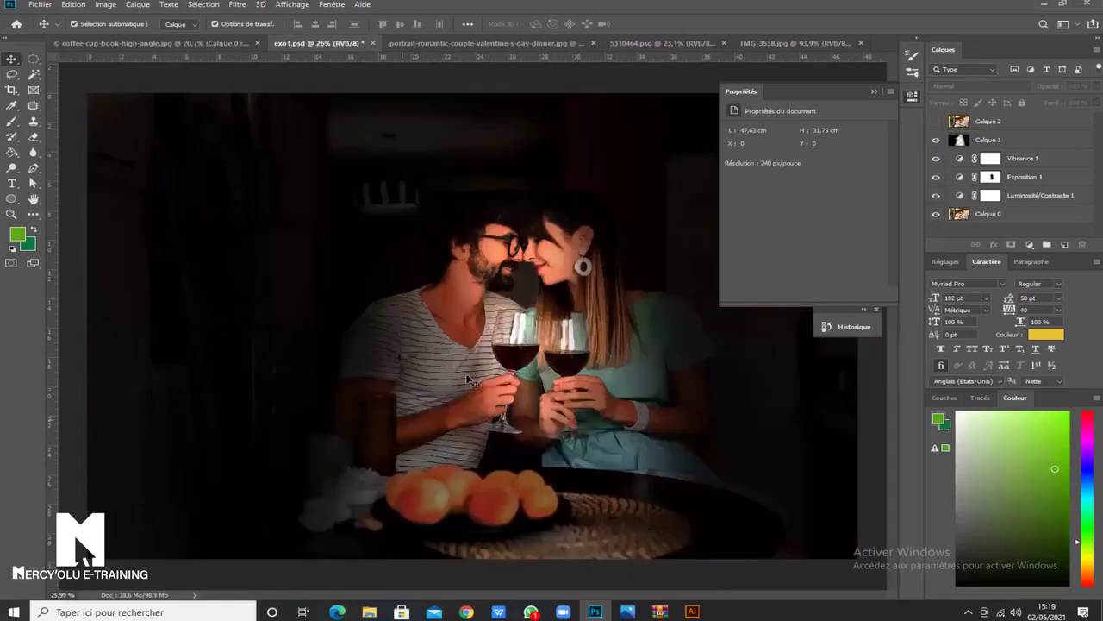
{"action": "left_click", "coordinate": [936, 122]}
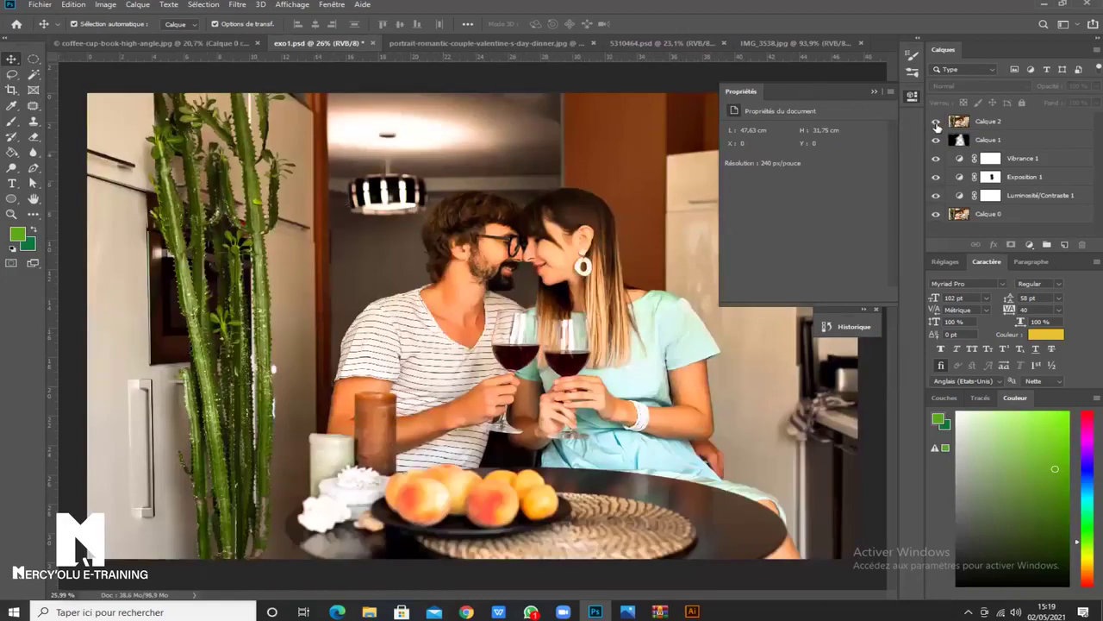
{"action": "left_click", "coordinate": [936, 123]}
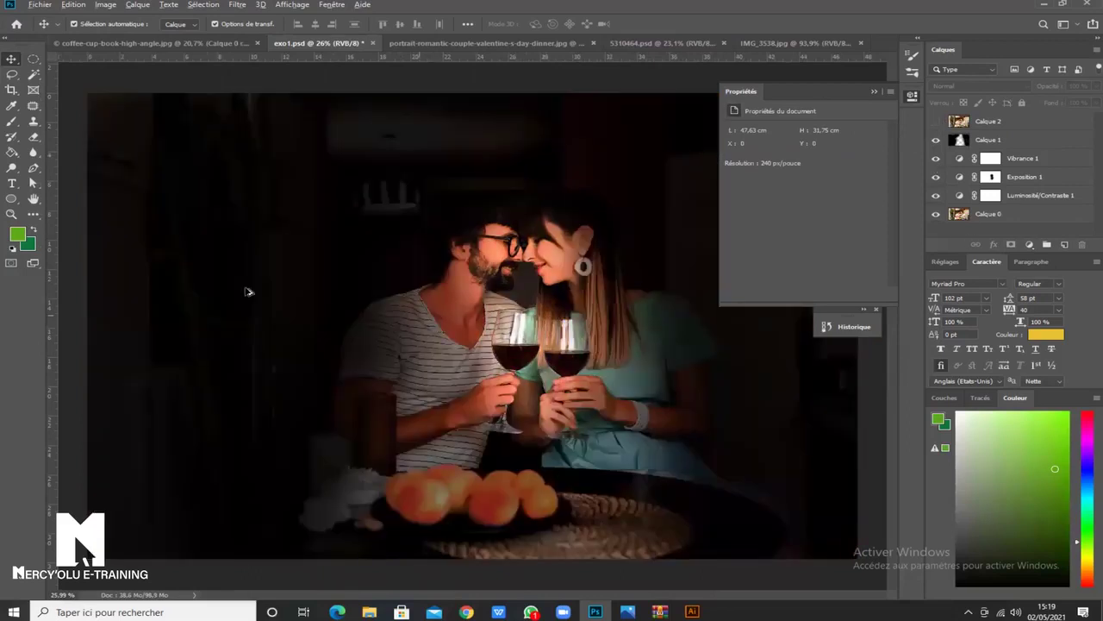
{"action": "scroll", "coordinate": [328, 307], "scroll_direction": "down", "scroll_amount": 2}
{"action": "left_click", "coordinate": [936, 122]}
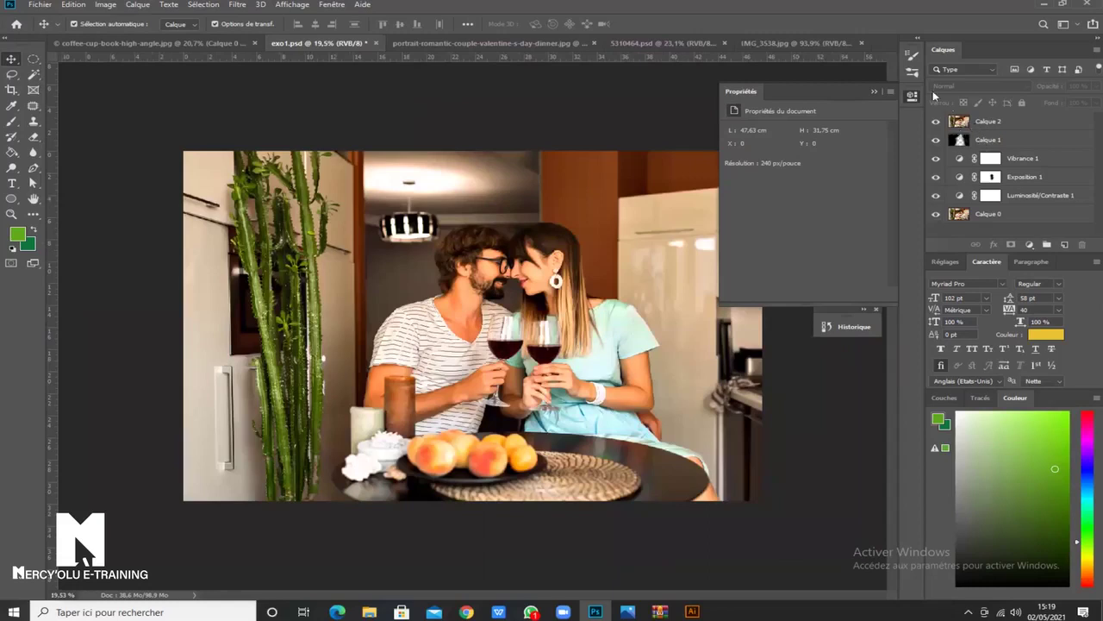
Duplicate Calque 2 of exo1.psd into a new document.
{"action": "left_click", "coordinate": [984, 122]}
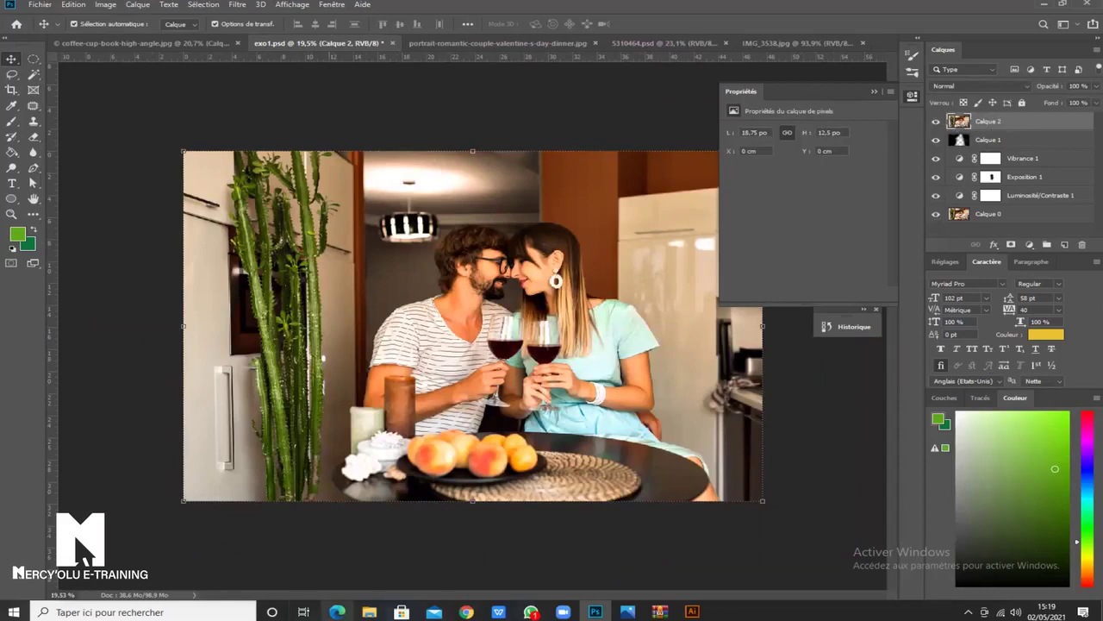
{"action": "right_click", "coordinate": [1038, 121]}
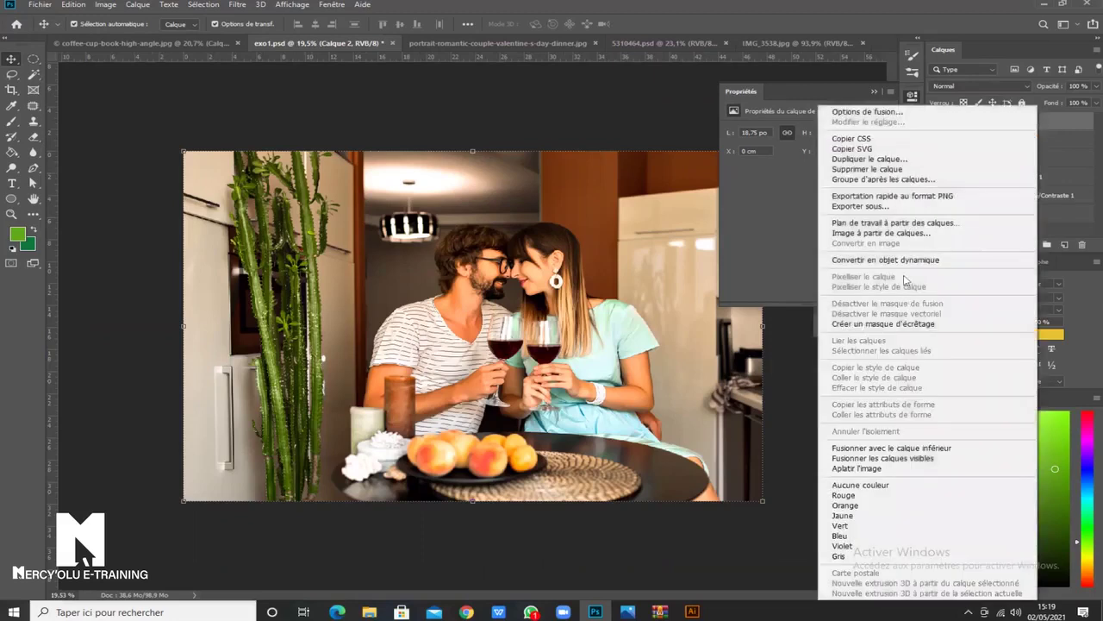
{"action": "left_click", "coordinate": [875, 160]}
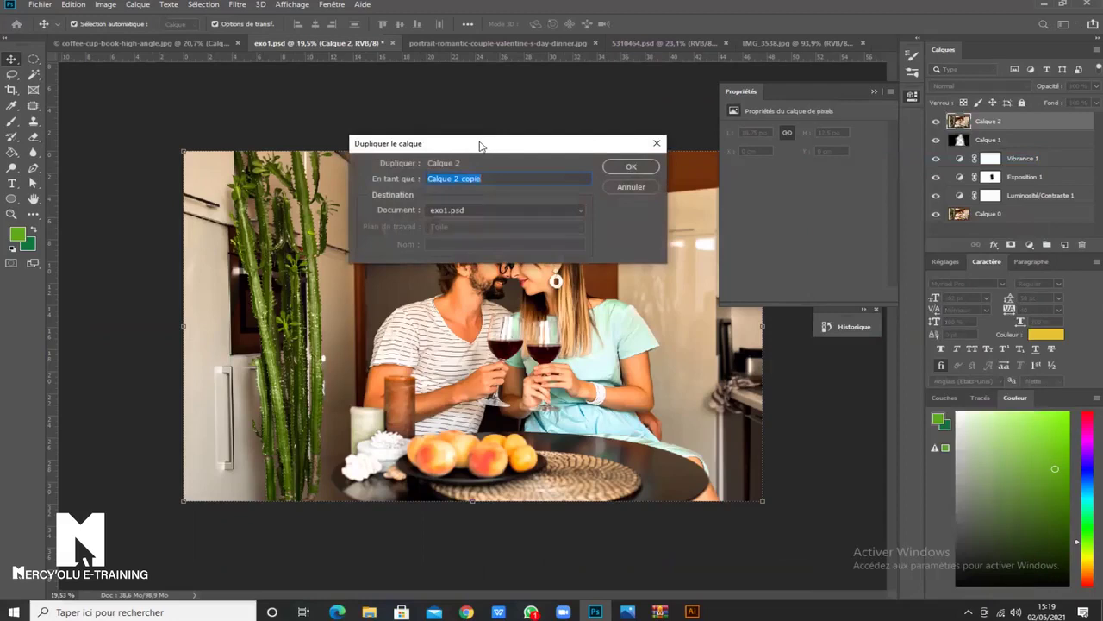
{"action": "left_click_drag", "start_coordinate": [480, 145], "coordinate": [456, 136]}
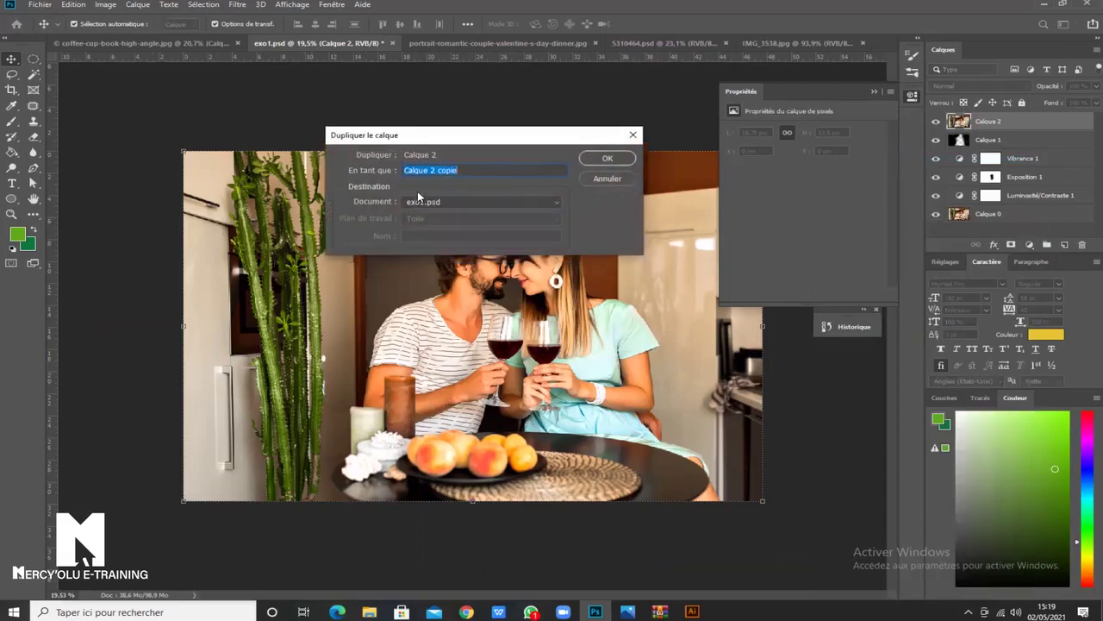
{"action": "left_click", "coordinate": [556, 203]}
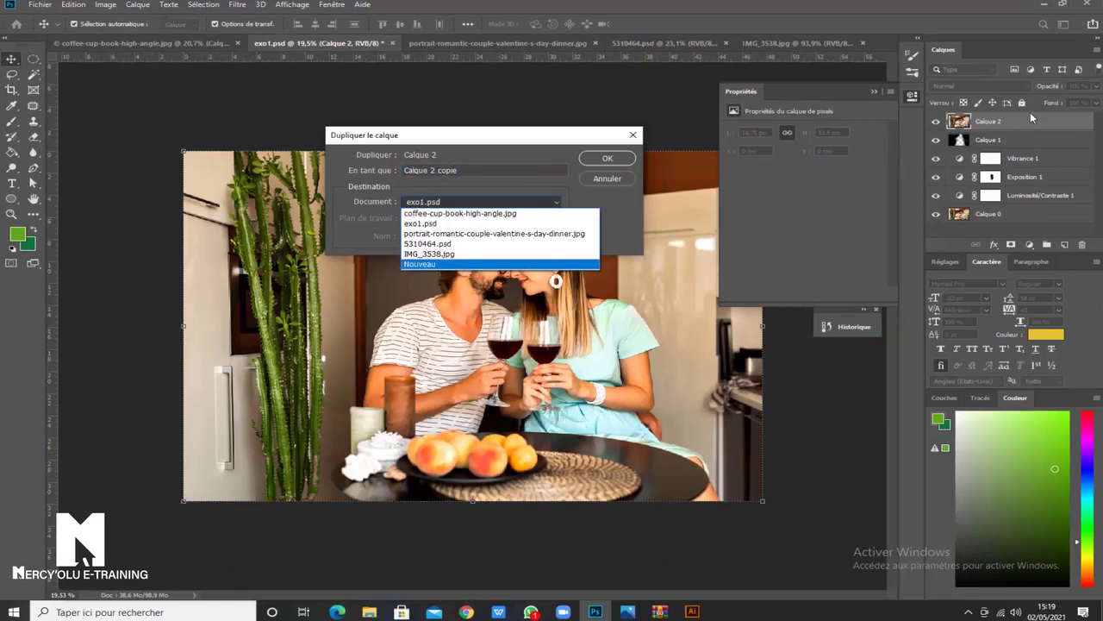
{"action": "left_click", "coordinate": [467, 264]}
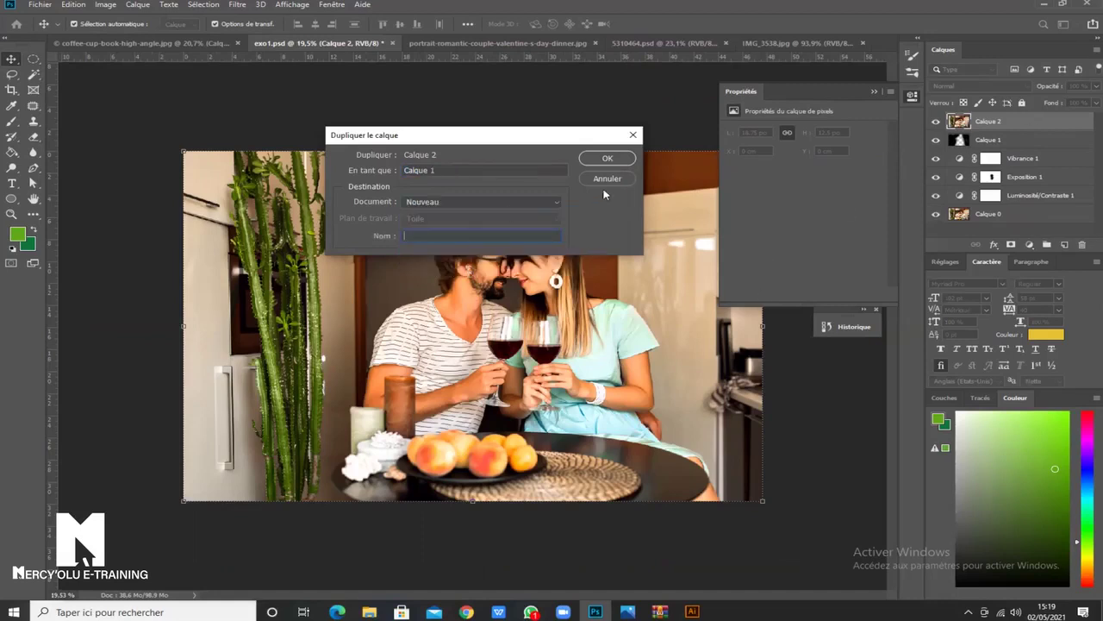
{"action": "left_click", "coordinate": [608, 158]}
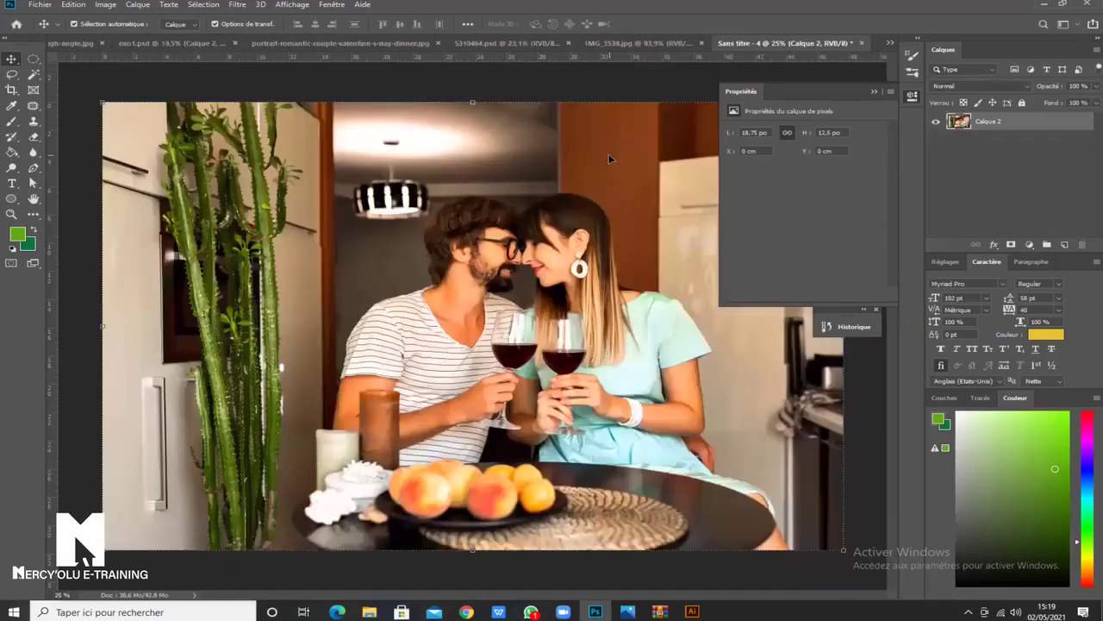
Add a Luminosité/Contraste adjustment layer above the couple photo with brightness -91 and contrast 23.
{"action": "scroll", "coordinate": [397, 313], "scroll_direction": "down", "scroll_amount": 1}
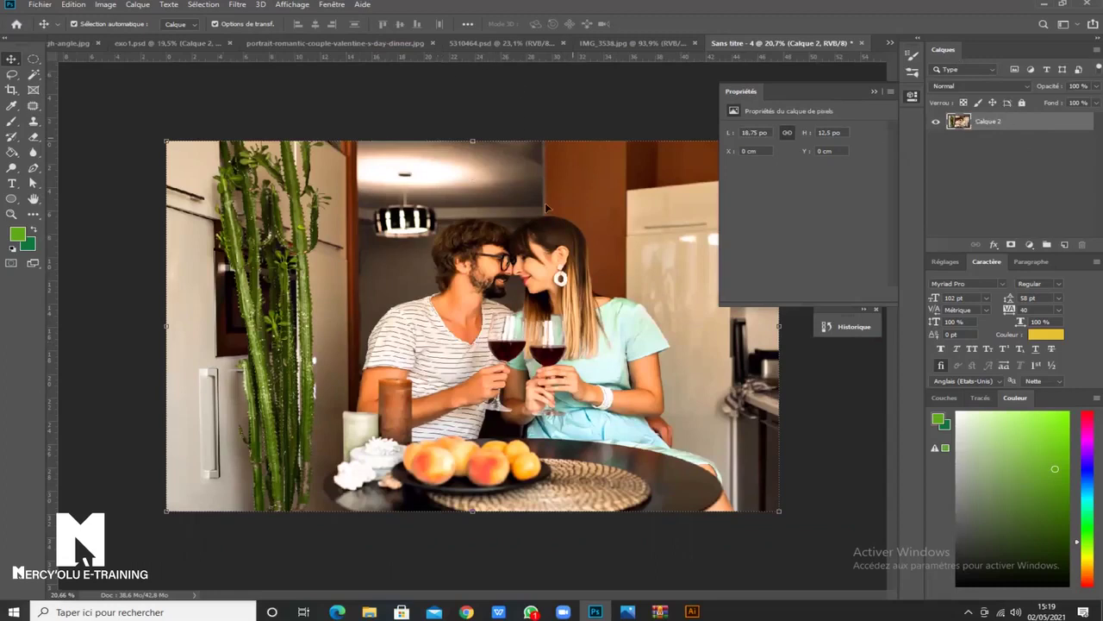
{"action": "scroll", "coordinate": [300, 277], "scroll_direction": "down", "scroll_amount": 2}
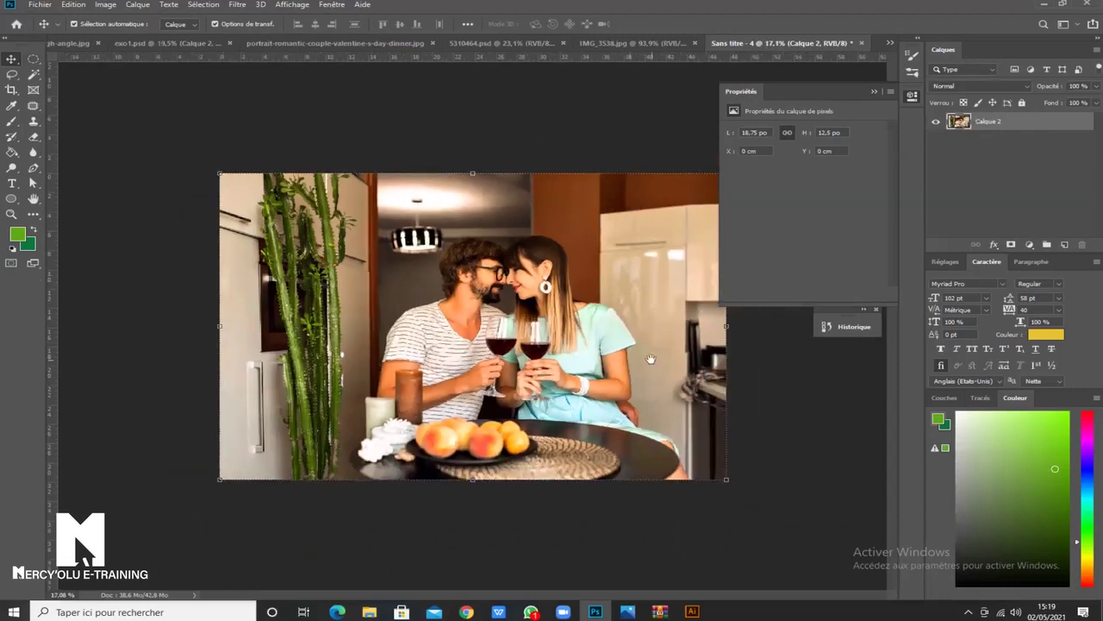
{"action": "left_click", "coordinate": [872, 90]}
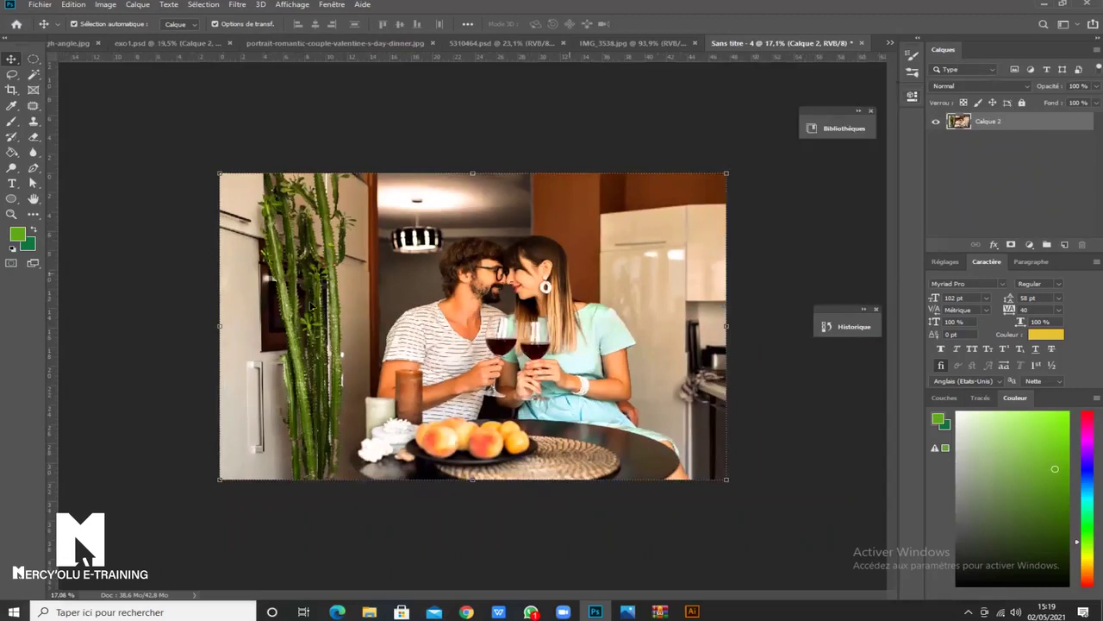
{"action": "left_click", "coordinate": [1031, 246]}
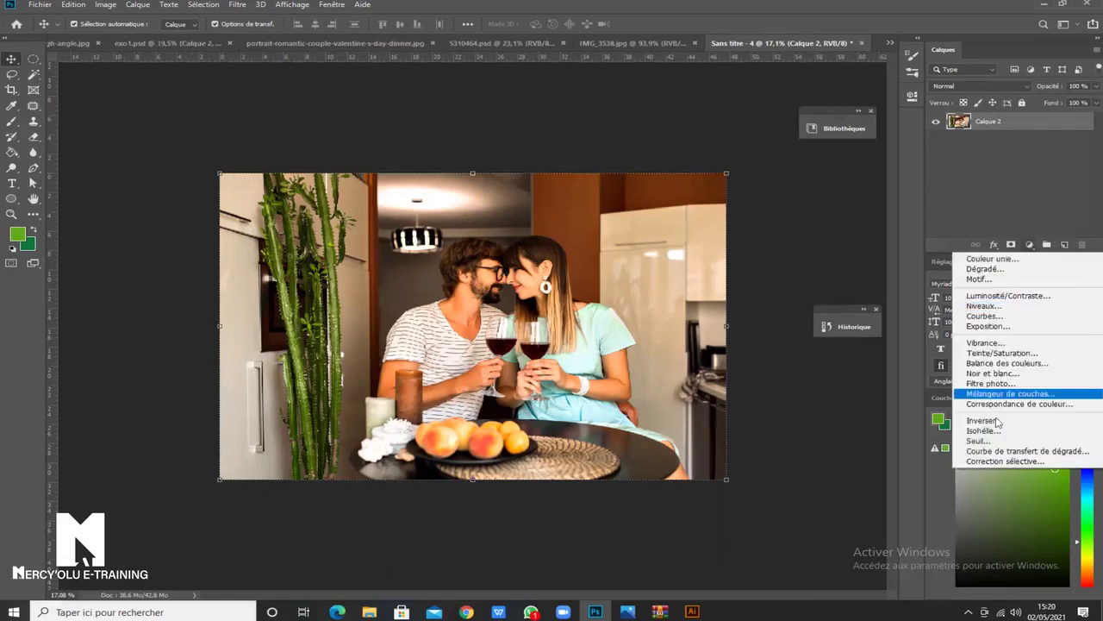
{"action": "left_click", "coordinate": [1005, 297]}
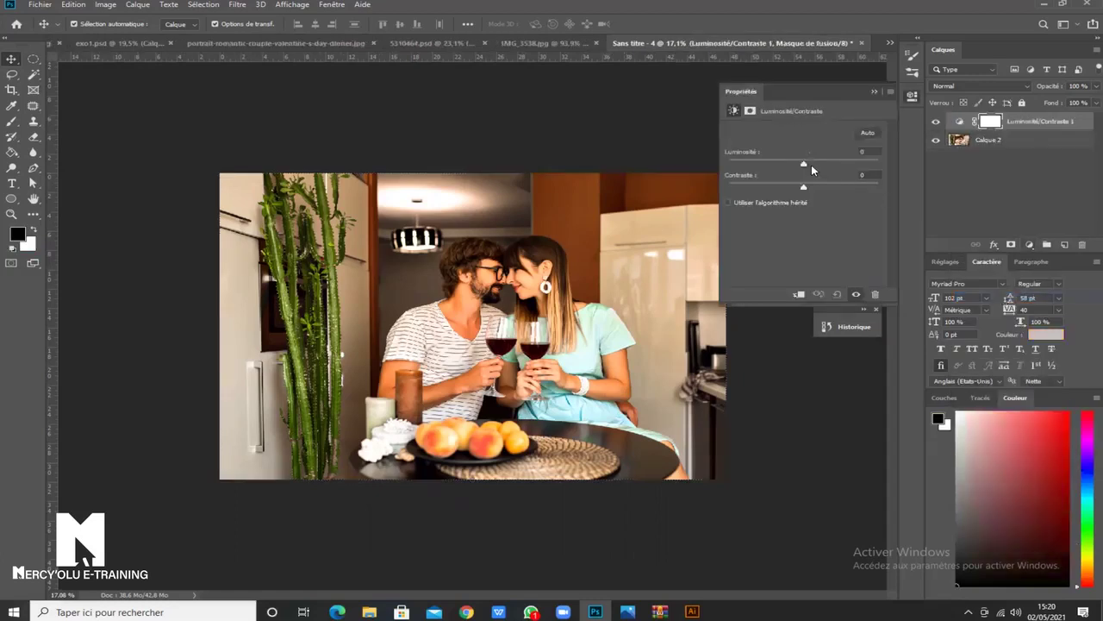
{"action": "left_click_drag", "start_coordinate": [803, 165], "coordinate": [750, 164]}
{"action": "left_click_drag", "start_coordinate": [805, 188], "coordinate": [819, 187]}
{"action": "left_click_drag", "start_coordinate": [751, 161], "coordinate": [758, 162]}
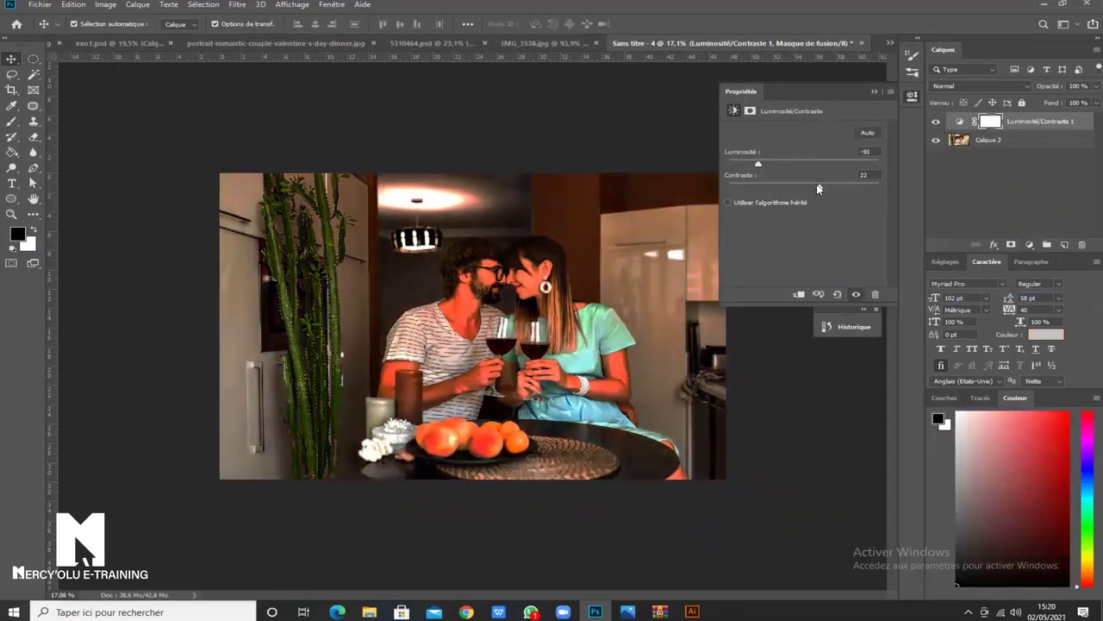
{"action": "left_click_drag", "start_coordinate": [817, 186], "coordinate": [822, 185]}
{"action": "left_click", "coordinate": [875, 92]}
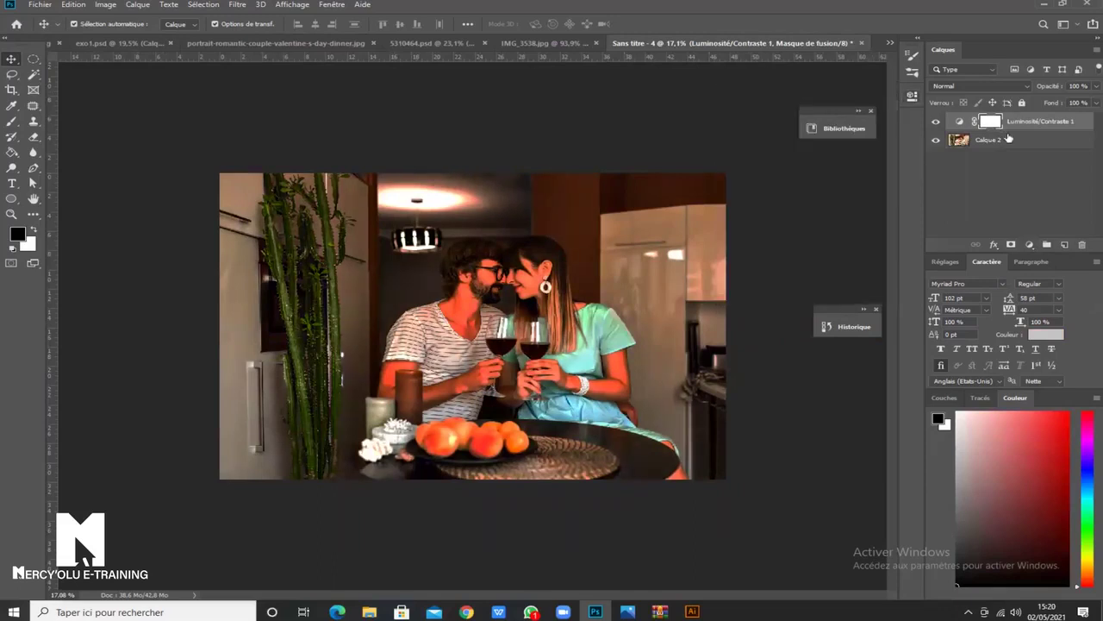
Add an Exposition adjustment layer with exposure -2.03, offset -0.0022 and gamma correction about 0.93.
{"action": "left_click", "coordinate": [1031, 246]}
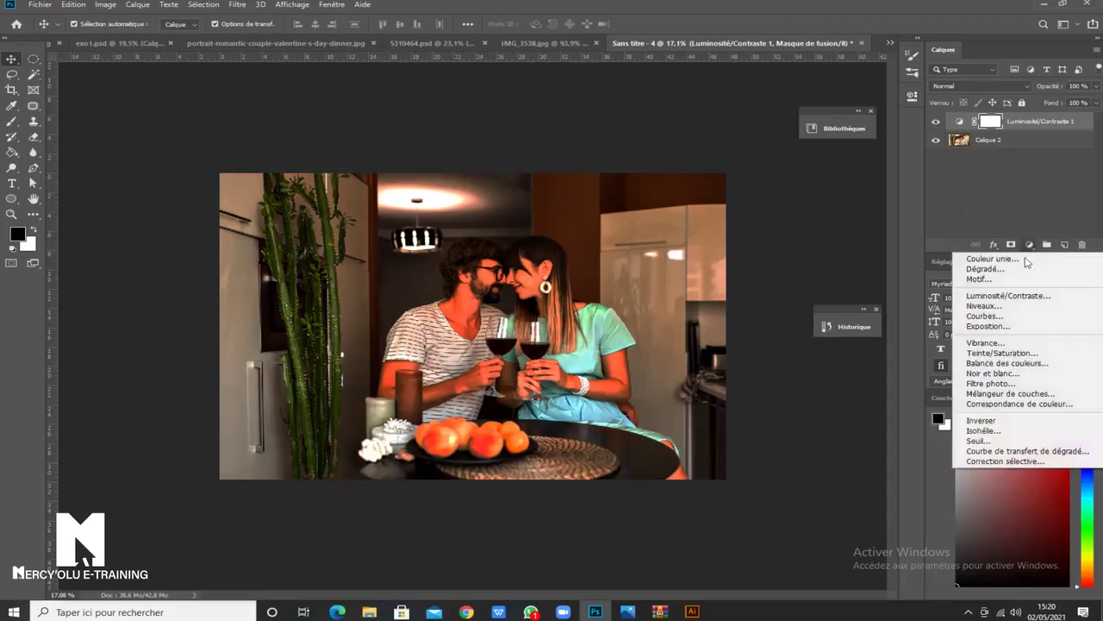
{"action": "left_click", "coordinate": [1020, 327]}
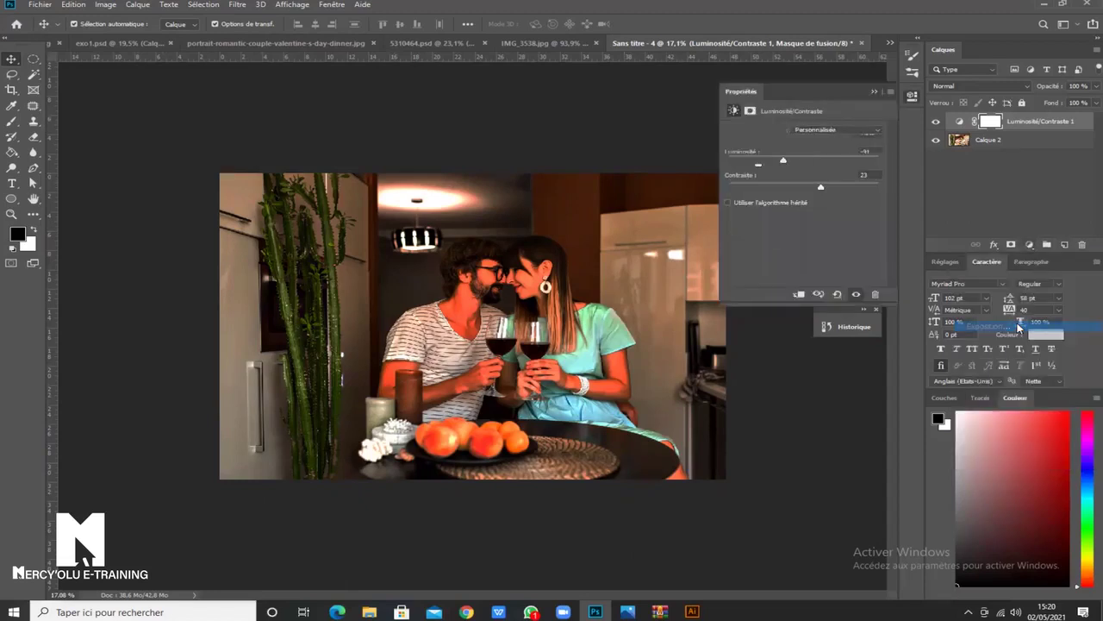
{"action": "left_click_drag", "start_coordinate": [803, 162], "coordinate": [781, 162]}
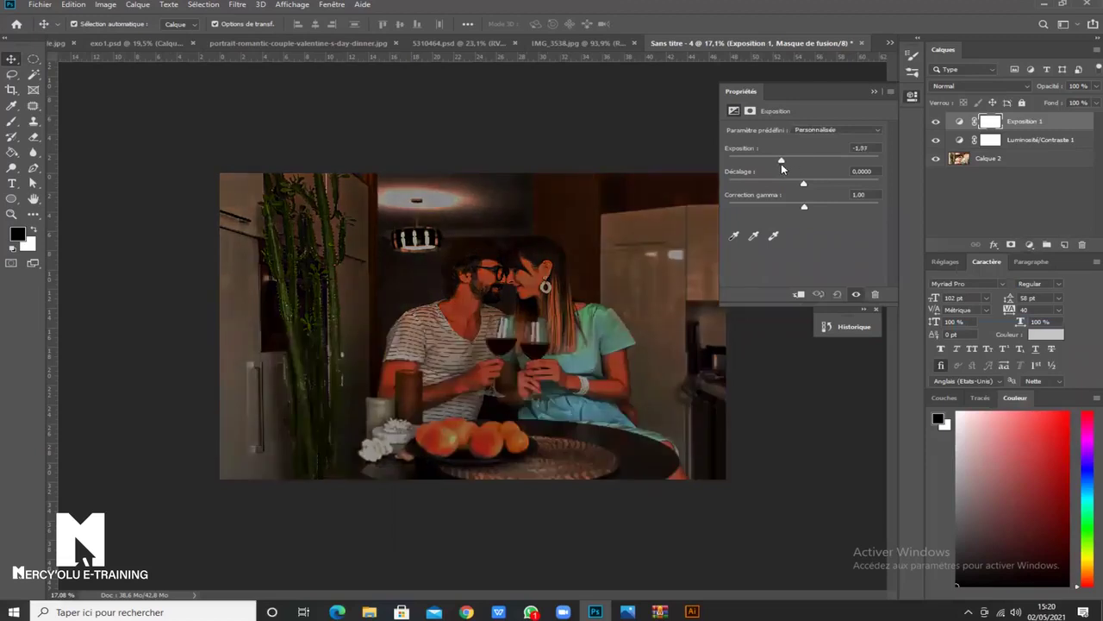
{"action": "left_click_drag", "start_coordinate": [802, 185], "coordinate": [810, 208]}
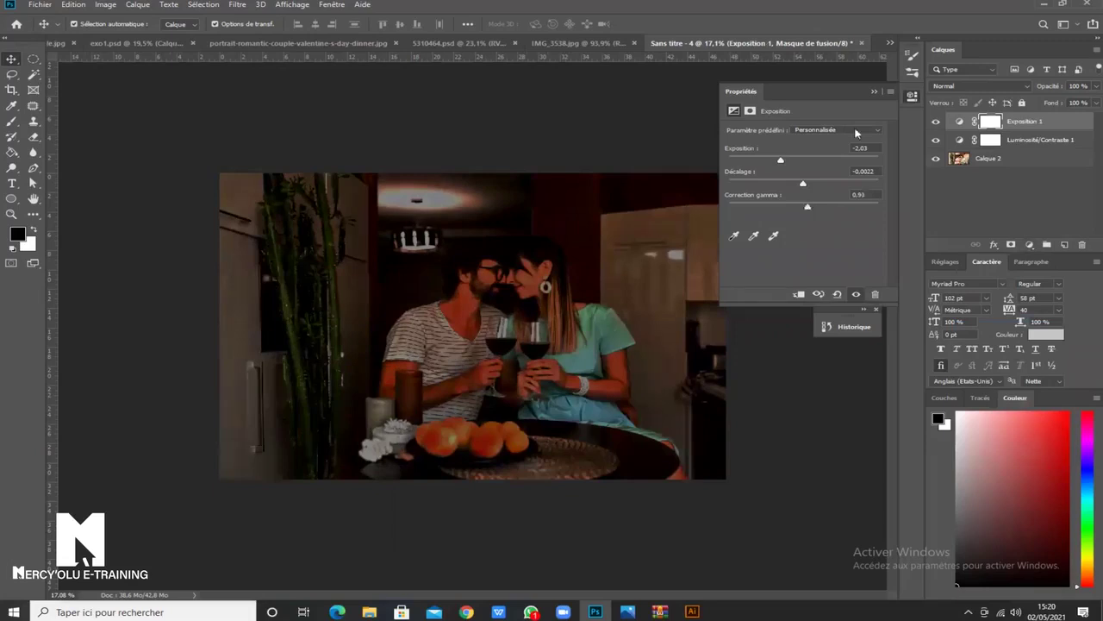
Paint black with a large soft brush on the Exposition 1 mask over the wine glasses, hands and the couple's faces.
{"action": "left_click", "coordinate": [991, 121]}
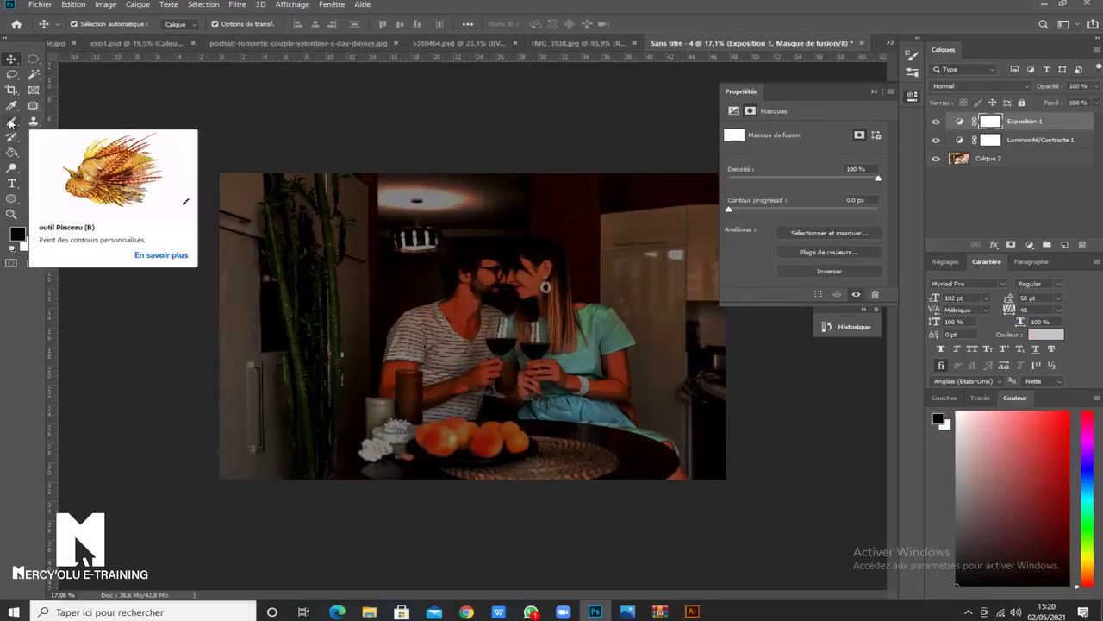
{"action": "left_click", "coordinate": [11, 123]}
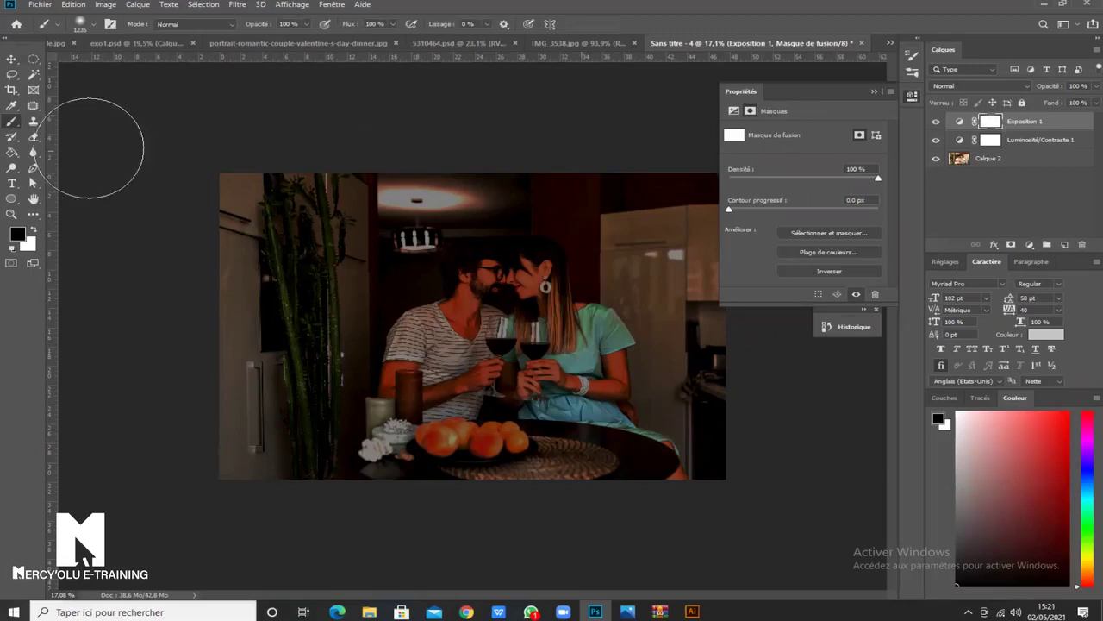
{"action": "left_click", "coordinate": [991, 141]}
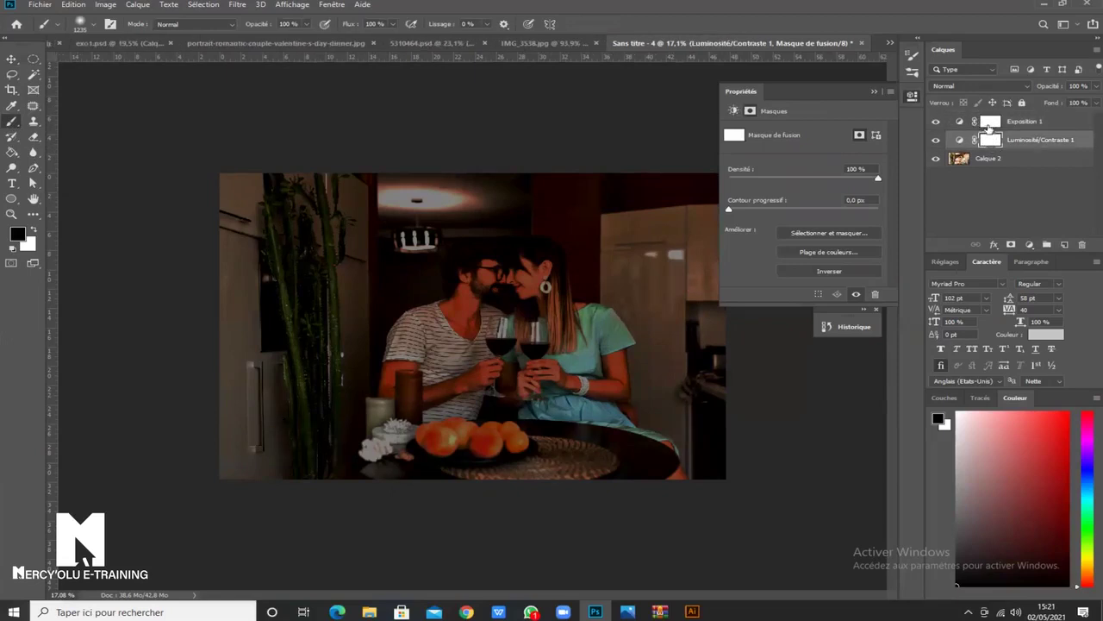
{"action": "left_click", "coordinate": [989, 125]}
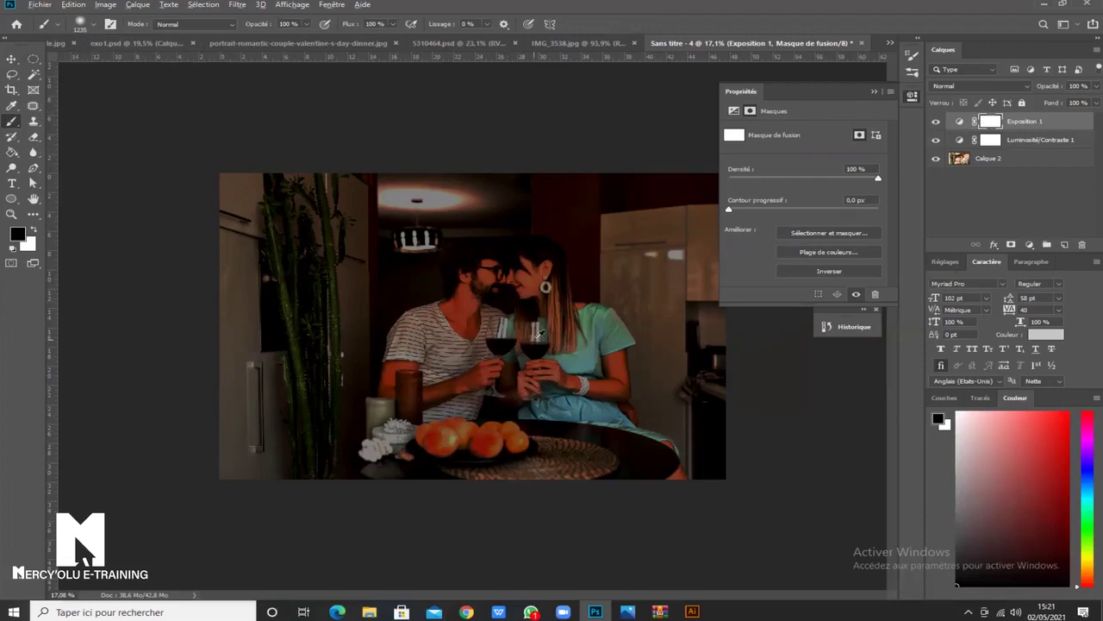
{"action": "scroll", "coordinate": [534, 326], "scroll_direction": "up", "scroll_amount": 2}
{"action": "scroll", "coordinate": [534, 325], "scroll_direction": "up", "scroll_amount": 1}
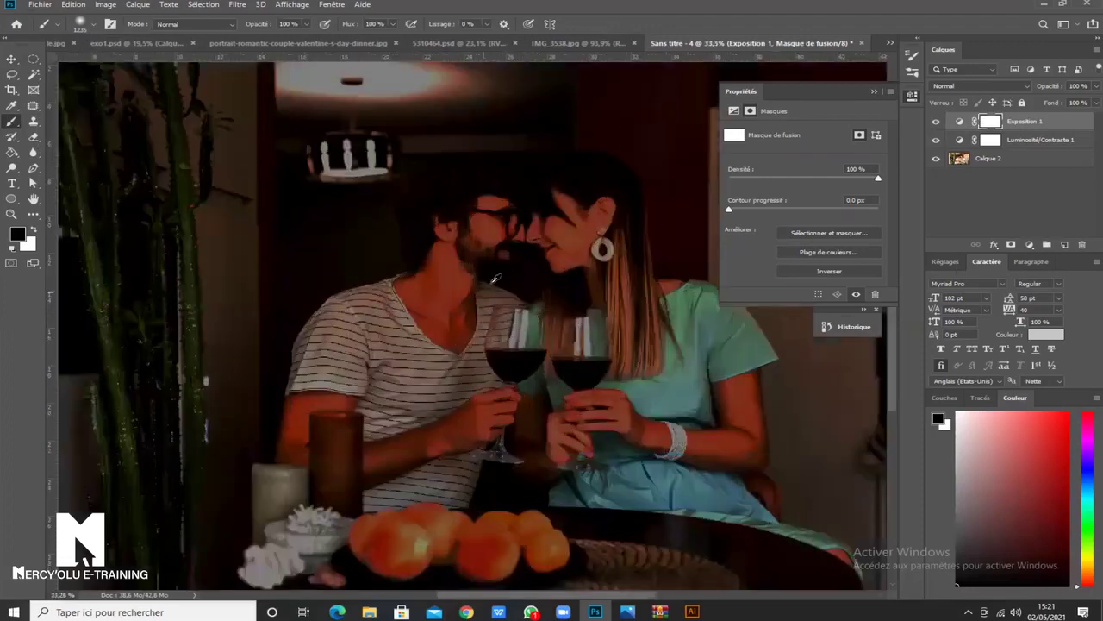
{"action": "left_click_drag", "start_coordinate": [527, 343], "coordinate": [498, 343]}
{"action": "left_click", "coordinate": [536, 360]}
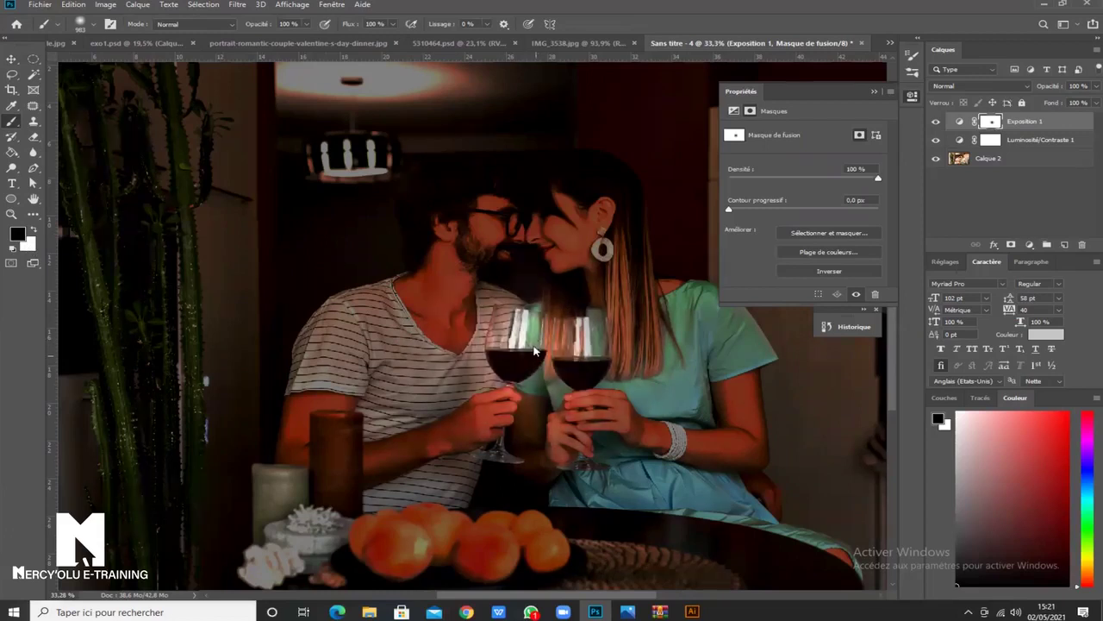
{"action": "left_click_drag", "start_coordinate": [530, 321], "coordinate": [521, 273]}
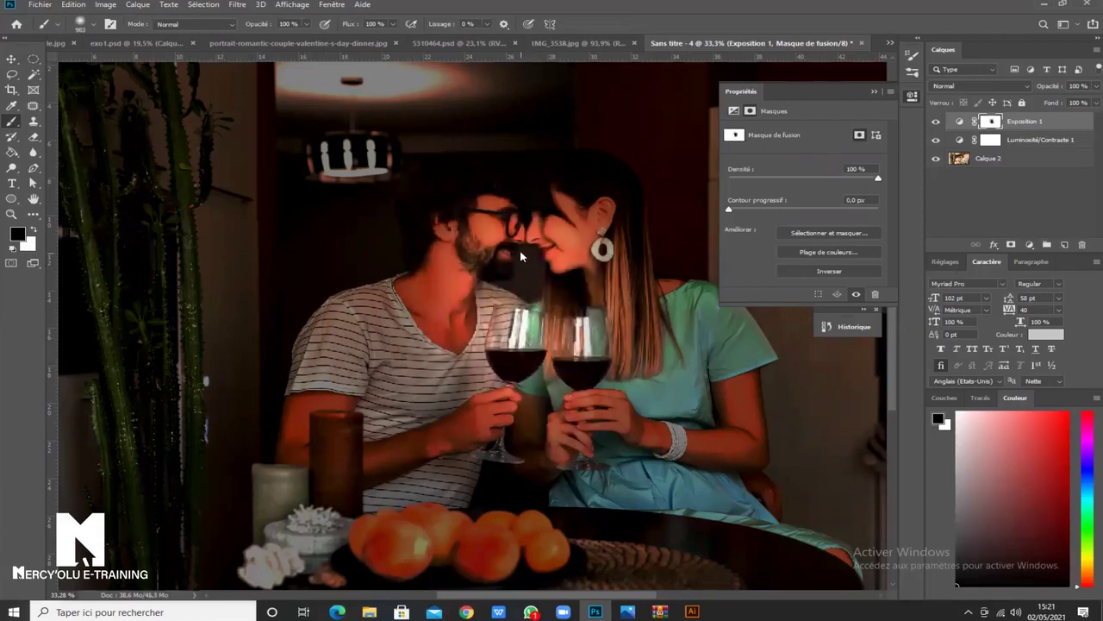
{"action": "left_click", "coordinate": [522, 273]}
{"action": "mouse_move", "coordinate": [526, 390]}
{"action": "left_mouse_down"}
{"action": "mouse_move", "coordinate": [531, 428]}
{"action": "mouse_move", "coordinate": [506, 450]}
{"action": "left_mouse_up"}
{"action": "left_click", "coordinate": [522, 337]}
{"action": "left_click_drag", "start_coordinate": [529, 256], "coordinate": [529, 282]}
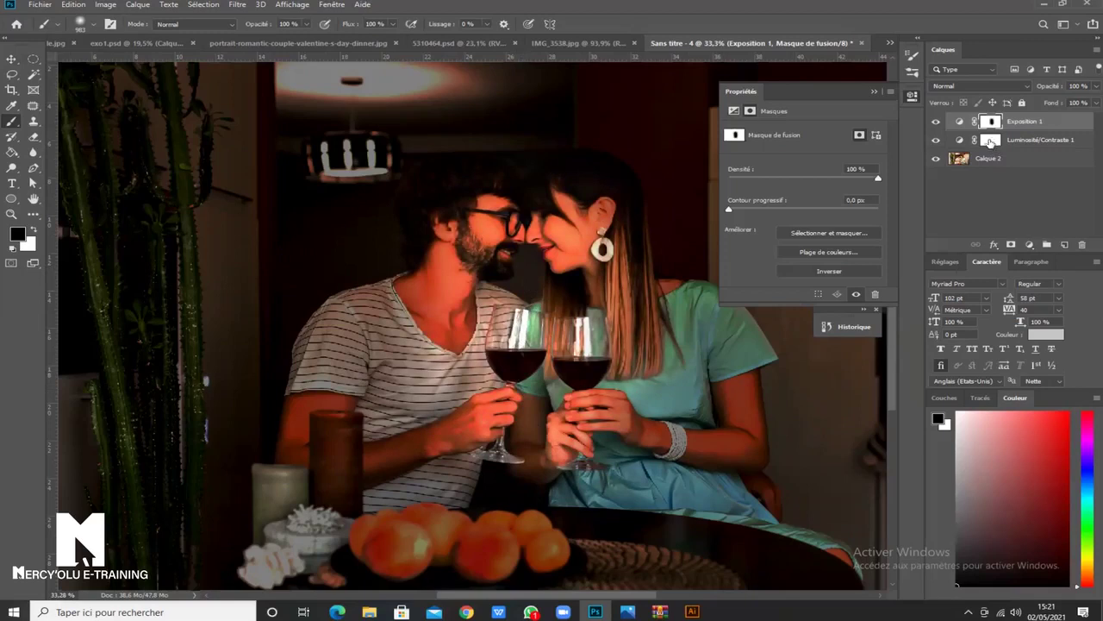
Paint black on the Luminosité/Contraste 1 mask over the glasses and faces, using smaller soft brush sizes to brighten the area between the couple.
{"action": "left_click", "coordinate": [1044, 139]}
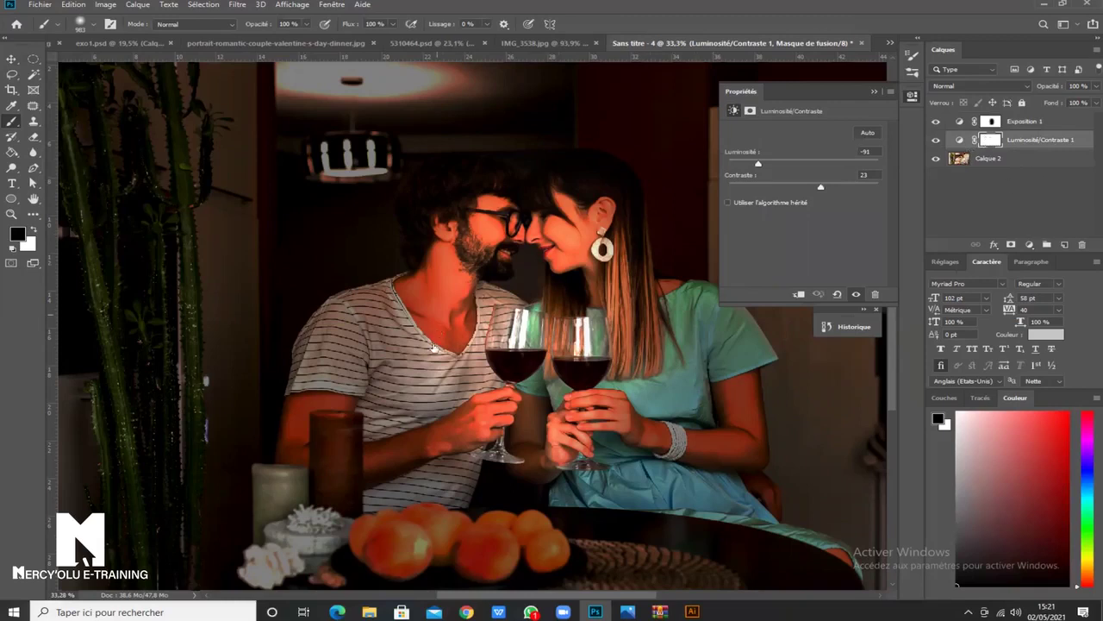
{"action": "mouse_move", "coordinate": [534, 281]}
{"action": "left_mouse_down"}
{"action": "mouse_move", "coordinate": [533, 393]}
{"action": "mouse_move", "coordinate": [528, 372]}
{"action": "left_mouse_up"}
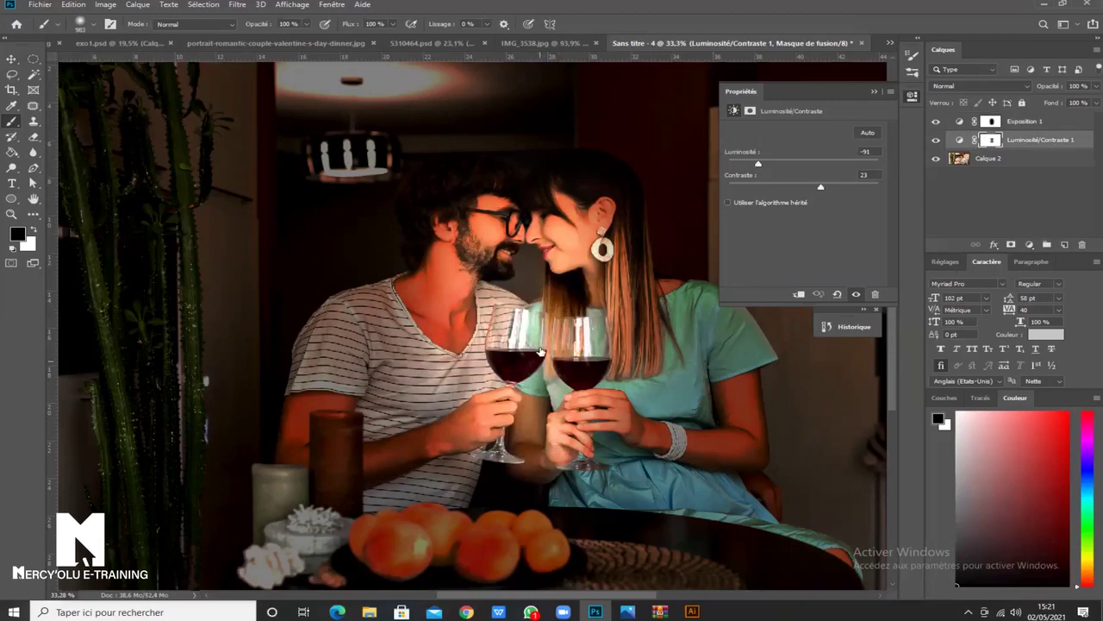
{"action": "left_click_drag", "start_coordinate": [554, 307], "coordinate": [479, 301]}
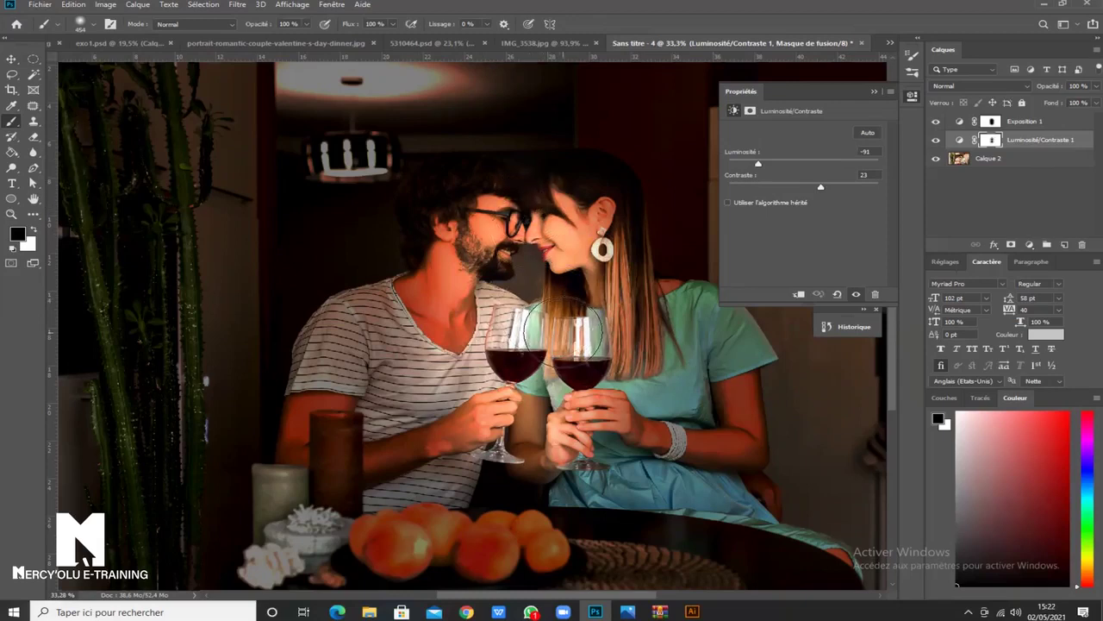
{"action": "mouse_move", "coordinate": [549, 319]}
{"action": "left_mouse_down"}
{"action": "mouse_move", "coordinate": [640, 321]}
{"action": "mouse_move", "coordinate": [496, 339]}
{"action": "mouse_move", "coordinate": [511, 340]}
{"action": "left_mouse_up"}
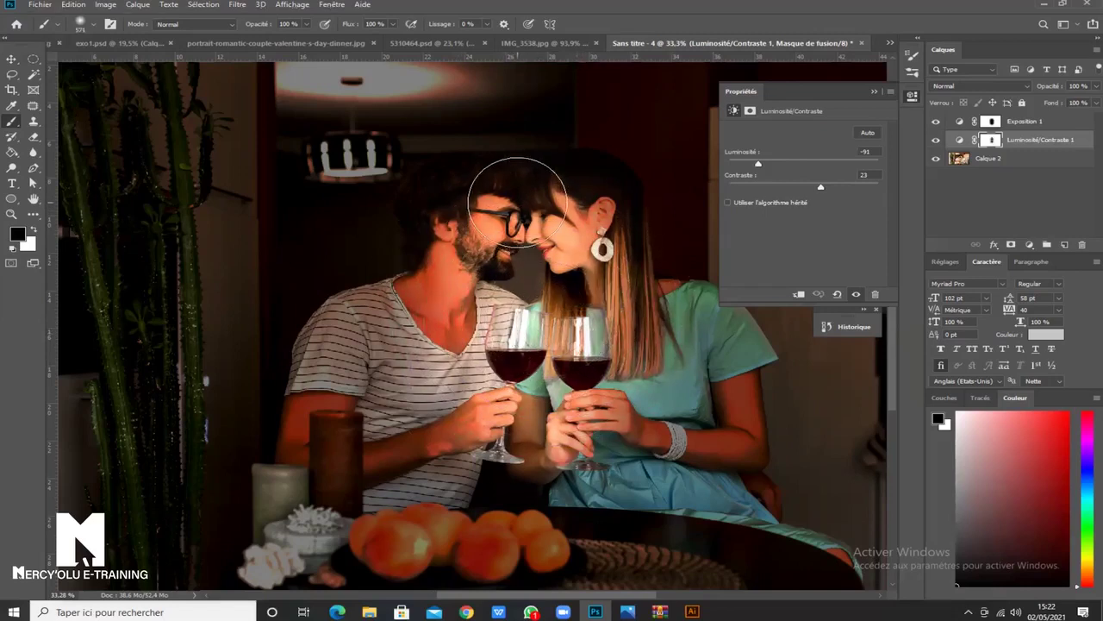
{"action": "right_click", "coordinate": [518, 207]}
{"action": "left_click", "coordinate": [514, 193]}
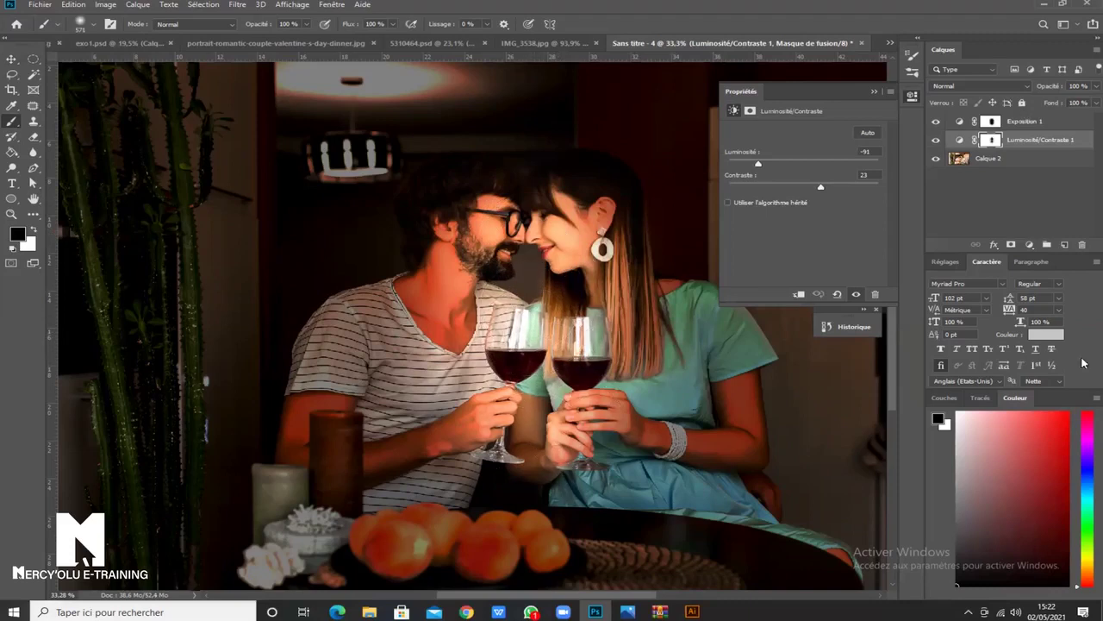
Create a new empty layer and place it at the top of the stack, above Exposition 1.
{"action": "scroll", "coordinate": [317, 385], "scroll_direction": "down", "scroll_amount": 4}
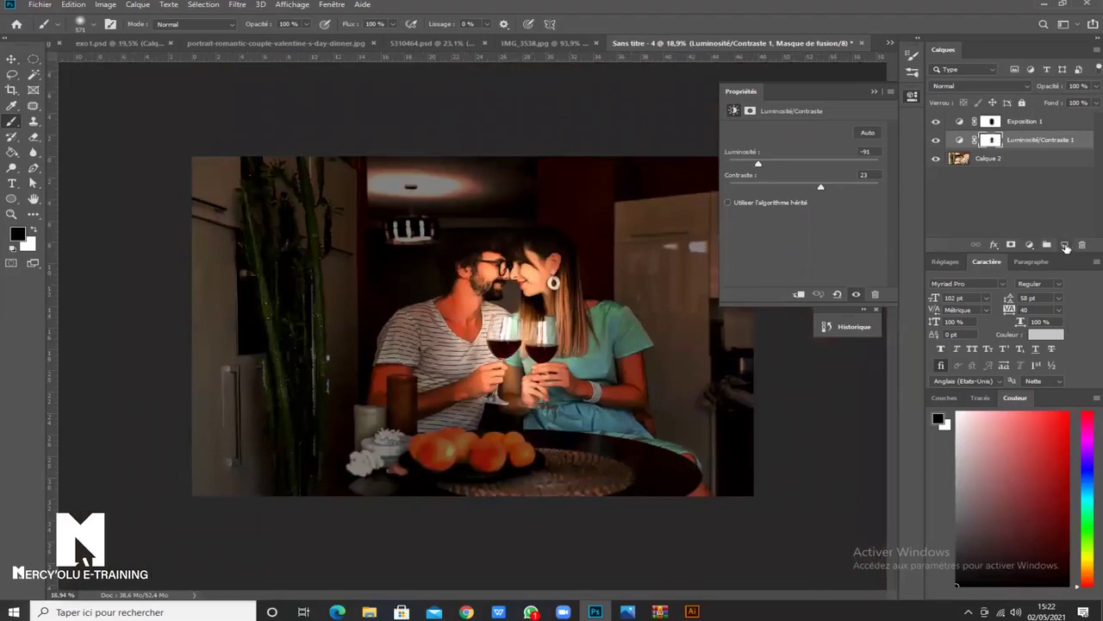
{"action": "left_click", "coordinate": [1066, 247]}
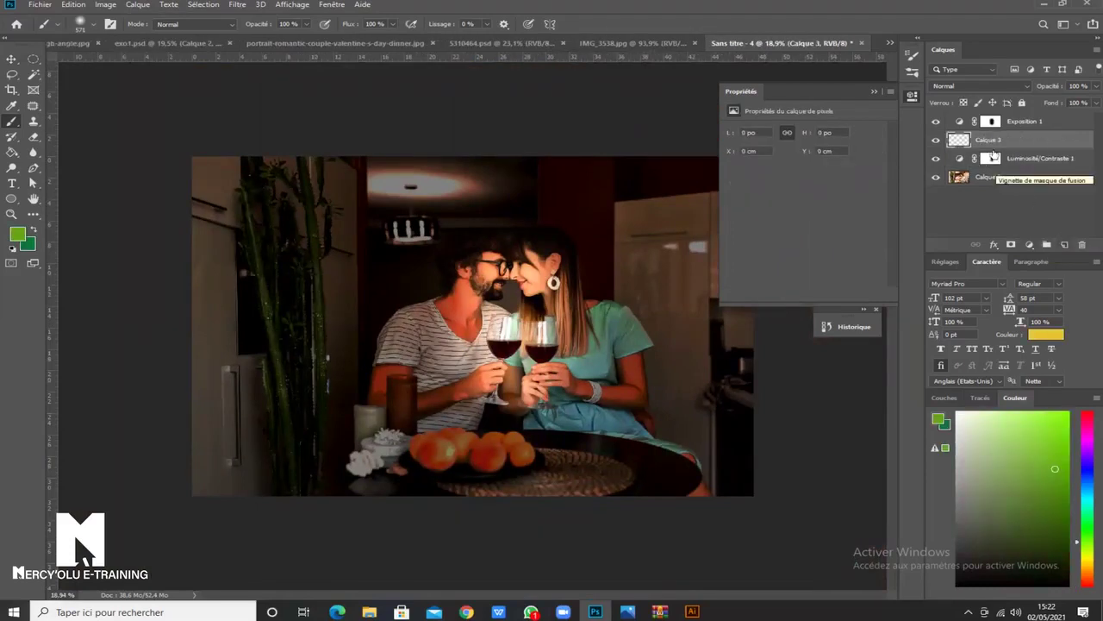
{"action": "left_click_drag", "start_coordinate": [991, 143], "coordinate": [1011, 113]}
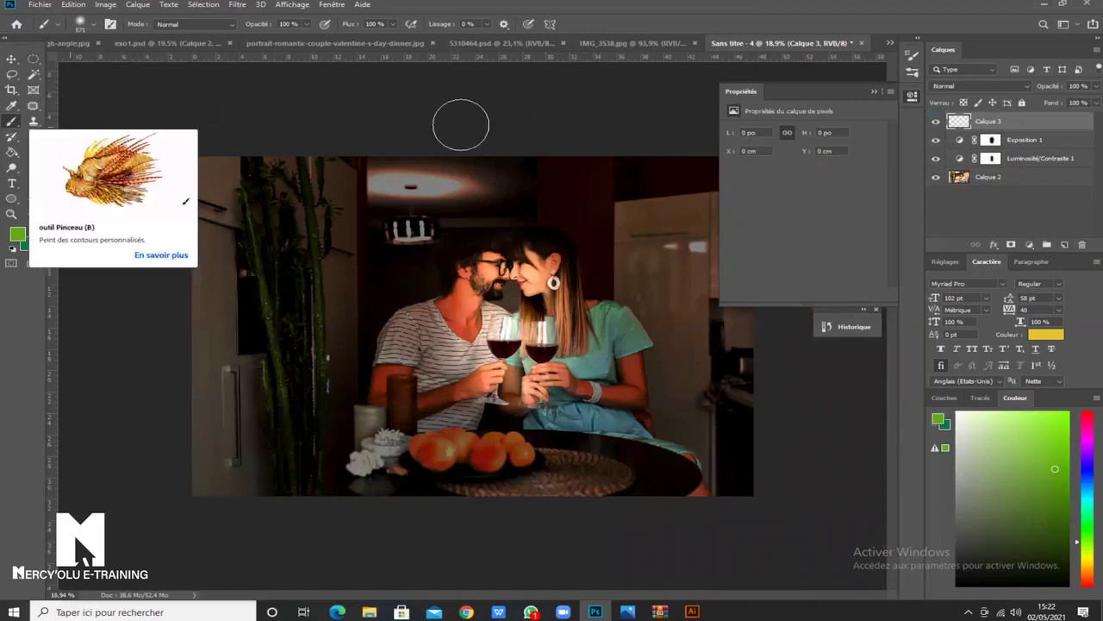
Set the foreground colour to black (000000) and paint the surroundings of the couple on the new layer with a very large soft brush.
{"action": "left_click_drag", "start_coordinate": [388, 253], "coordinate": [465, 272]}
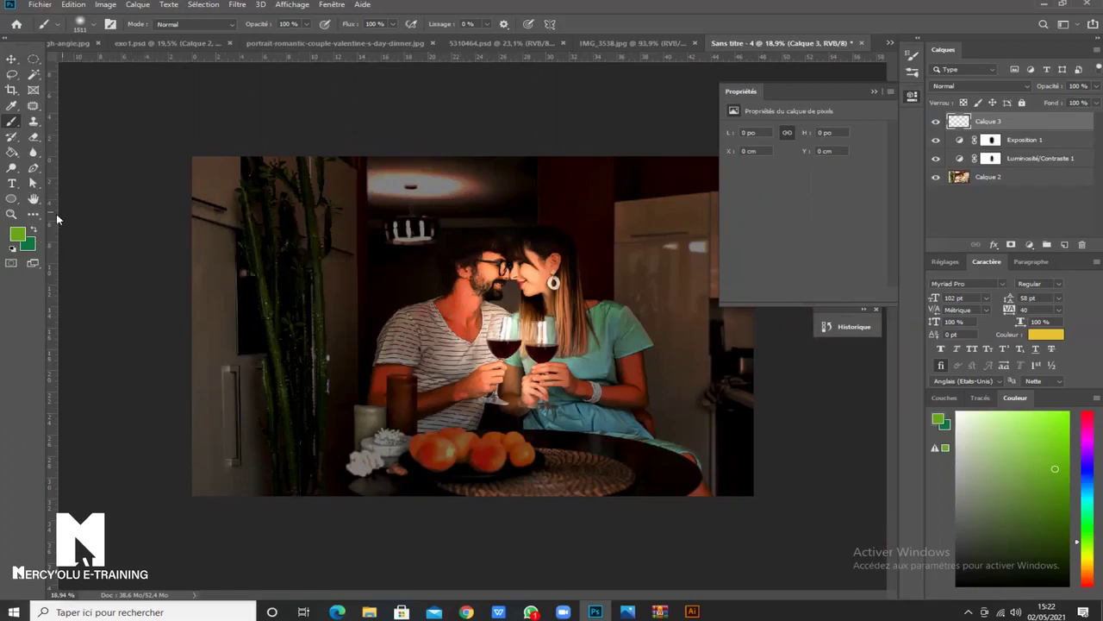
{"action": "left_click", "coordinate": [18, 234]}
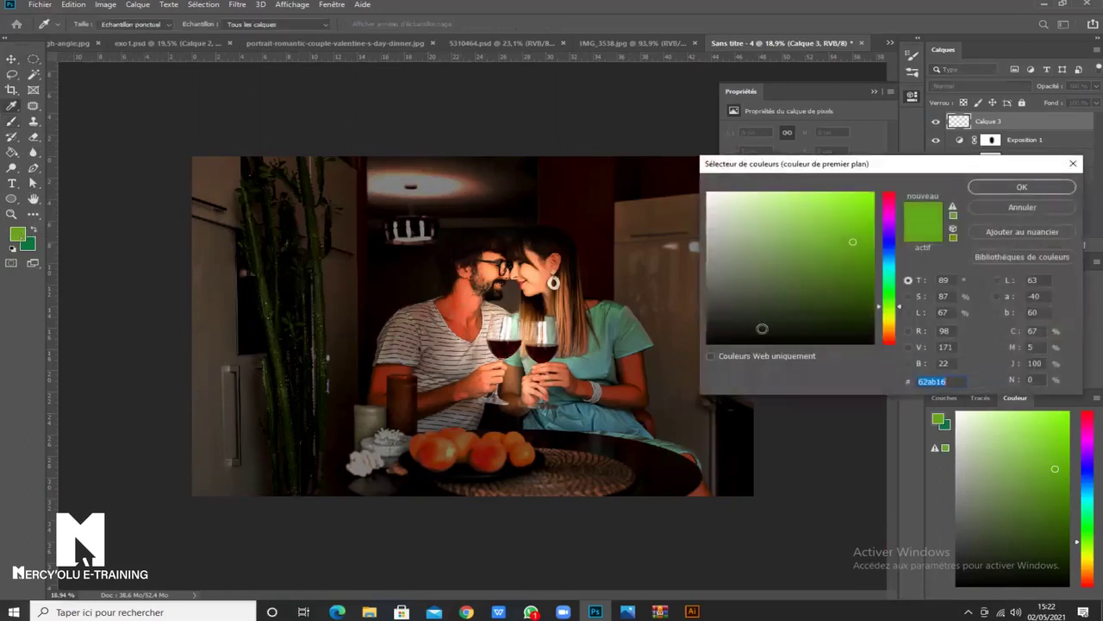
{"action": "left_click_drag", "start_coordinate": [711, 346], "coordinate": [701, 348]}
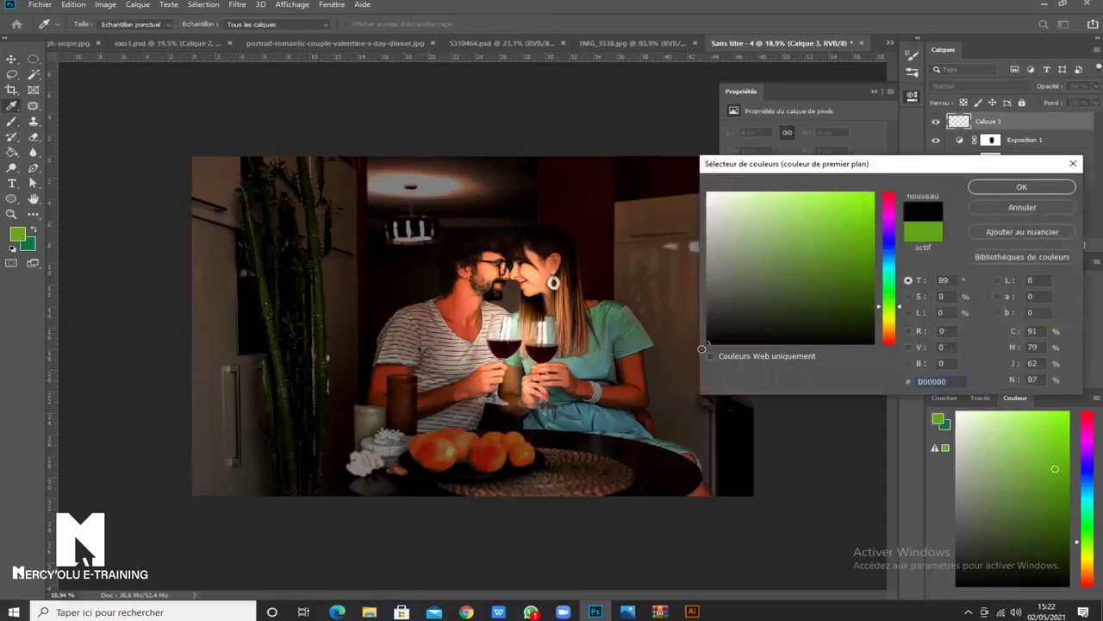
{"action": "left_click", "coordinate": [983, 188]}
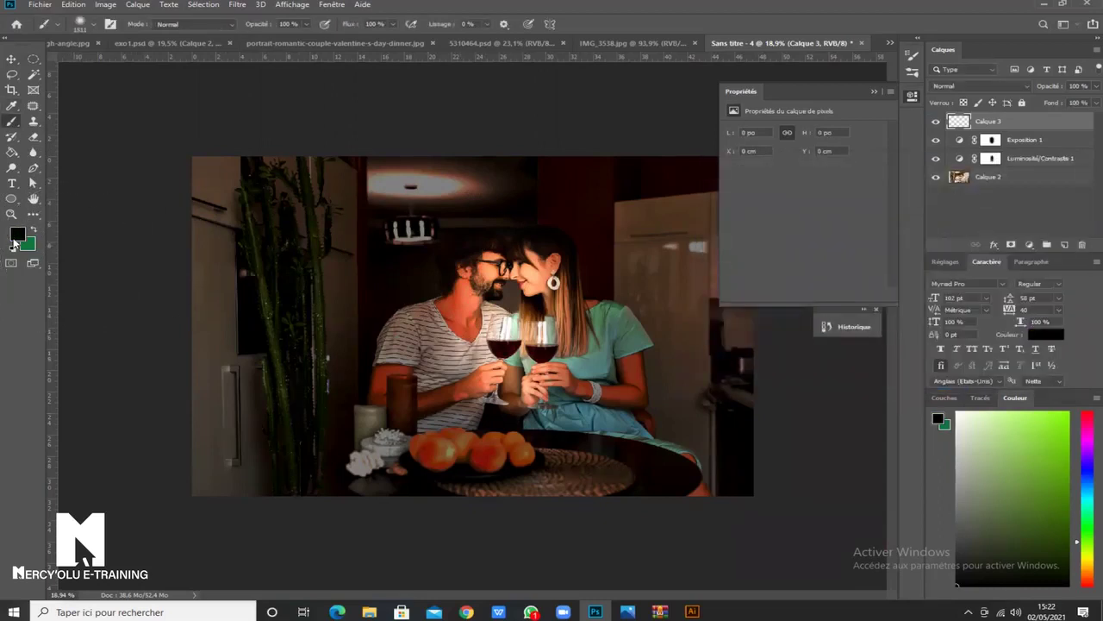
{"action": "left_click_drag", "start_coordinate": [319, 247], "coordinate": [363, 233]}
{"action": "left_click_drag", "start_coordinate": [385, 184], "coordinate": [466, 189]}
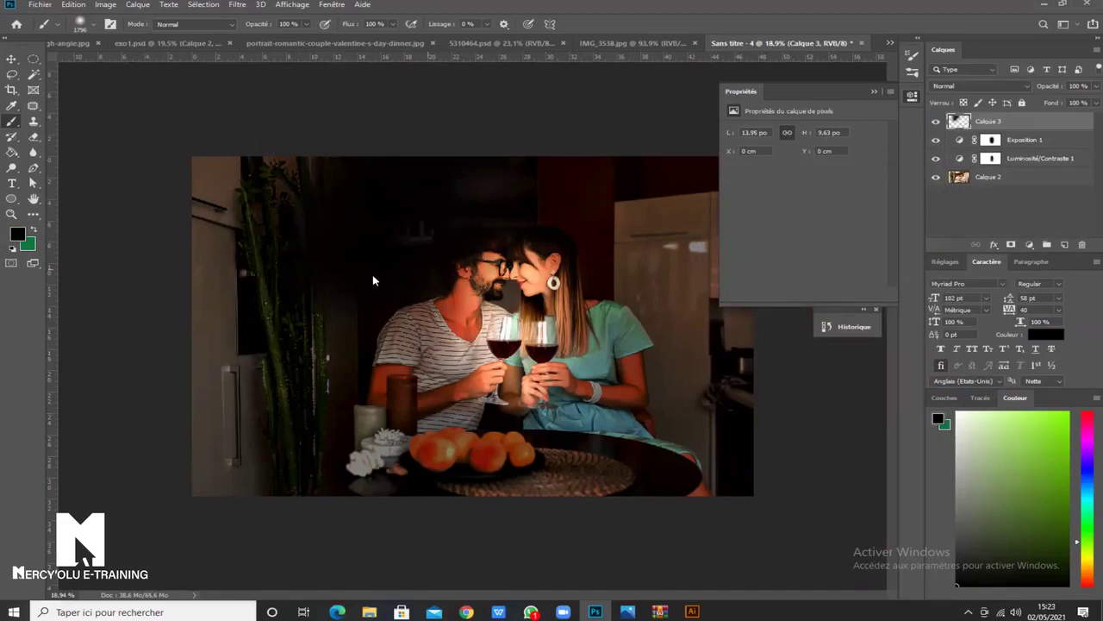
{"action": "mouse_move", "coordinate": [255, 255]}
{"action": "left_mouse_down"}
{"action": "mouse_move", "coordinate": [282, 323]}
{"action": "mouse_move", "coordinate": [295, 398]}
{"action": "mouse_move", "coordinate": [277, 496]}
{"action": "mouse_move", "coordinate": [229, 470]}
{"action": "mouse_move", "coordinate": [215, 447]}
{"action": "mouse_move", "coordinate": [190, 225]}
{"action": "mouse_move", "coordinate": [226, 187]}
{"action": "mouse_move", "coordinate": [218, 302]}
{"action": "left_mouse_up"}
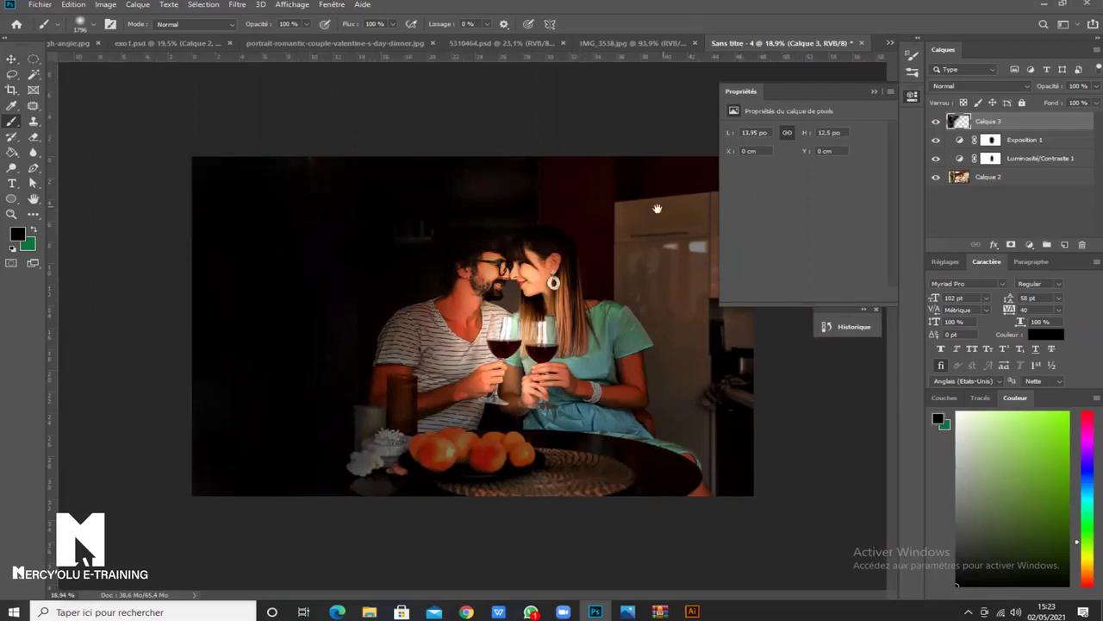
{"action": "left_click_drag", "start_coordinate": [688, 219], "coordinate": [706, 290]}
{"action": "mouse_move", "coordinate": [719, 345]}
{"action": "left_mouse_down"}
{"action": "mouse_move", "coordinate": [719, 450]}
{"action": "mouse_move", "coordinate": [707, 470]}
{"action": "mouse_move", "coordinate": [691, 358]}
{"action": "mouse_move", "coordinate": [646, 206]}
{"action": "mouse_move", "coordinate": [608, 146]}
{"action": "mouse_move", "coordinate": [708, 219]}
{"action": "left_mouse_up"}
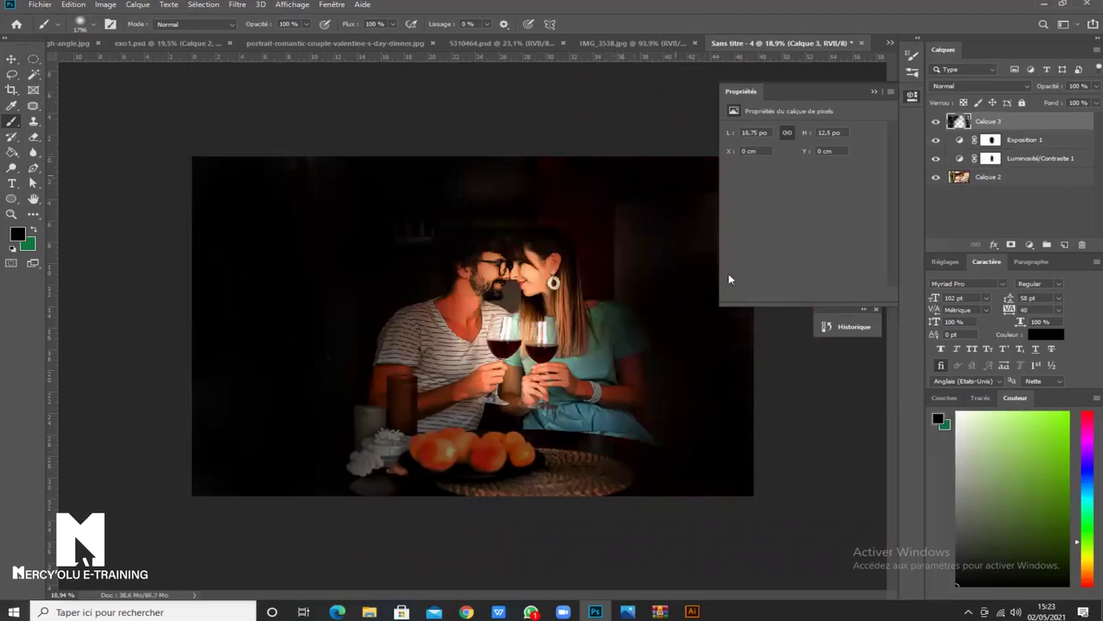
{"action": "mouse_move", "coordinate": [713, 447]}
{"action": "left_mouse_down"}
{"action": "mouse_move", "coordinate": [659, 243]}
{"action": "mouse_move", "coordinate": [552, 272]}
{"action": "left_mouse_up"}
Set the black painted layer's blend mode to Produit and its opacity to 88 %, then deselect the layer.
{"action": "left_click", "coordinate": [13, 60]}
{"action": "left_click", "coordinate": [1026, 84]}
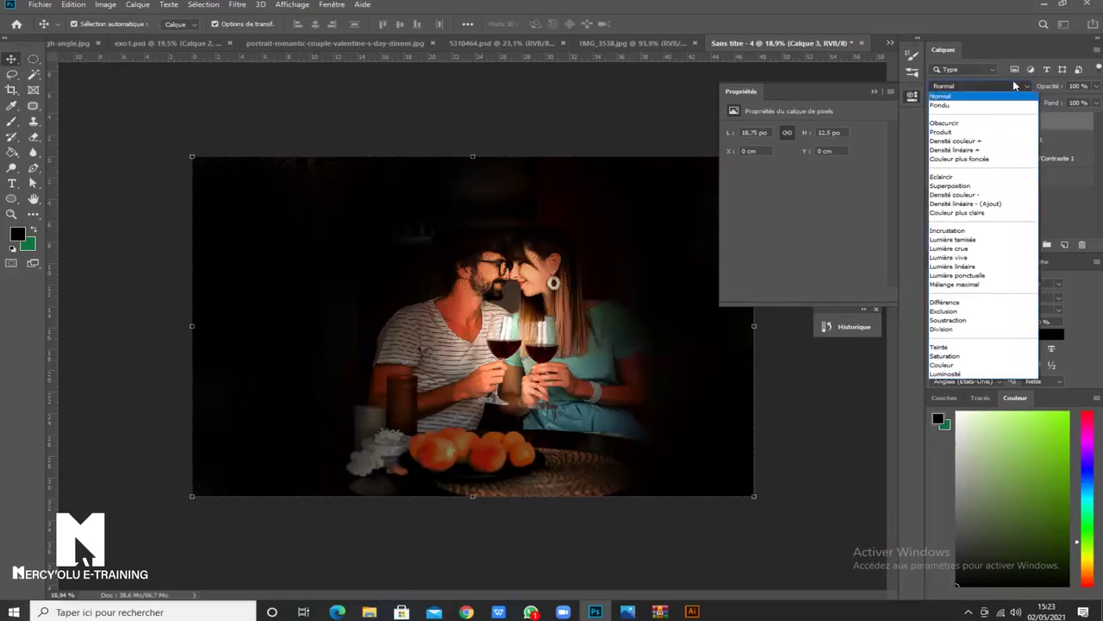
{"action": "left_click", "coordinate": [965, 87]}
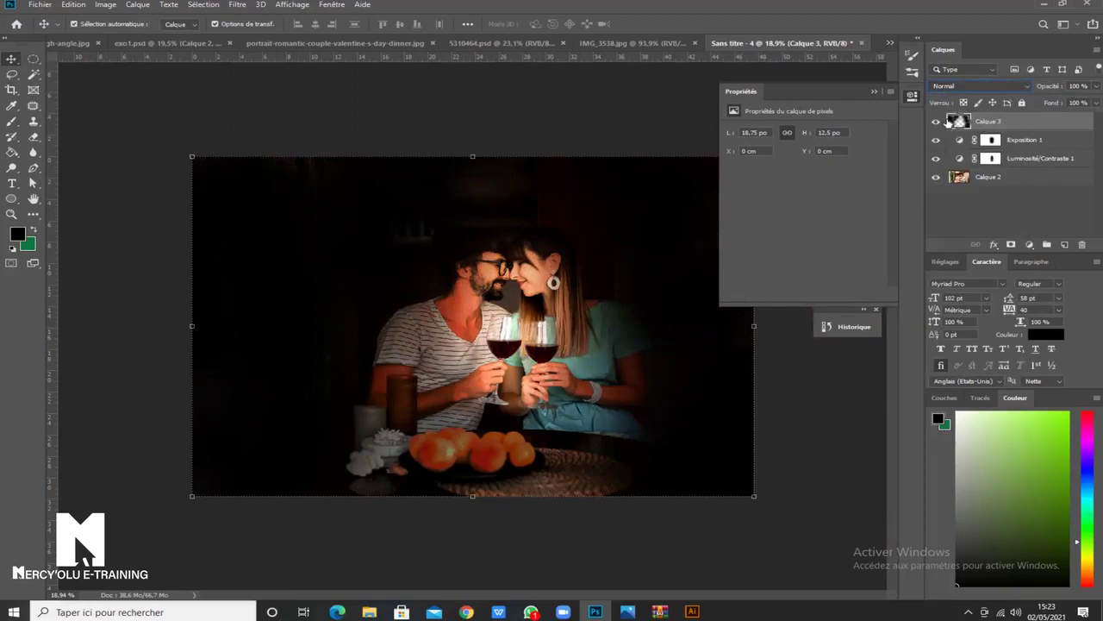
{"action": "left_click", "coordinate": [1026, 85]}
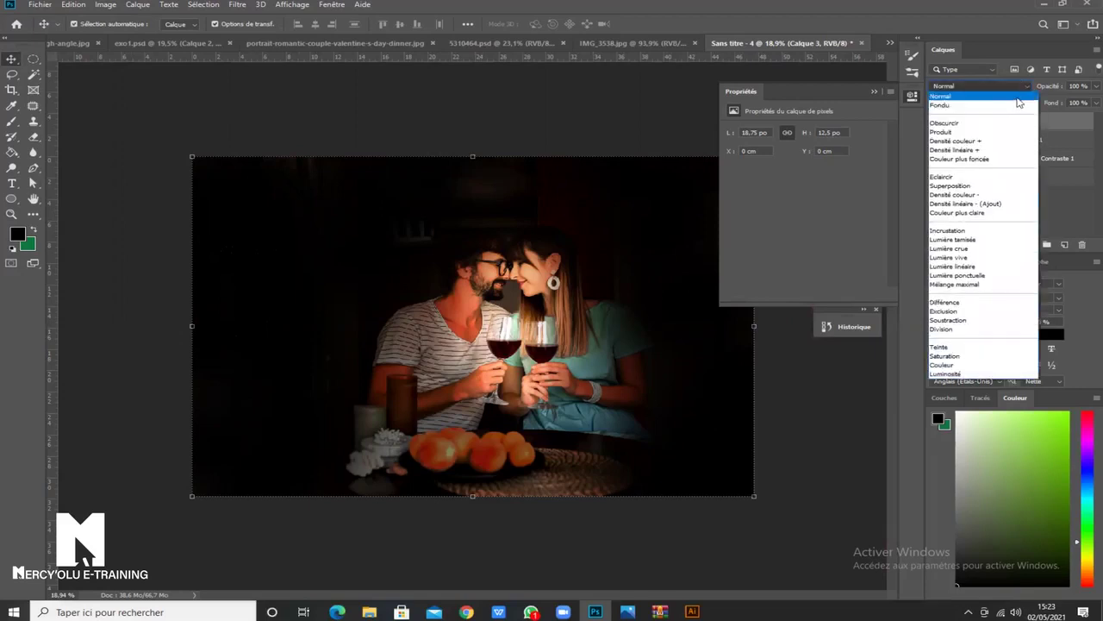
{"action": "left_click", "coordinate": [989, 135]}
{"action": "left_click", "coordinate": [1086, 87]}
{"action": "left_click_drag", "start_coordinate": [1086, 104], "coordinate": [1083, 106]}
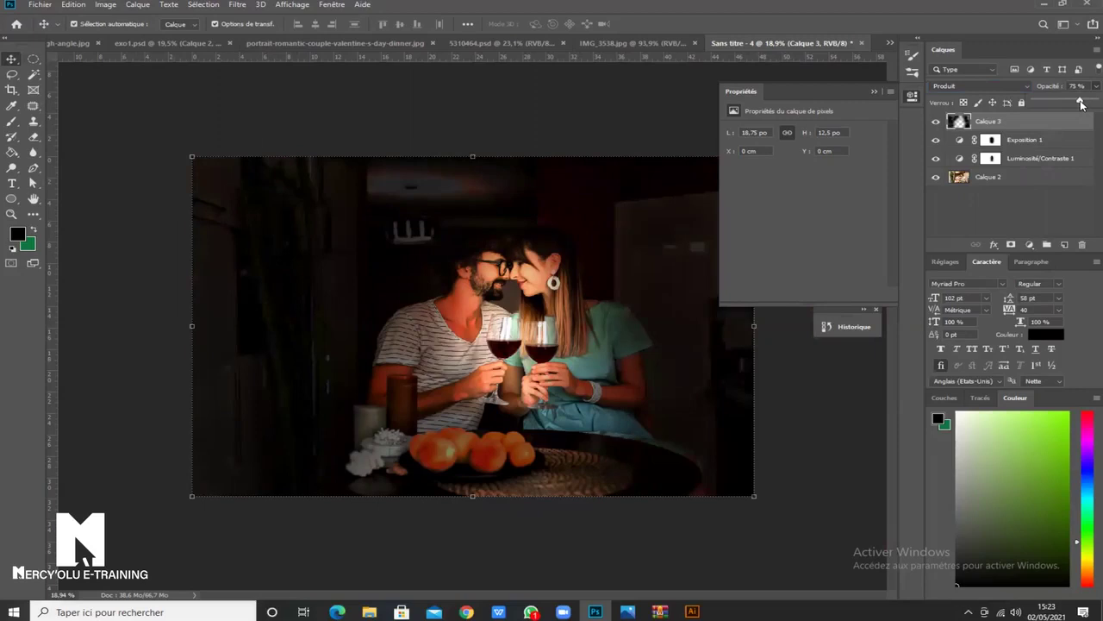
{"action": "left_click_drag", "start_coordinate": [1083, 104], "coordinate": [1085, 104]}
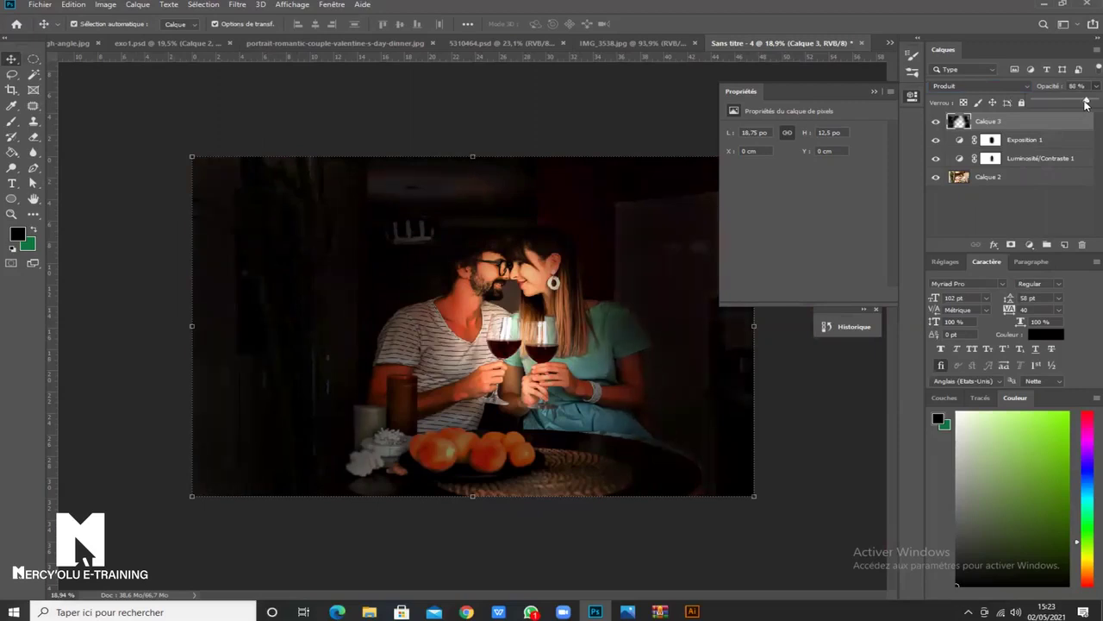
{"action": "left_click", "coordinate": [811, 402]}
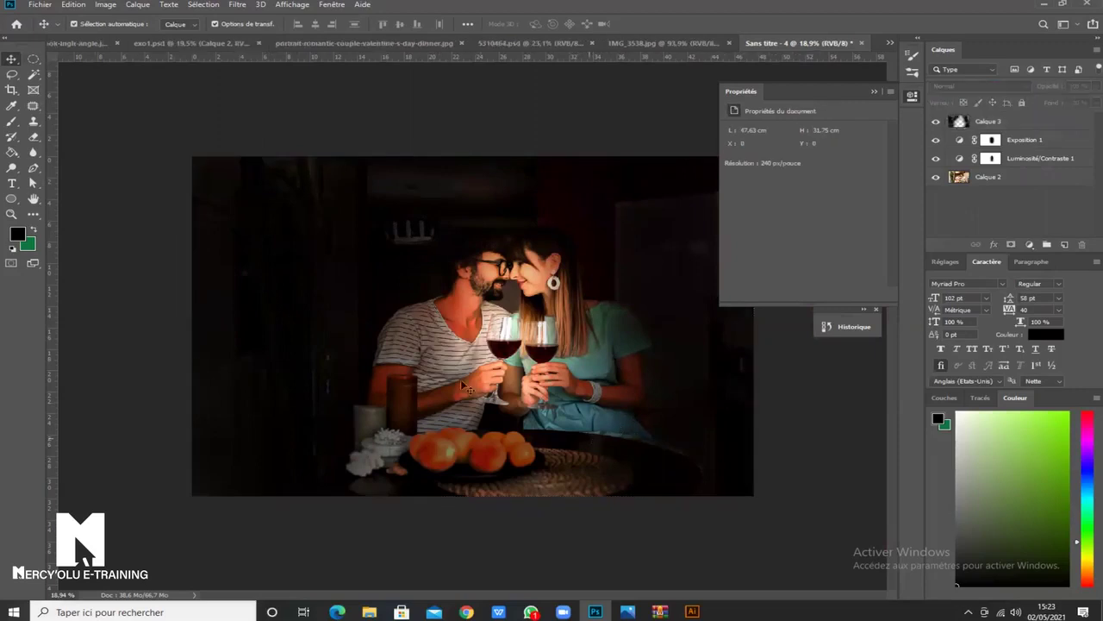
Compare the new document's lighting with exo1.psd, hiding Calque 2 there to show the darkened reference version.
{"action": "scroll", "coordinate": [441, 365], "scroll_direction": "down", "scroll_amount": 3}
{"action": "scroll", "coordinate": [470, 345], "scroll_direction": "up", "scroll_amount": 4}
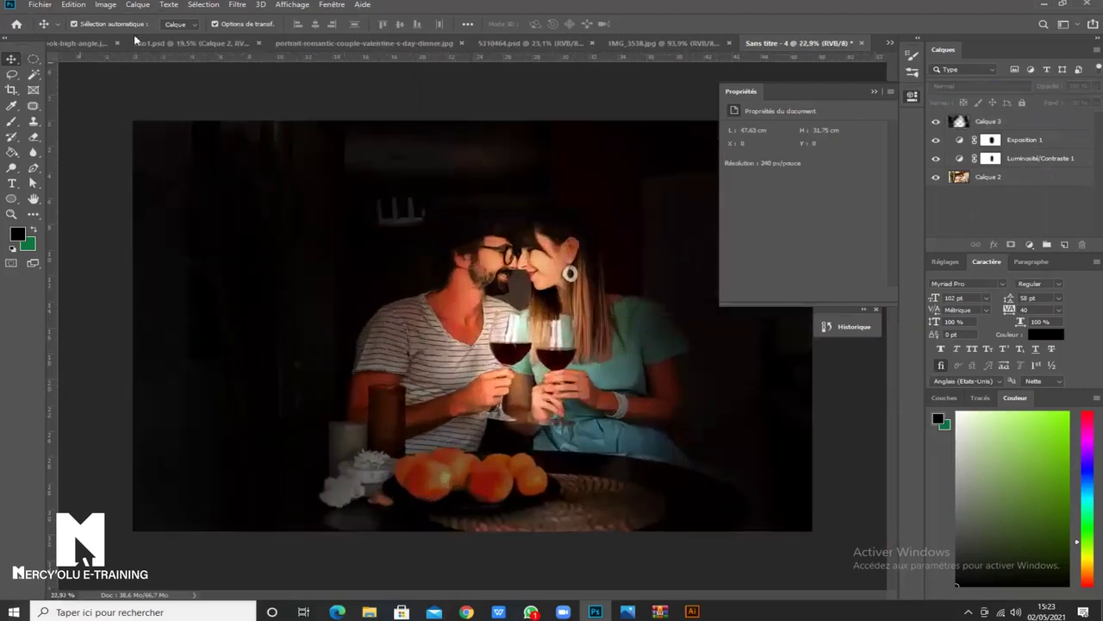
{"action": "left_click", "coordinate": [165, 44]}
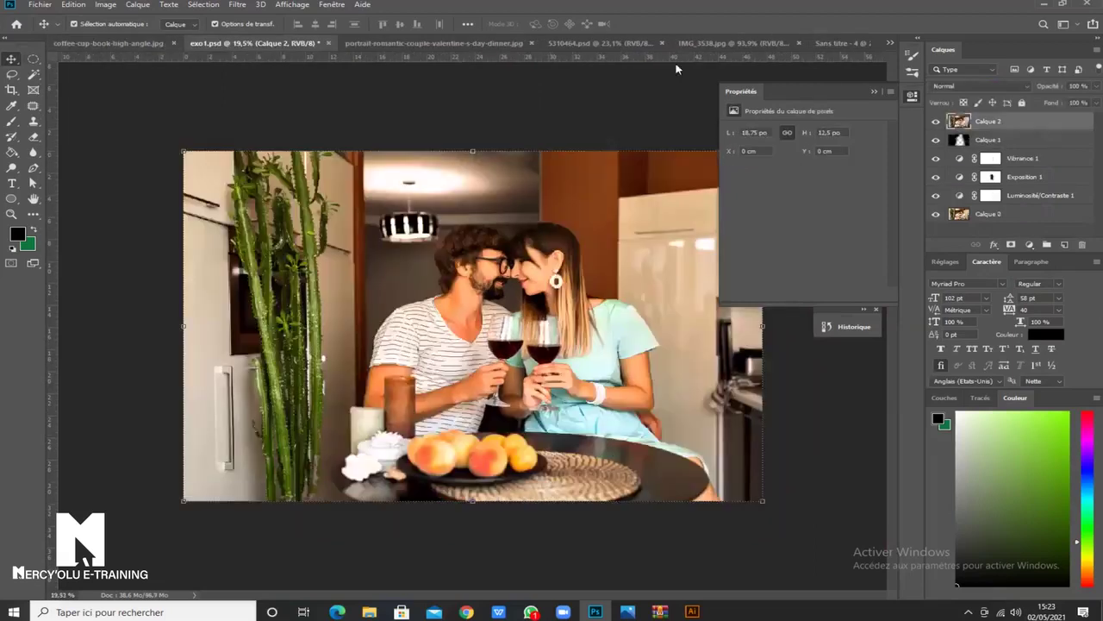
{"action": "left_click", "coordinate": [937, 122]}
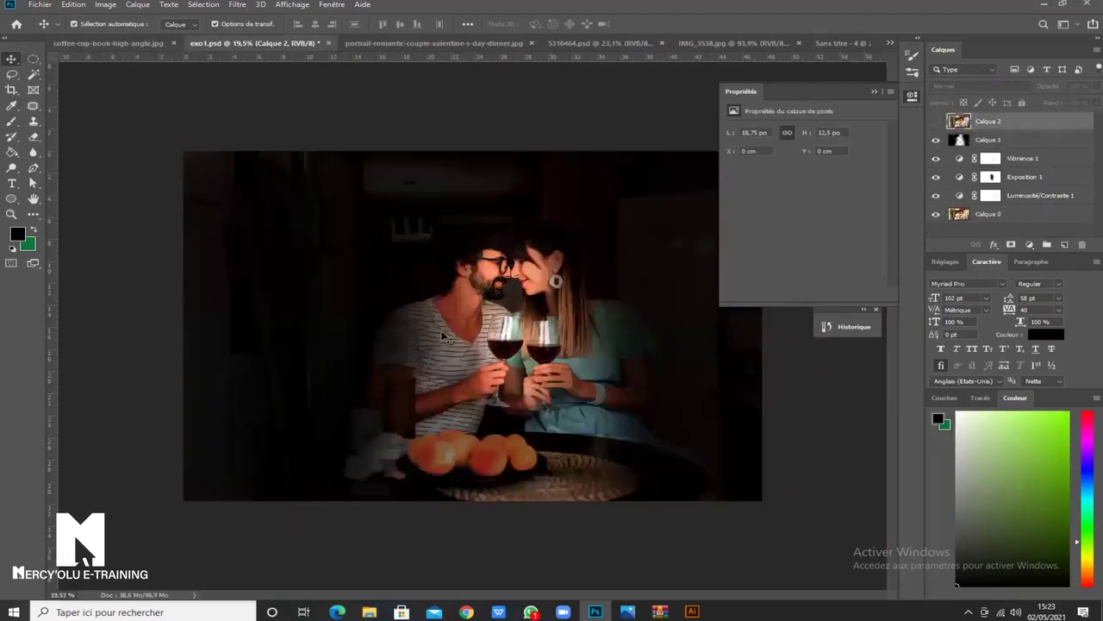
{"action": "left_click", "coordinate": [831, 43]}
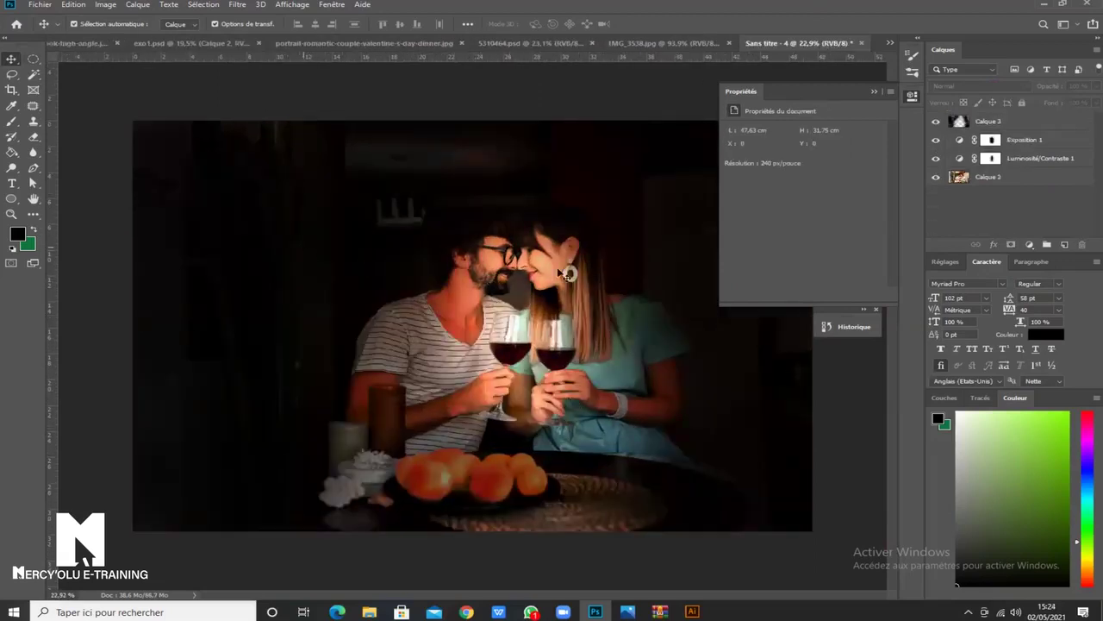
{"action": "scroll", "coordinate": [535, 301], "scroll_direction": "down", "scroll_amount": 2}
{"action": "scroll", "coordinate": [536, 301], "scroll_direction": "up", "scroll_amount": 2}
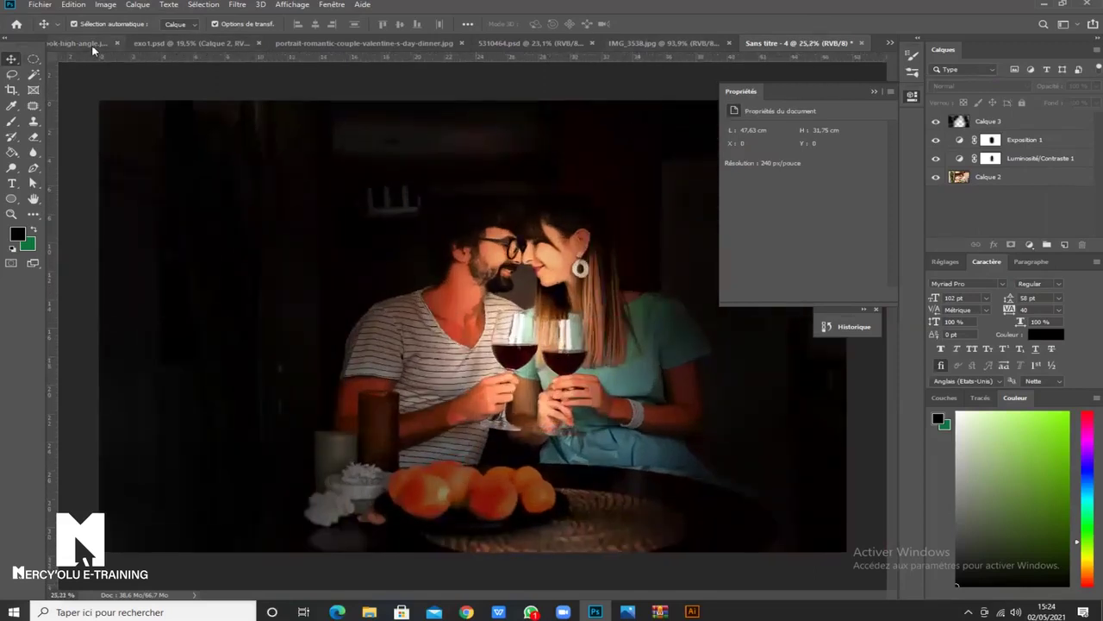
{"action": "left_click", "coordinate": [148, 42]}
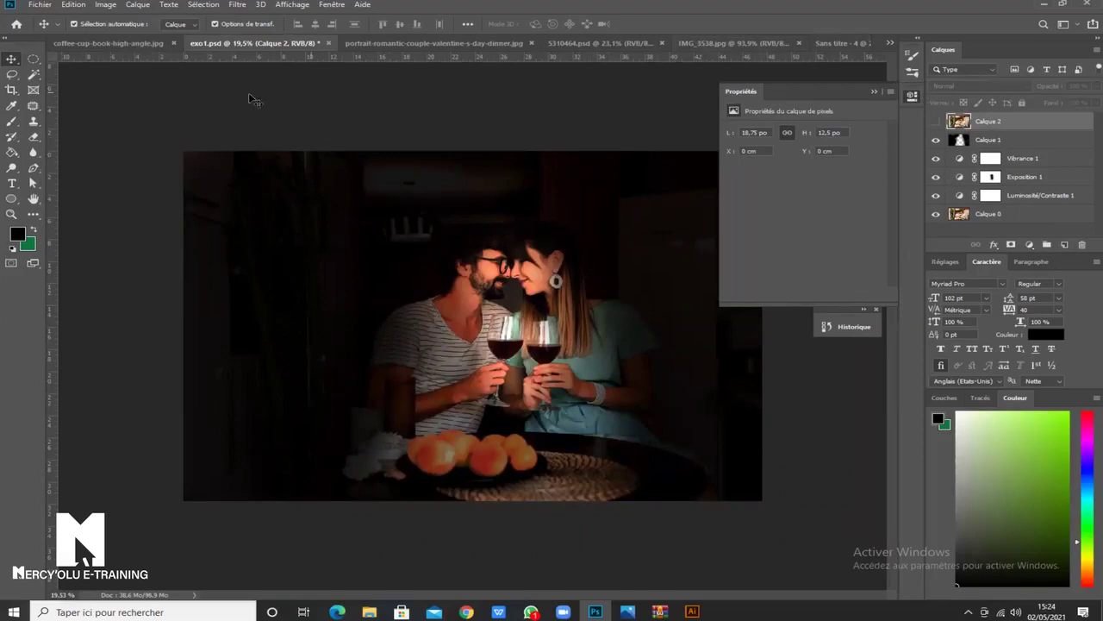
Close coffee-cup-book-high-angle.jpg and exo1.psd without saving their changes.
{"action": "left_click", "coordinate": [148, 43]}
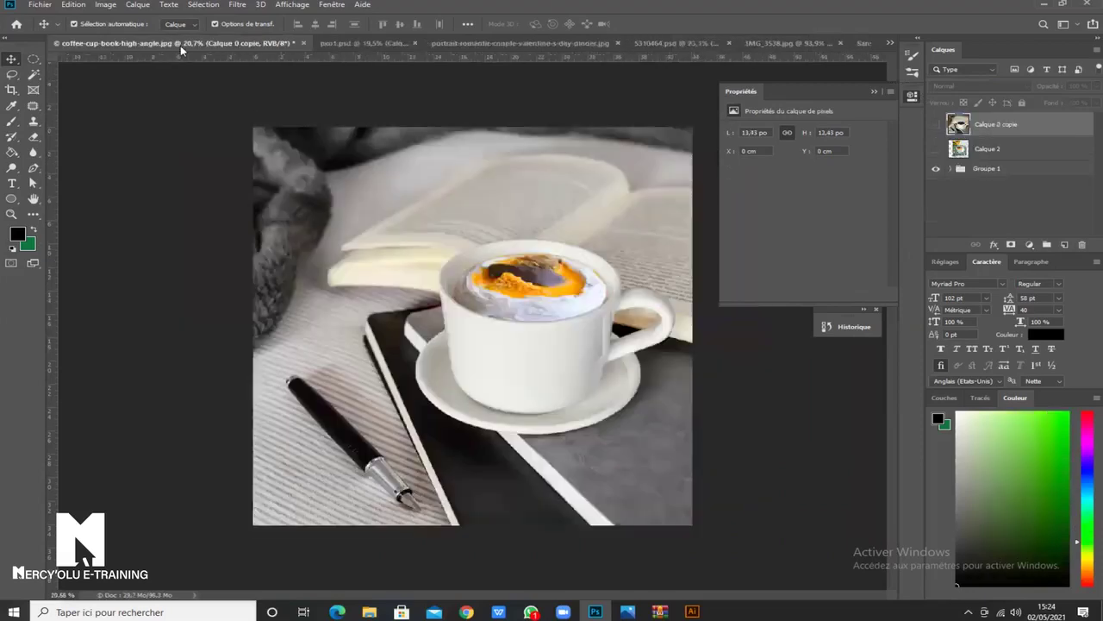
{"action": "left_click", "coordinate": [303, 44]}
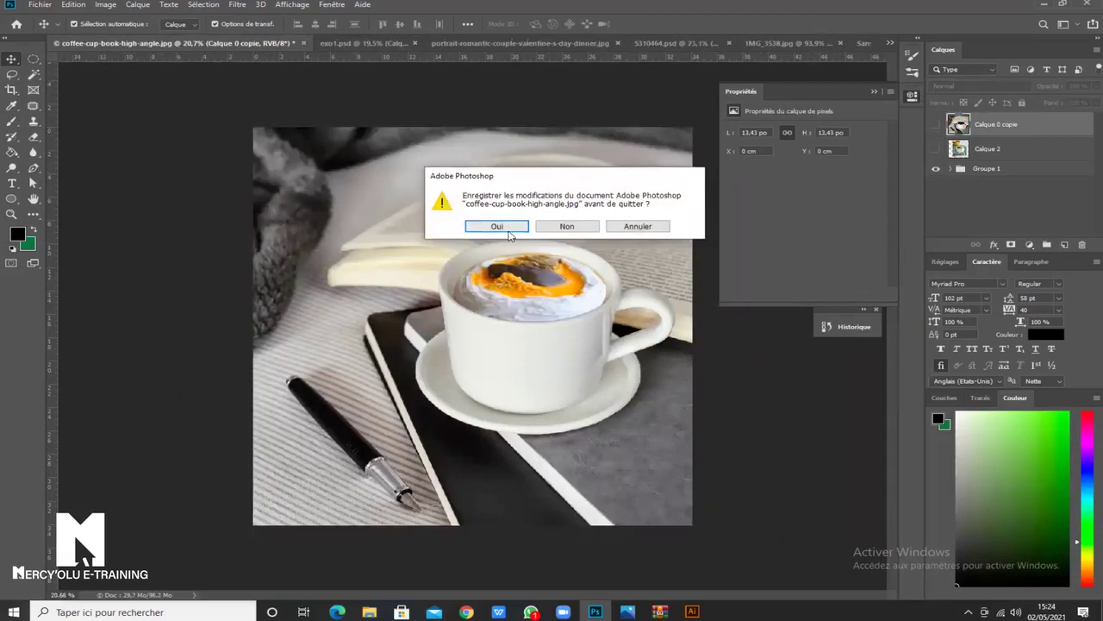
{"action": "left_click", "coordinate": [565, 226]}
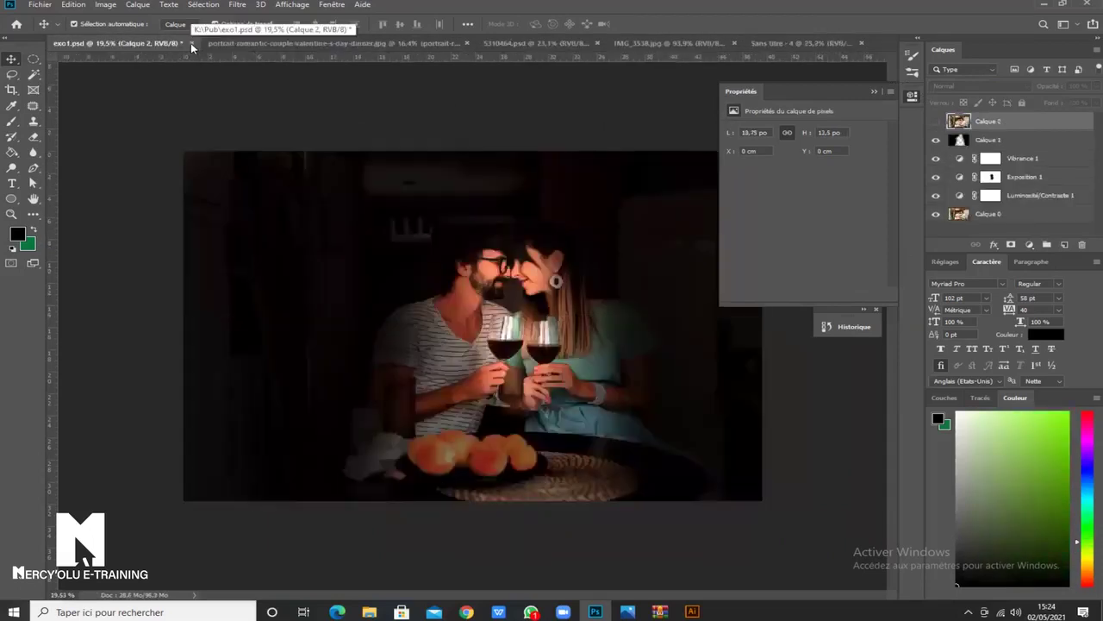
{"action": "left_click", "coordinate": [193, 43]}
{"action": "left_click", "coordinate": [565, 226]}
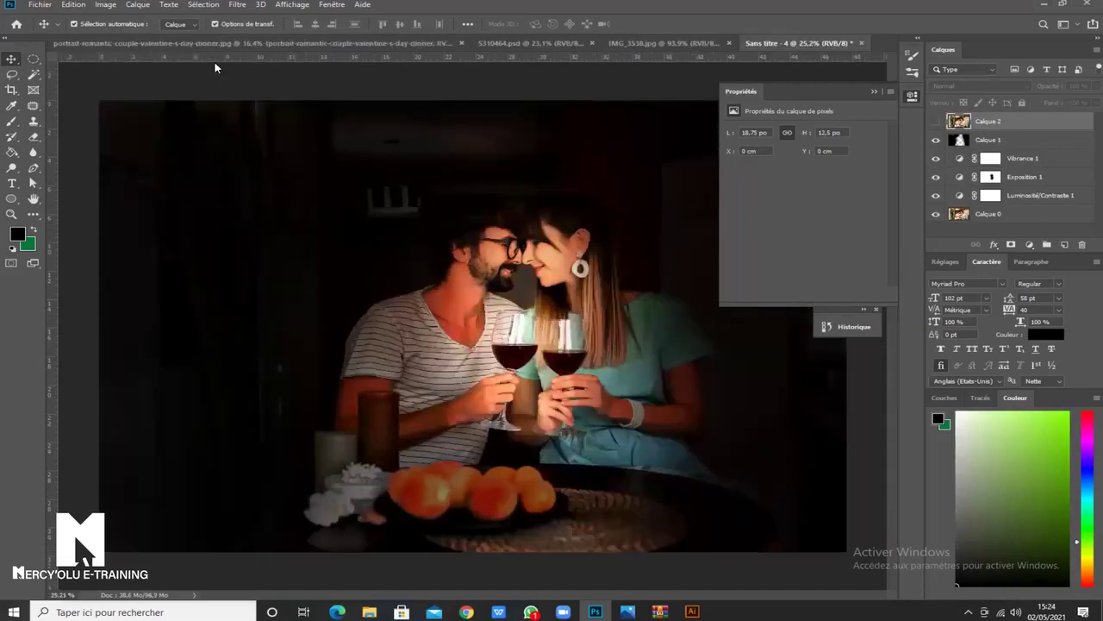
{"action": "left_click", "coordinate": [496, 43]}
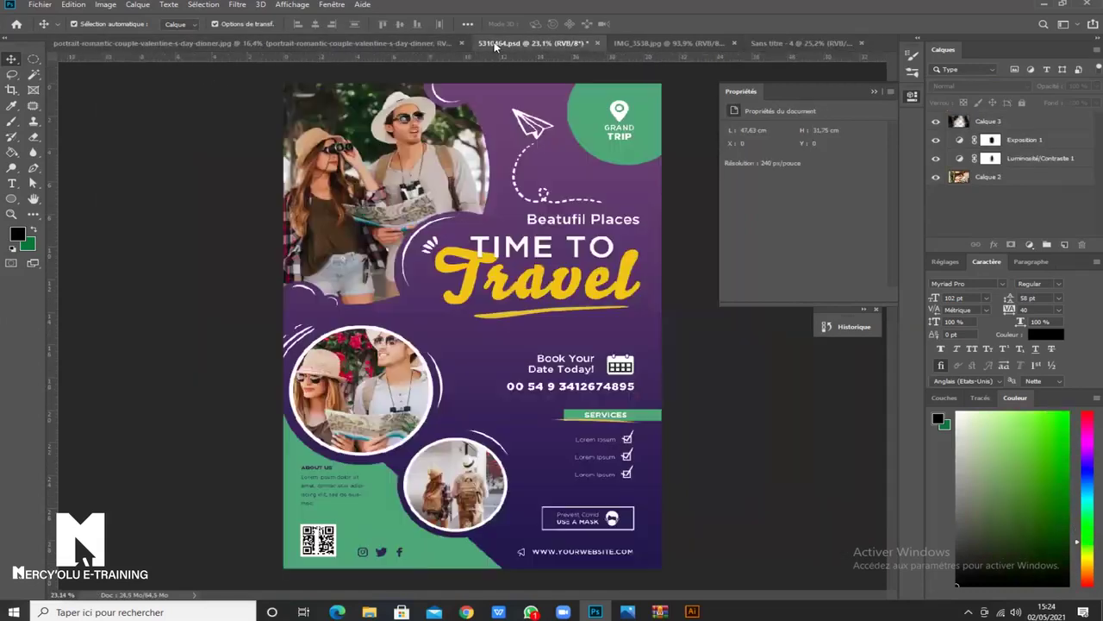
{"action": "left_click", "coordinate": [668, 43]}
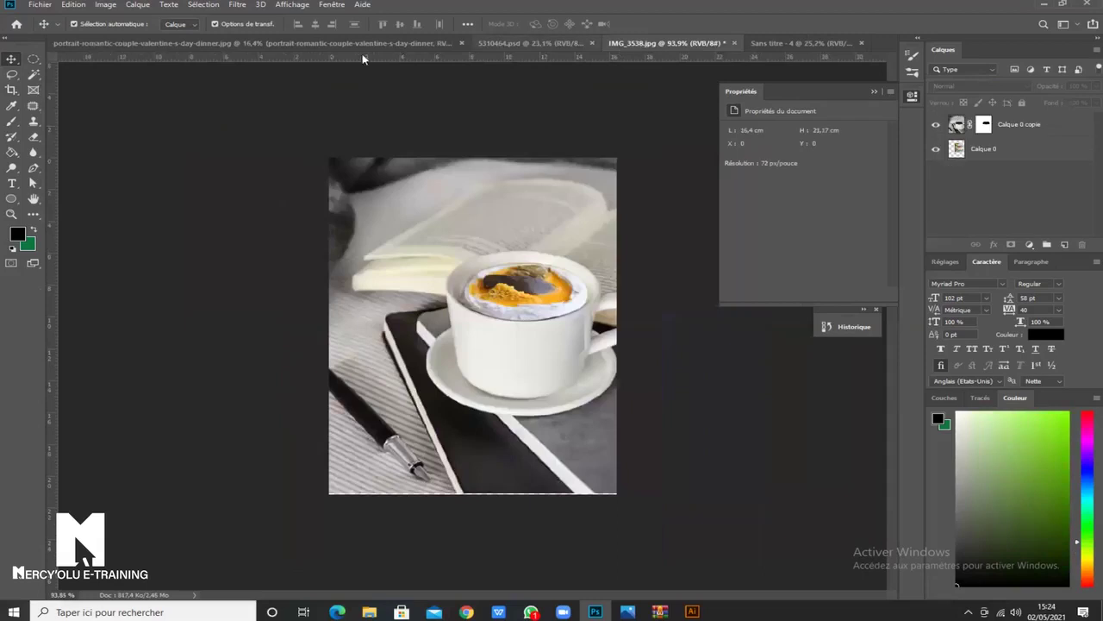
{"action": "left_click", "coordinate": [345, 43]}
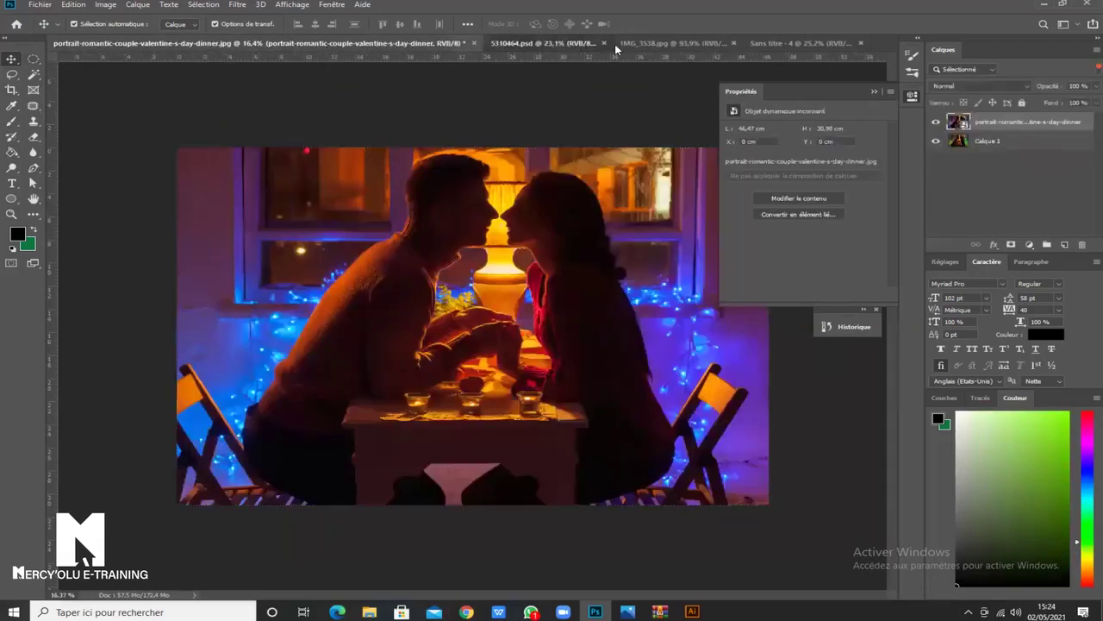
{"action": "left_click", "coordinate": [595, 43]}
{"action": "left_click", "coordinate": [646, 45]}
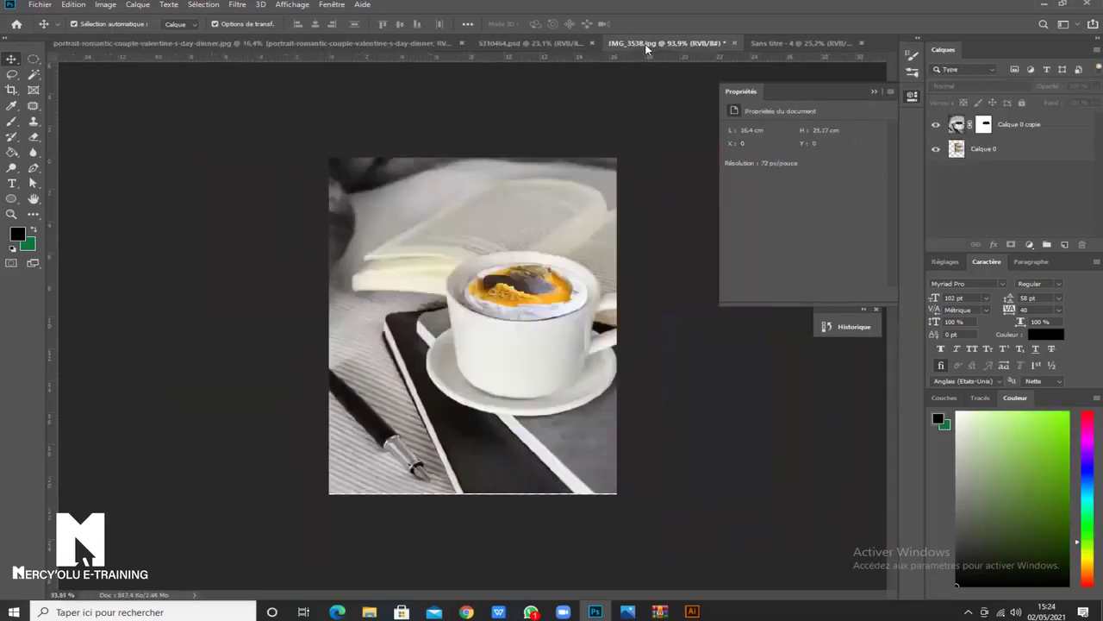
{"action": "left_click", "coordinate": [771, 41]}
Duplicate the top photo layer of portrait-romantic-couple-valentine-s-day-dinner.jpg into a new document.
{"action": "left_click", "coordinate": [263, 44]}
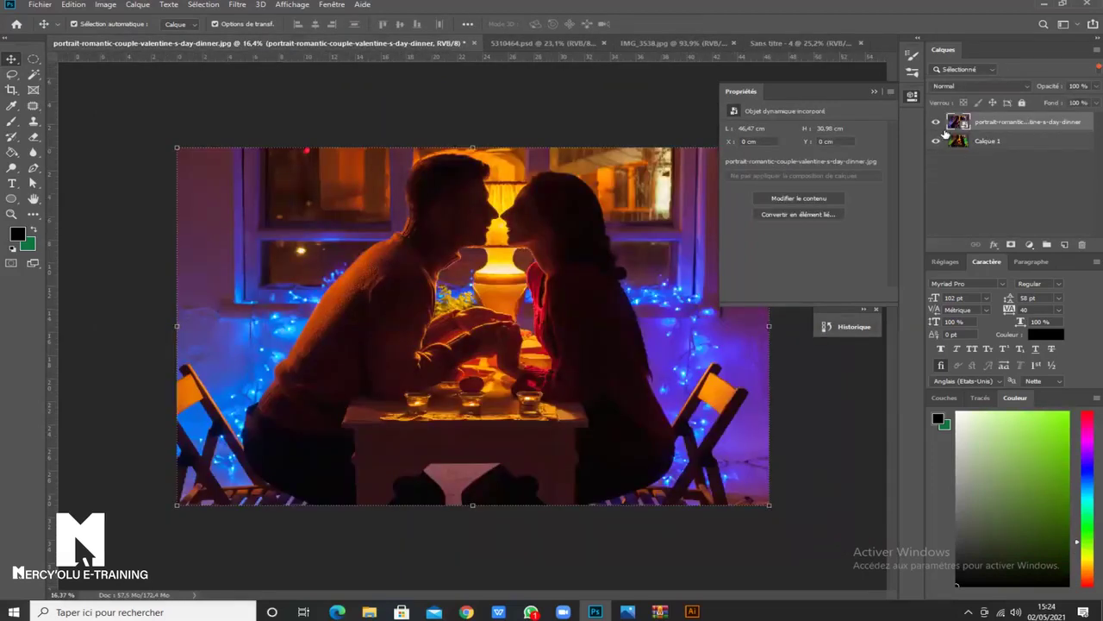
{"action": "right_click", "coordinate": [1023, 128]}
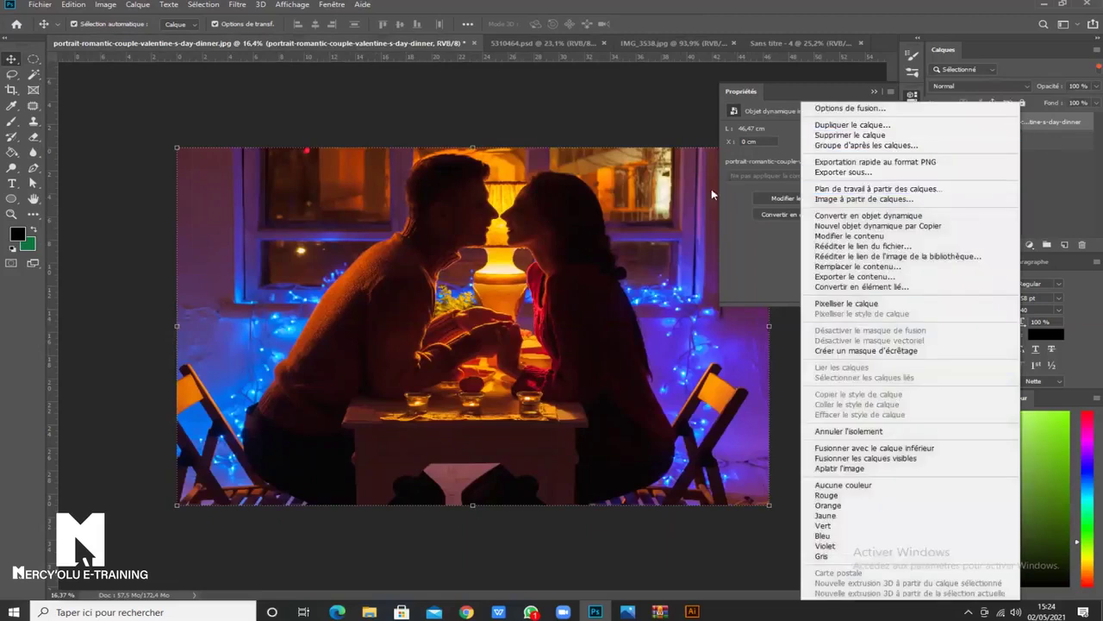
{"action": "left_click", "coordinate": [853, 126]}
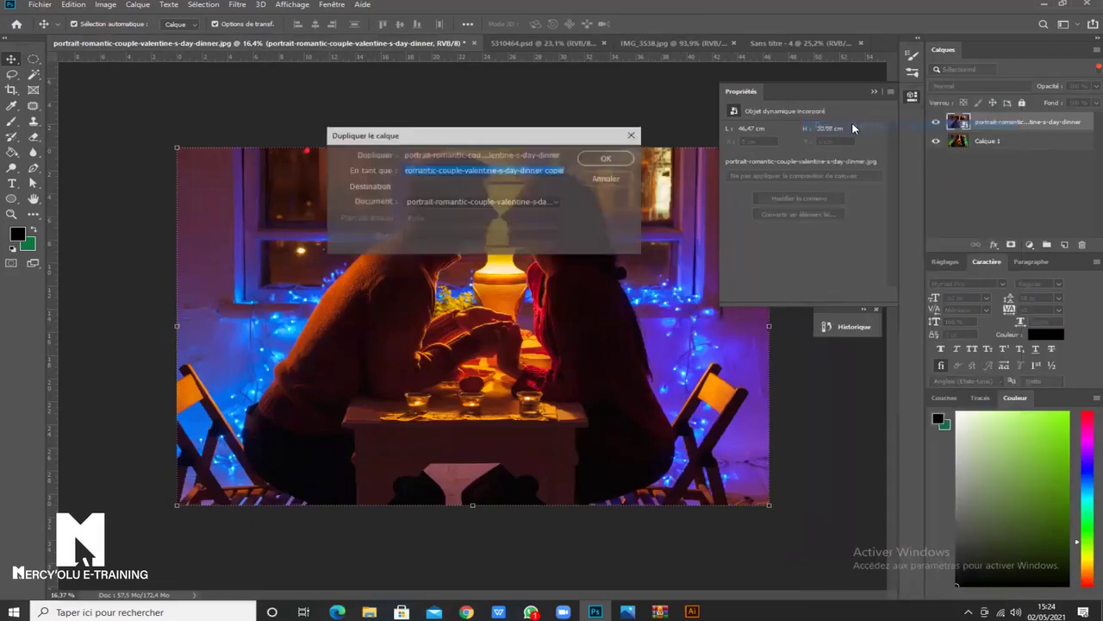
{"action": "left_click", "coordinate": [557, 204]}
{"action": "left_click", "coordinate": [488, 254]}
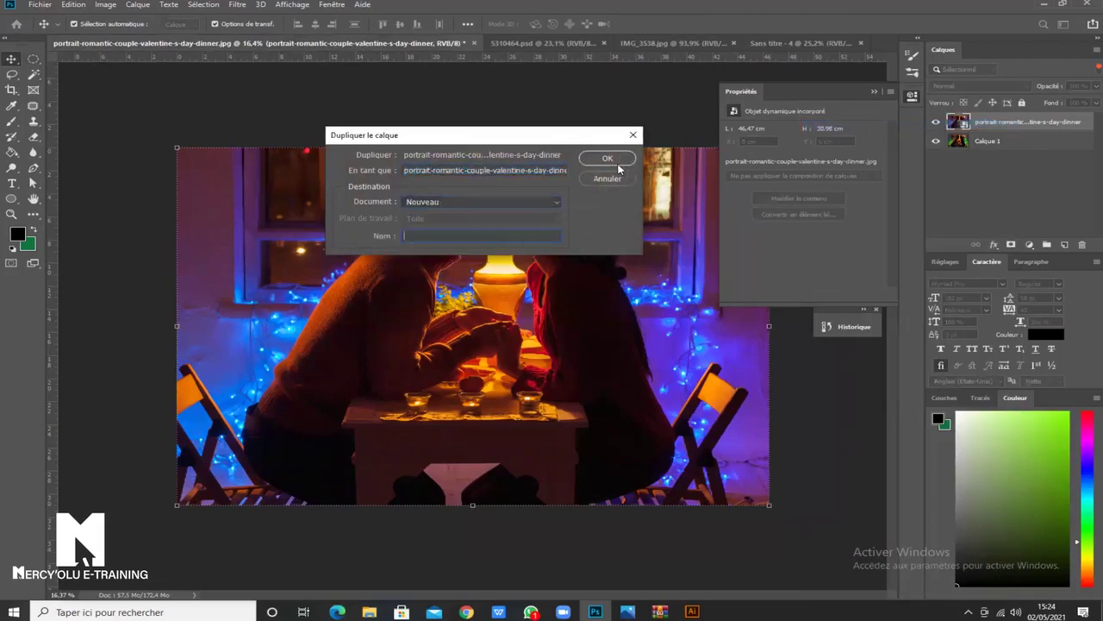
{"action": "left_click", "coordinate": [608, 160]}
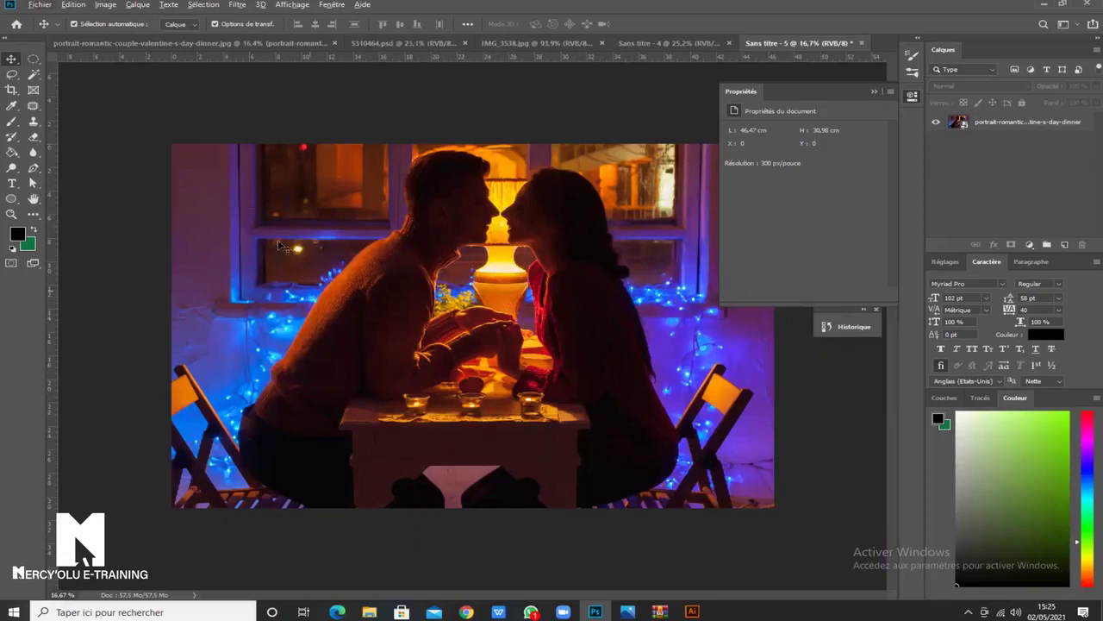
Select the smart object photo layer in the new document and rasterize it.
{"action": "left_click", "coordinate": [1004, 123]}
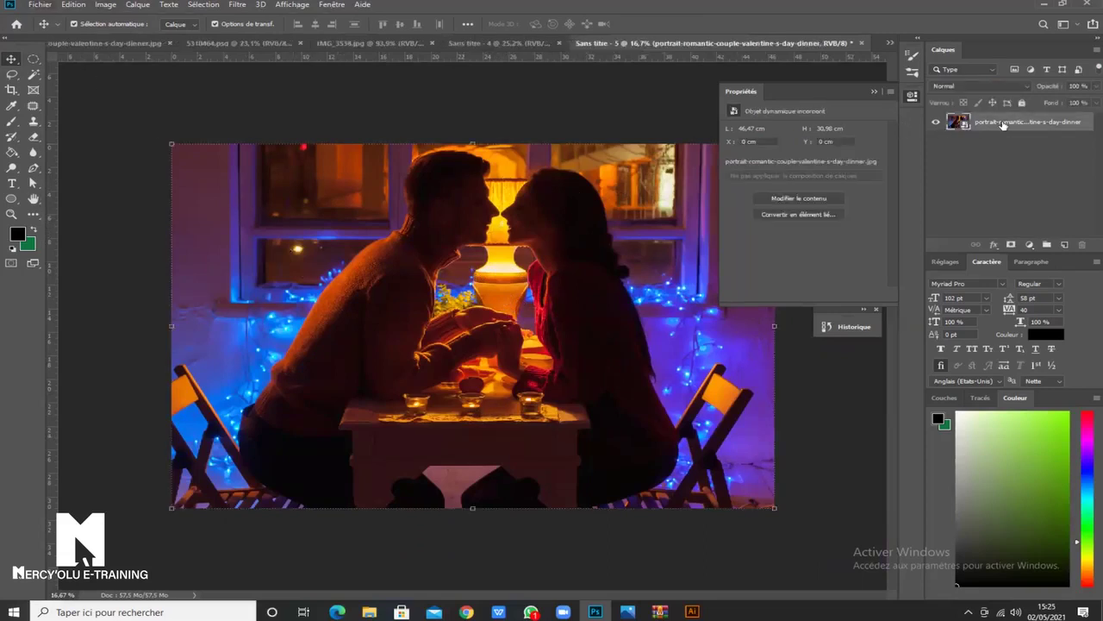
{"action": "left_click", "coordinate": [108, 6]}
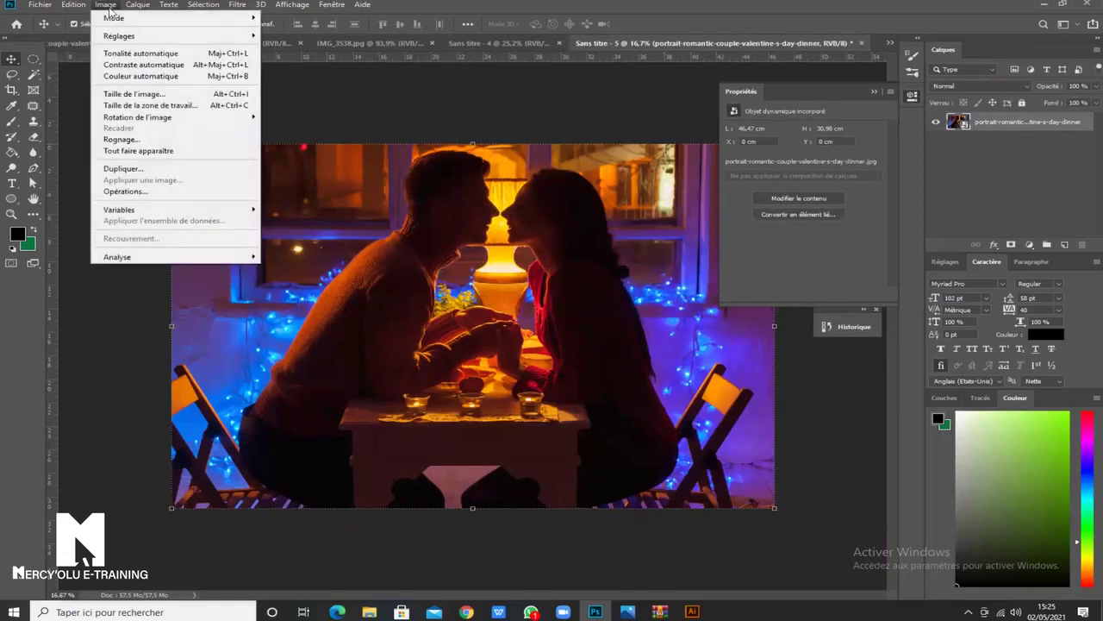
{"action": "mouse_move", "coordinate": [122, 37]}
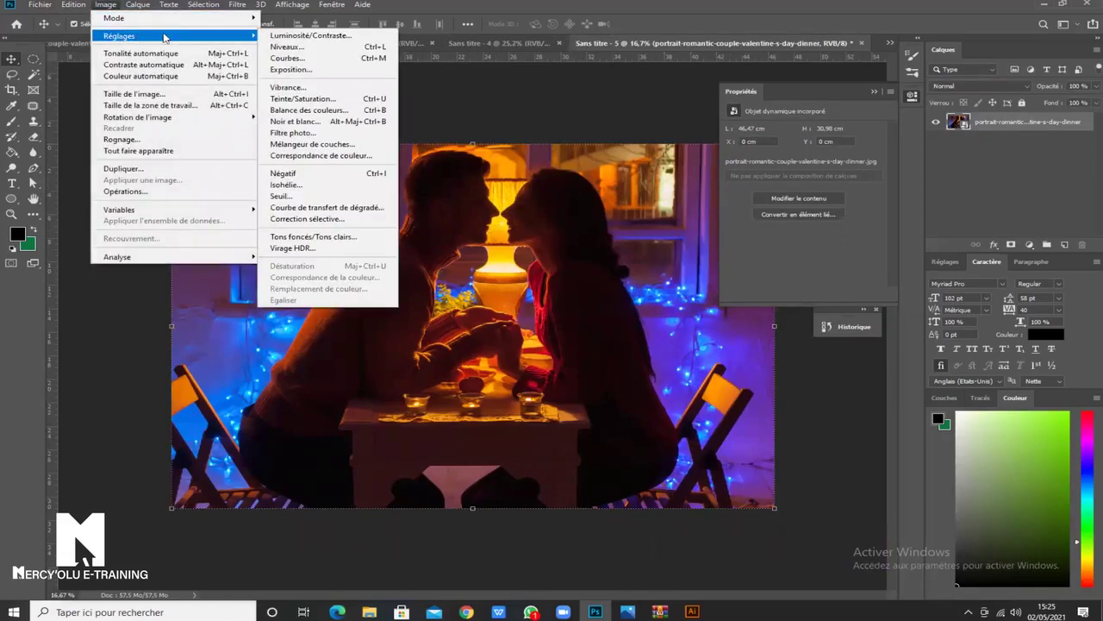
{"action": "left_click", "coordinate": [525, 227]}
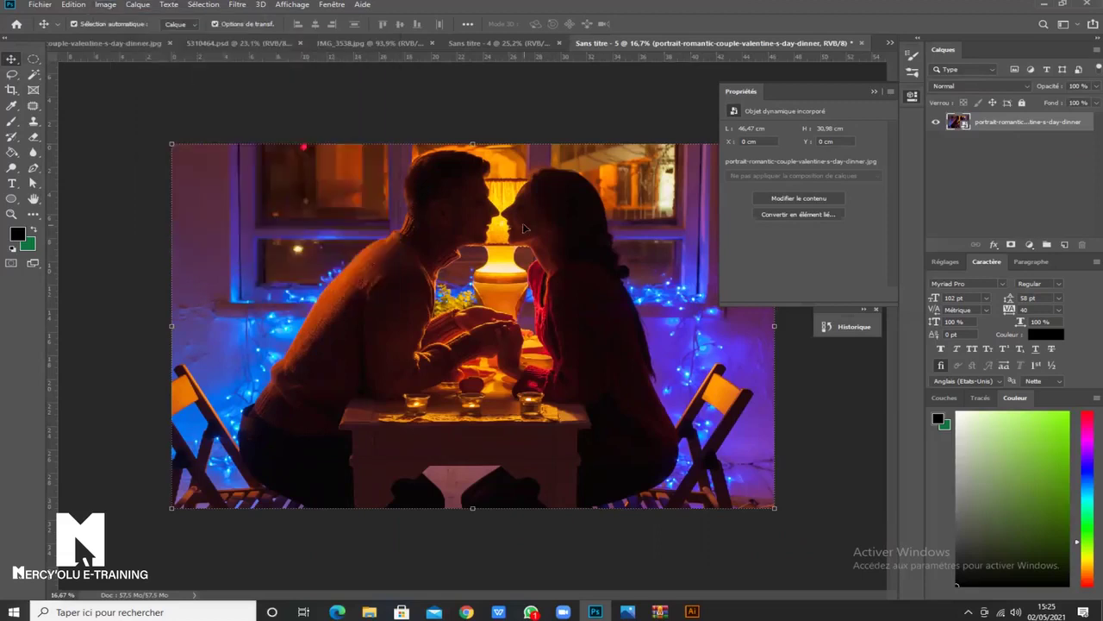
{"action": "right_click", "coordinate": [1023, 121]}
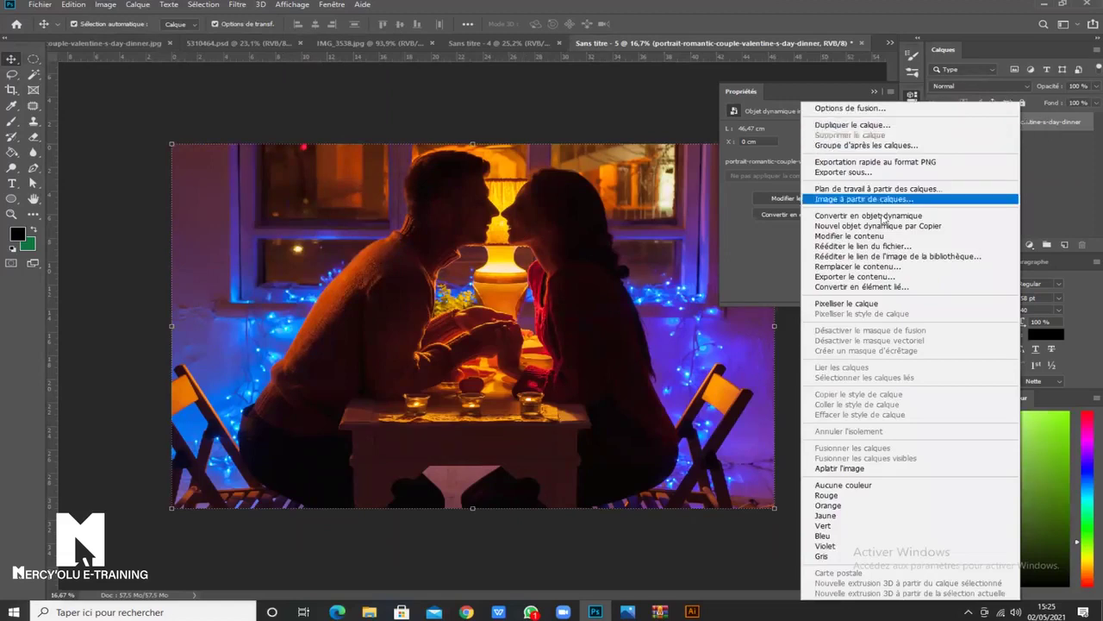
{"action": "left_click", "coordinate": [856, 307]}
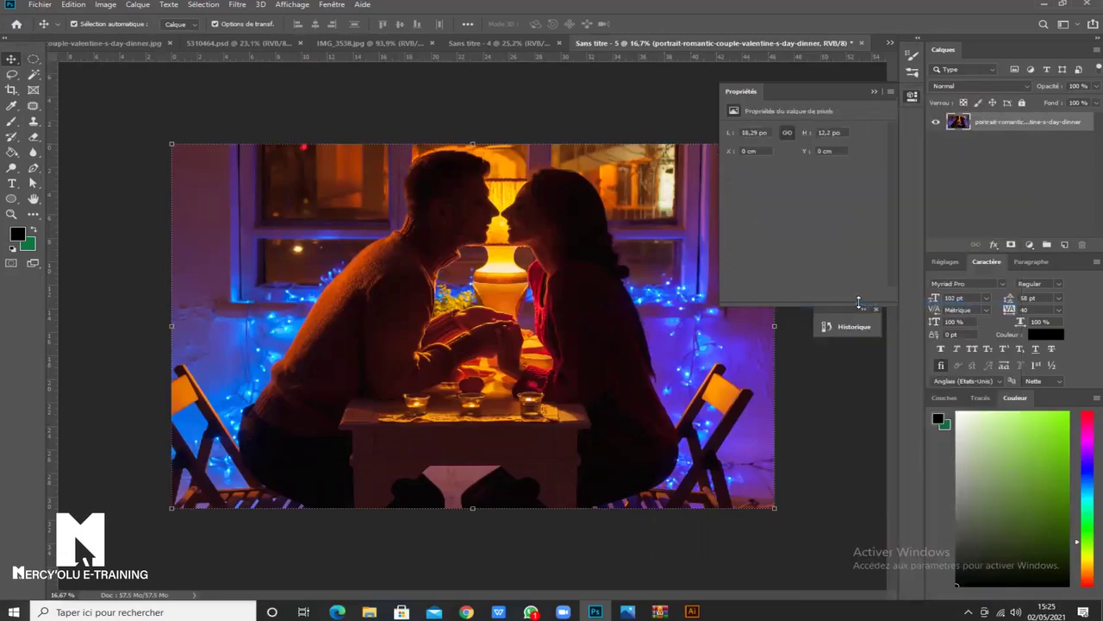
Start Remplacement de couleur on the rasterized photo layer and move its dialog clear of the blue lights behind the man.
{"action": "left_click", "coordinate": [106, 7]}
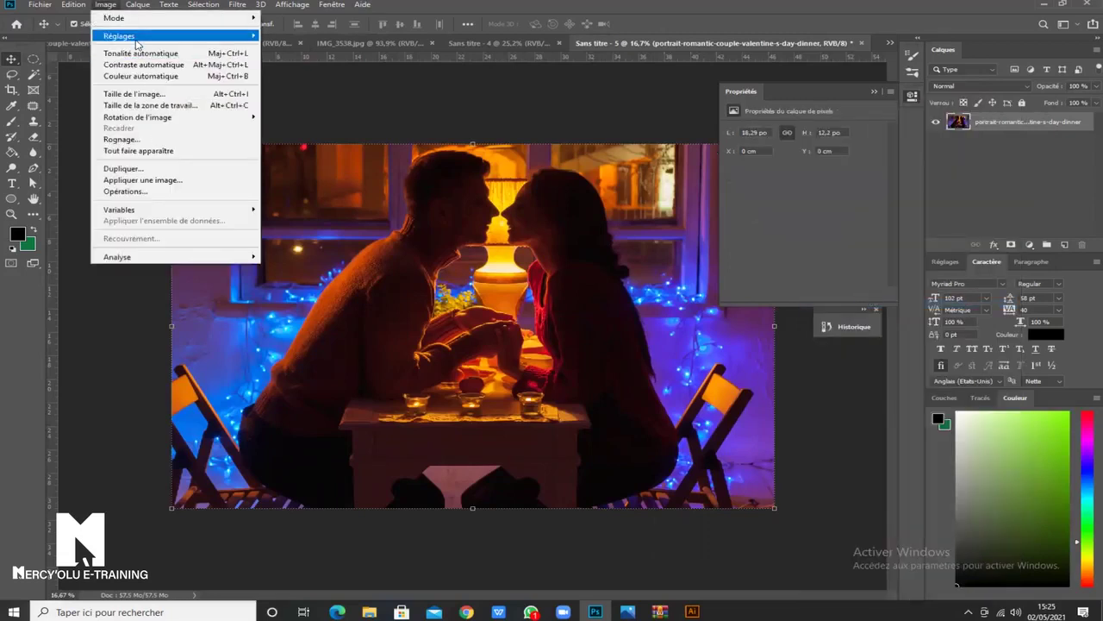
{"action": "mouse_move", "coordinate": [138, 45]}
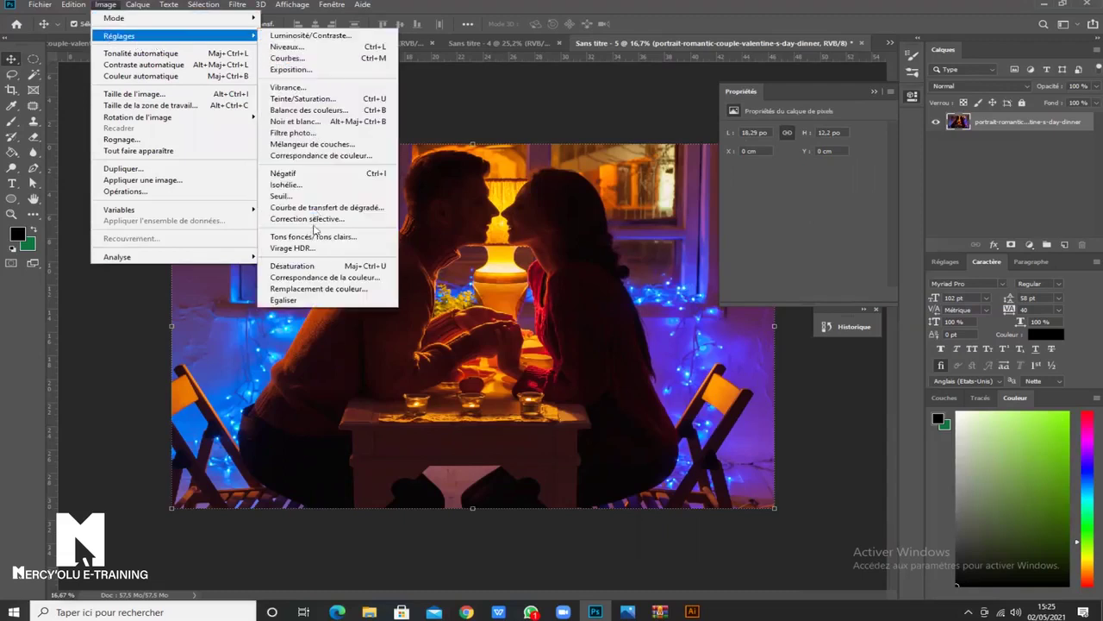
{"action": "left_click", "coordinate": [317, 290]}
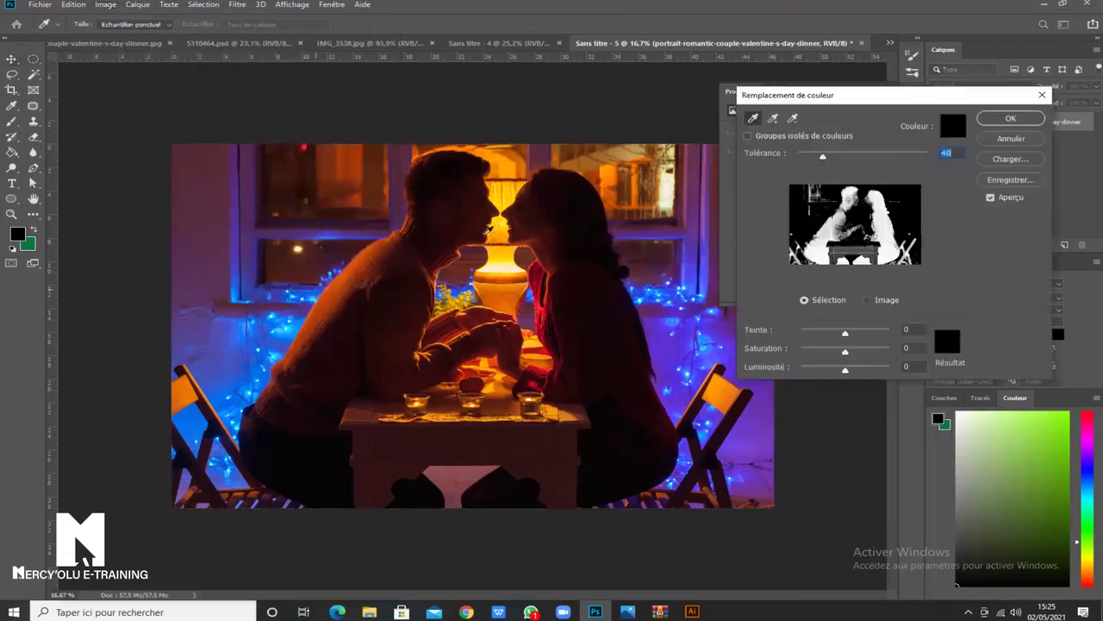
{"action": "left_click_drag", "start_coordinate": [856, 97], "coordinate": [763, 94]}
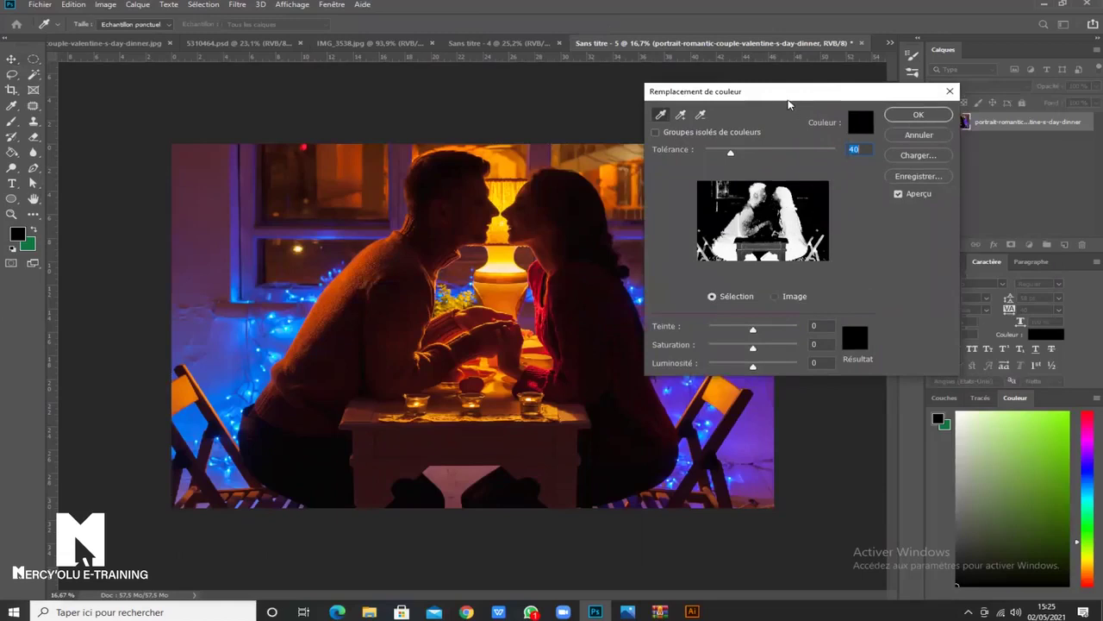
{"action": "left_click_drag", "start_coordinate": [788, 104], "coordinate": [742, 116]}
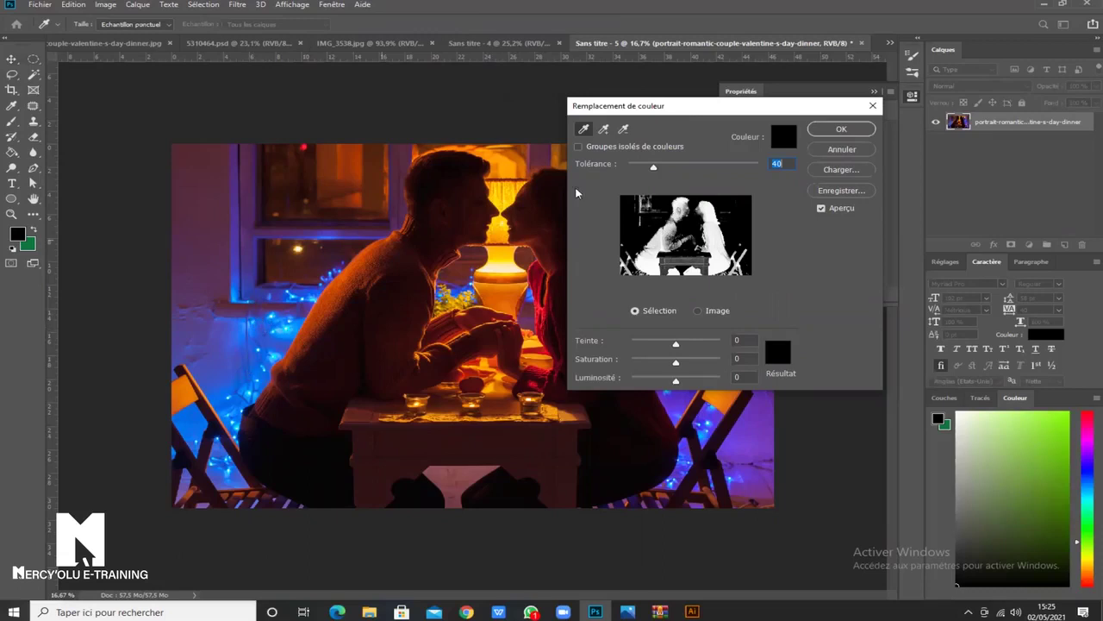
{"action": "left_click", "coordinate": [605, 129]}
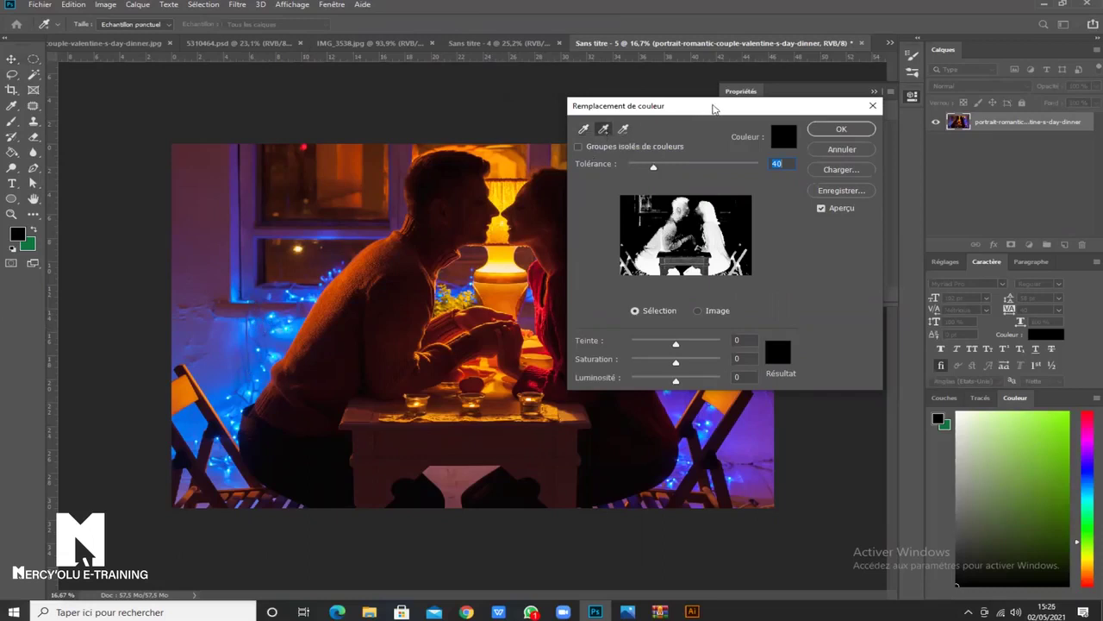
{"action": "left_click_drag", "start_coordinate": [714, 108], "coordinate": [676, 106]}
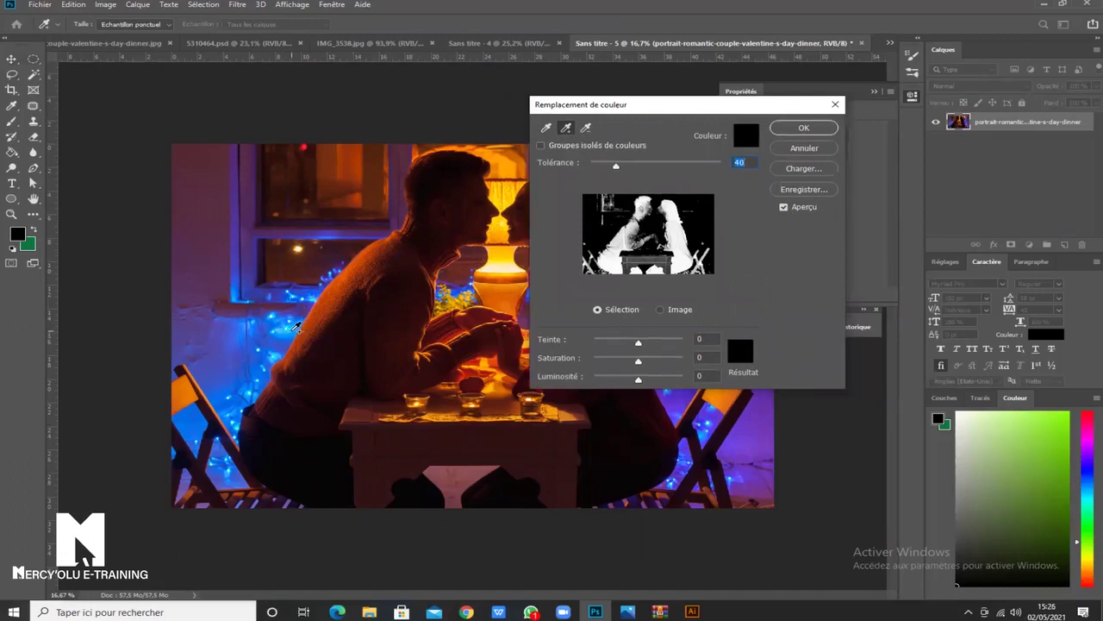
Sample the light blue of the garland behind the man, add a neighbouring blue to the selection, and move the dialog away from the couple.
{"action": "left_click", "coordinate": [545, 128]}
{"action": "left_click", "coordinate": [297, 323]}
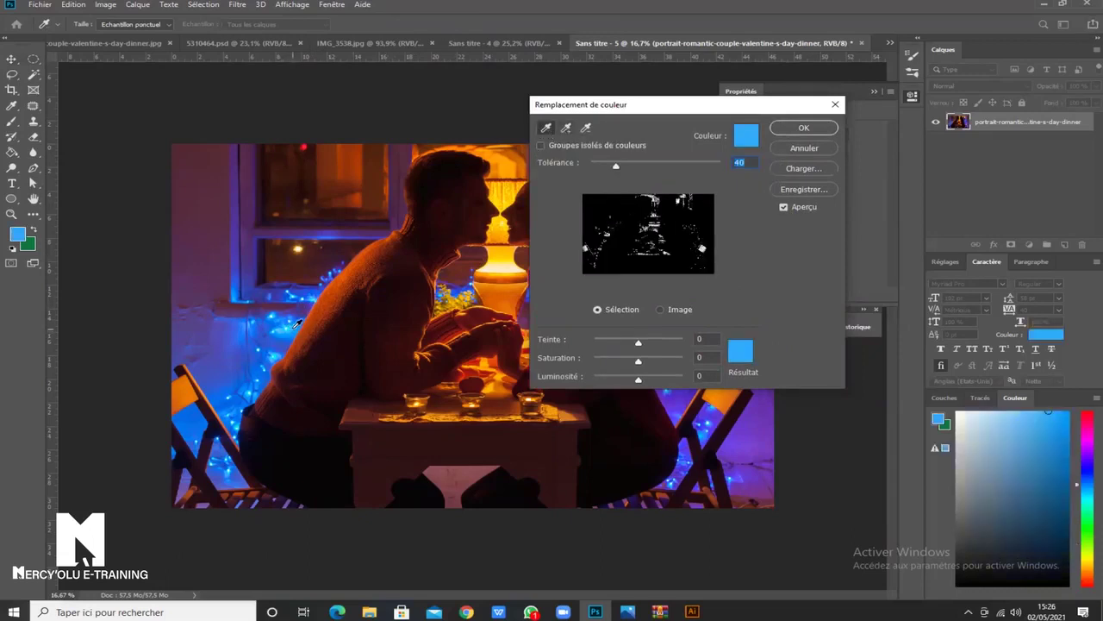
{"action": "left_click", "coordinate": [566, 128]}
{"action": "left_click", "coordinate": [298, 329]}
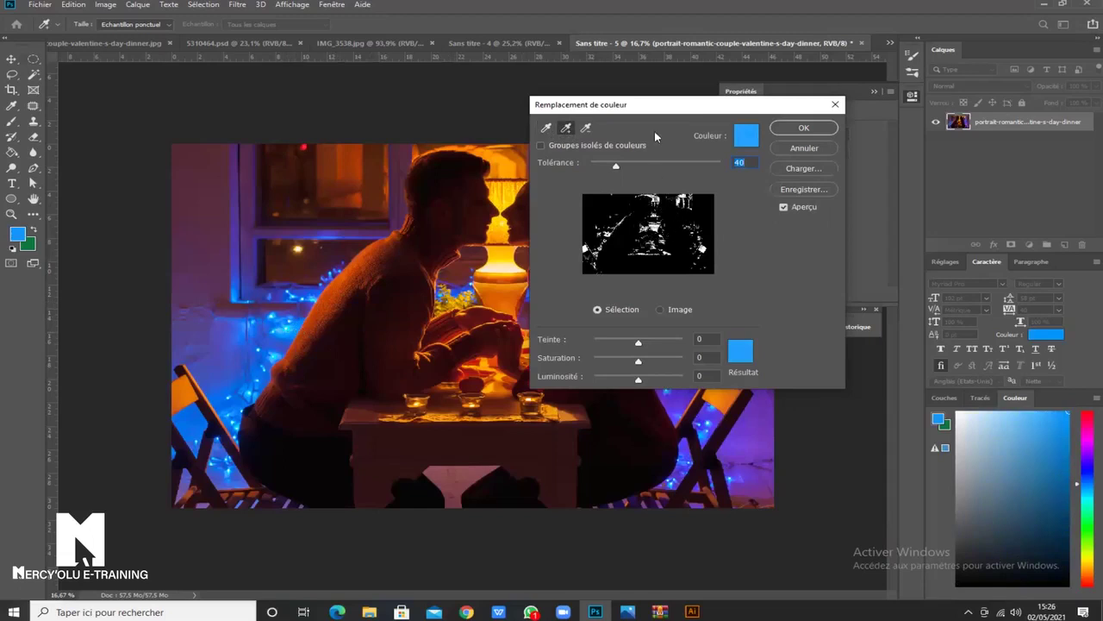
{"action": "left_click_drag", "start_coordinate": [679, 108], "coordinate": [782, 93]}
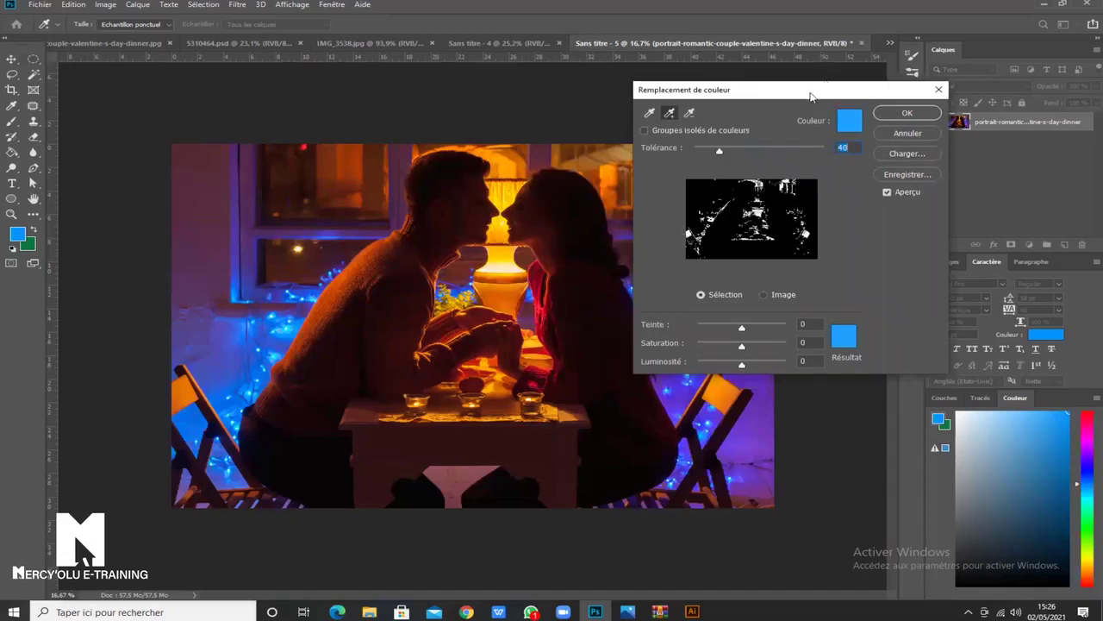
{"action": "left_click_drag", "start_coordinate": [811, 94], "coordinate": [863, 33]}
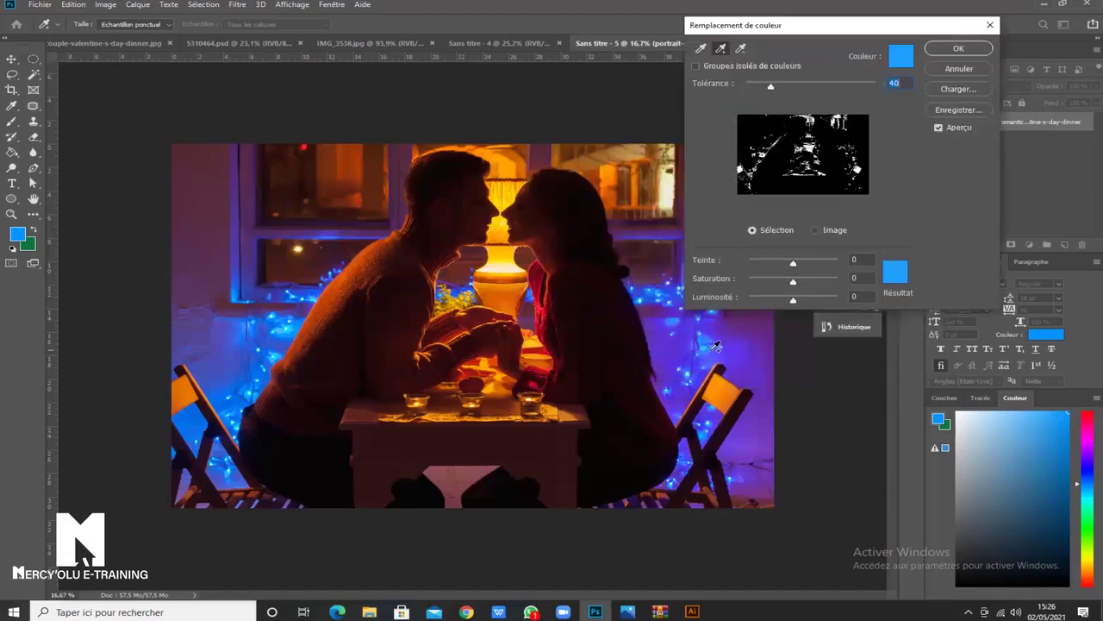
Add further blue shades from the wall and garland lights behind the woman to the colour replacement selection.
{"action": "left_click", "coordinate": [714, 347]}
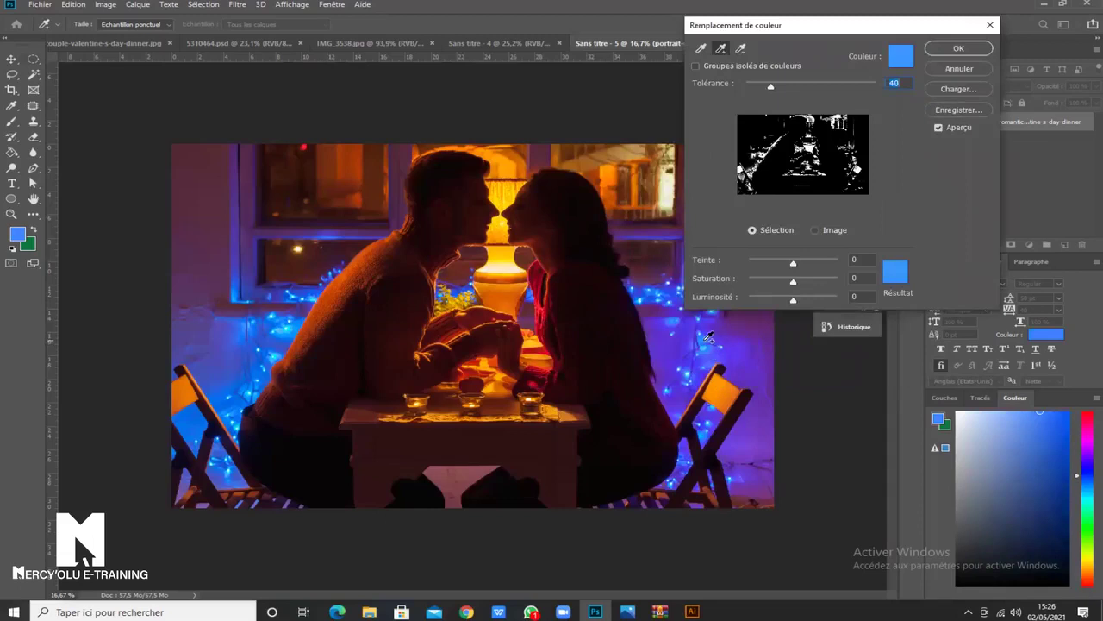
{"action": "left_click", "coordinate": [714, 336]}
{"action": "left_click", "coordinate": [669, 313]}
{"action": "left_click", "coordinate": [655, 294]}
{"action": "left_click", "coordinate": [641, 291]}
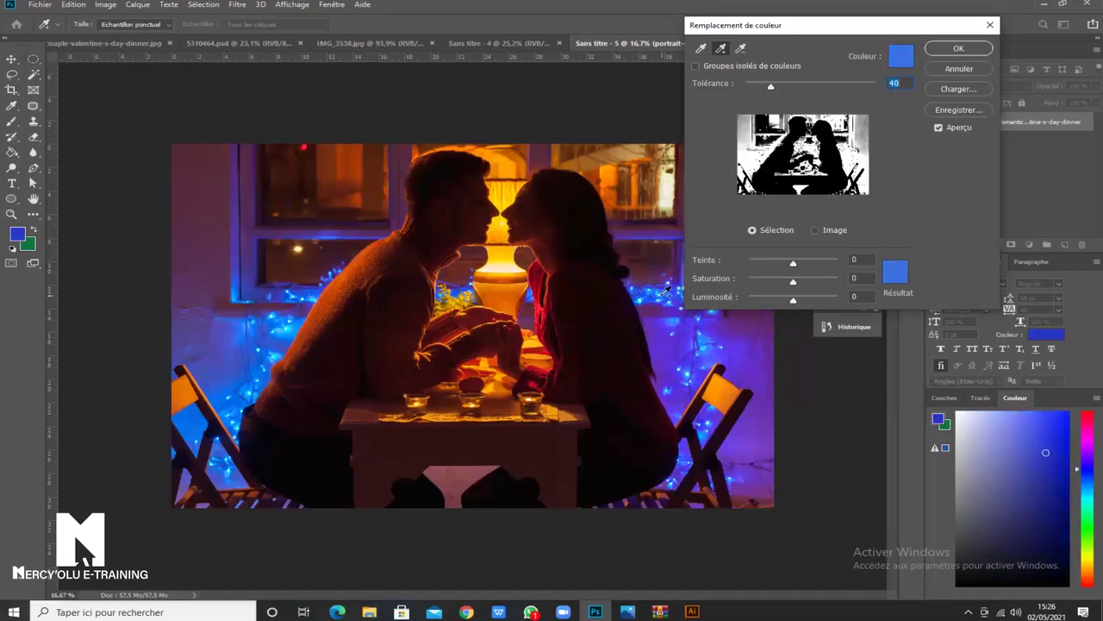
{"action": "left_click", "coordinate": [665, 292]}
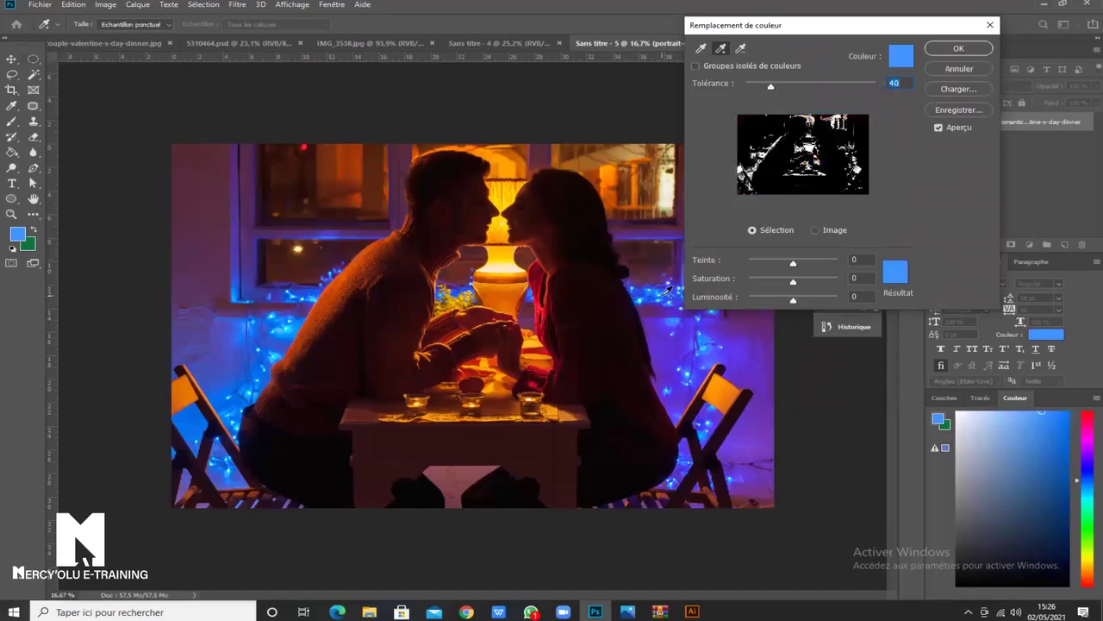
Add the blue tones of the wall behind the woman and the lights around her chair to the colour replacement selection.
{"action": "left_click", "coordinate": [708, 338]}
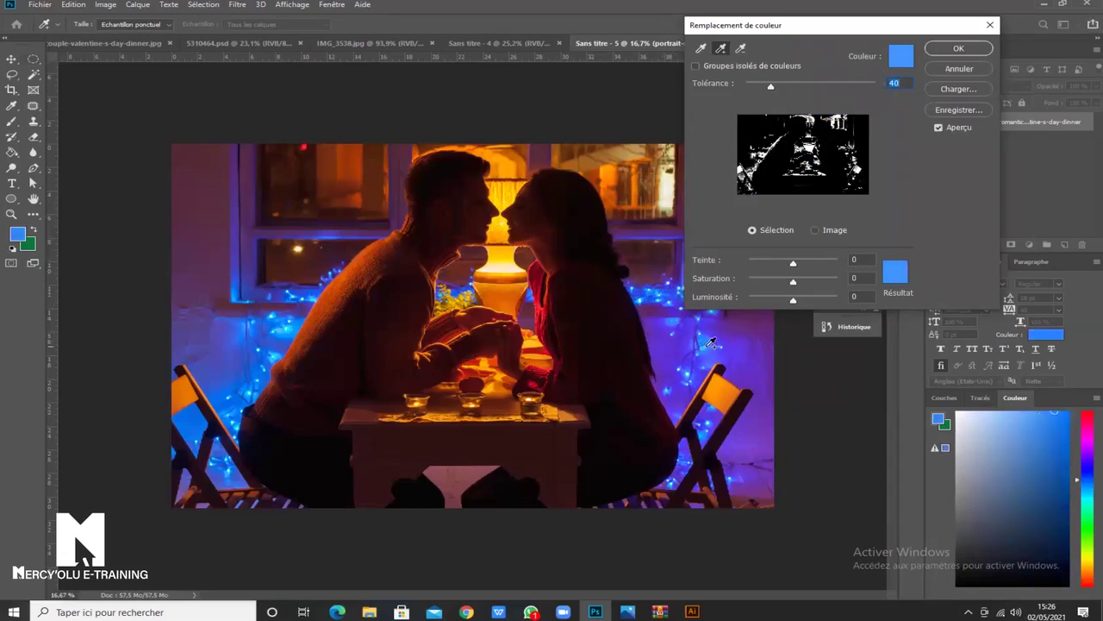
{"action": "left_click", "coordinate": [707, 345]}
{"action": "left_click", "coordinate": [705, 343]}
{"action": "left_click", "coordinate": [715, 423]}
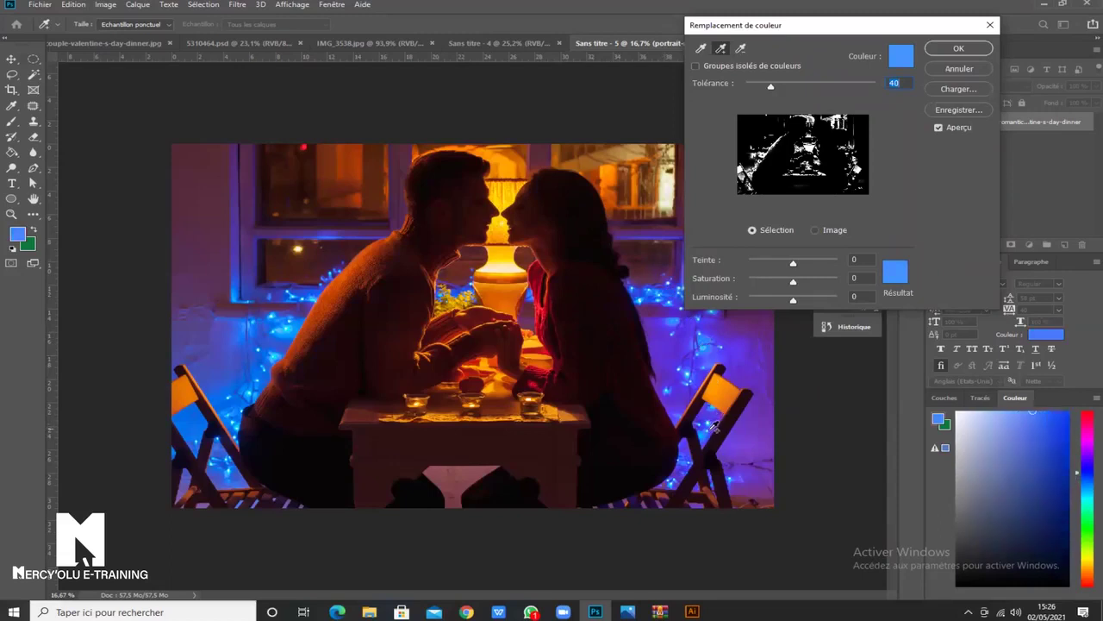
{"action": "left_click", "coordinate": [711, 432]}
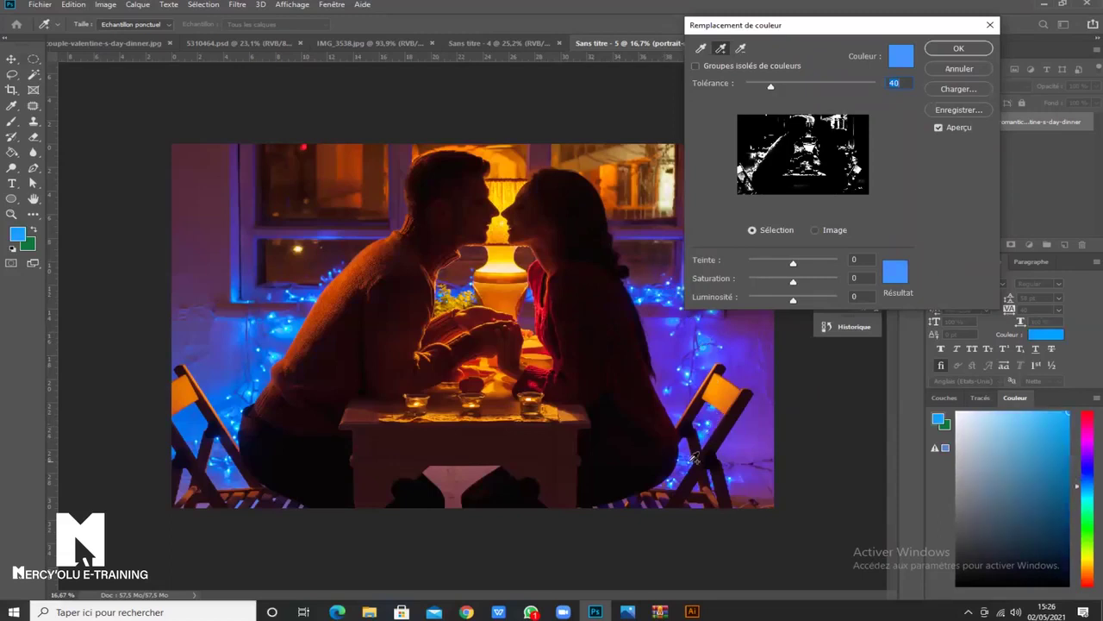
{"action": "left_click", "coordinate": [690, 457]}
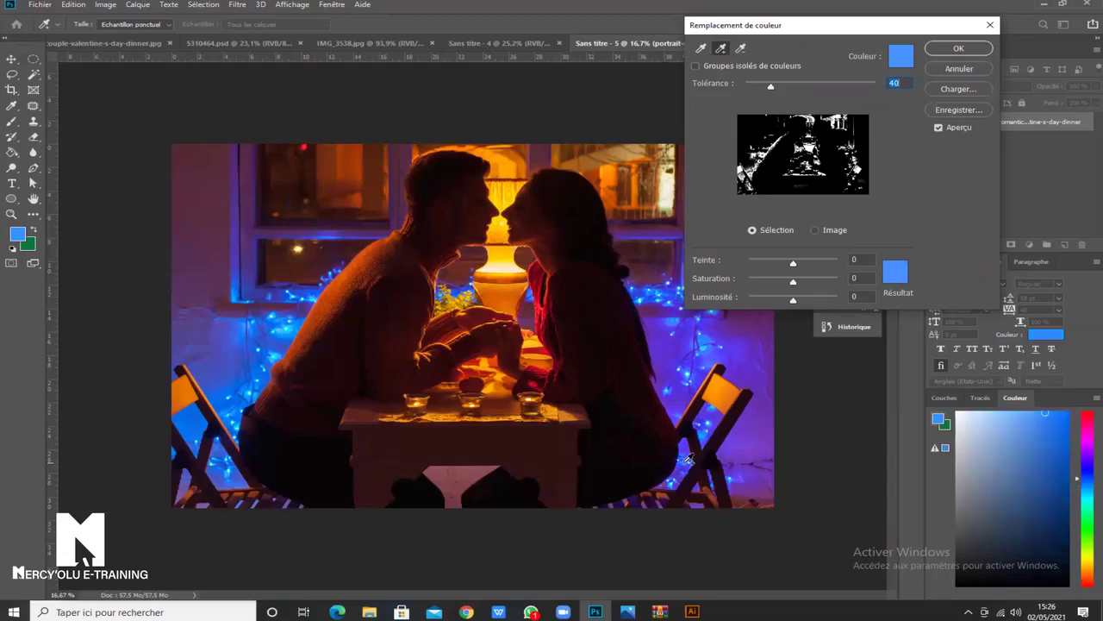
Extend the colour selection with blue tones from the wall behind the man and the lights beneath the woman's chair.
{"action": "left_click", "coordinate": [261, 379]}
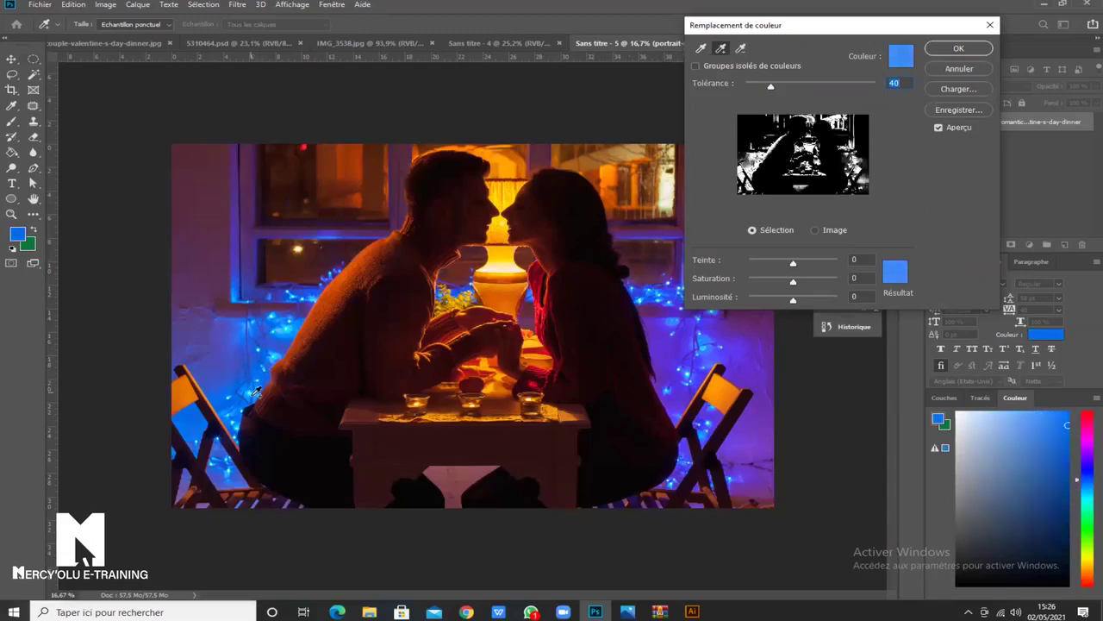
{"action": "left_click", "coordinate": [260, 401]}
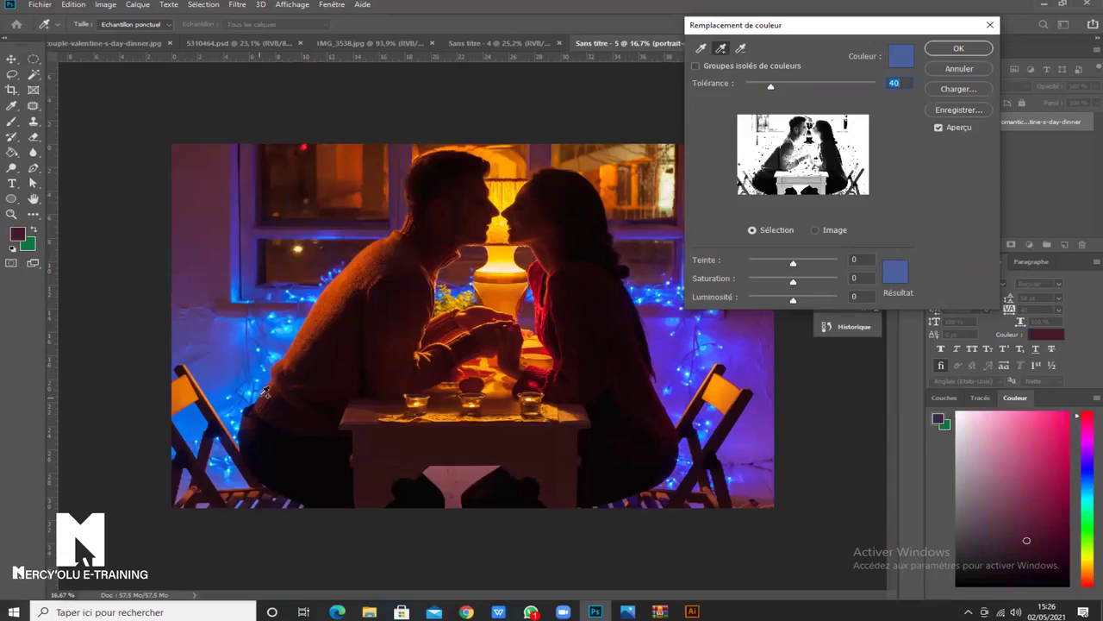
{"action": "left_click", "coordinate": [250, 385]}
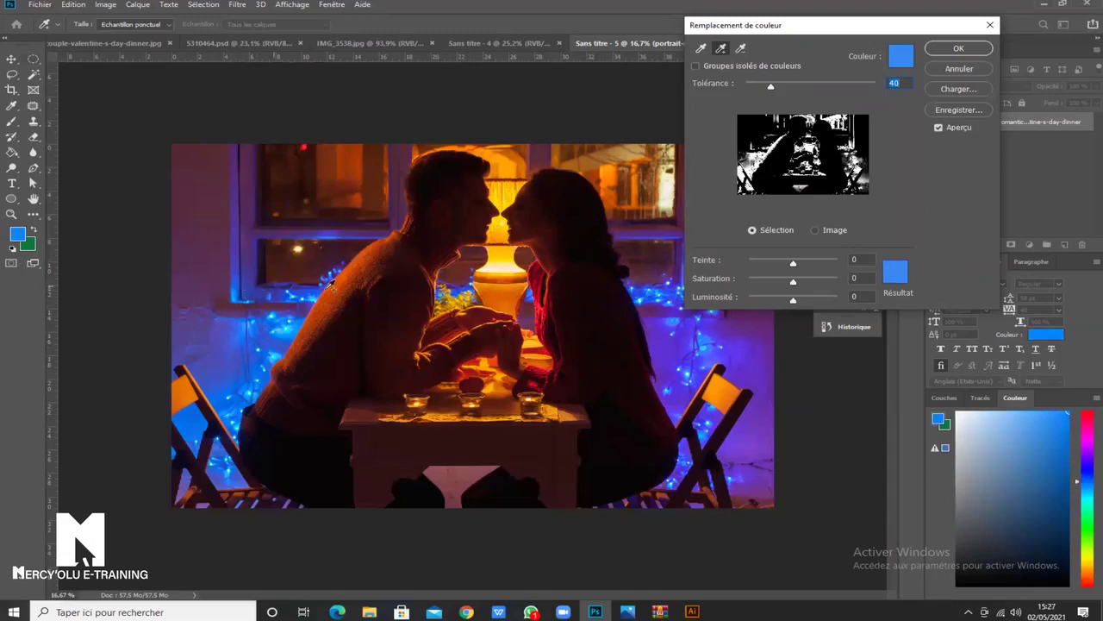
{"action": "left_click", "coordinate": [681, 476]}
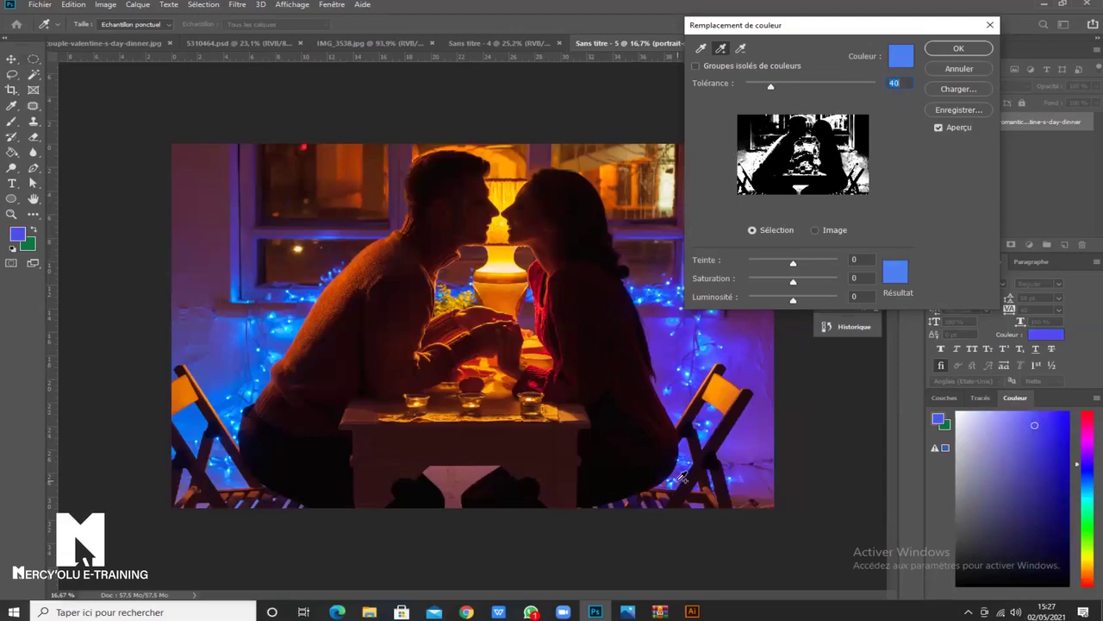
{"action": "left_click", "coordinate": [681, 477]}
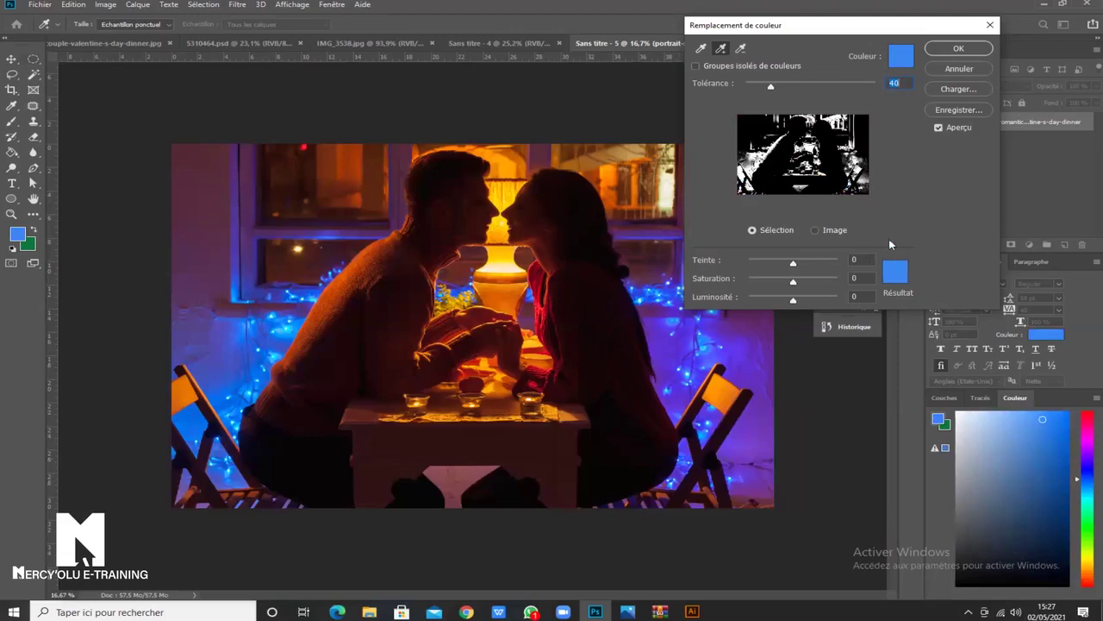
Set the replacement result colour to dark green 088a27.
{"action": "left_click_drag", "start_coordinate": [821, 26], "coordinate": [592, 81]}
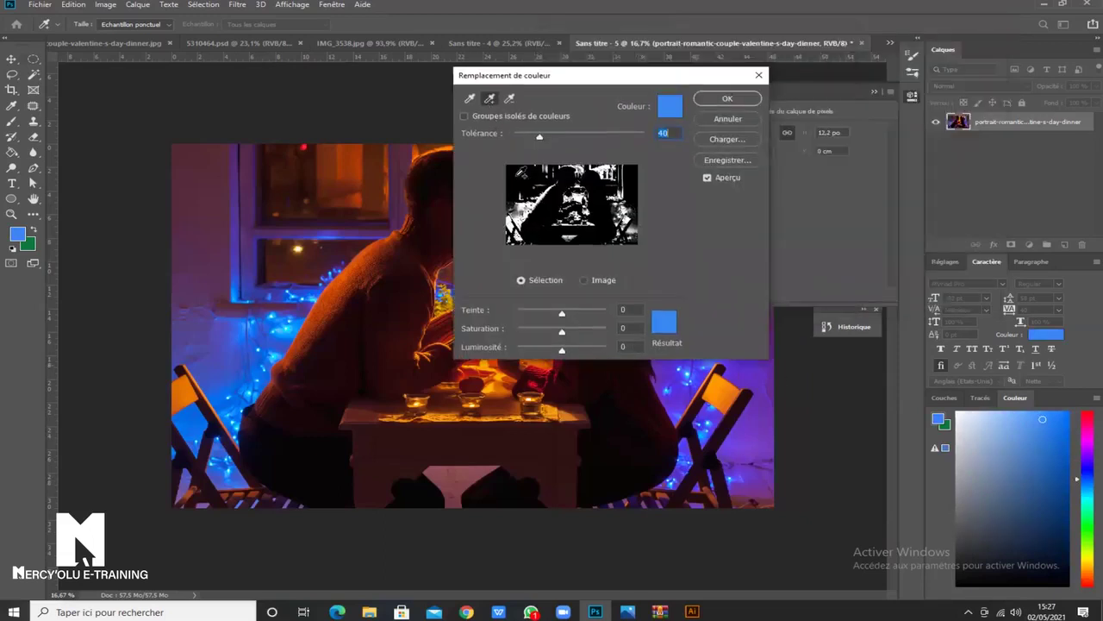
{"action": "left_click", "coordinate": [662, 325]}
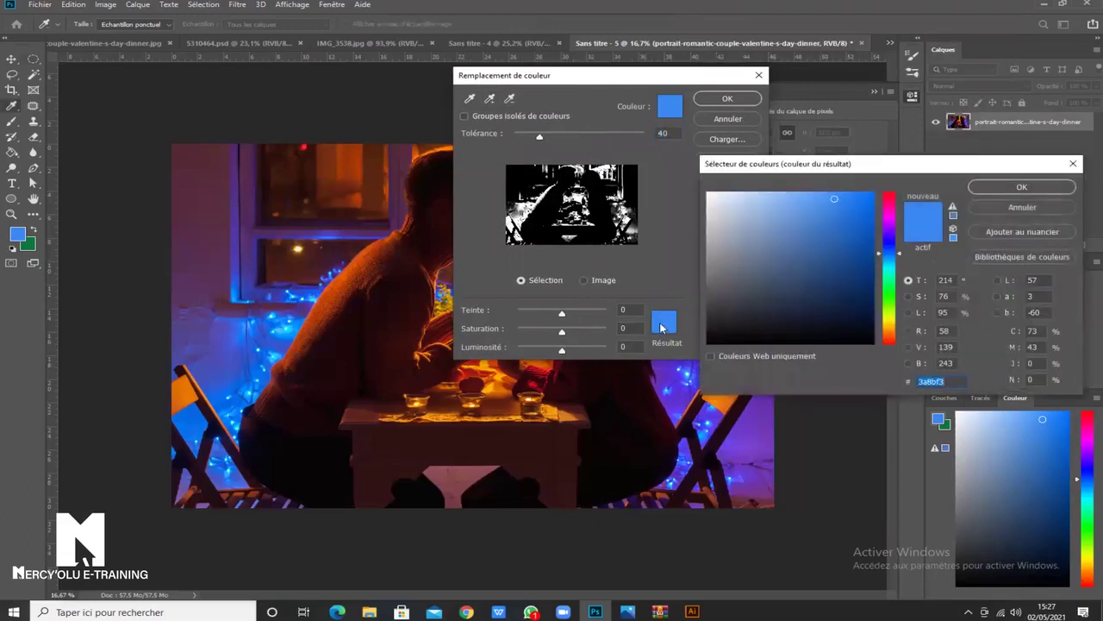
{"action": "left_click_drag", "start_coordinate": [834, 198], "coordinate": [865, 261]}
{"action": "left_click", "coordinate": [885, 288]}
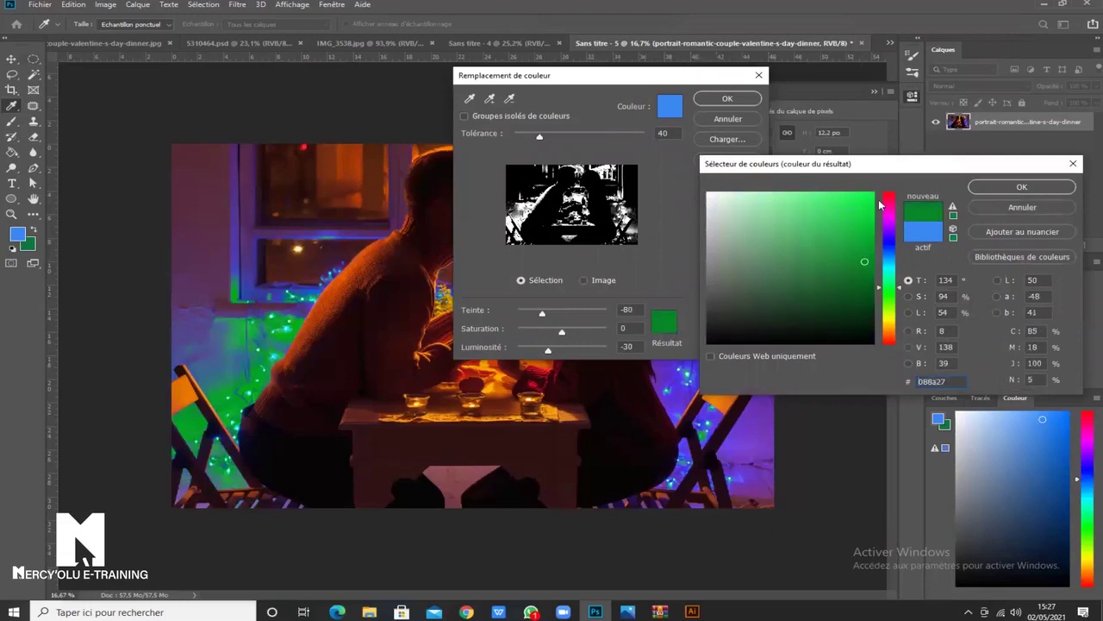
Try brighter greens for the replacement result colour and confirm 06e13a.
{"action": "left_click_drag", "start_coordinate": [877, 169], "coordinate": [974, 160]}
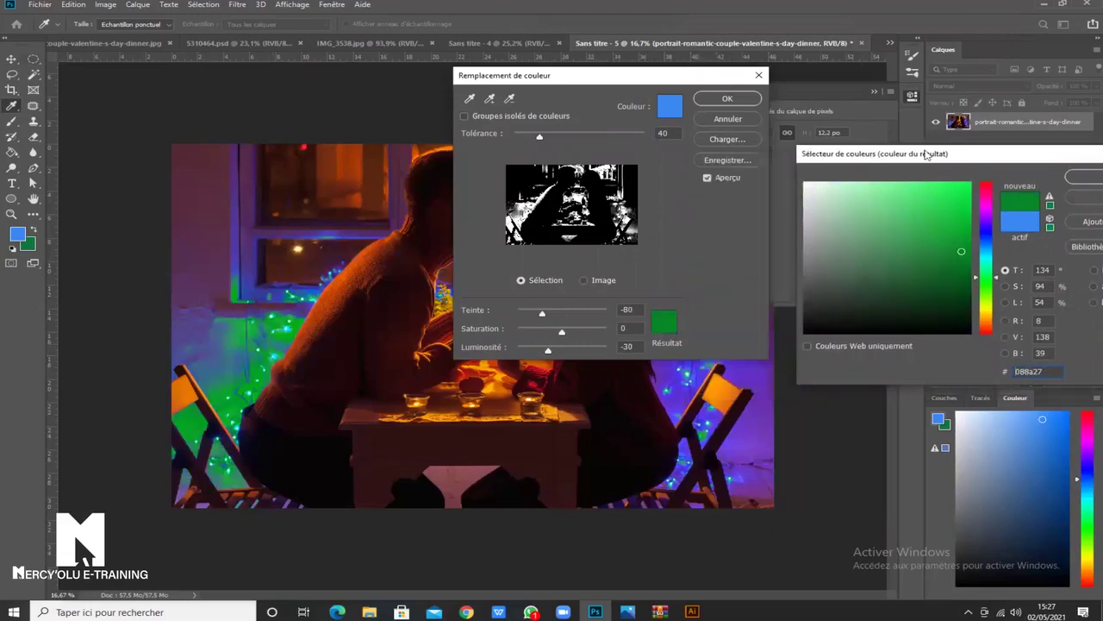
{"action": "left_click", "coordinate": [962, 205]}
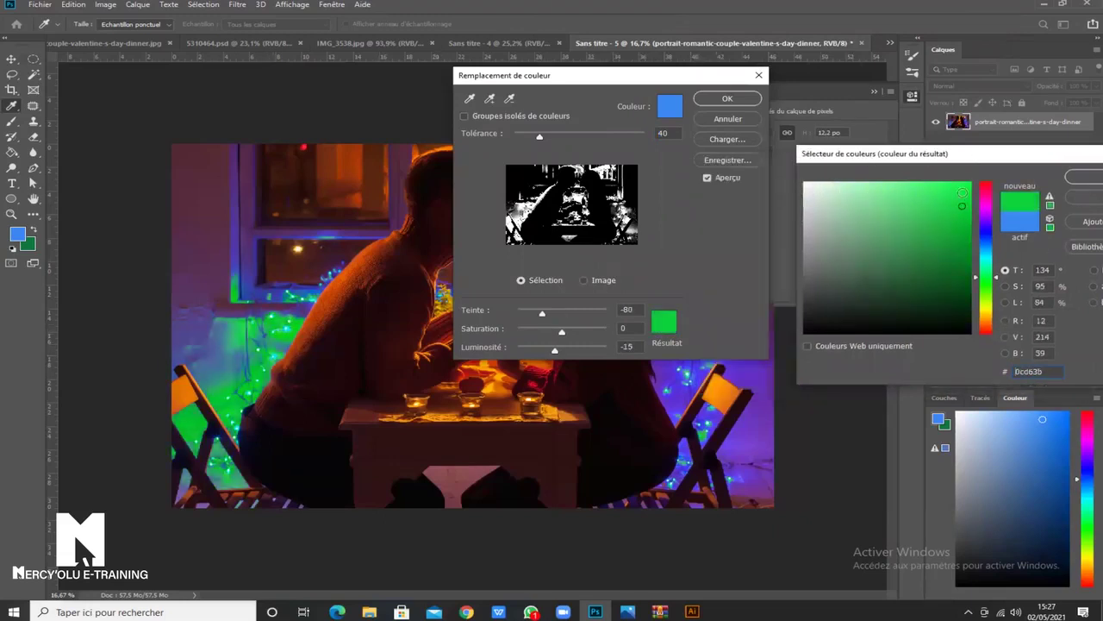
{"action": "left_click", "coordinate": [937, 199]}
{"action": "left_click", "coordinate": [905, 220]}
{"action": "left_click", "coordinate": [963, 185]}
{"action": "left_click_drag", "start_coordinate": [966, 254], "coordinate": [969, 193]}
{"action": "left_click", "coordinate": [967, 183]}
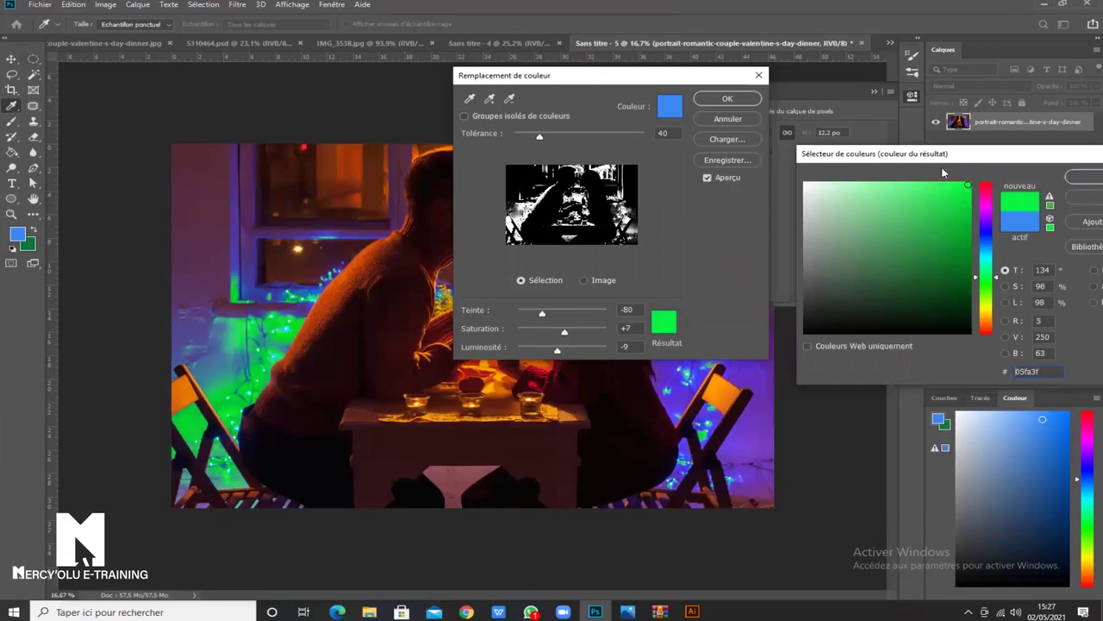
{"action": "left_click_drag", "start_coordinate": [944, 154], "coordinate": [836, 162]}
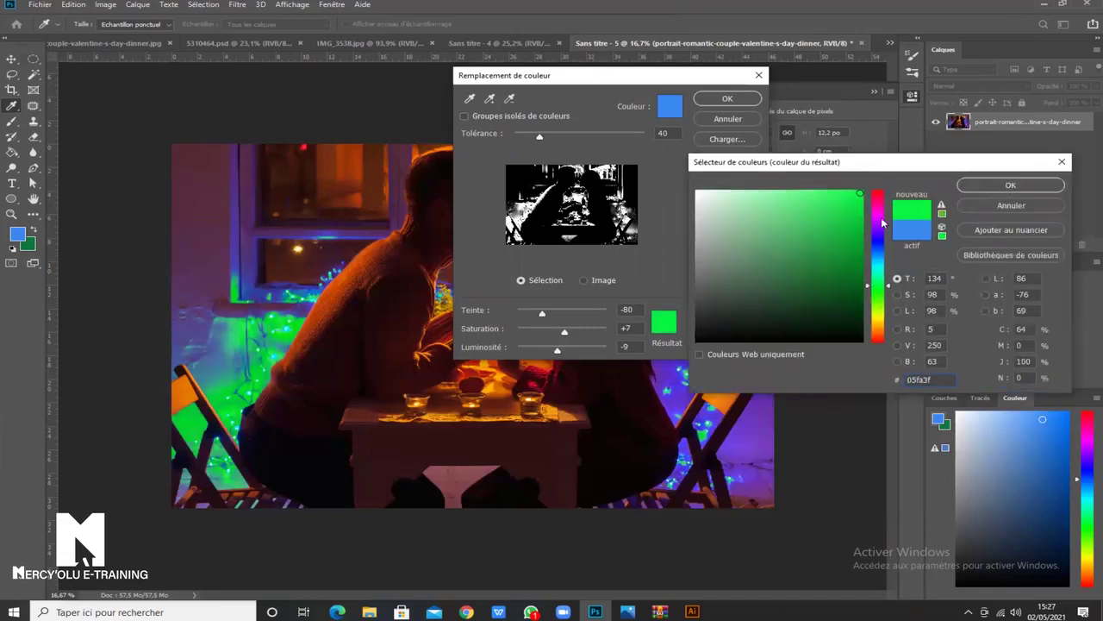
{"action": "left_click", "coordinate": [858, 209]}
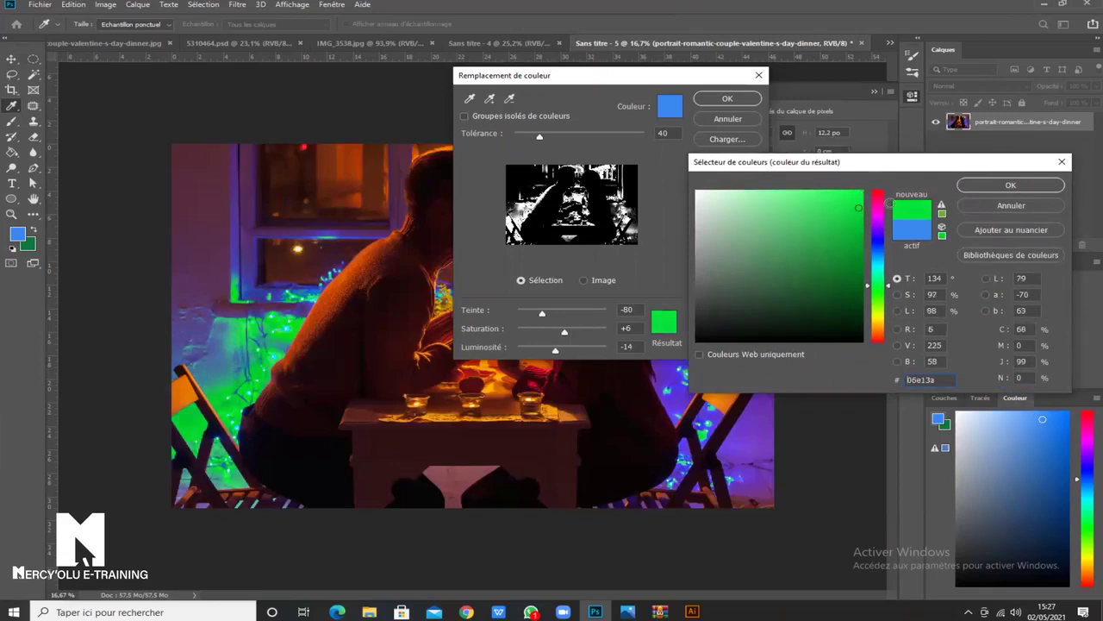
{"action": "left_click", "coordinate": [1000, 188]}
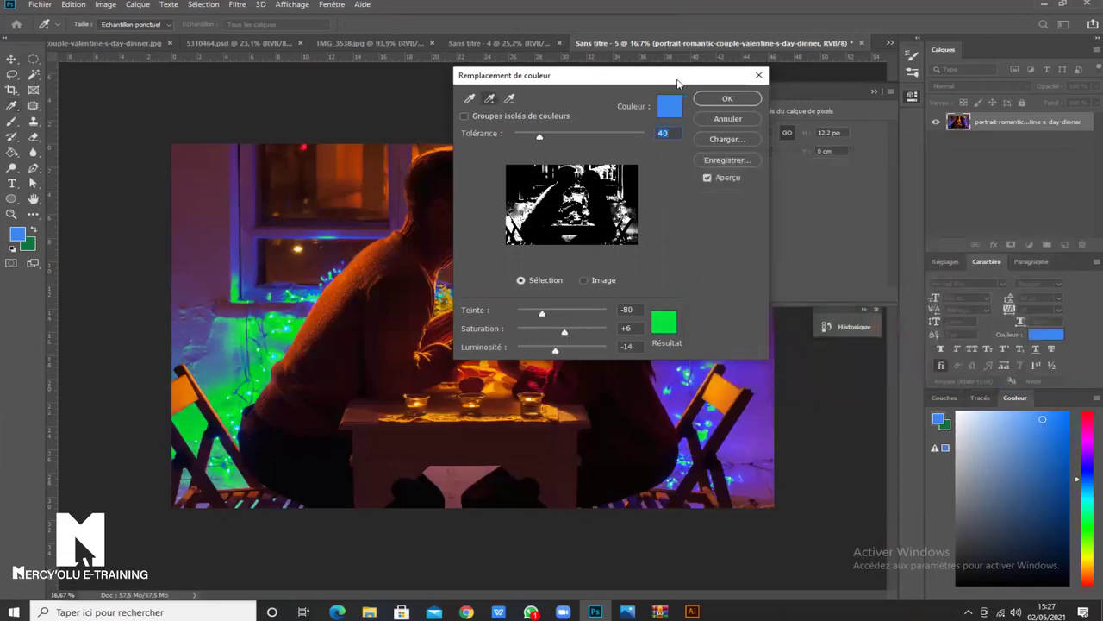
Add the remaining purple-blue wall and floor tones around the woman's chair to the selection and apply the colour replacement.
{"action": "left_click_drag", "start_coordinate": [678, 84], "coordinate": [931, 66]}
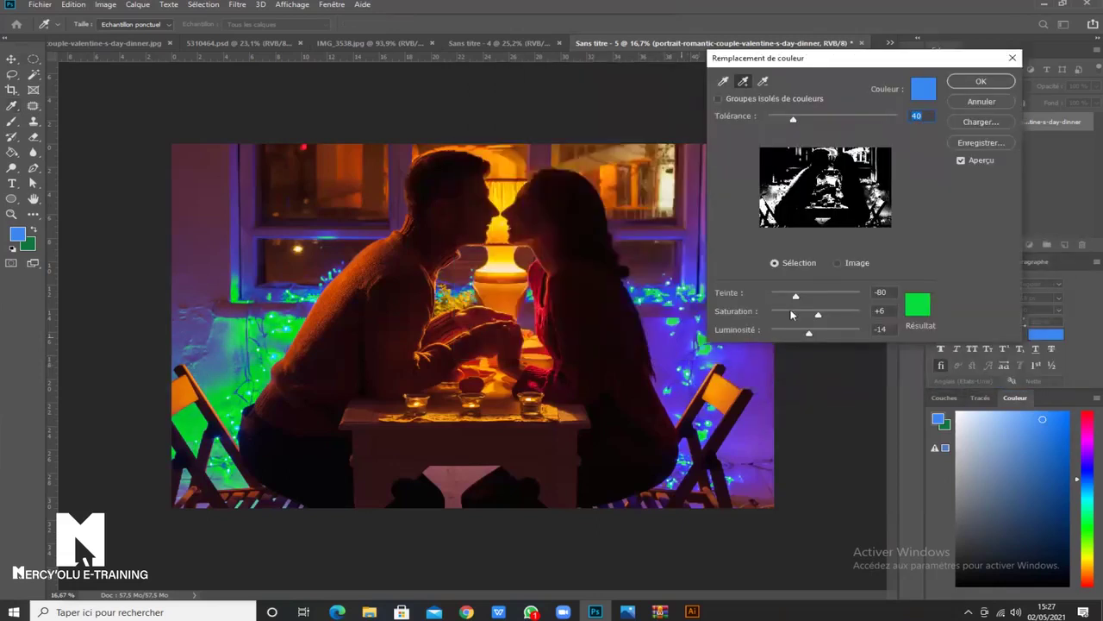
{"action": "left_click", "coordinate": [746, 82]}
{"action": "left_click", "coordinate": [695, 343]}
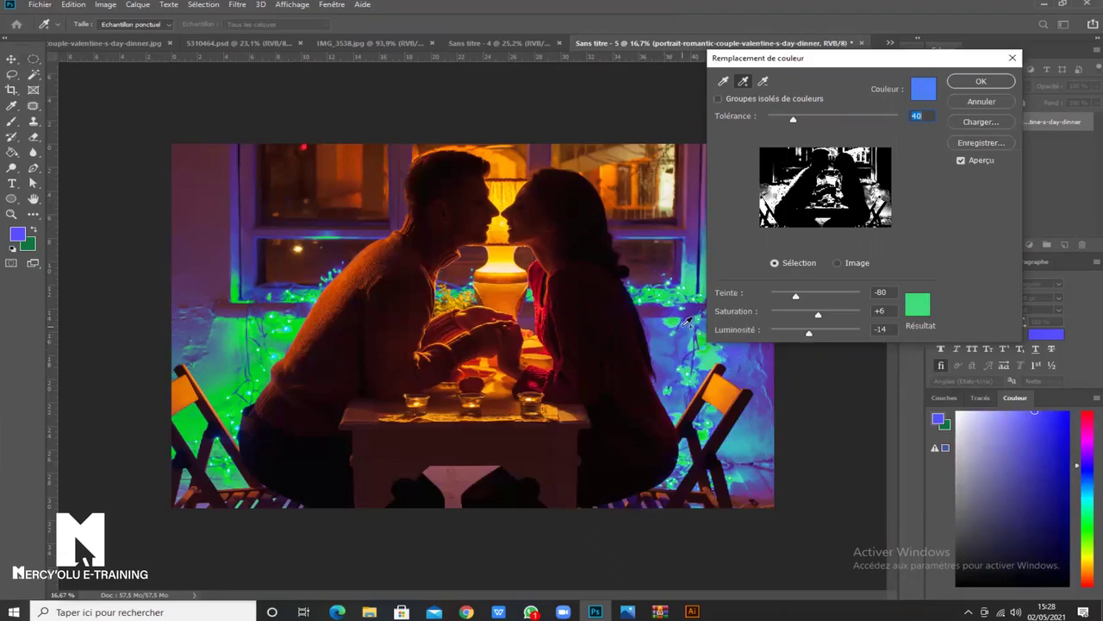
{"action": "left_click", "coordinate": [688, 324]}
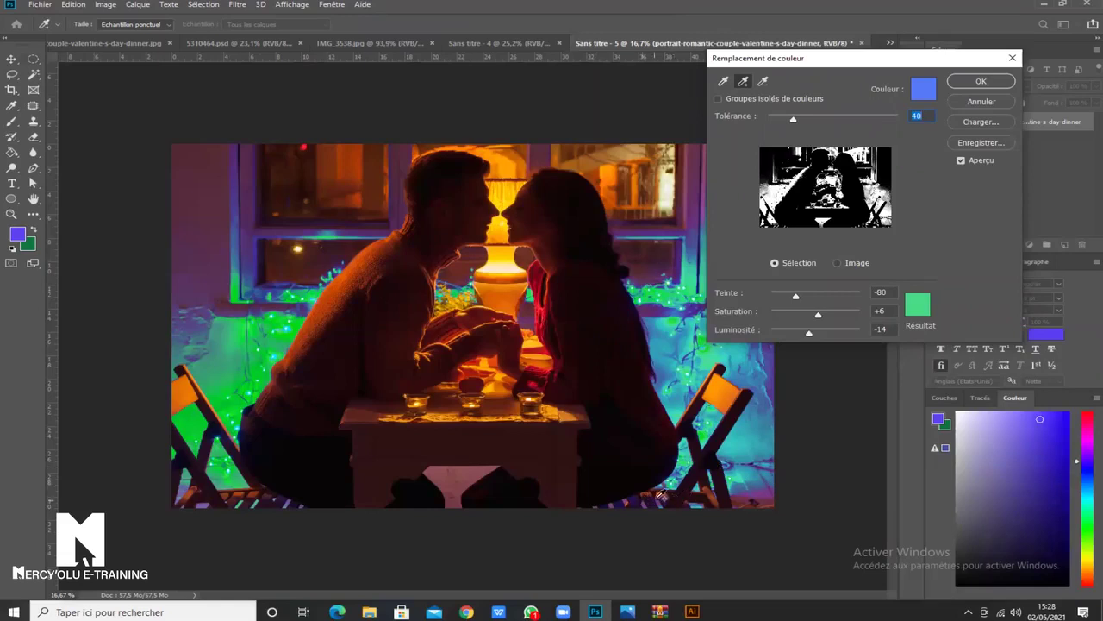
{"action": "left_click", "coordinate": [739, 480]}
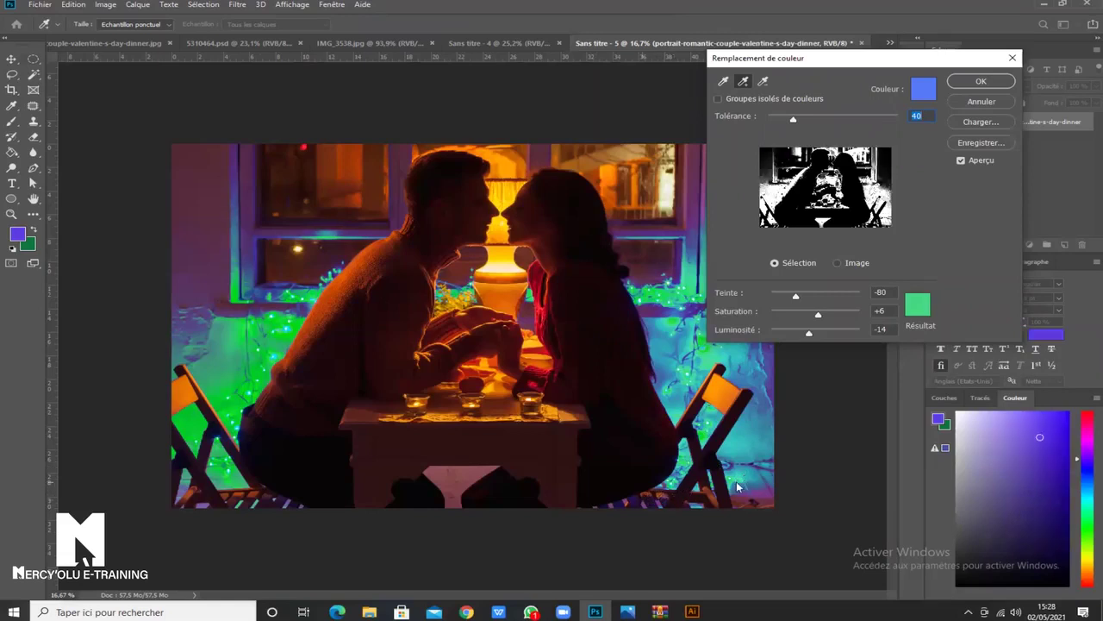
{"action": "left_click", "coordinate": [641, 500]}
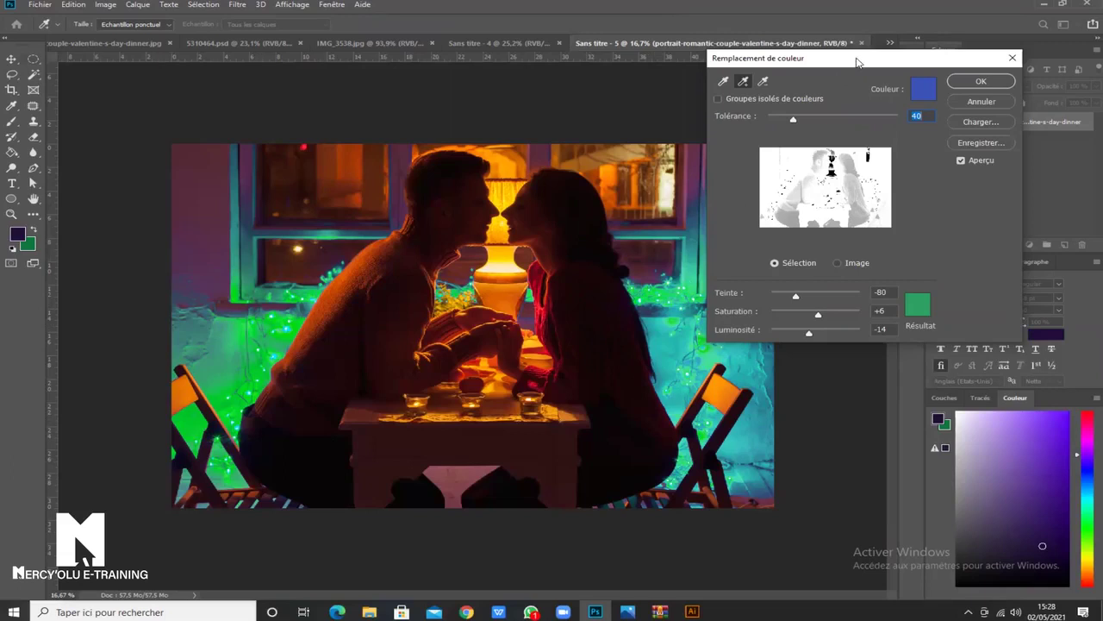
{"action": "left_click_drag", "start_coordinate": [858, 62], "coordinate": [929, 77]}
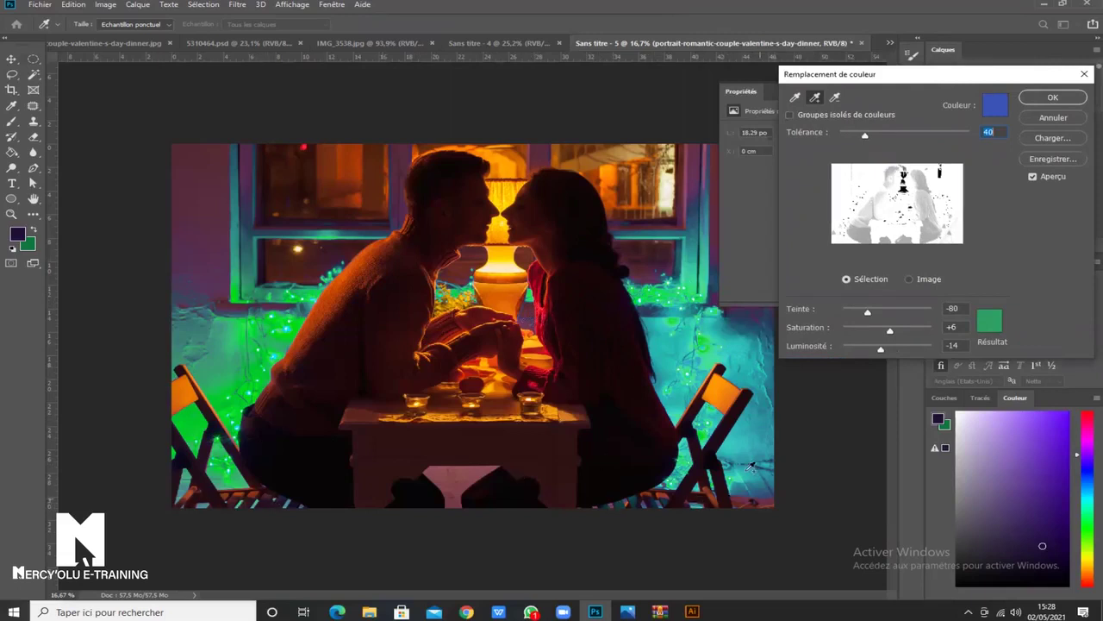
{"action": "left_click_drag", "start_coordinate": [936, 80], "coordinate": [829, 82]}
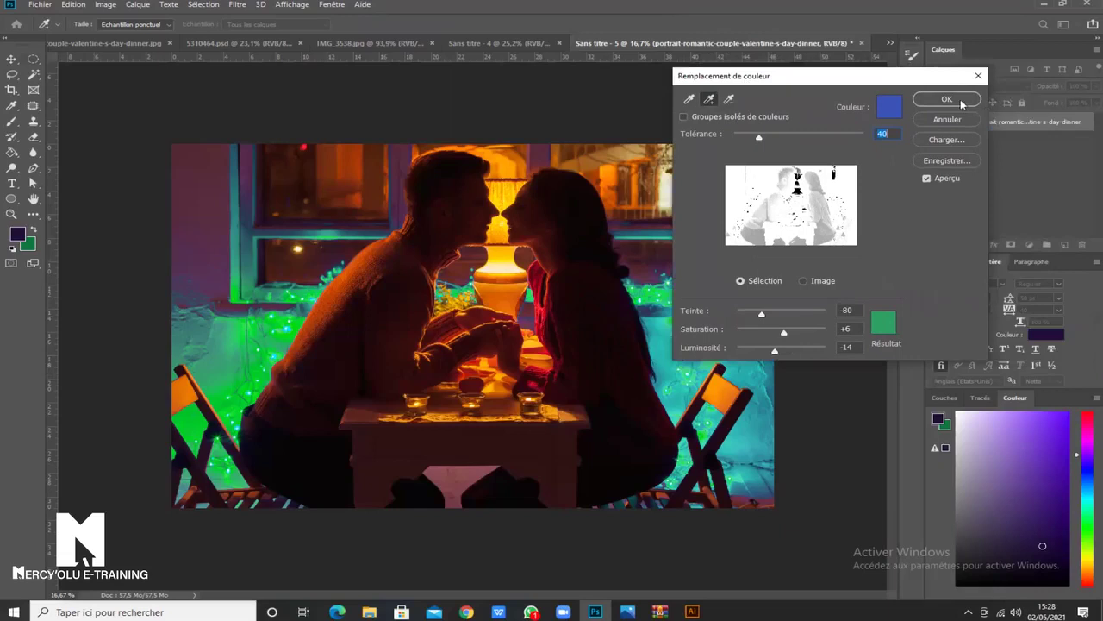
{"action": "left_click", "coordinate": [946, 101]}
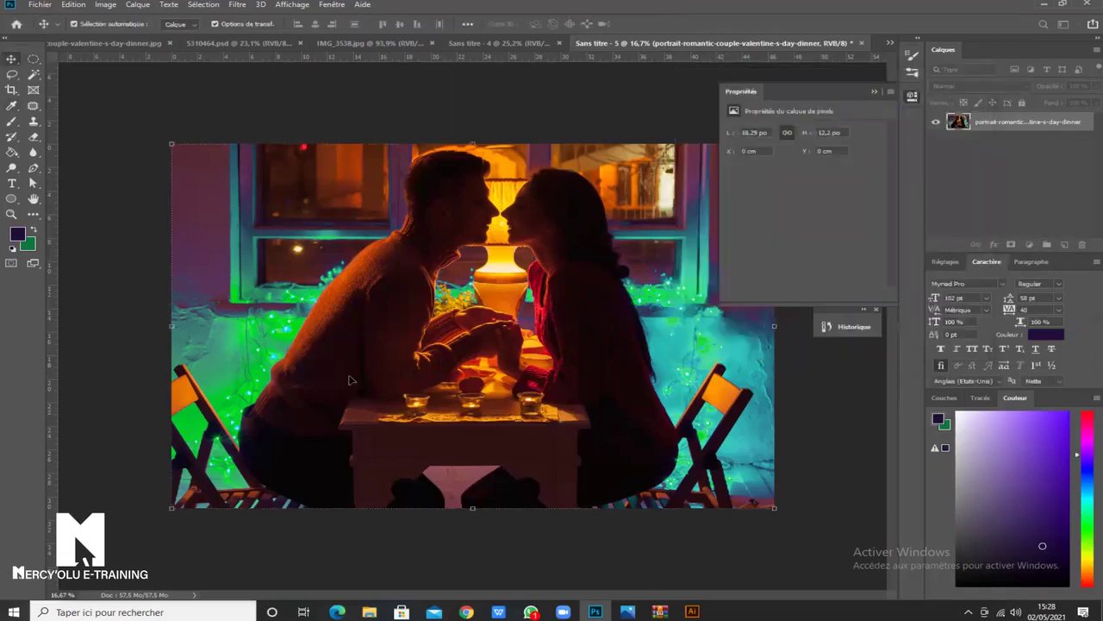
Examine the recoloured wall, string lights, chair legs and floor around the woman's side of the dinner photo.
{"action": "scroll", "coordinate": [366, 381], "scroll_direction": "up", "scroll_amount": 3}
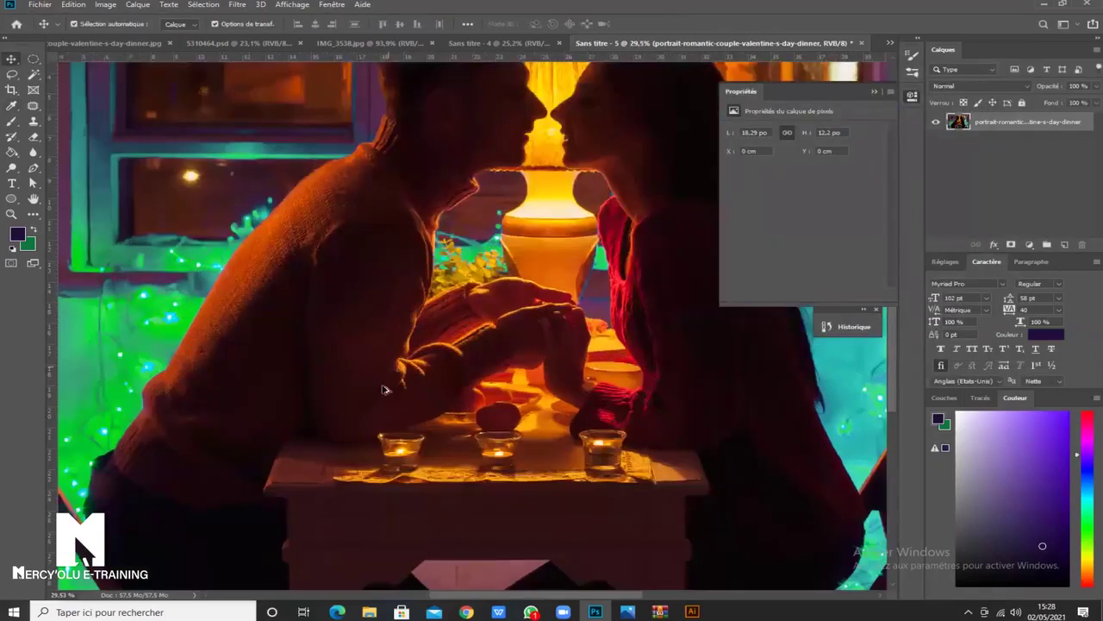
{"action": "scroll", "coordinate": [321, 382], "scroll_direction": "down", "scroll_amount": 2}
{"action": "scroll", "coordinate": [749, 392], "scroll_direction": "up", "scroll_amount": 4}
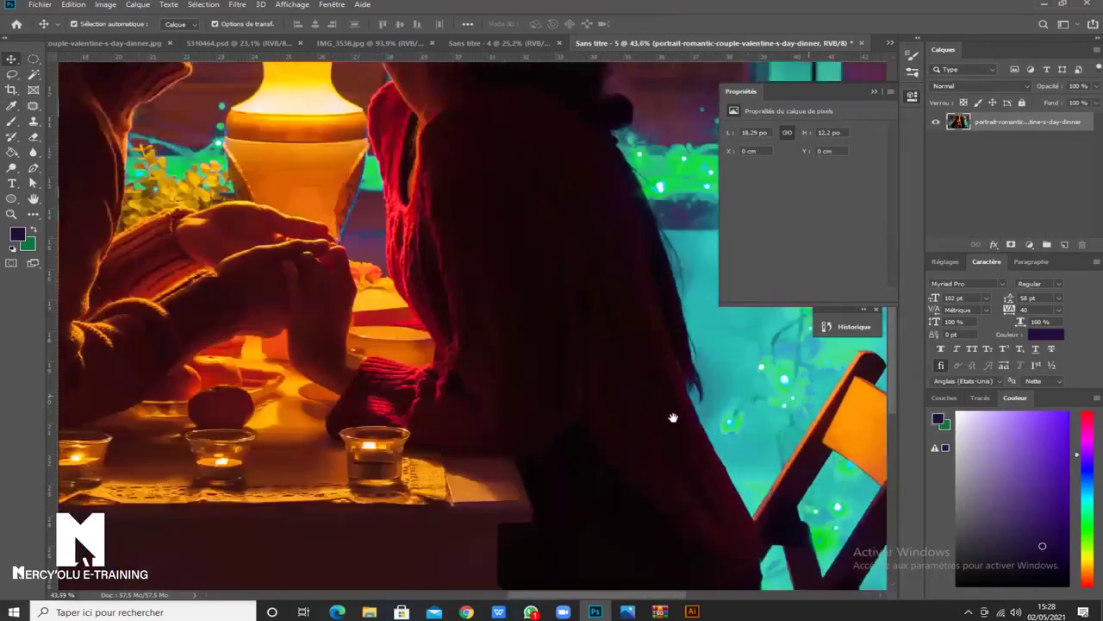
{"action": "left_click_drag", "start_coordinate": [674, 417], "coordinate": [507, 430]}
{"action": "scroll", "coordinate": [525, 442], "scroll_direction": "up", "scroll_amount": 3}
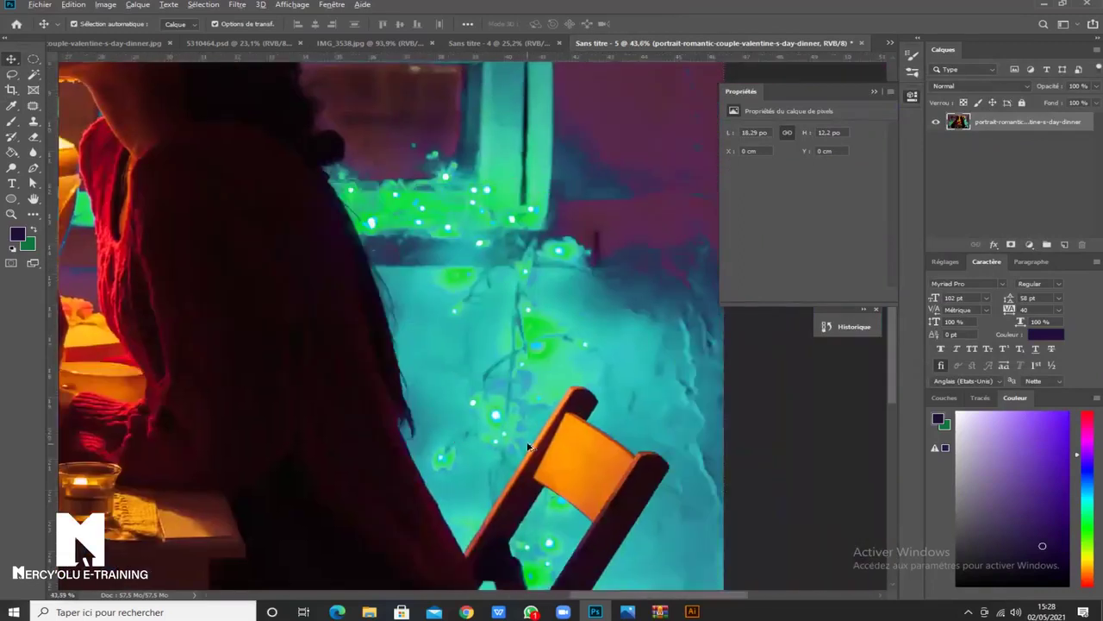
{"action": "scroll", "coordinate": [345, 419], "scroll_direction": "up", "scroll_amount": 2}
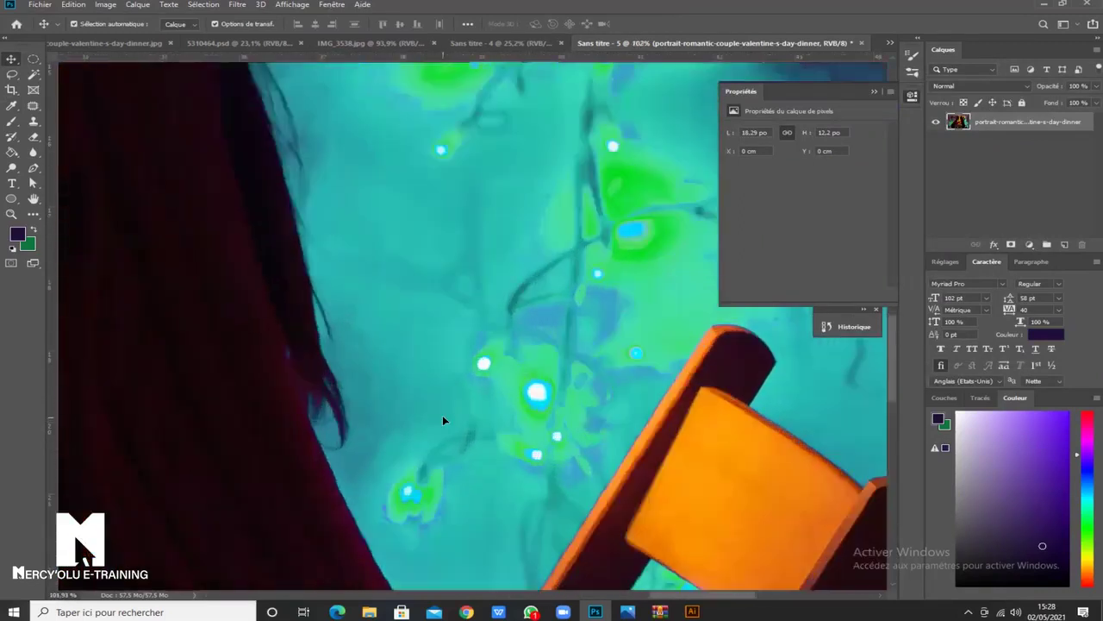
{"action": "left_click_drag", "start_coordinate": [622, 402], "coordinate": [466, 112]}
{"action": "left_click_drag", "start_coordinate": [371, 449], "coordinate": [431, 291]}
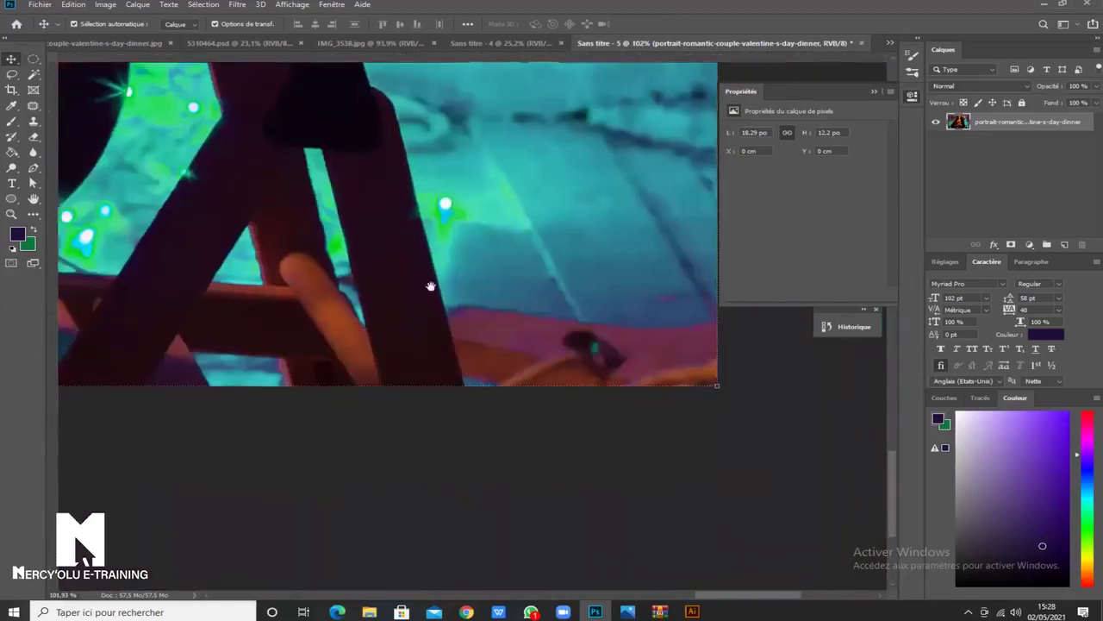
{"action": "left_click_drag", "start_coordinate": [128, 344], "coordinate": [460, 330]}
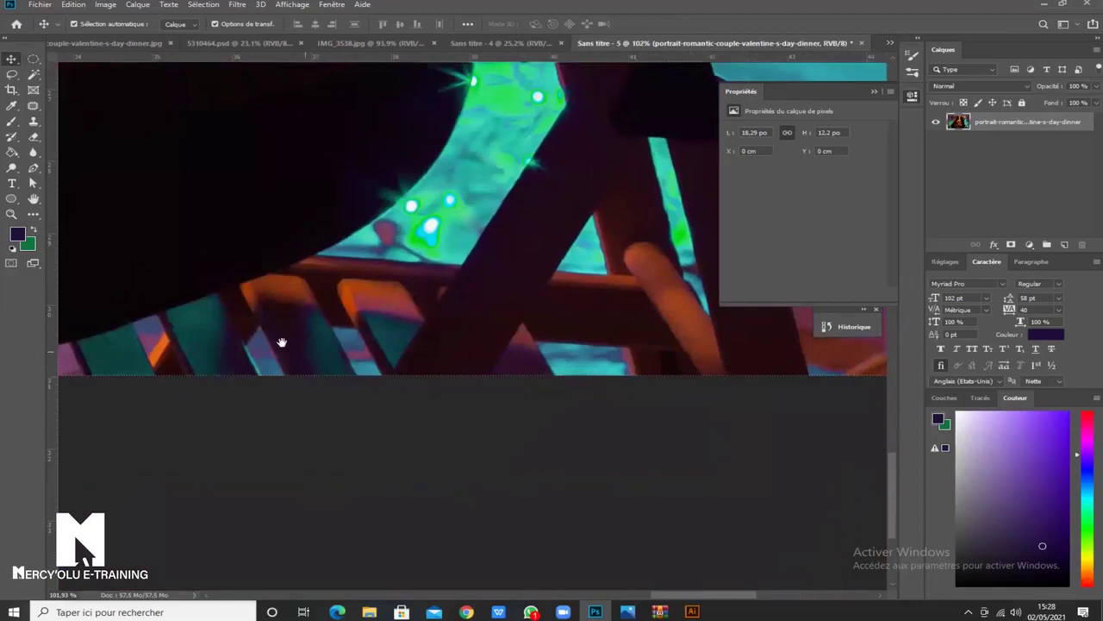
{"action": "left_click_drag", "start_coordinate": [122, 362], "coordinate": [217, 353]}
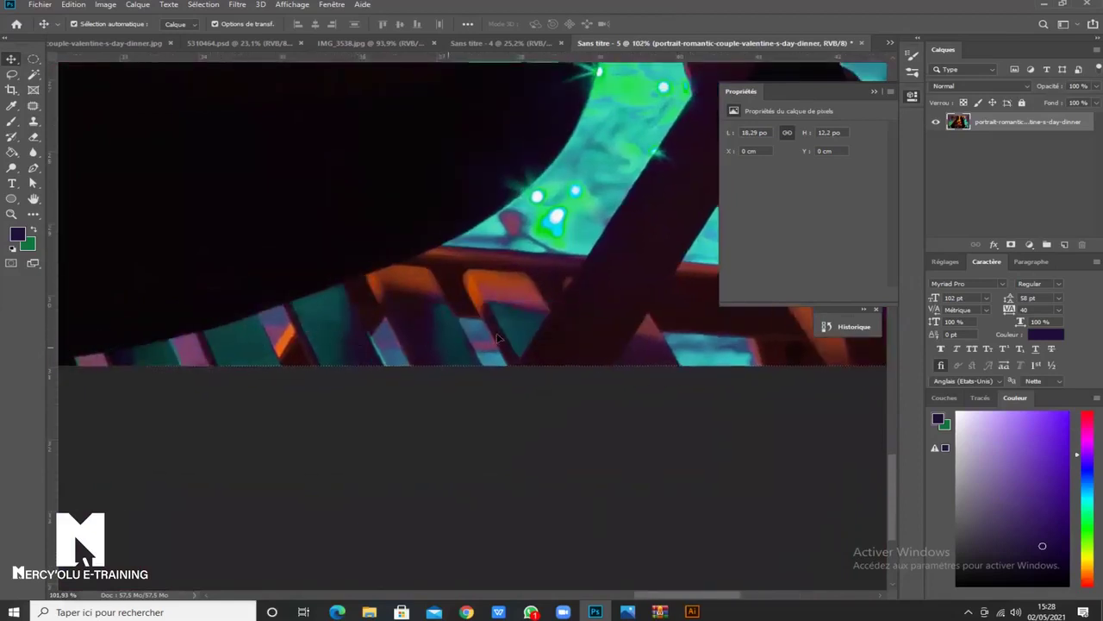
{"action": "scroll", "coordinate": [561, 318], "scroll_direction": "down", "scroll_amount": 3}
{"action": "scroll", "coordinate": [561, 318], "scroll_direction": "left", "scroll_amount": 5}
{"action": "scroll", "coordinate": [489, 435], "scroll_direction": "down", "scroll_amount": 3}
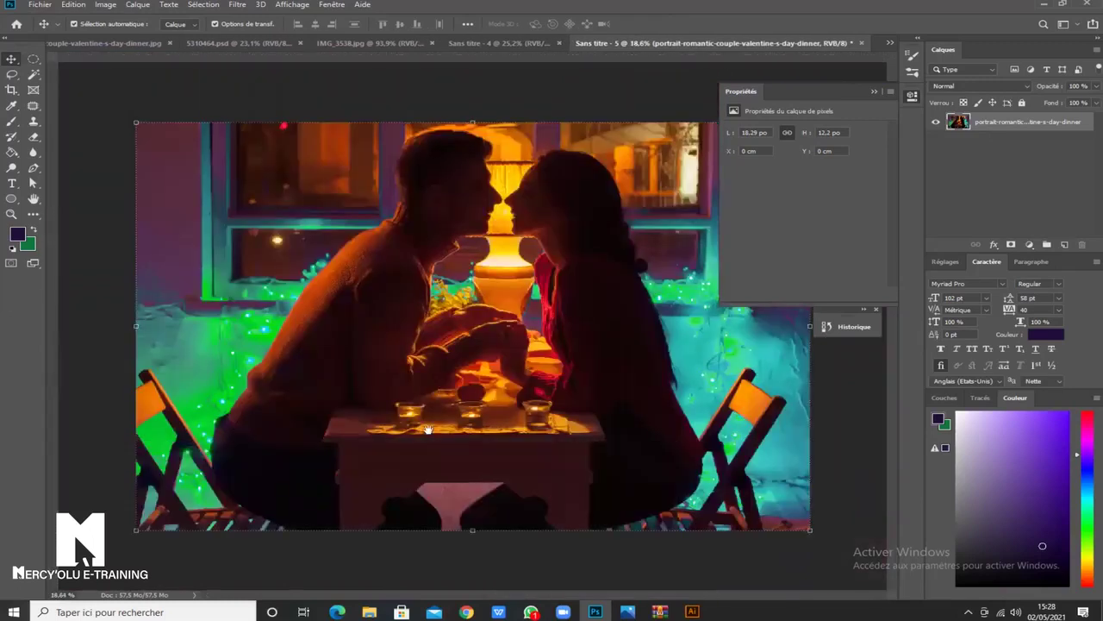
Examine the green lights and wall behind the man, and the overall look of the recoloured photo.
{"action": "scroll", "coordinate": [323, 414], "scroll_direction": "up", "scroll_amount": 3}
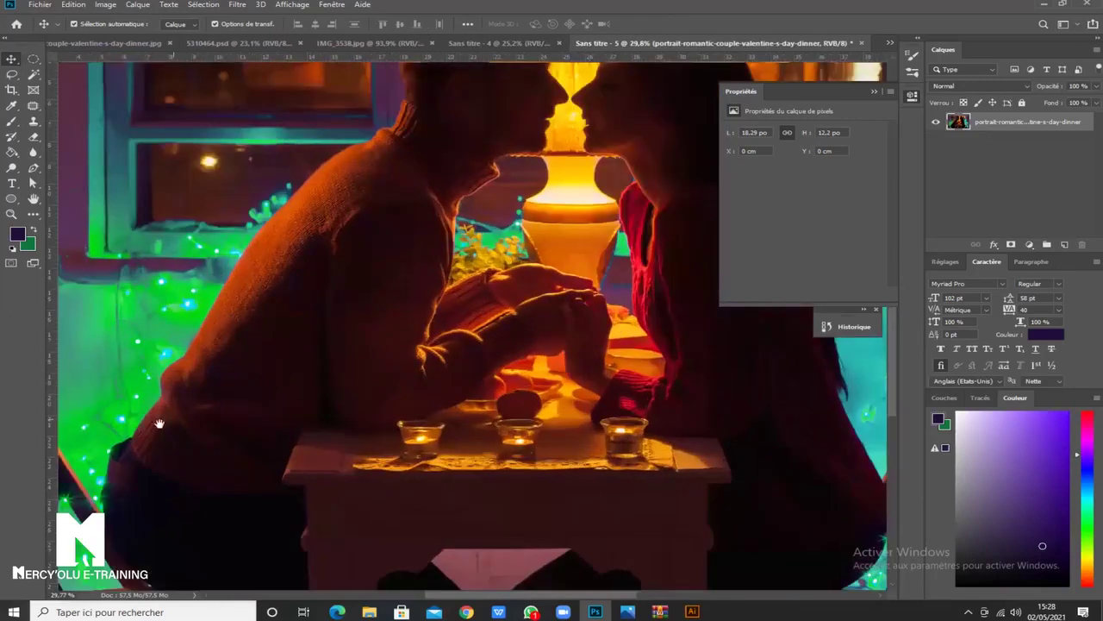
{"action": "scroll", "coordinate": [326, 406], "scroll_direction": "up", "scroll_amount": 3}
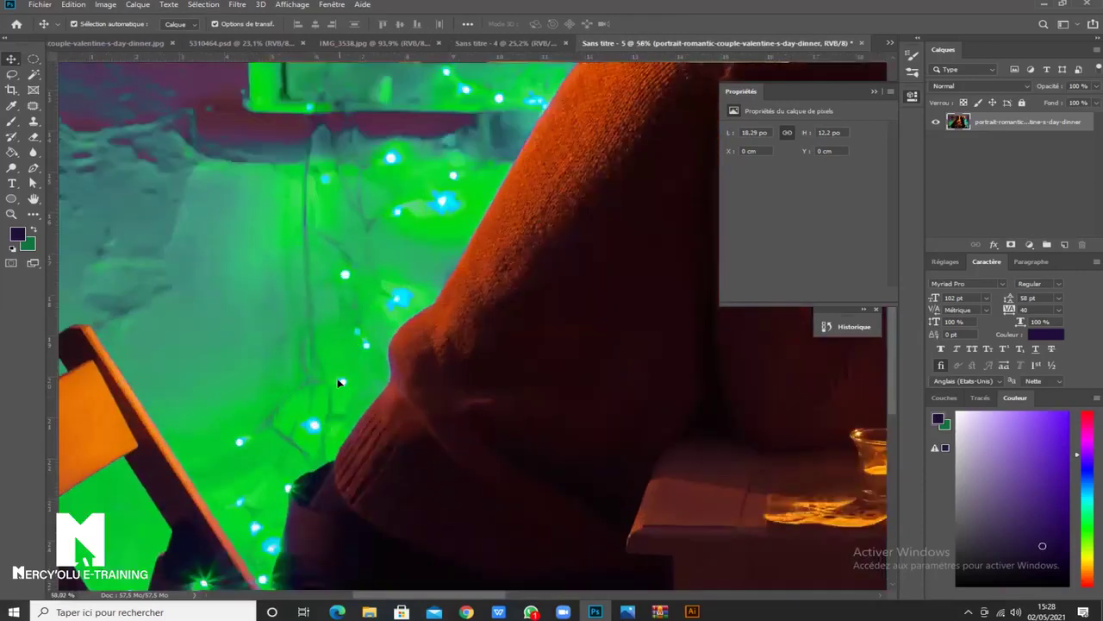
{"action": "scroll", "coordinate": [216, 381], "scroll_direction": "down", "scroll_amount": 5}
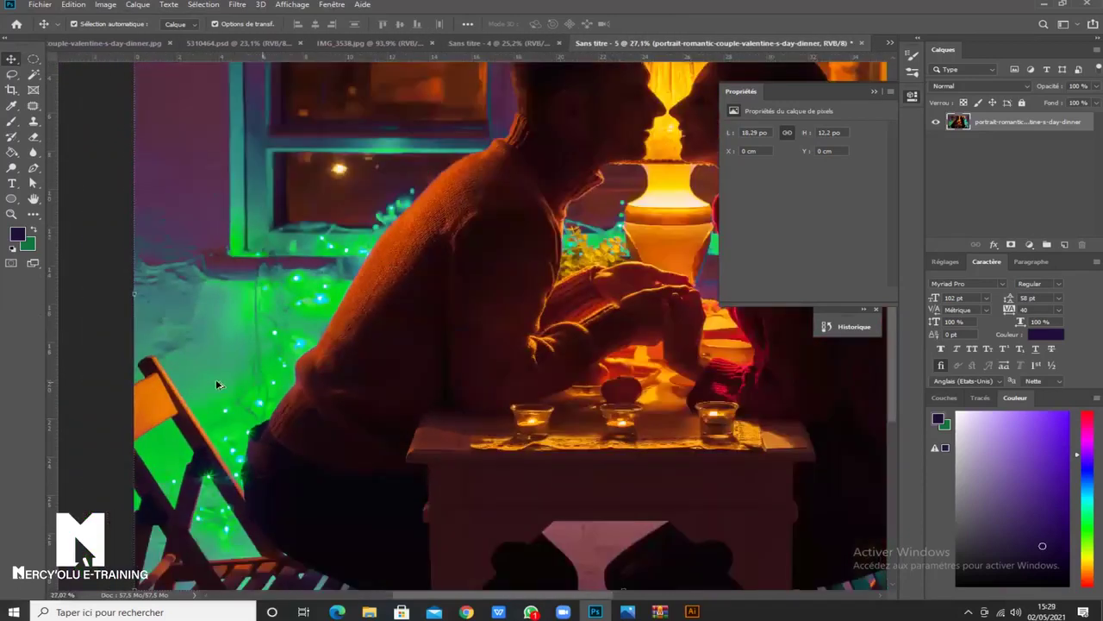
{"action": "scroll", "coordinate": [390, 362], "scroll_direction": "down", "scroll_amount": 1}
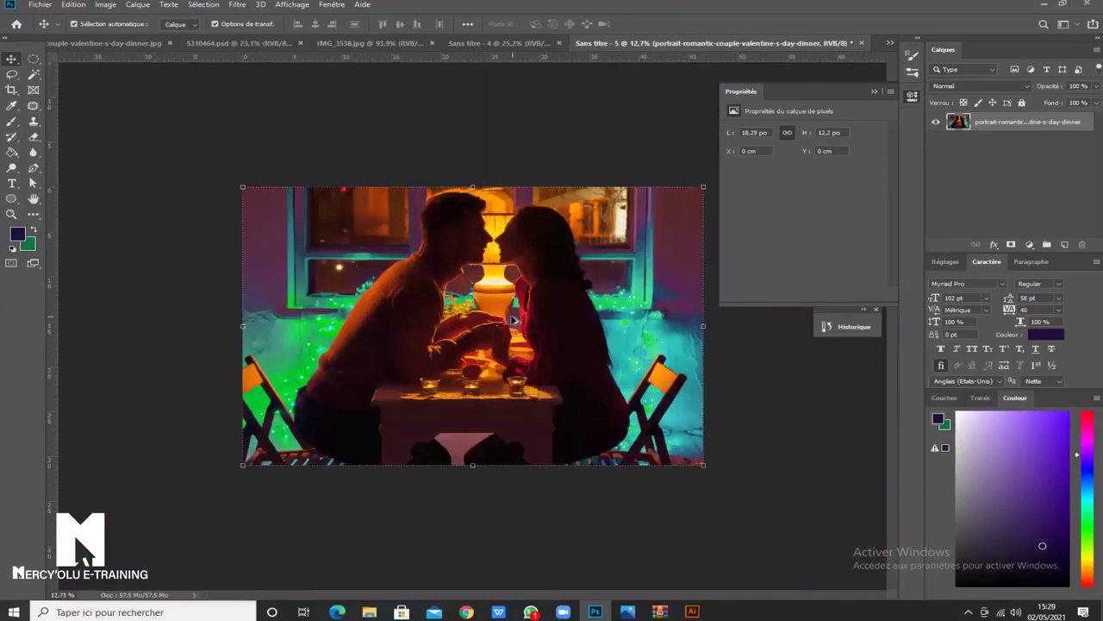
{"action": "scroll", "coordinate": [390, 302], "scroll_direction": "up", "scroll_amount": 3}
{"action": "scroll", "coordinate": [390, 302], "scroll_direction": "down", "scroll_amount": 2}
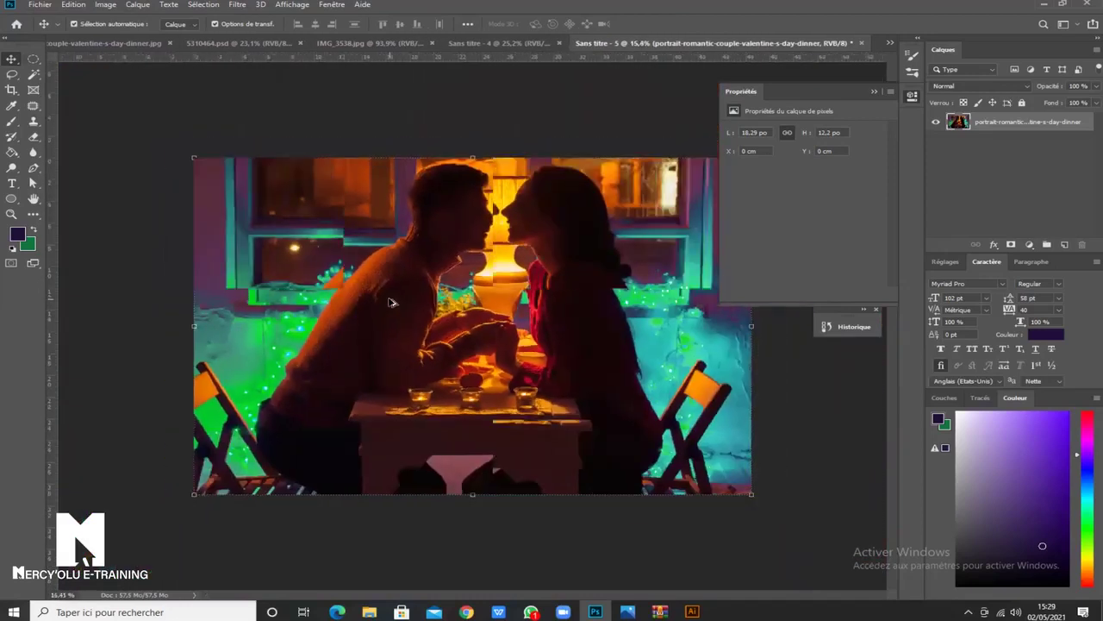
{"action": "scroll", "coordinate": [390, 302], "scroll_direction": "down", "scroll_amount": 1}
{"action": "scroll", "coordinate": [498, 319], "scroll_direction": "down", "scroll_amount": 1}
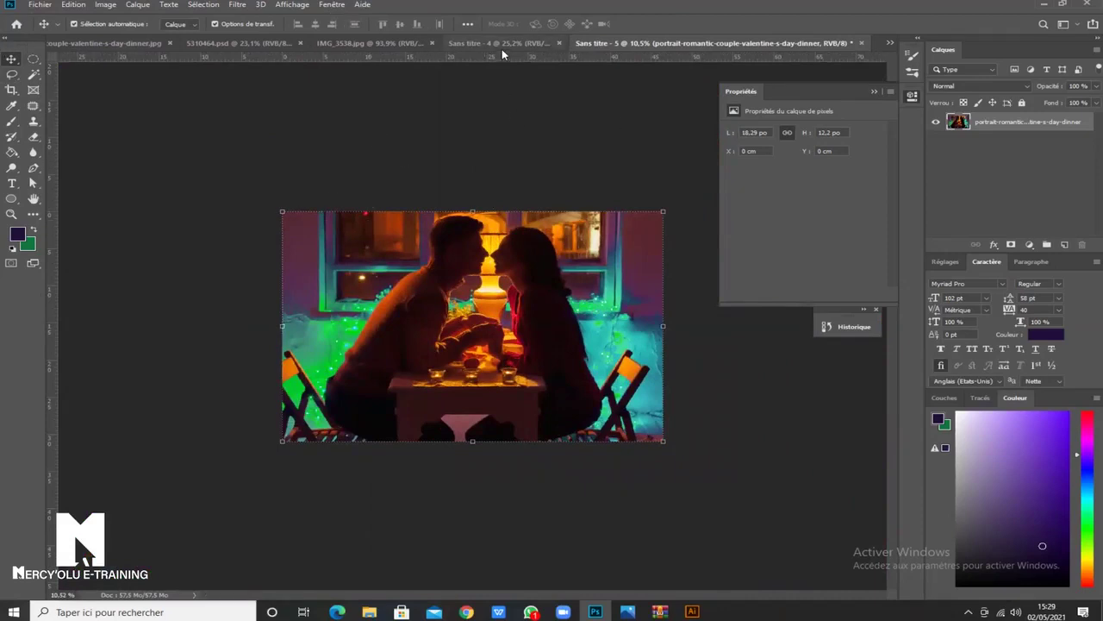
Compare the open documents: 5310464.psd, the original blue-lit dinner photo, Sans titre - 4 and the recoloured Sans titre - 5.
{"action": "left_click", "coordinate": [454, 42]}
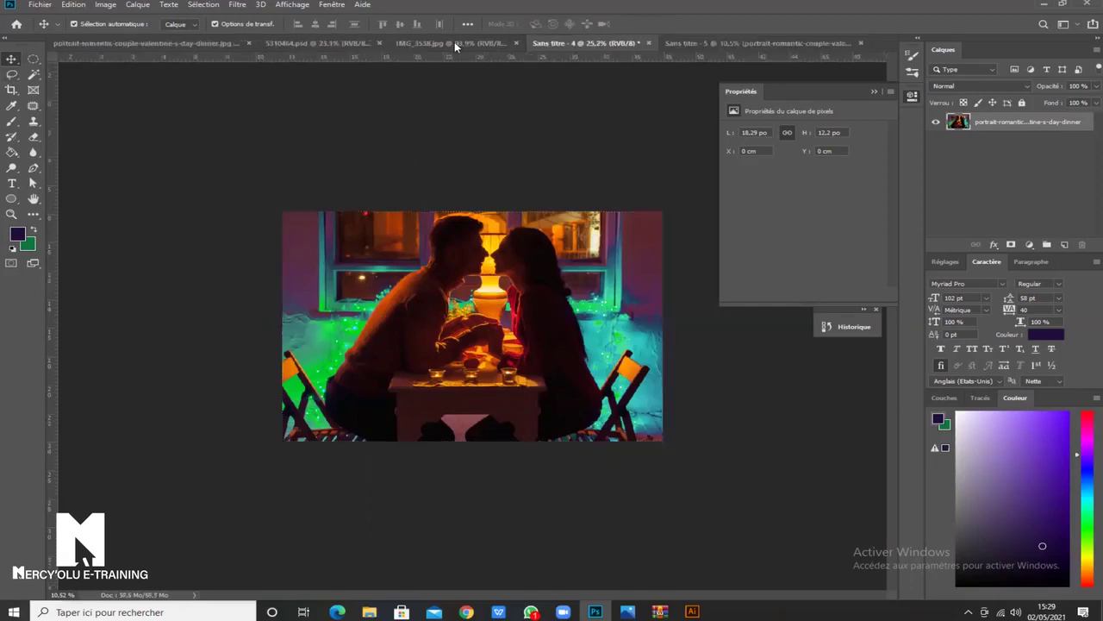
{"action": "left_click", "coordinate": [344, 46]}
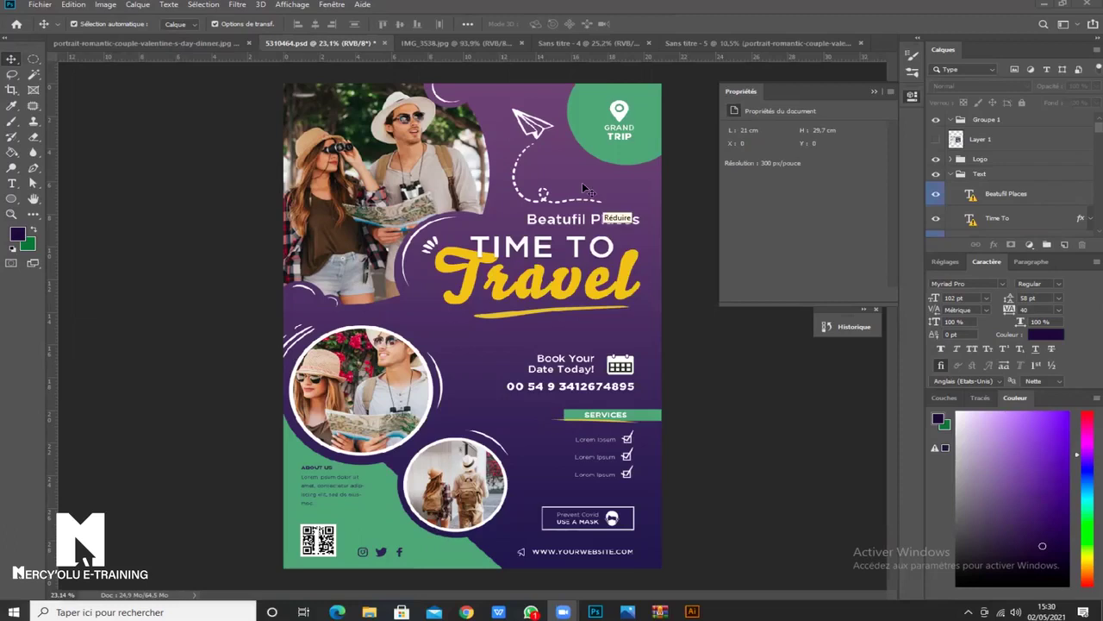
{"action": "left_click", "coordinate": [183, 41]}
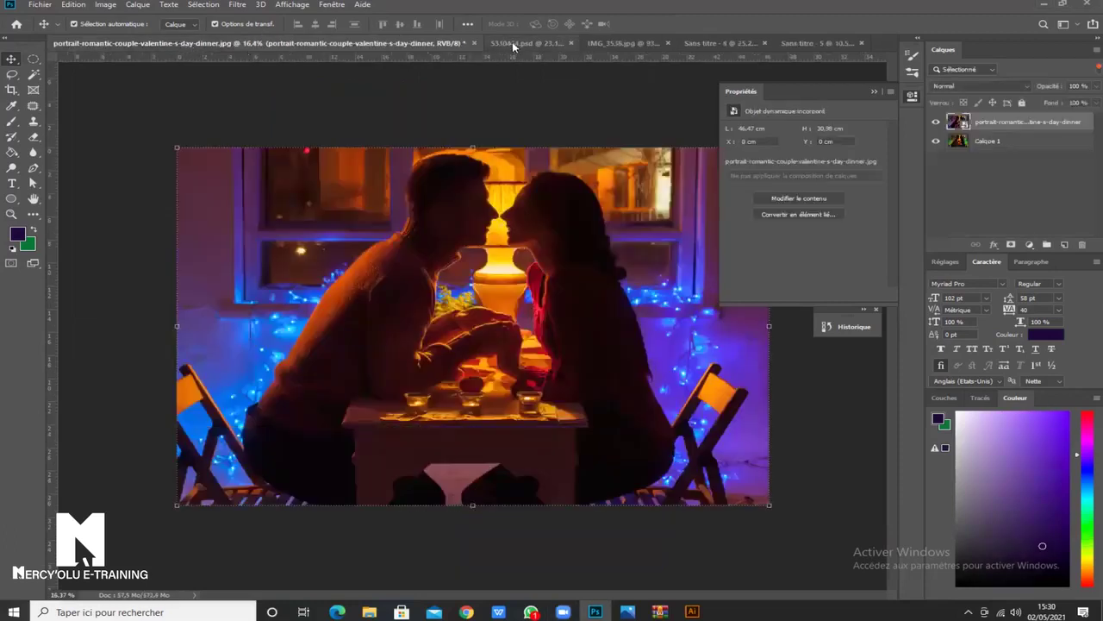
{"action": "left_click", "coordinate": [517, 44]}
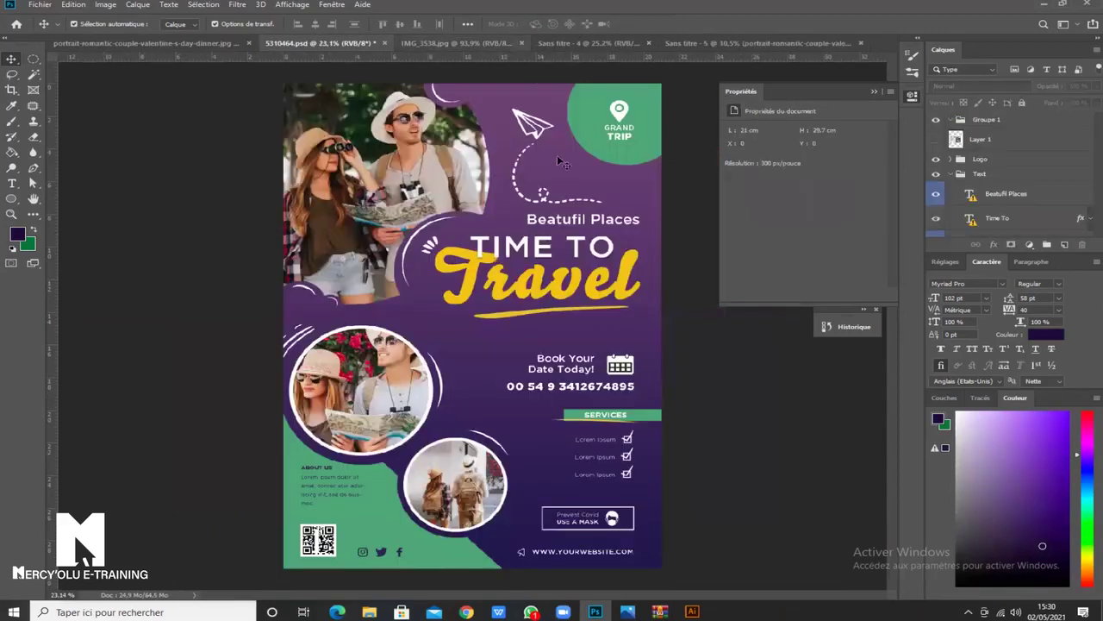
{"action": "left_click", "coordinate": [575, 44]}
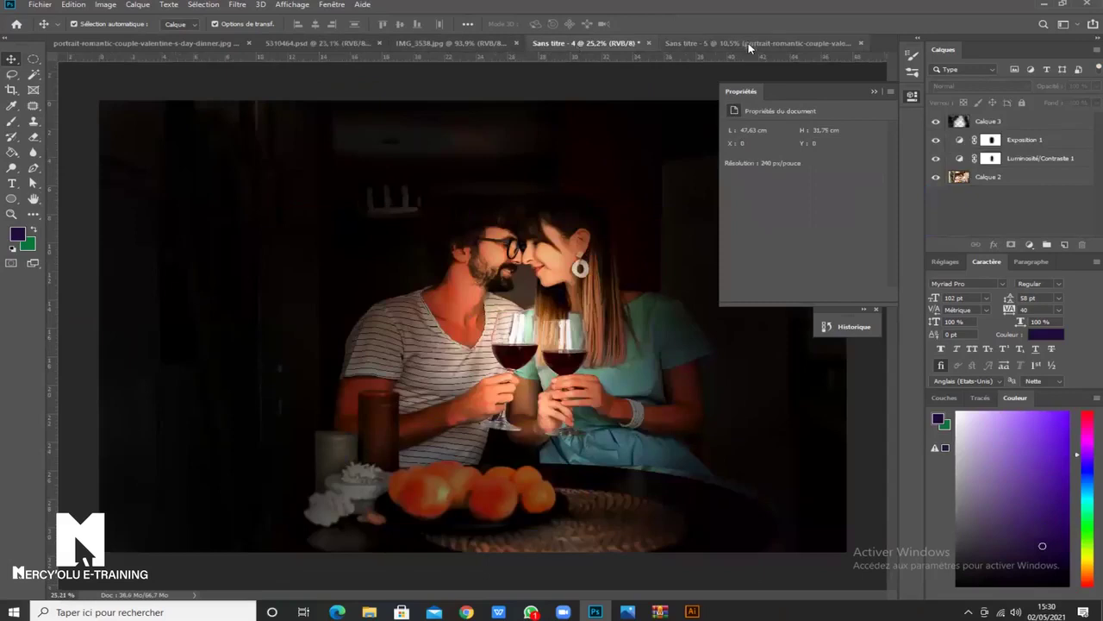
{"action": "left_click", "coordinate": [749, 44]}
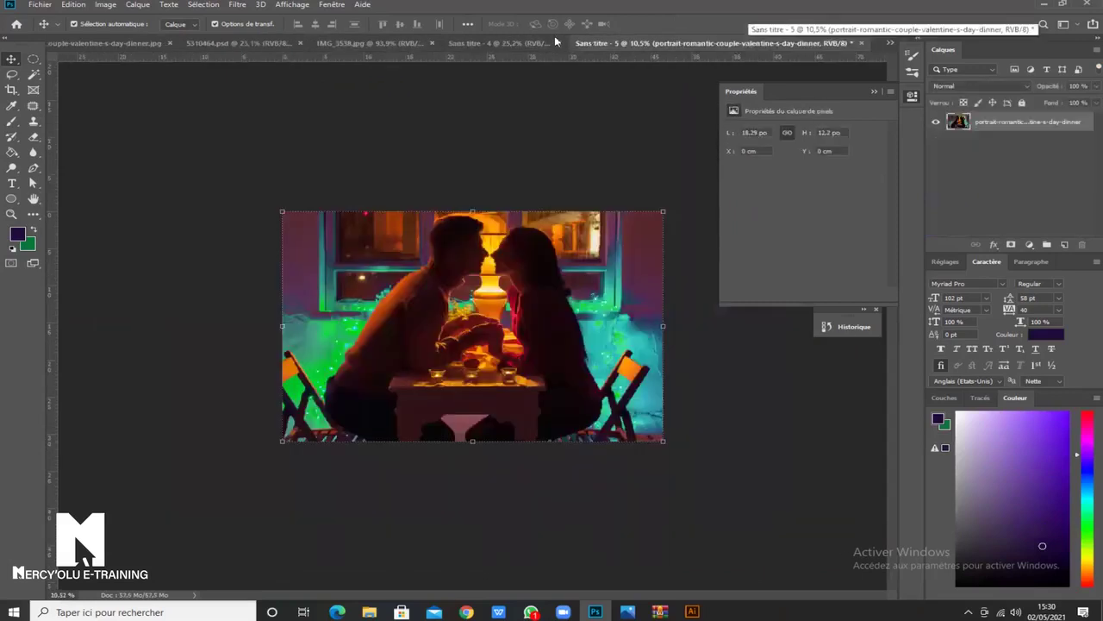
Return to the Sans titre - 4 wine couple photo and review the available adjustment layer types.
{"action": "left_click", "coordinate": [505, 44]}
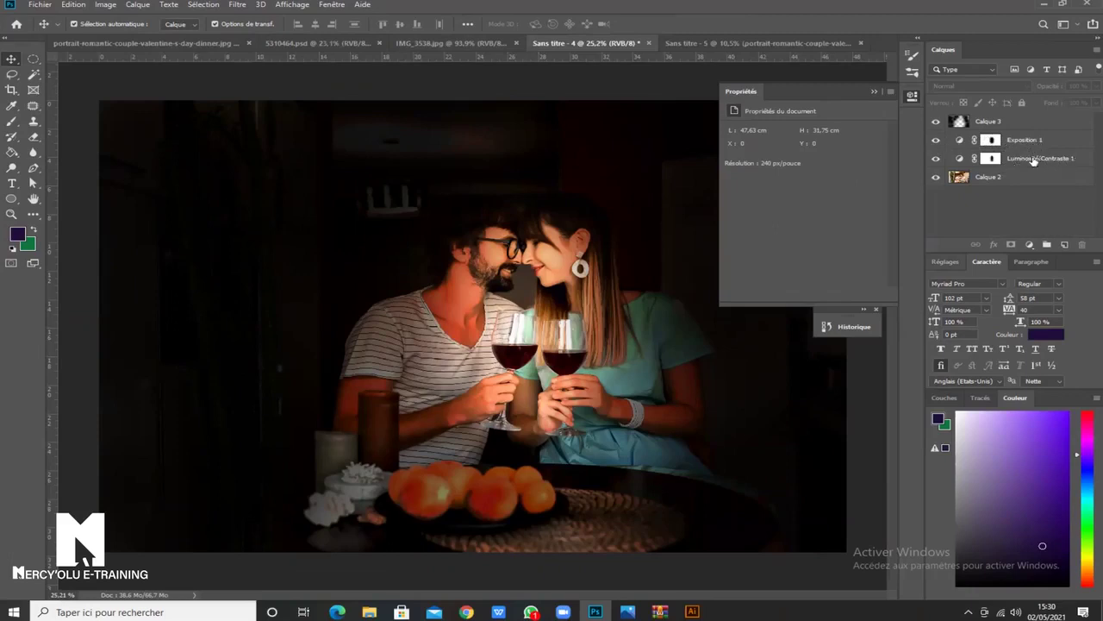
{"action": "left_click", "coordinate": [1030, 245]}
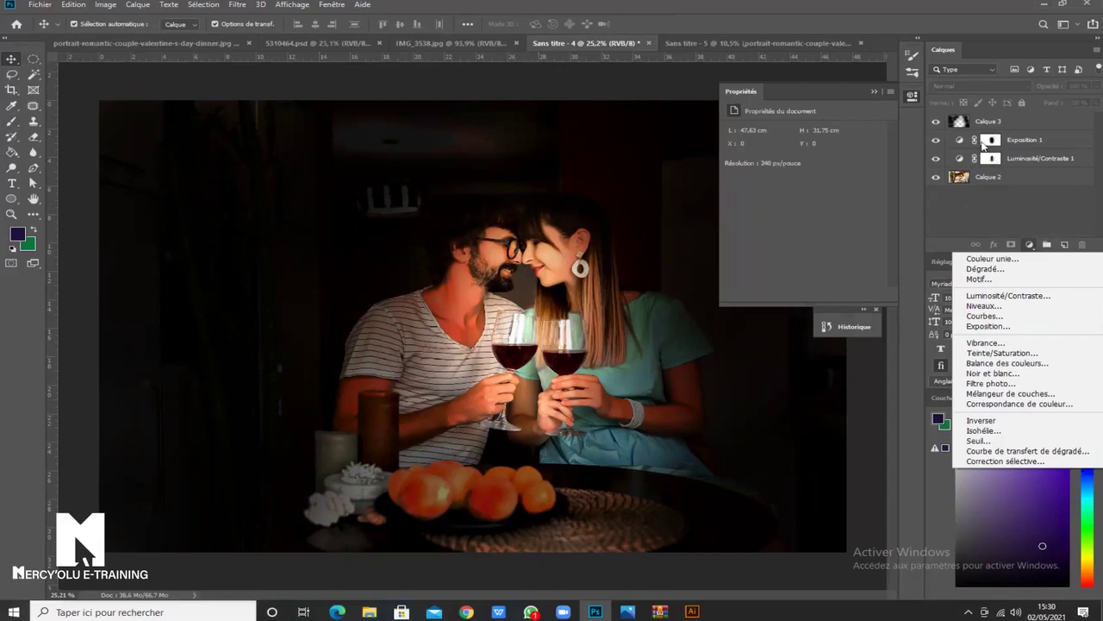
{"action": "left_click", "coordinate": [454, 416]}
Paint white over the couple on the Exposition 1 layer mask with a 1340 px brush to restore the darkening there.
{"action": "scroll", "coordinate": [472, 397], "scroll_direction": "up", "scroll_amount": 3}
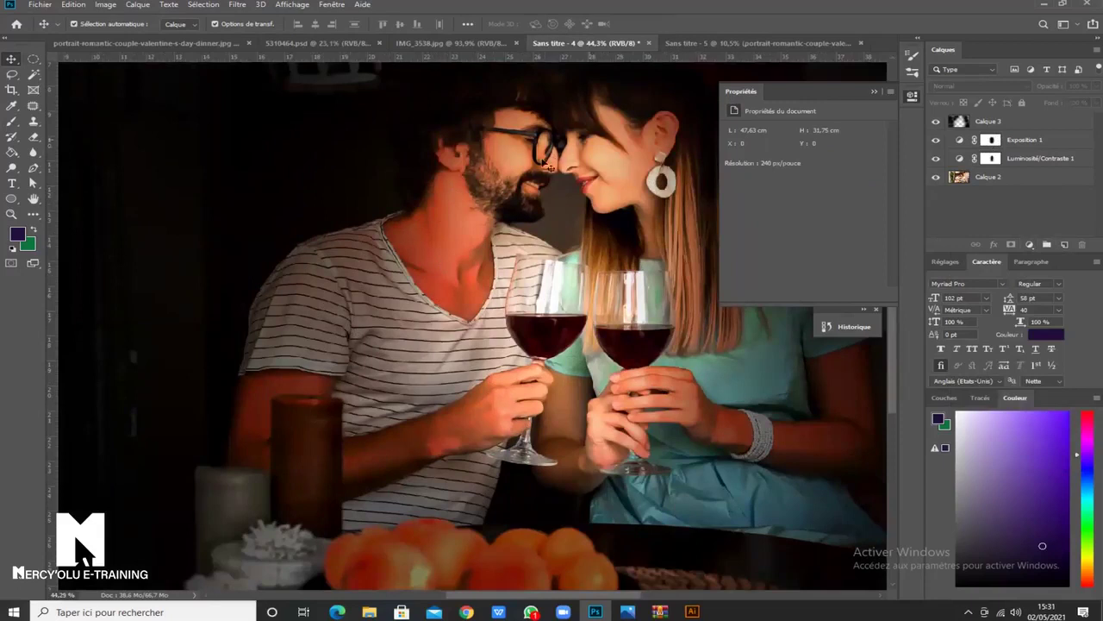
{"action": "left_click", "coordinate": [992, 141]}
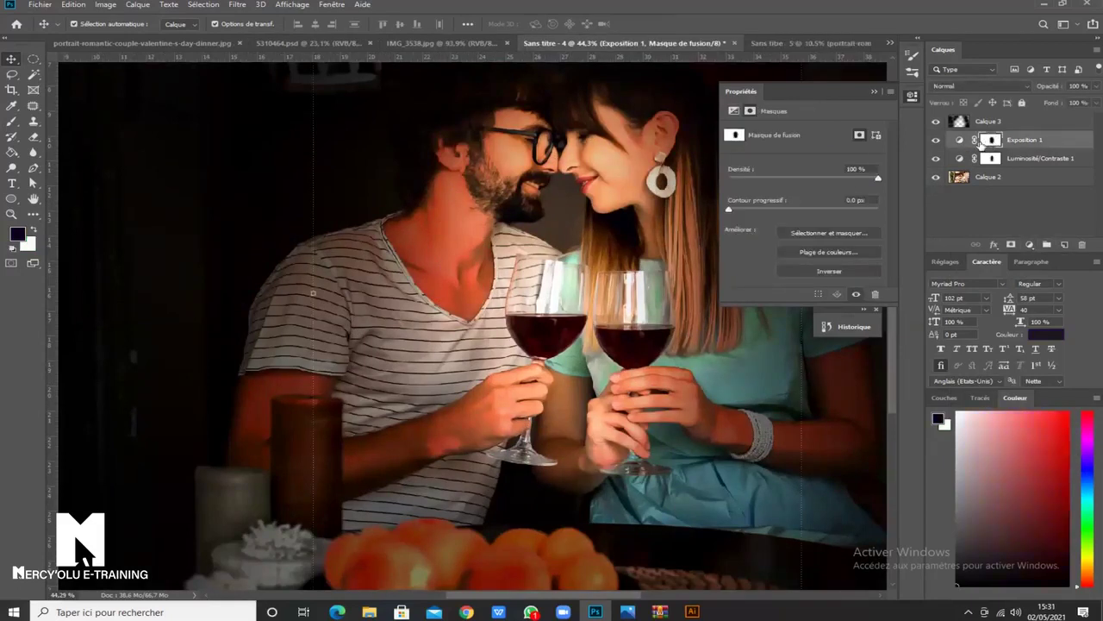
{"action": "left_click", "coordinate": [10, 123]}
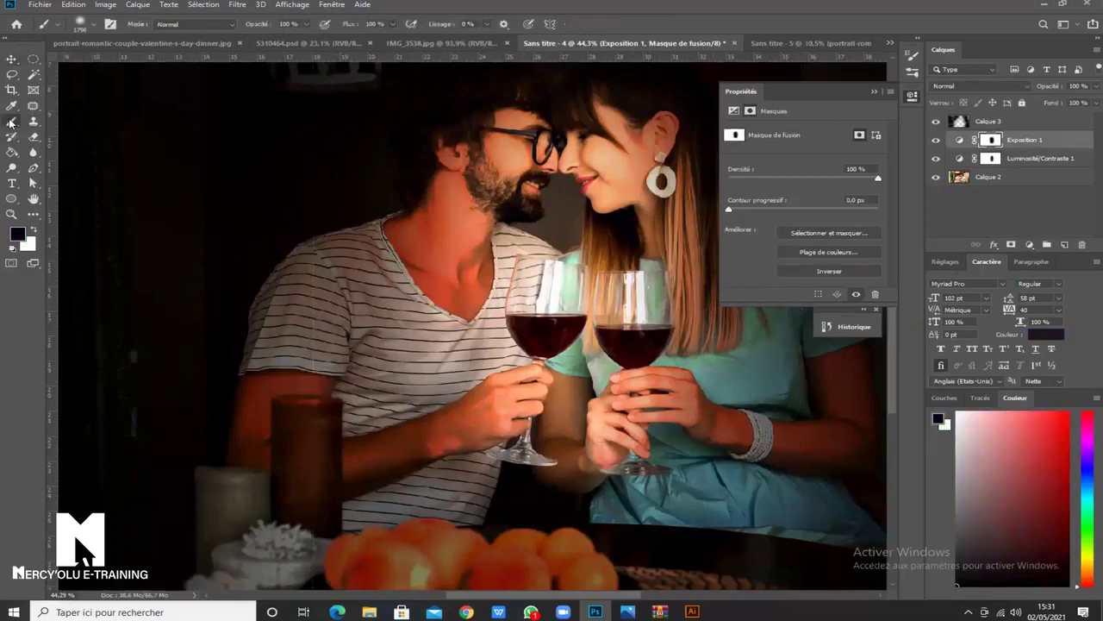
{"action": "left_click_drag", "start_coordinate": [461, 360], "coordinate": [388, 362]}
{"action": "left_click", "coordinate": [34, 228]}
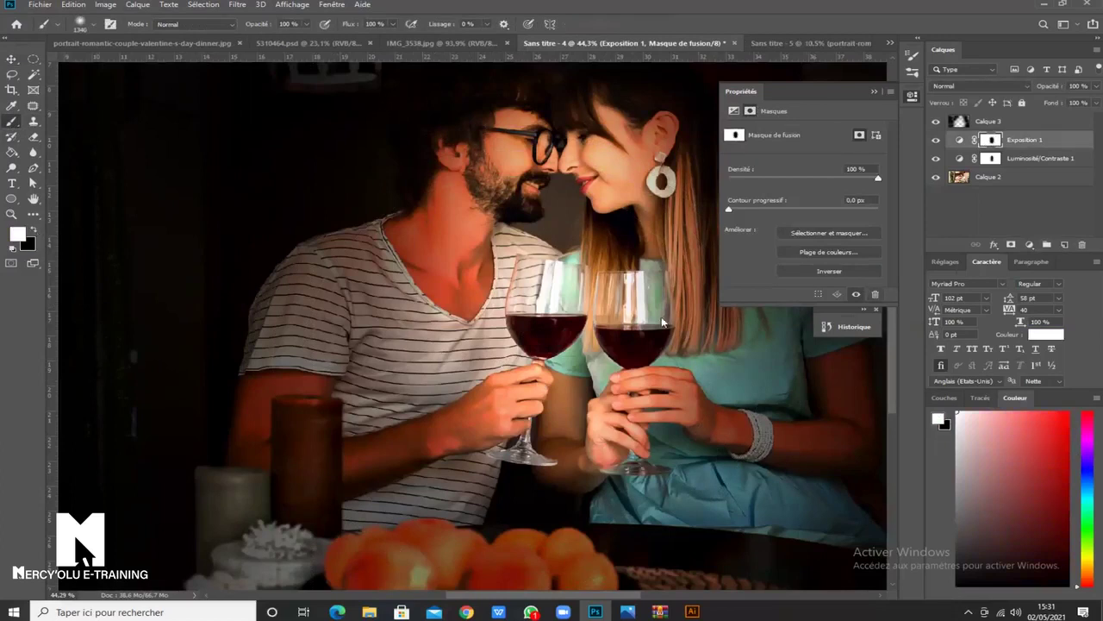
{"action": "mouse_move", "coordinate": [570, 231]}
{"action": "left_mouse_down"}
{"action": "mouse_move", "coordinate": [573, 277]}
{"action": "mouse_move", "coordinate": [585, 230]}
{"action": "mouse_move", "coordinate": [591, 424]}
{"action": "mouse_move", "coordinate": [590, 284]}
{"action": "mouse_move", "coordinate": [574, 219]}
{"action": "mouse_move", "coordinate": [576, 376]}
{"action": "left_mouse_up"}
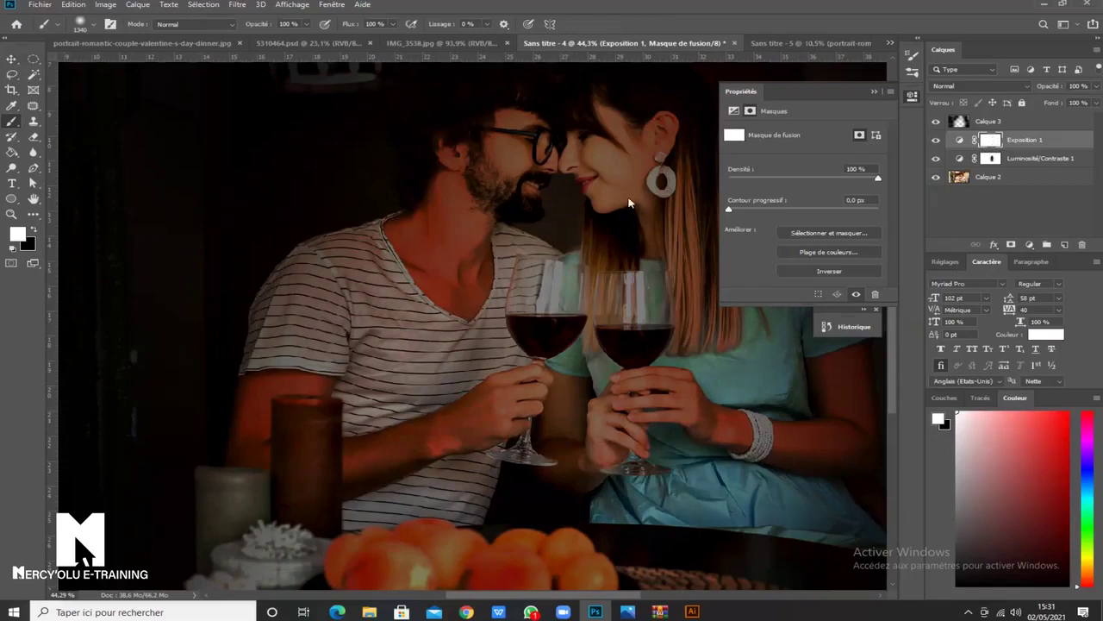
Paint black on the Exposition 1 mask with a 694 px brush from the couple's faces down to their hands to brighten them.
{"action": "mouse_move", "coordinate": [545, 337]}
{"action": "left_mouse_down"}
{"action": "mouse_move", "coordinate": [455, 349]}
{"action": "mouse_move", "coordinate": [471, 356]}
{"action": "left_mouse_up"}
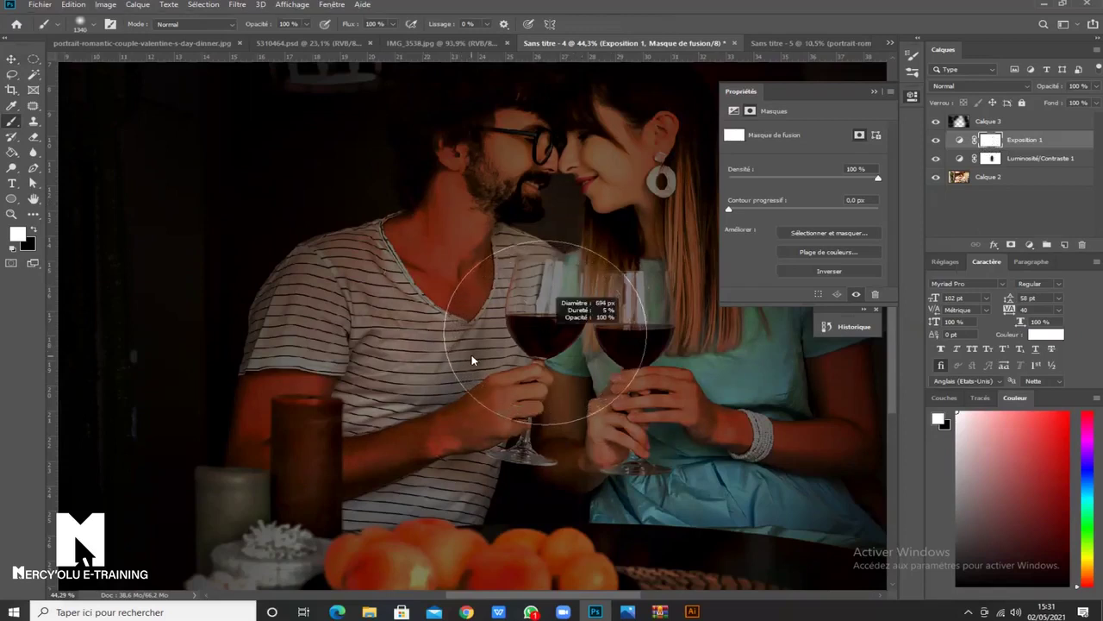
{"action": "left_click", "coordinate": [33, 231]}
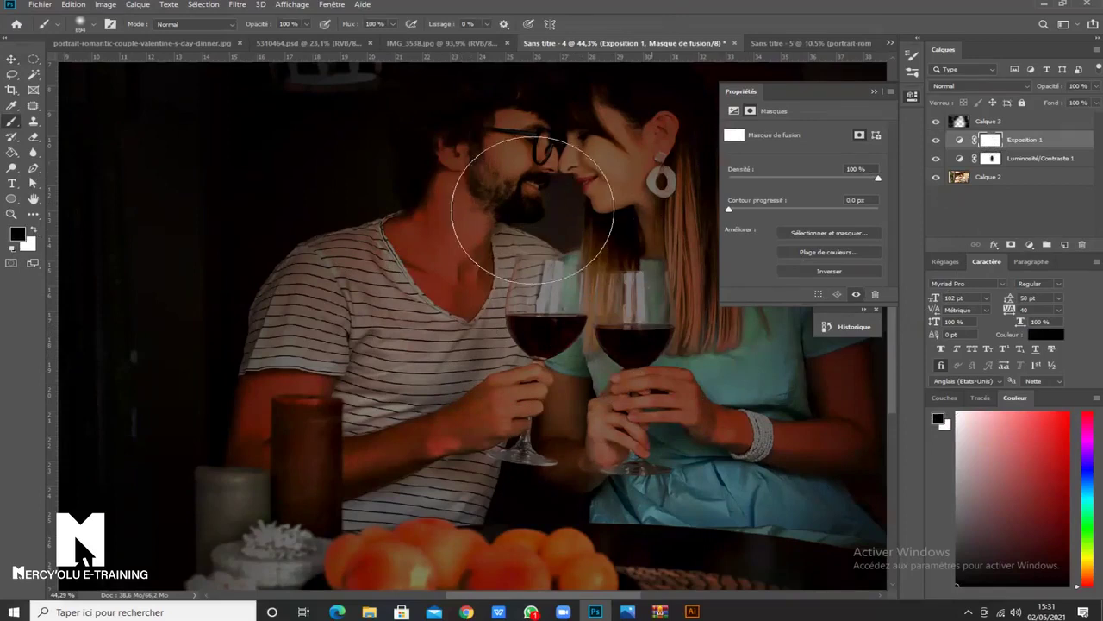
{"action": "left_click", "coordinate": [562, 187]}
{"action": "mouse_move", "coordinate": [566, 184]}
{"action": "left_mouse_down"}
{"action": "mouse_move", "coordinate": [571, 396]}
{"action": "mouse_move", "coordinate": [563, 146]}
{"action": "mouse_move", "coordinate": [567, 453]}
{"action": "left_mouse_up"}
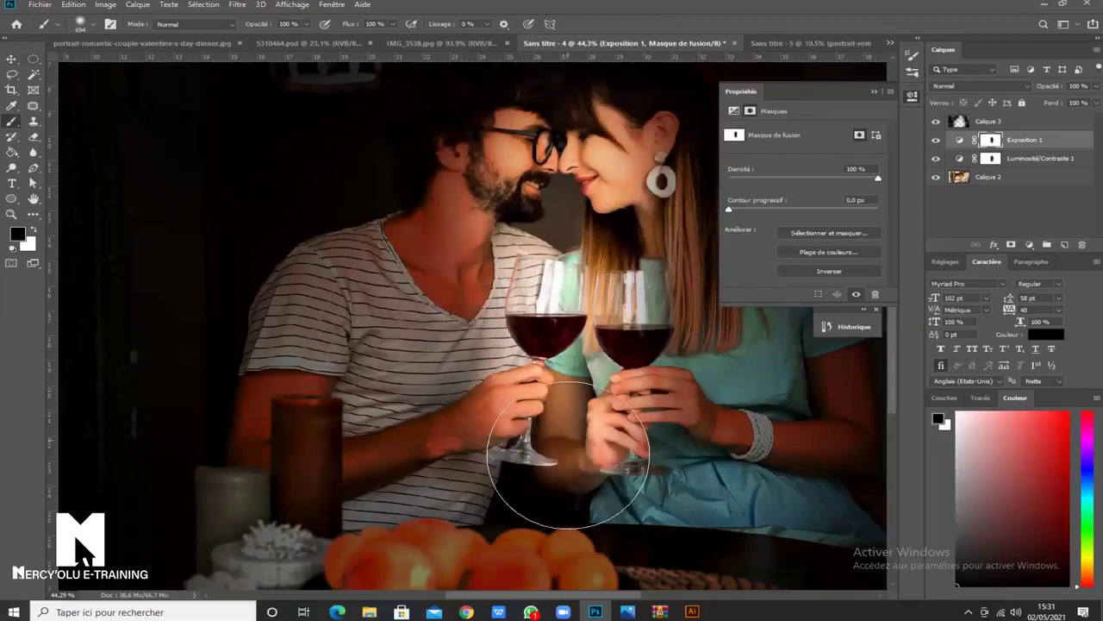
{"action": "scroll", "coordinate": [567, 455], "scroll_direction": "down", "scroll_amount": 3}
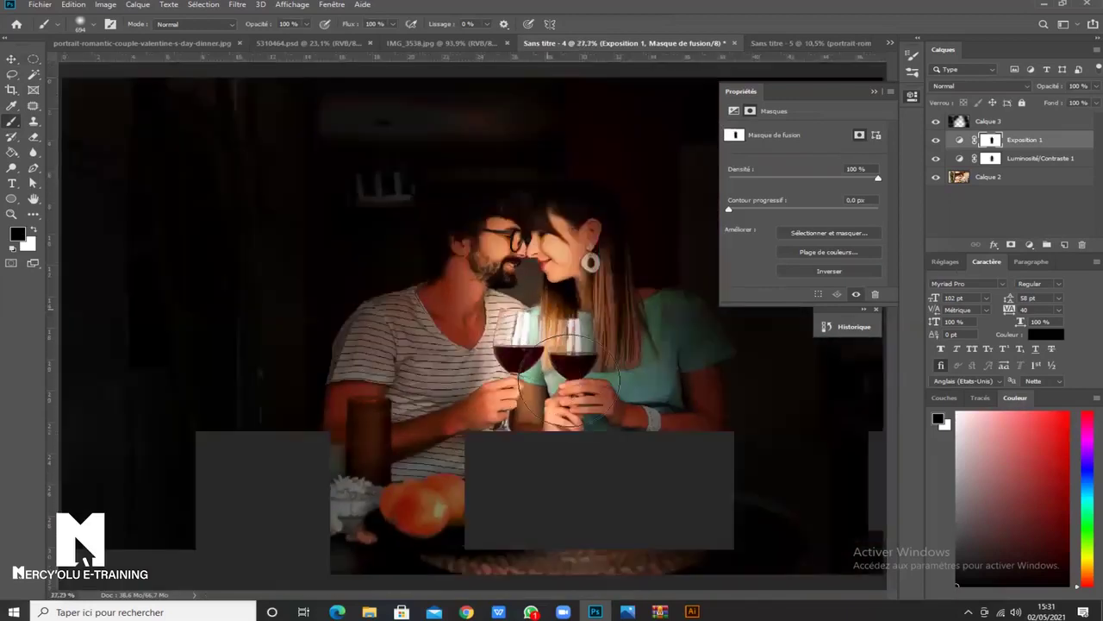
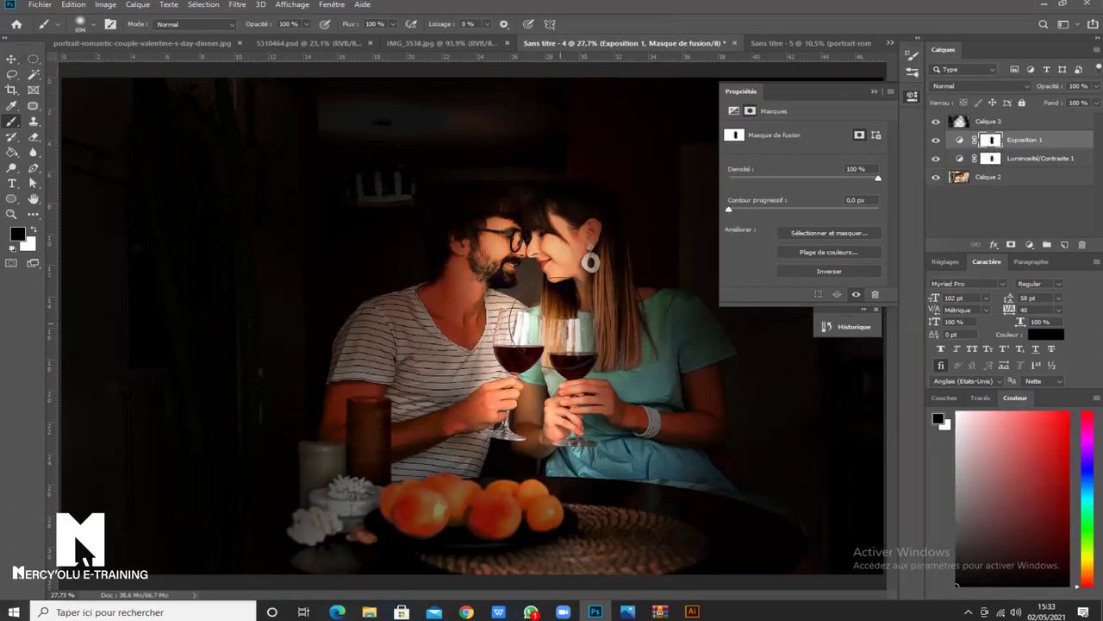
Paint a black spot on the Exposition 1 mask over the wall fixture behind the man to reveal it.
{"action": "scroll", "coordinate": [509, 293], "scroll_direction": "up", "scroll_amount": 3}
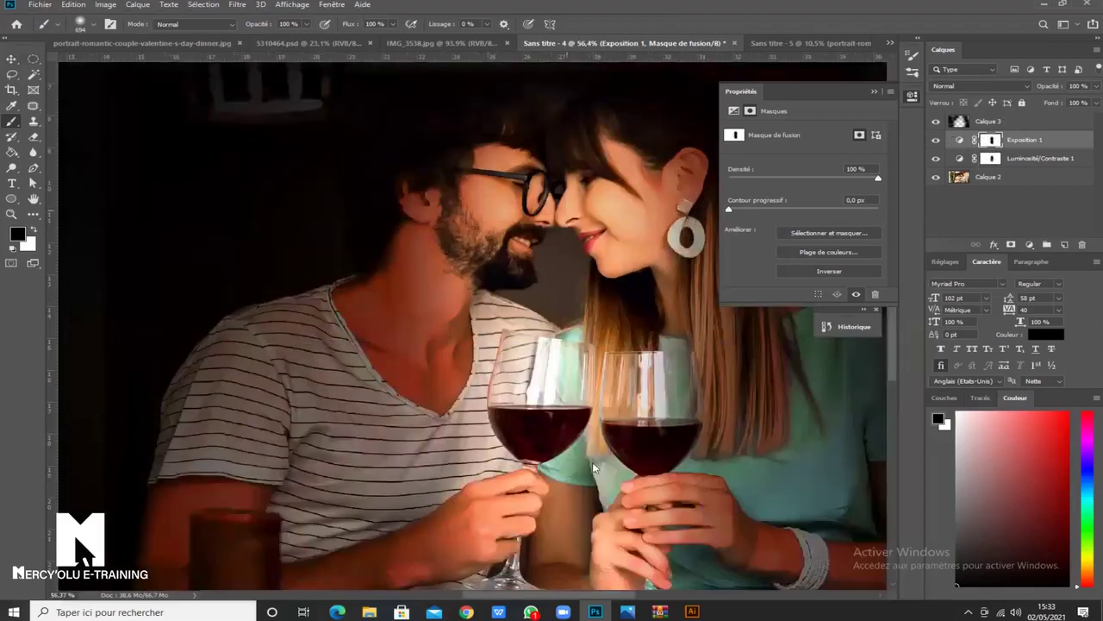
{"action": "key", "text": "ctrl+minus"}
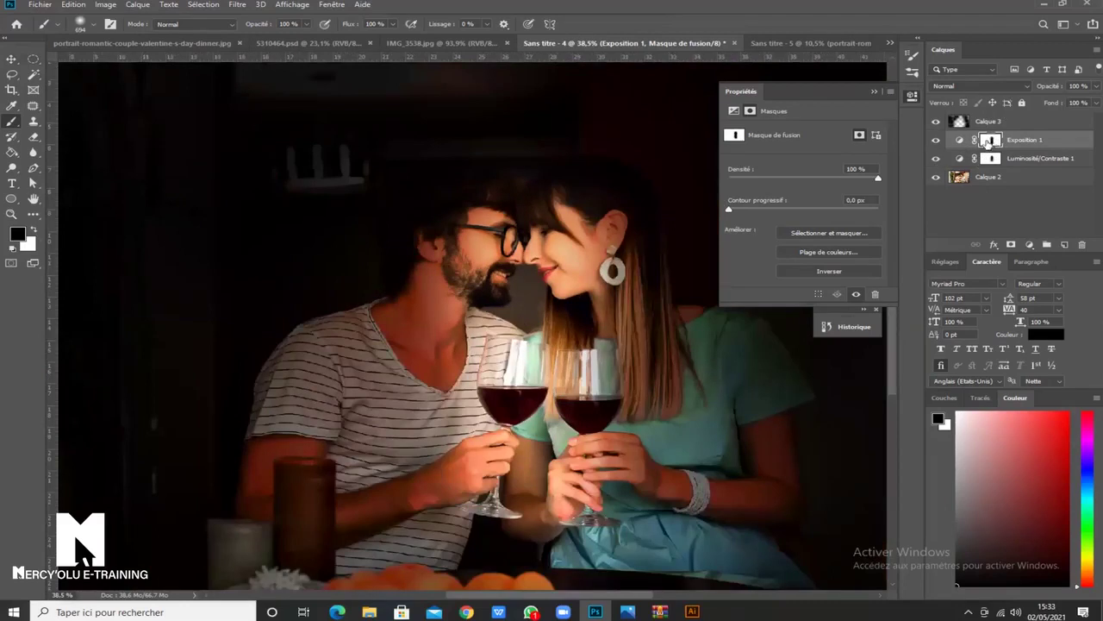
{"action": "left_click", "coordinate": [326, 164]}
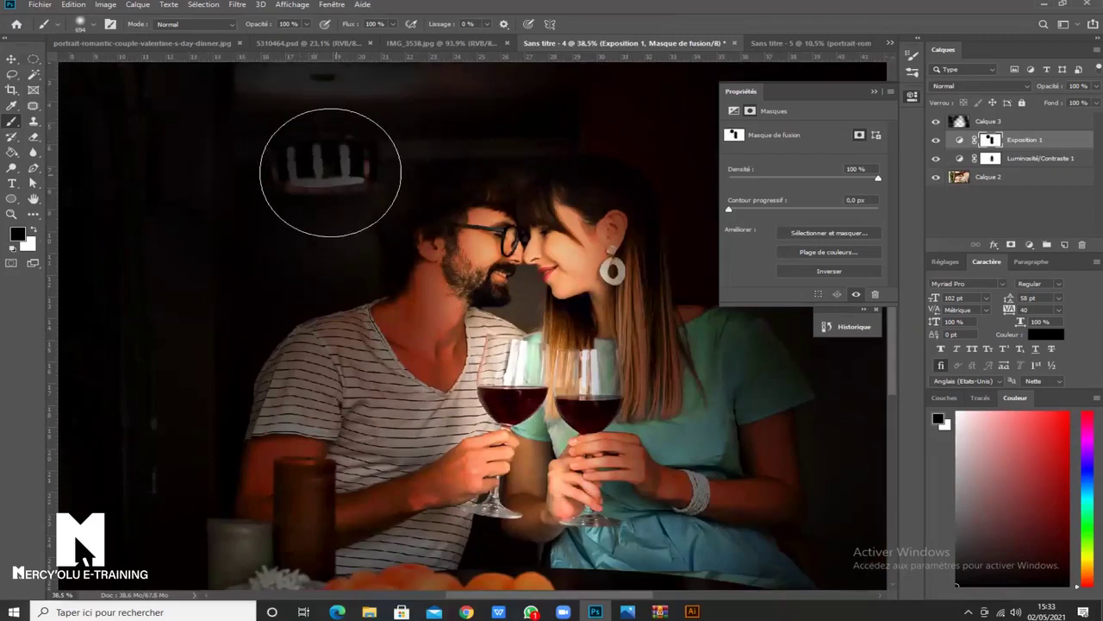
Paint white on the Exposition 1 mask over the wall fixture behind the man to darken that area again.
{"action": "scroll", "coordinate": [331, 165], "scroll_direction": "up", "scroll_amount": 2}
{"action": "scroll", "coordinate": [331, 169], "scroll_direction": "up", "scroll_amount": 3}
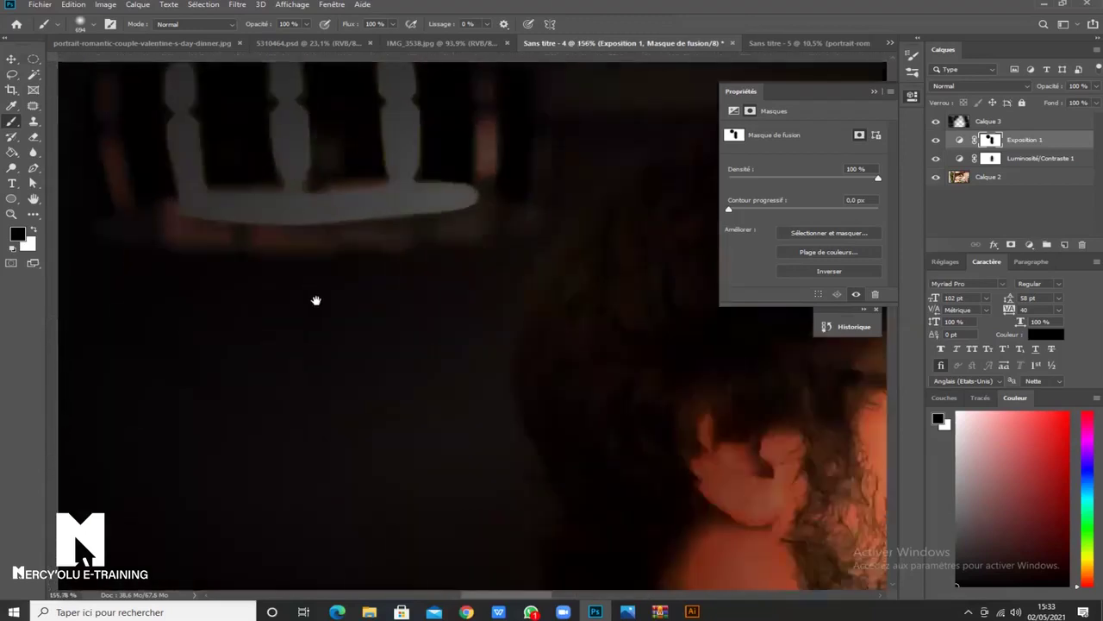
{"action": "scroll", "coordinate": [328, 301], "scroll_direction": "up", "scroll_amount": 4}
{"action": "scroll", "coordinate": [322, 269], "scroll_direction": "down", "scroll_amount": 5}
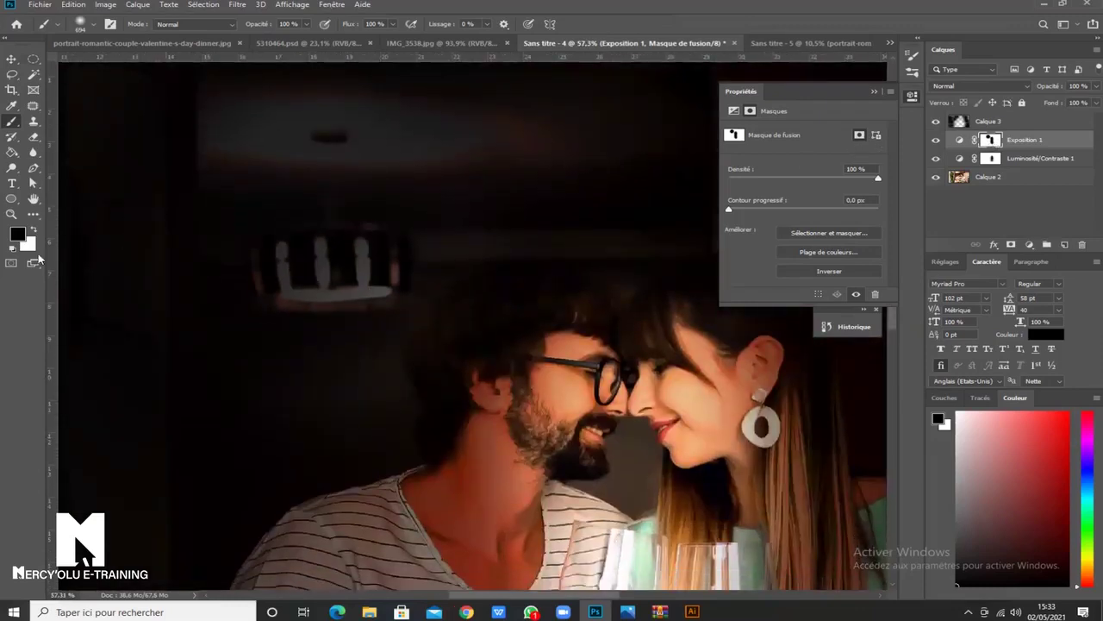
{"action": "left_click", "coordinate": [34, 230]}
{"action": "mouse_move", "coordinate": [377, 295]}
{"action": "left_mouse_down"}
{"action": "mouse_move", "coordinate": [316, 284]}
{"action": "mouse_move", "coordinate": [340, 276]}
{"action": "mouse_move", "coordinate": [337, 226]}
{"action": "mouse_move", "coordinate": [340, 290]}
{"action": "left_mouse_up"}
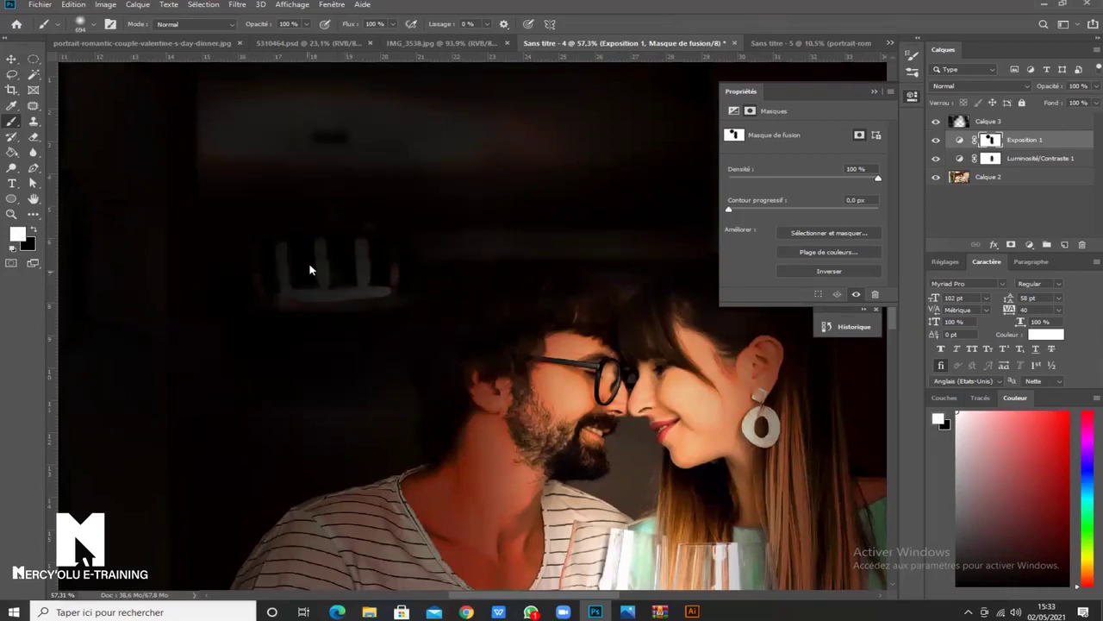
{"action": "scroll", "coordinate": [311, 270], "scroll_direction": "down", "scroll_amount": 5}
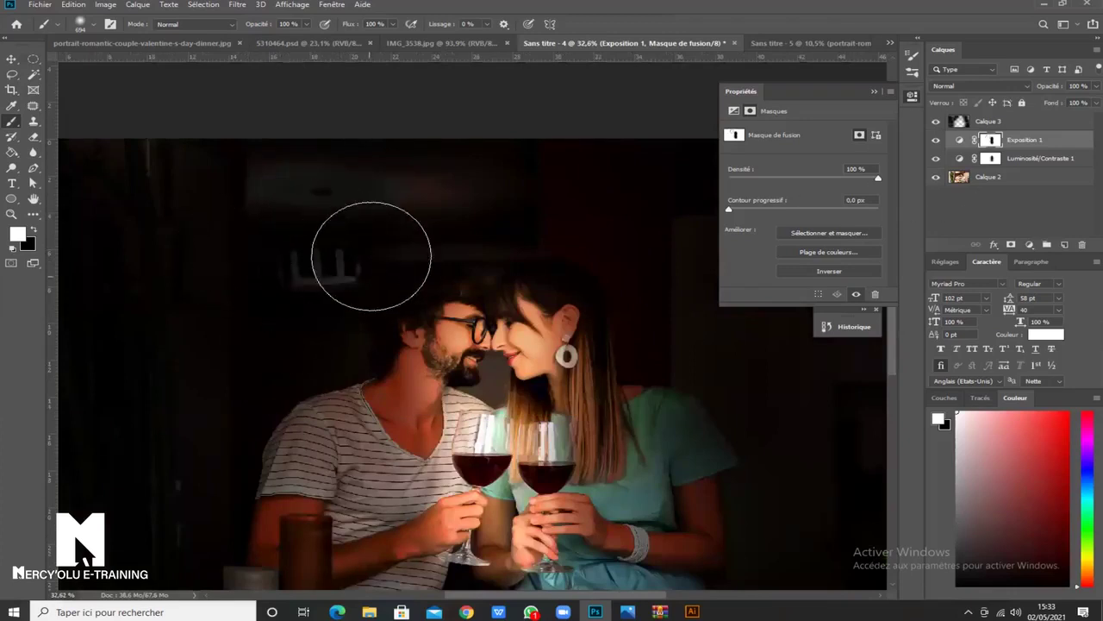
{"action": "scroll", "coordinate": [356, 288], "scroll_direction": "down", "scroll_amount": 3}
{"action": "scroll", "coordinate": [534, 294], "scroll_direction": "down", "scroll_amount": 1}
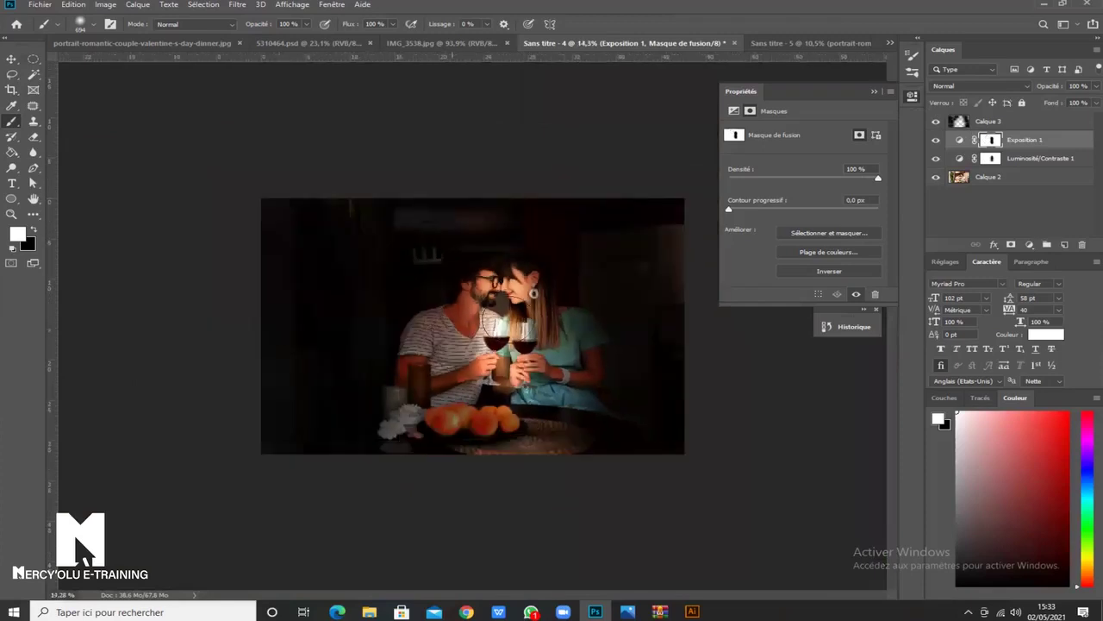
{"action": "scroll", "coordinate": [535, 325], "scroll_direction": "up", "scroll_amount": 2}
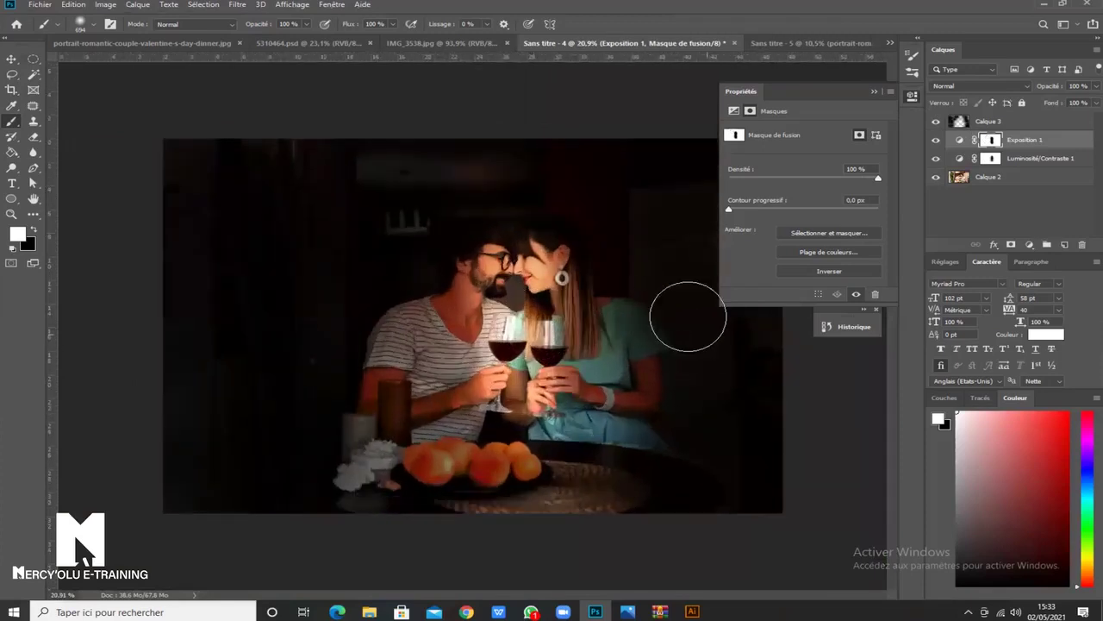
Compare the original Valentine dinner photo with its recoloured version in Sans titre - 5, and view the 5310464.psd travel flyer.
{"action": "left_click", "coordinate": [164, 45]}
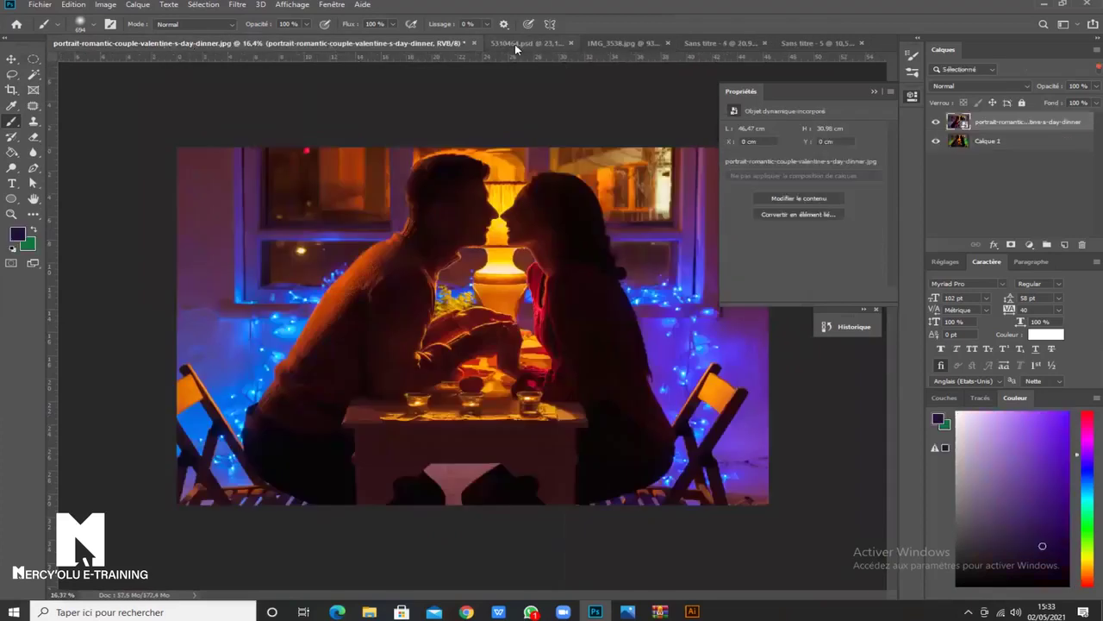
{"action": "left_click", "coordinate": [516, 44]}
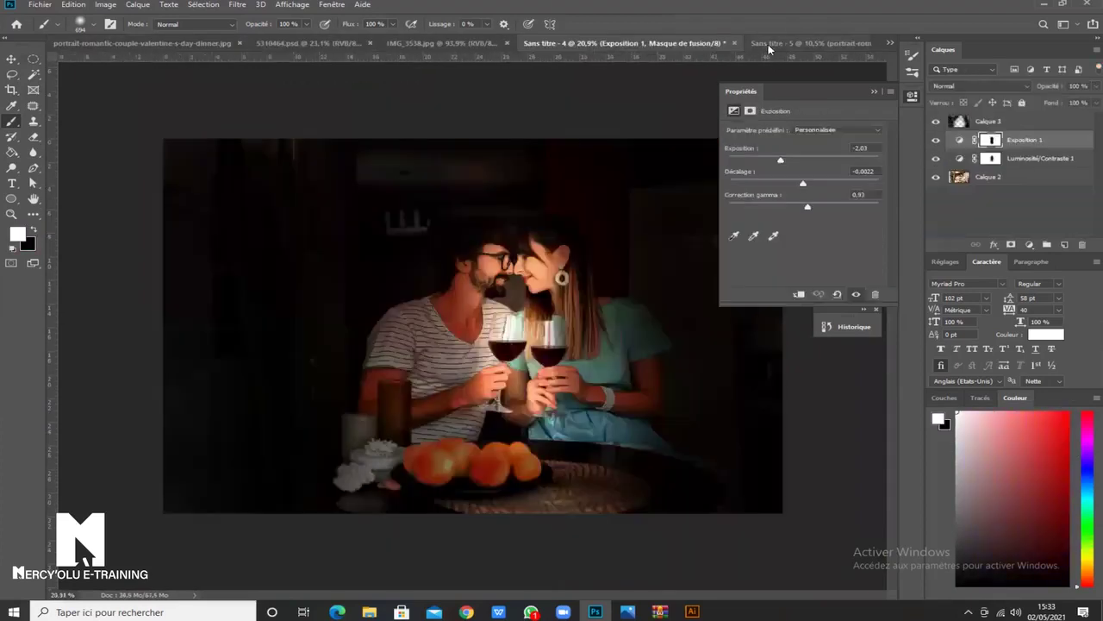
{"action": "left_click", "coordinate": [781, 43]}
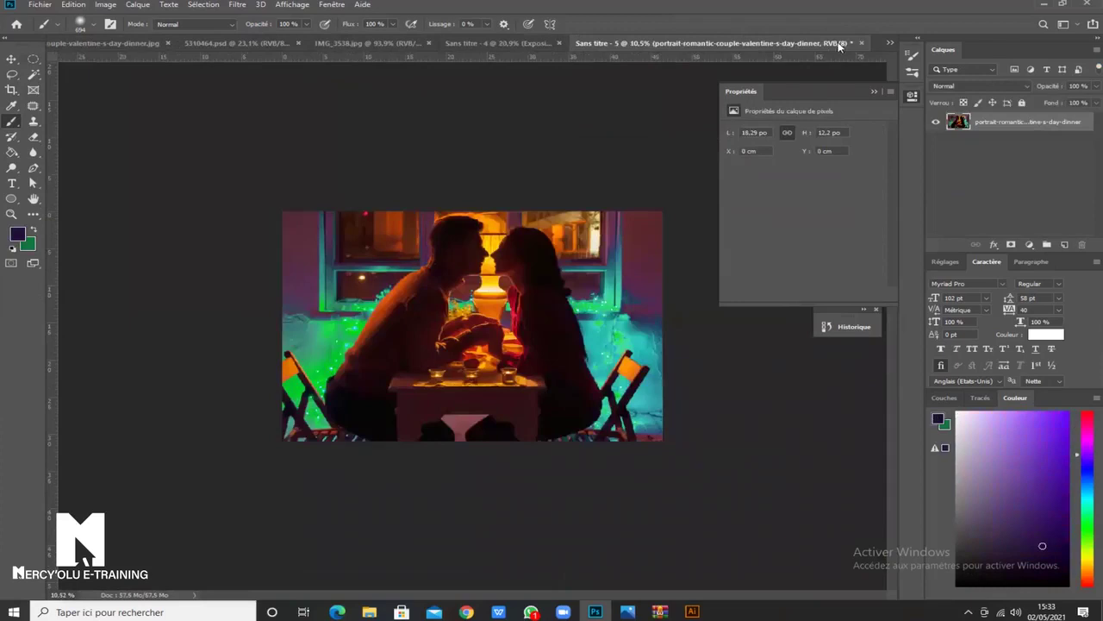
{"action": "left_click", "coordinate": [891, 43]}
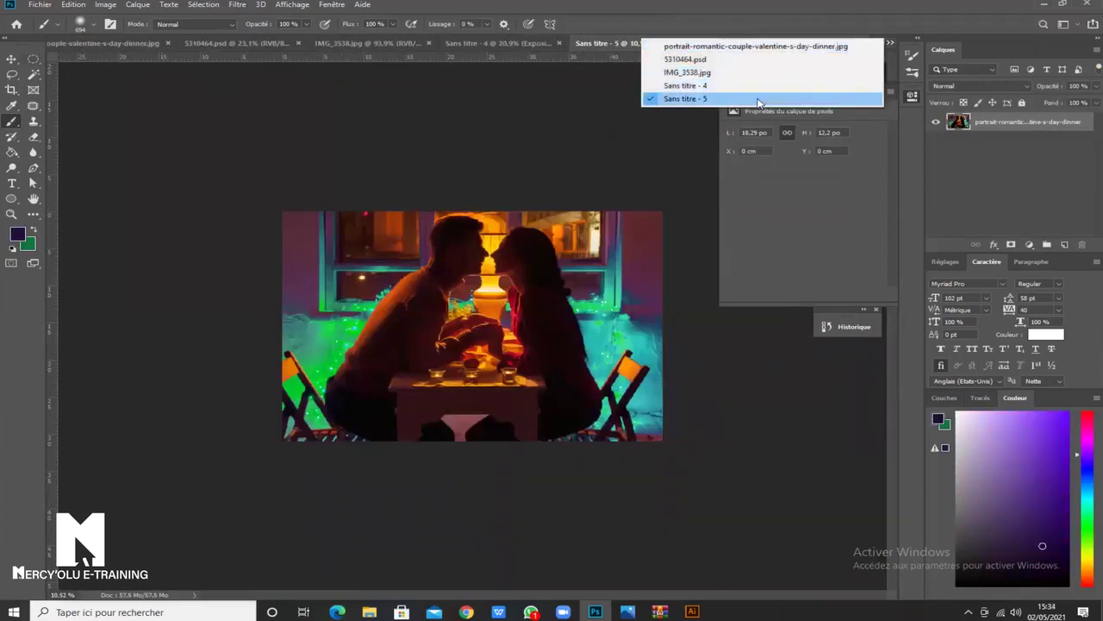
{"action": "left_click", "coordinate": [743, 48]}
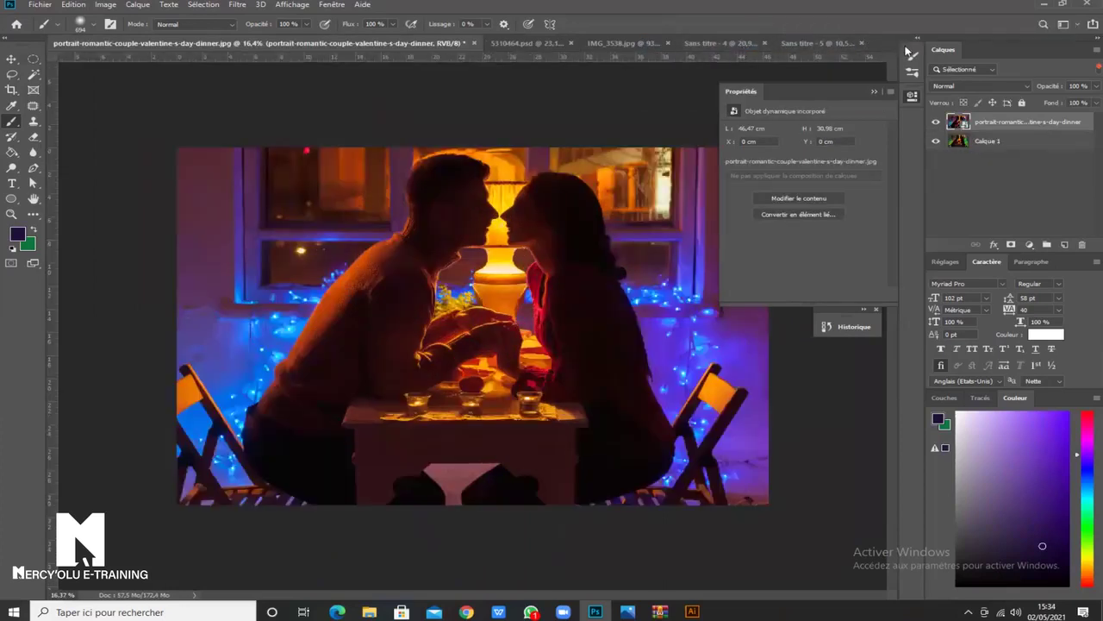
{"action": "left_click", "coordinate": [530, 47]}
{"action": "left_click", "coordinate": [598, 45]}
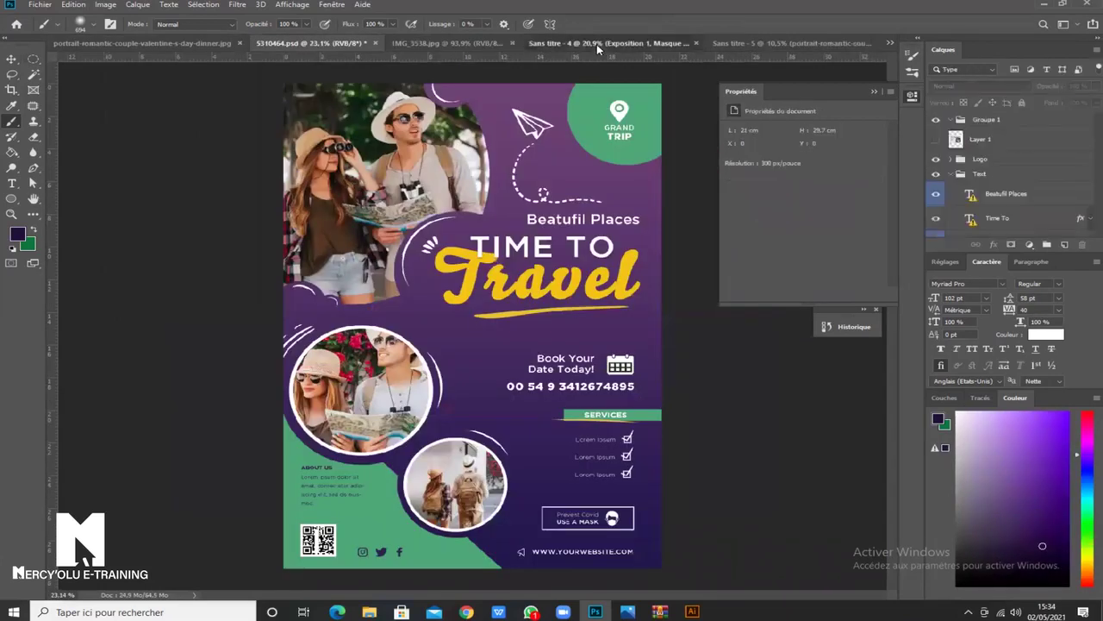
Examine the coffee cup composite in IMG_3538.jpg, checking the Calque 0 copie mask and toggling that layer's visibility off and on.
{"action": "left_click", "coordinate": [415, 45]}
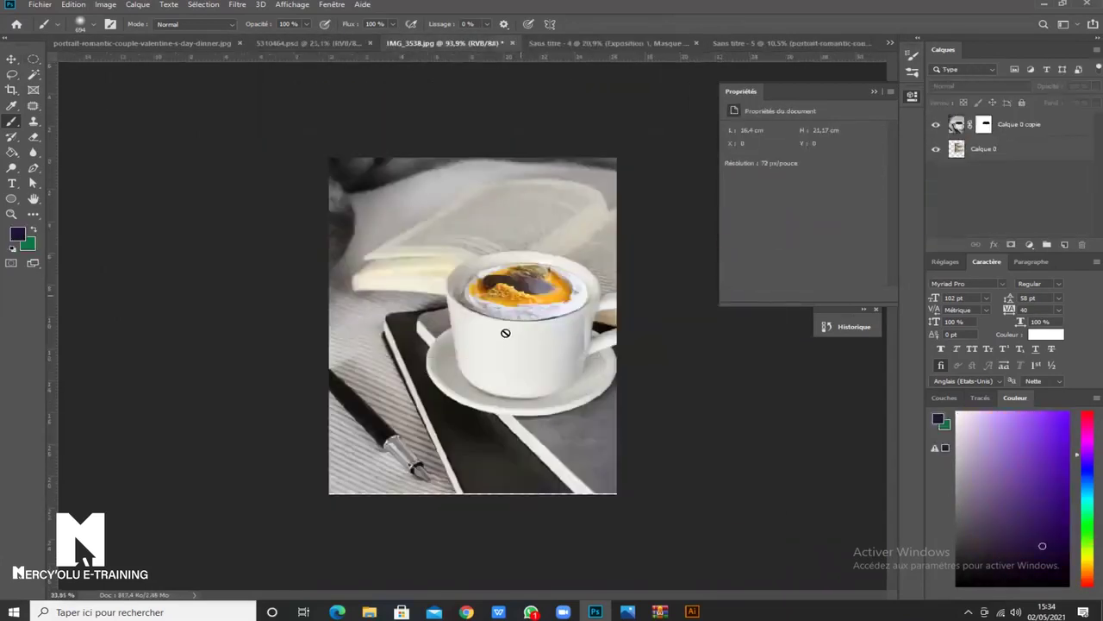
{"action": "scroll", "coordinate": [509, 304], "scroll_direction": "up", "scroll_amount": 3}
{"action": "scroll", "coordinate": [517, 310], "scroll_direction": "up", "scroll_amount": 2}
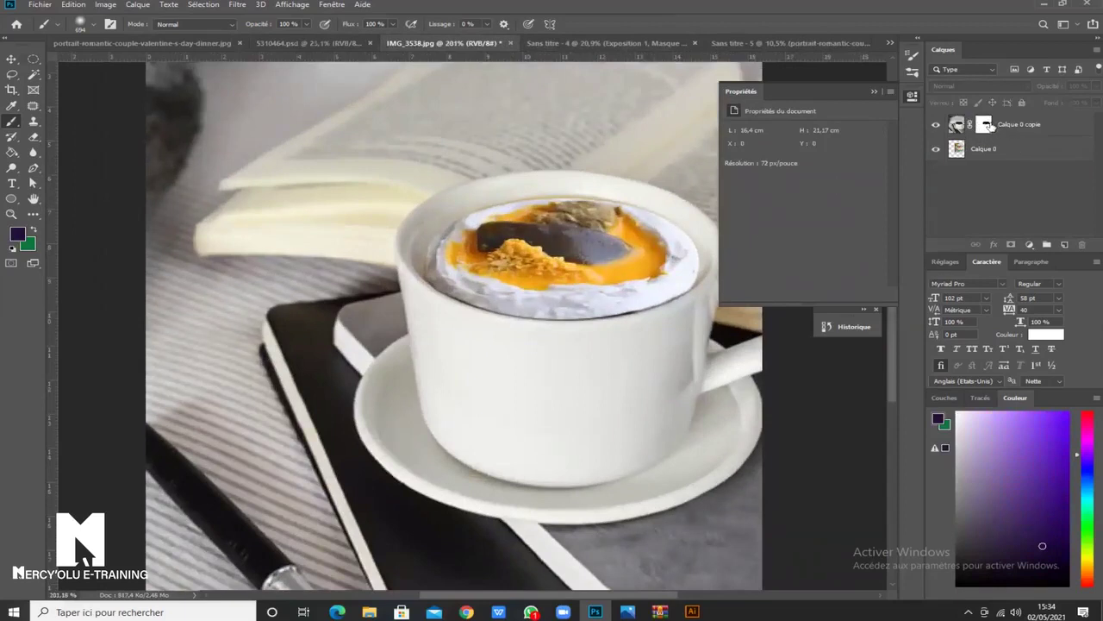
{"action": "left_click", "coordinate": [986, 126]}
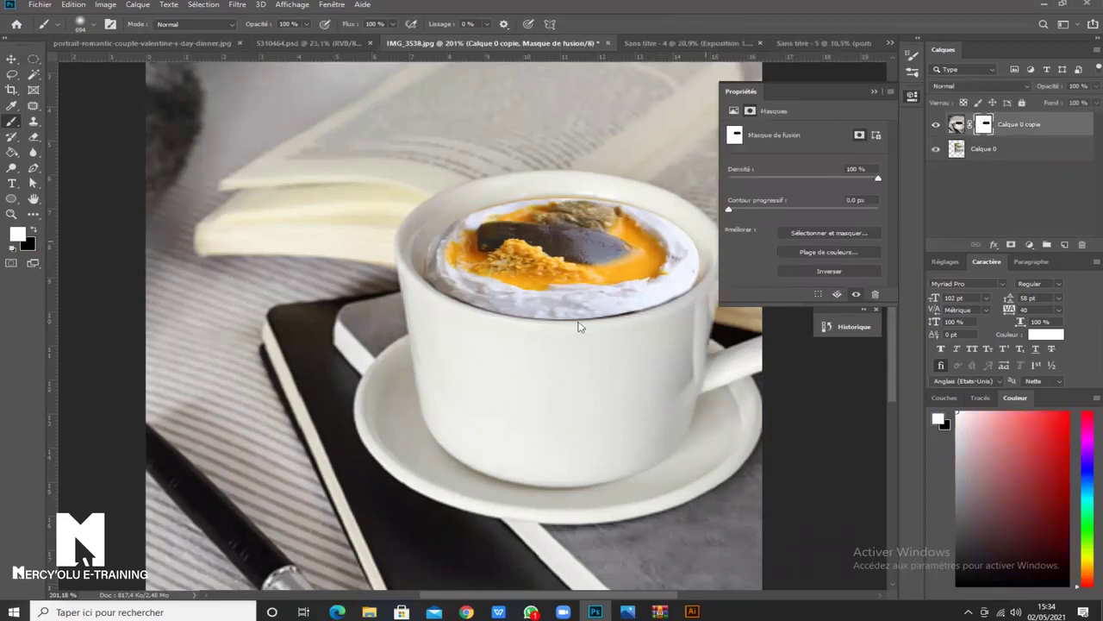
{"action": "left_click", "coordinate": [11, 59]}
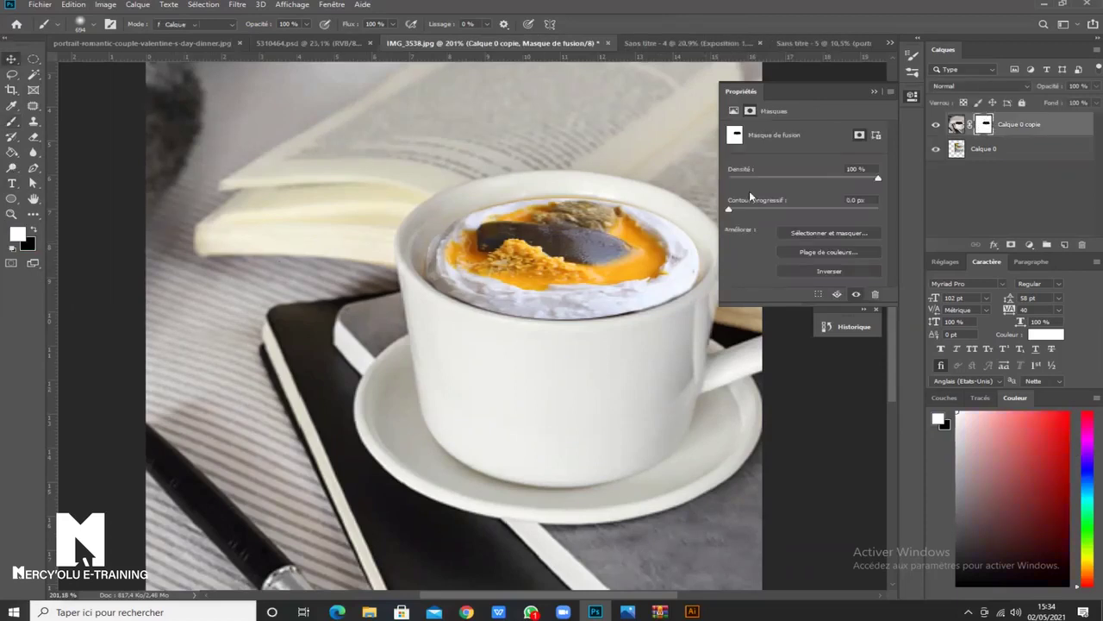
{"action": "left_click", "coordinate": [522, 243]}
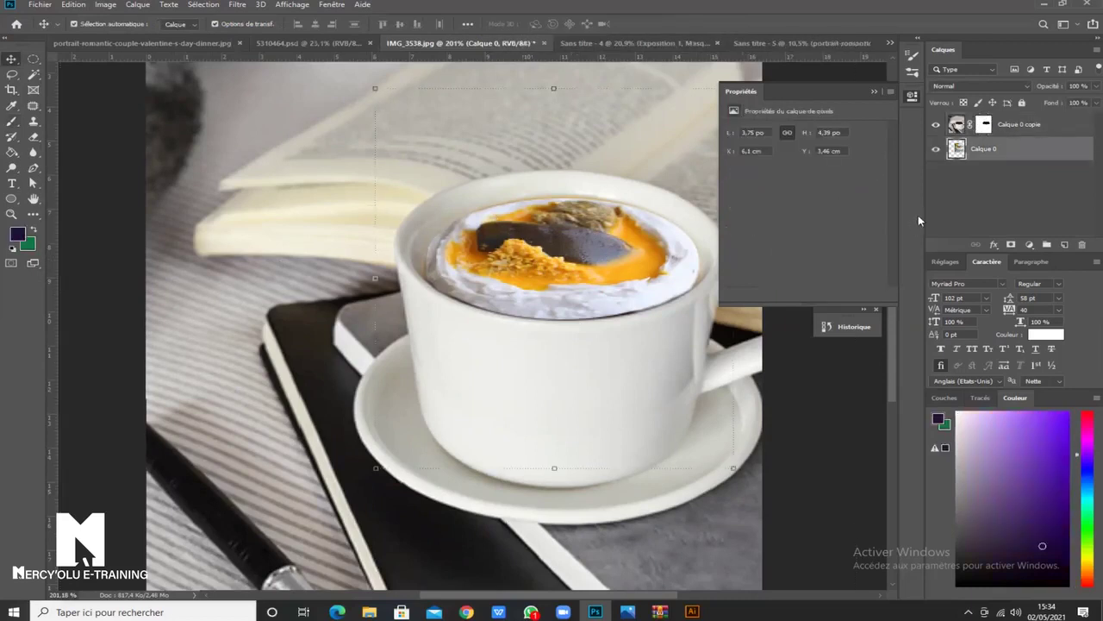
{"action": "left_click", "coordinate": [935, 126]}
{"action": "left_click", "coordinate": [936, 126]}
{"action": "scroll", "coordinate": [213, 351], "scroll_direction": "down", "scroll_amount": 2}
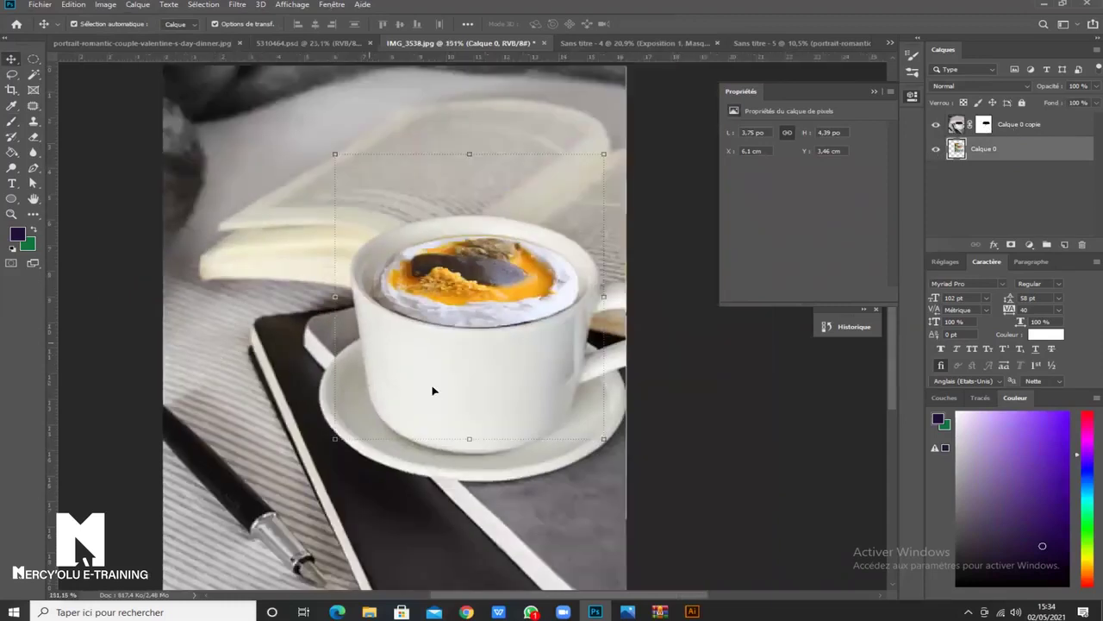
Review the finished example documents in turn, from the dinner photo to Sans titre - 5, and return to the 5310464.psd travel flyer.
{"action": "left_click", "coordinate": [299, 45]}
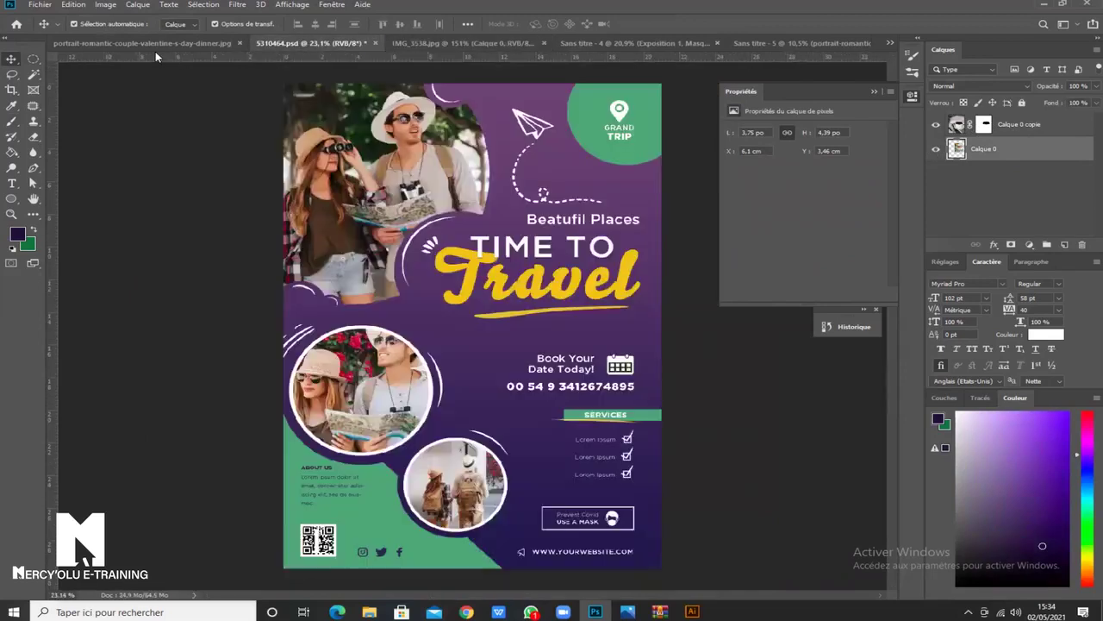
{"action": "left_click", "coordinate": [155, 44]}
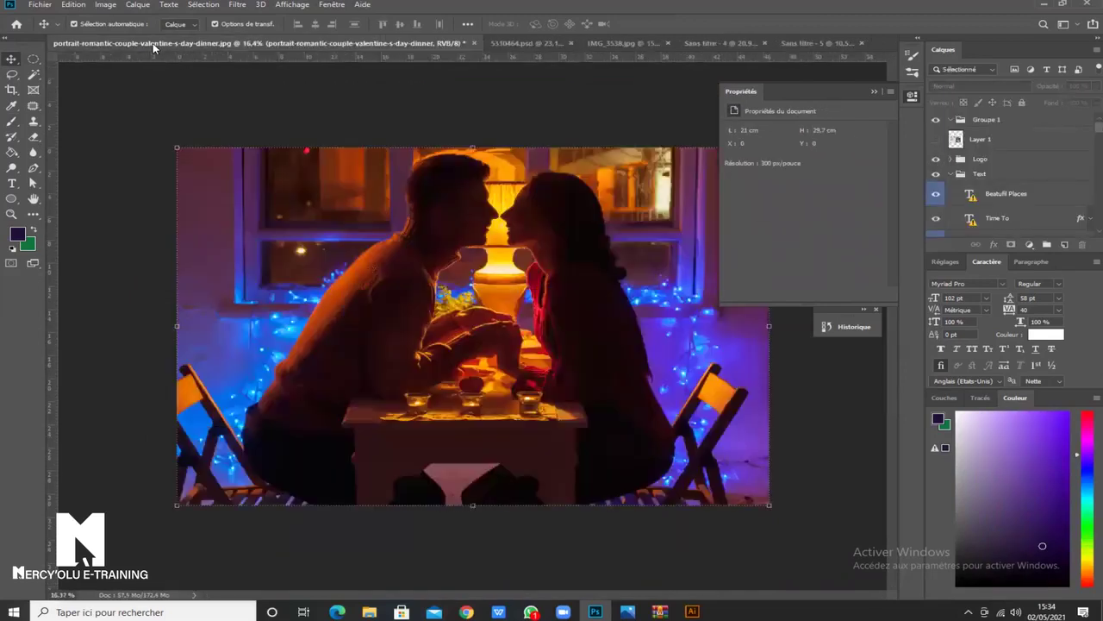
{"action": "left_click", "coordinate": [526, 44]}
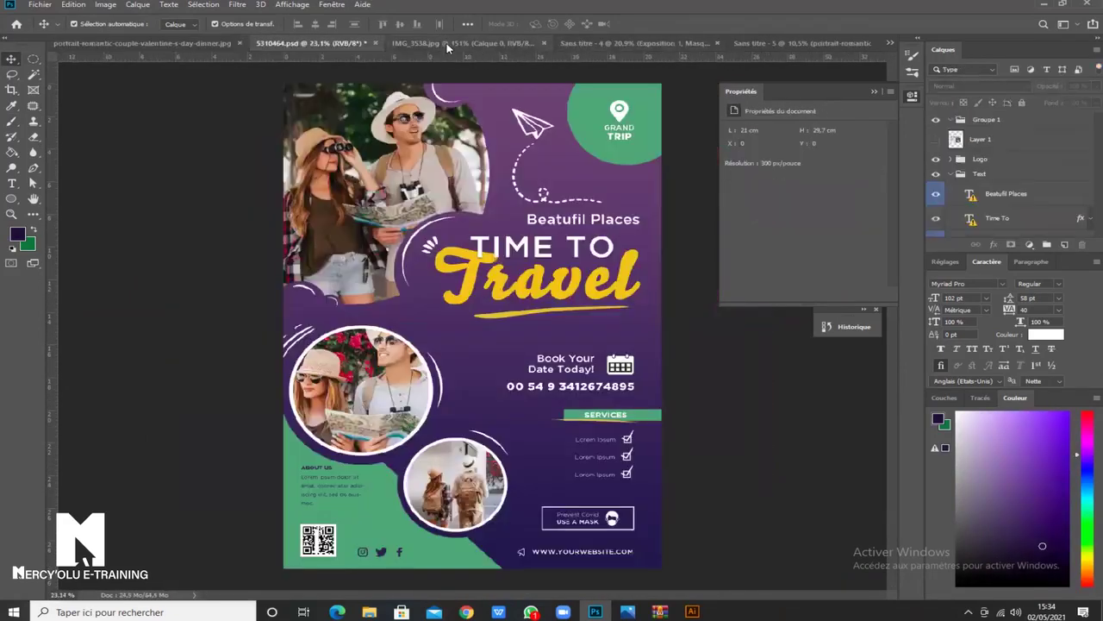
{"action": "left_click", "coordinate": [484, 44]}
{"action": "left_click", "coordinate": [569, 44]}
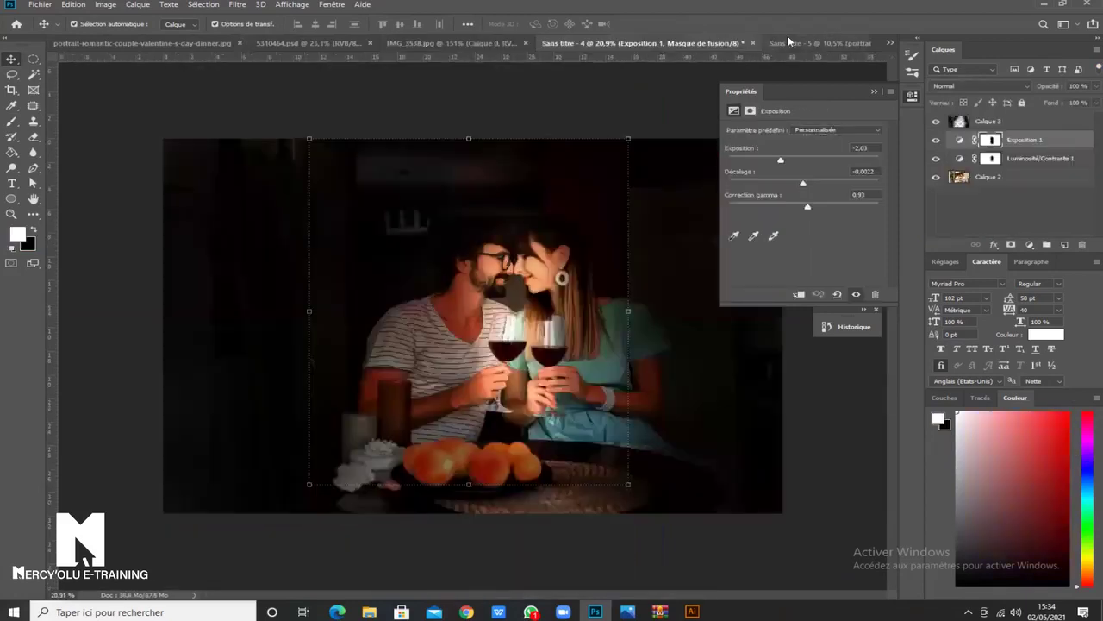
{"action": "left_click", "coordinate": [789, 45]}
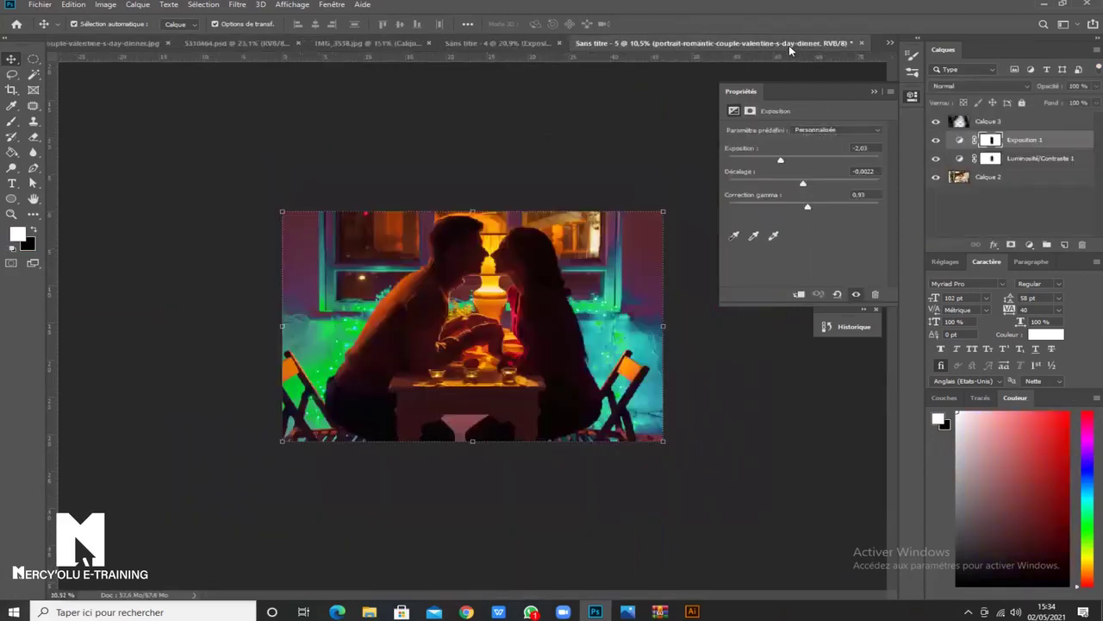
{"action": "left_click", "coordinate": [516, 47]}
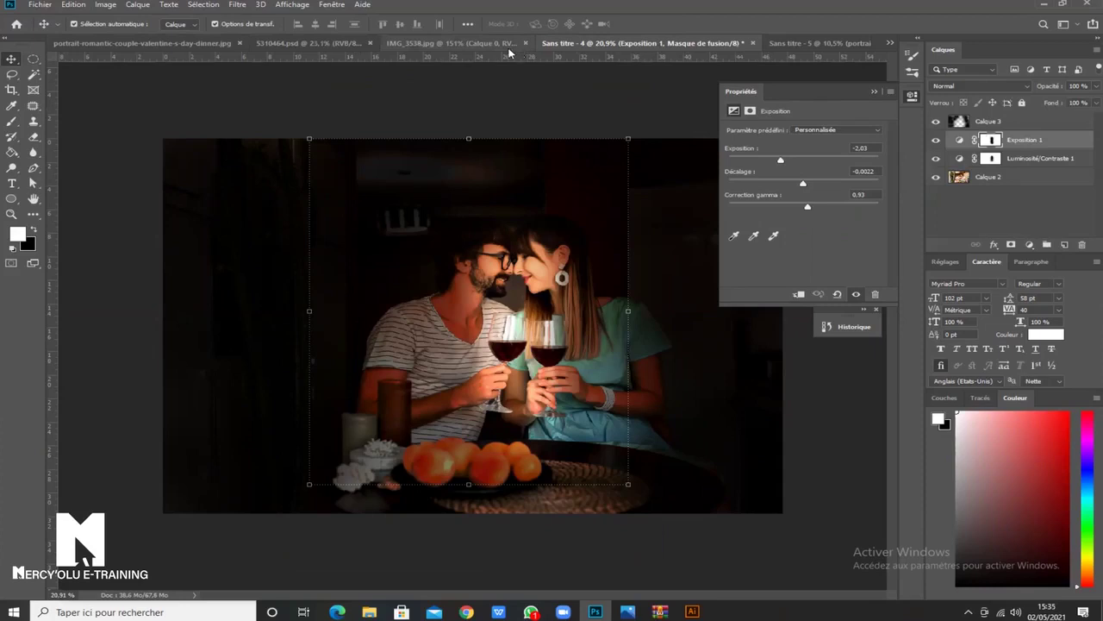
{"action": "left_click", "coordinate": [510, 41]}
{"action": "left_click", "coordinate": [342, 41]}
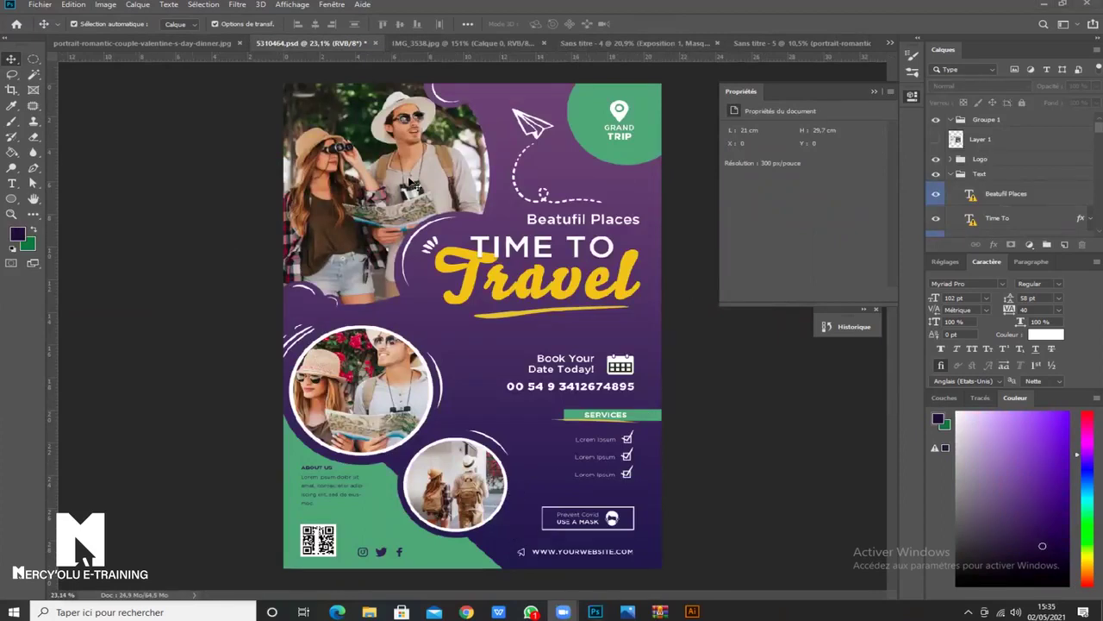
Create a new A5 print document, 148 x 210 mm at 300 pixels per inch, in RGB colour with a white background.
{"action": "left_click", "coordinate": [43, 6]}
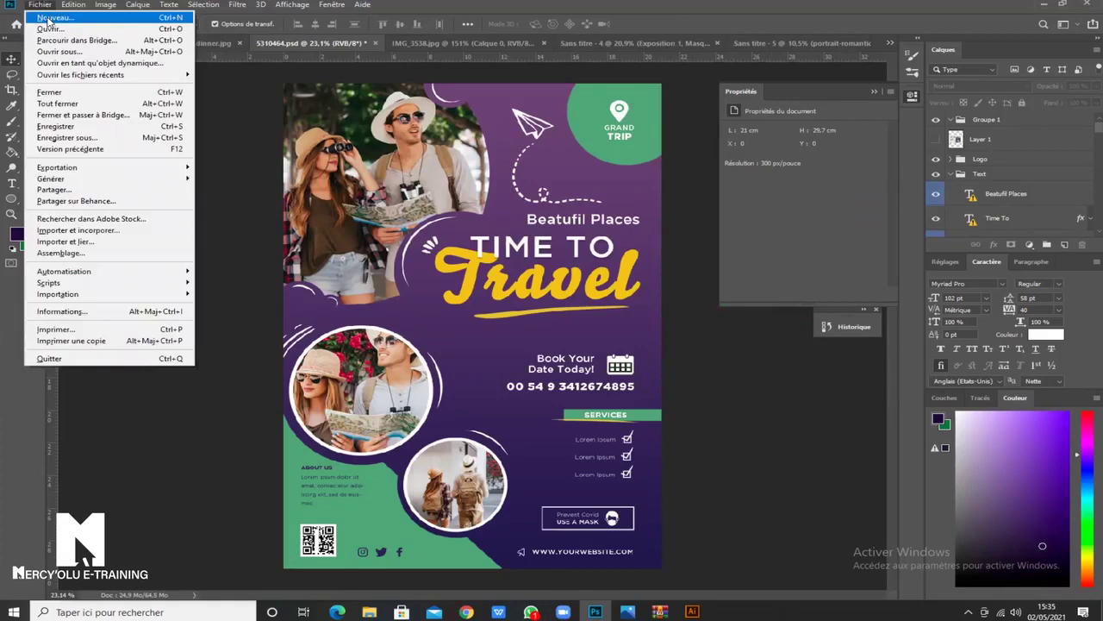
{"action": "left_click", "coordinate": [80, 18]}
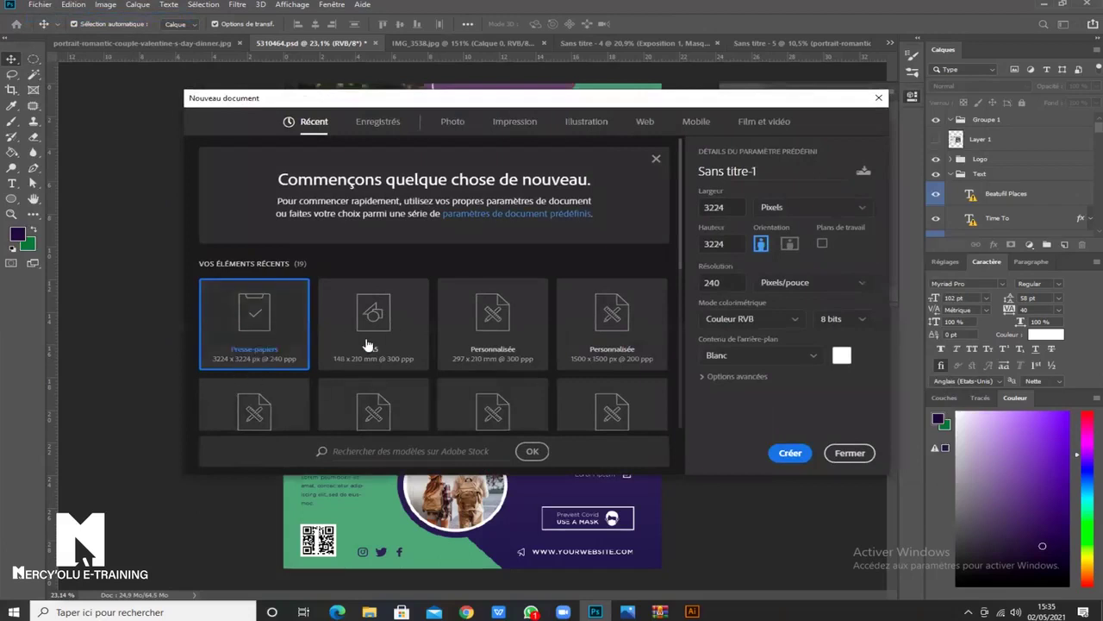
{"action": "left_click", "coordinate": [526, 124]}
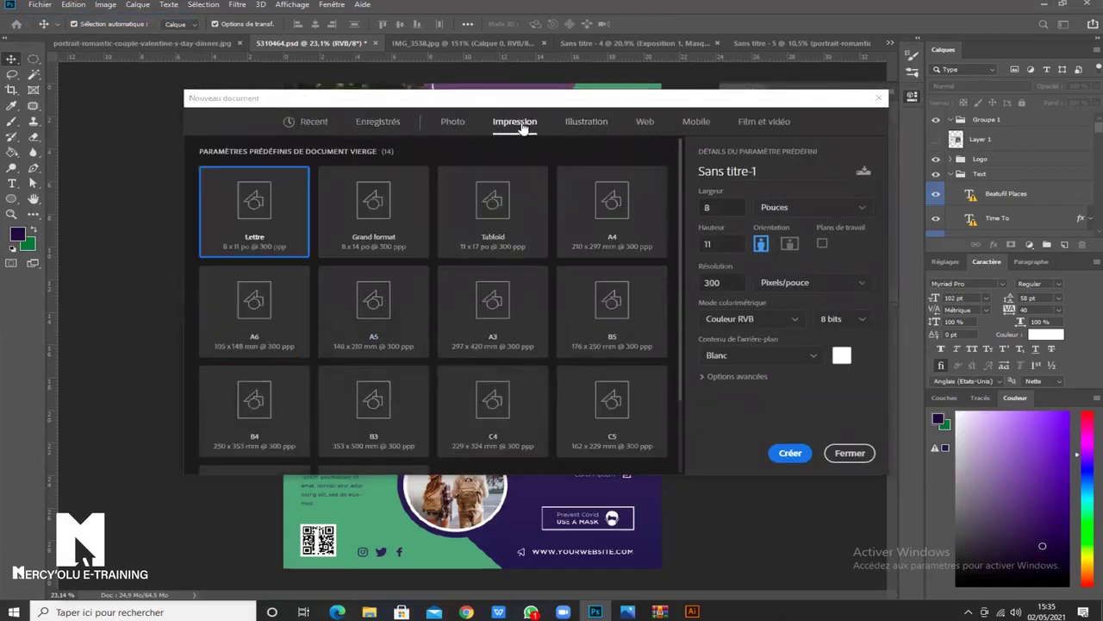
{"action": "left_click", "coordinate": [375, 306]}
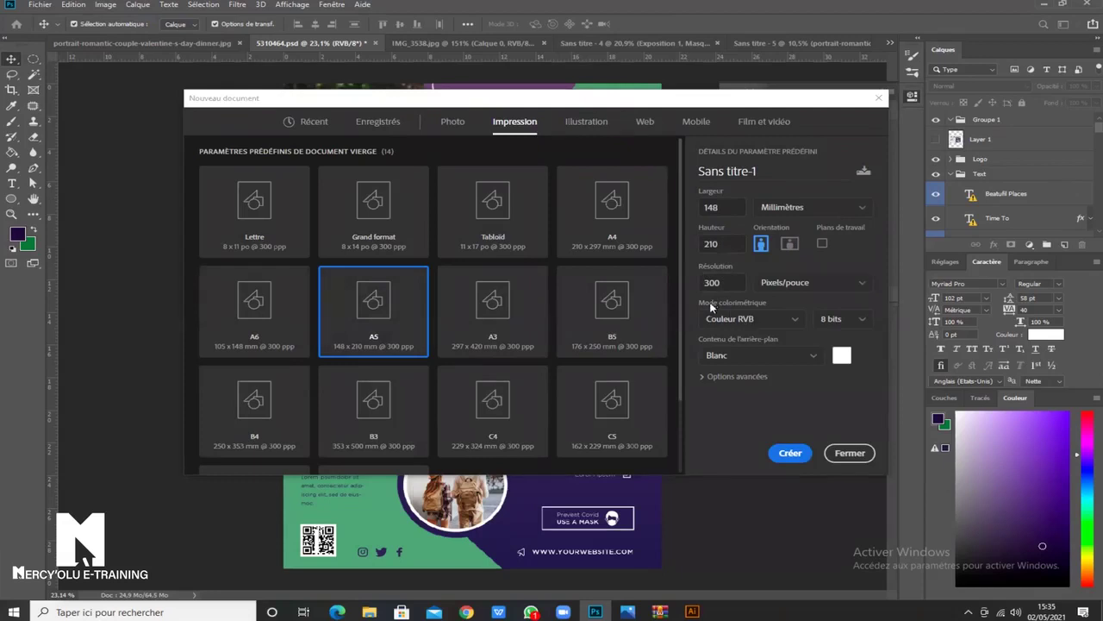
{"action": "left_click", "coordinate": [790, 453]}
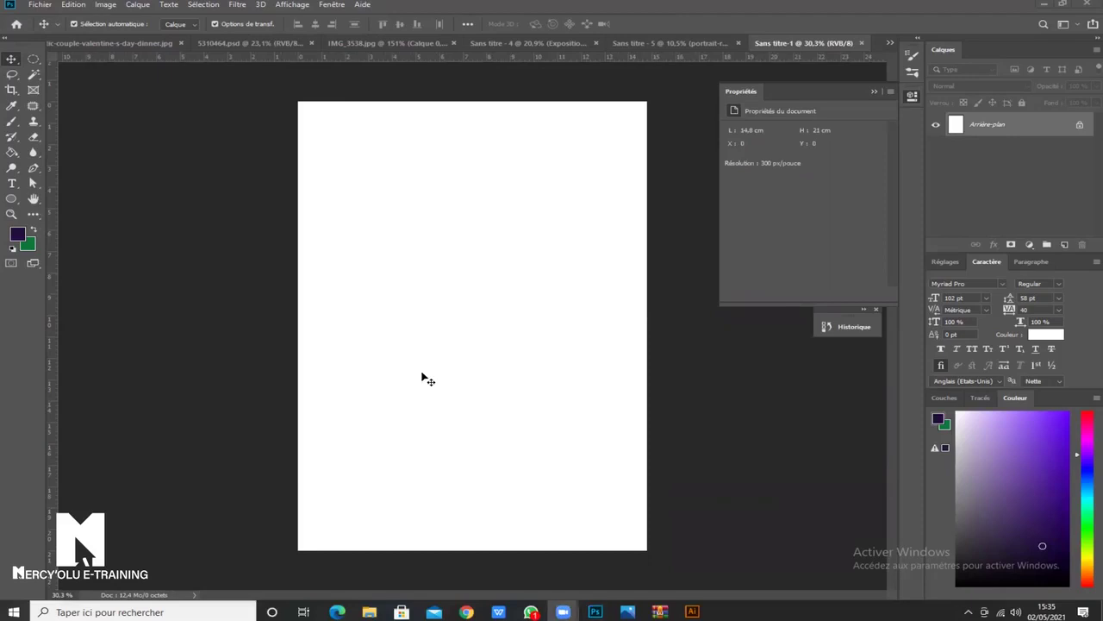
{"action": "left_click", "coordinate": [460, 390]}
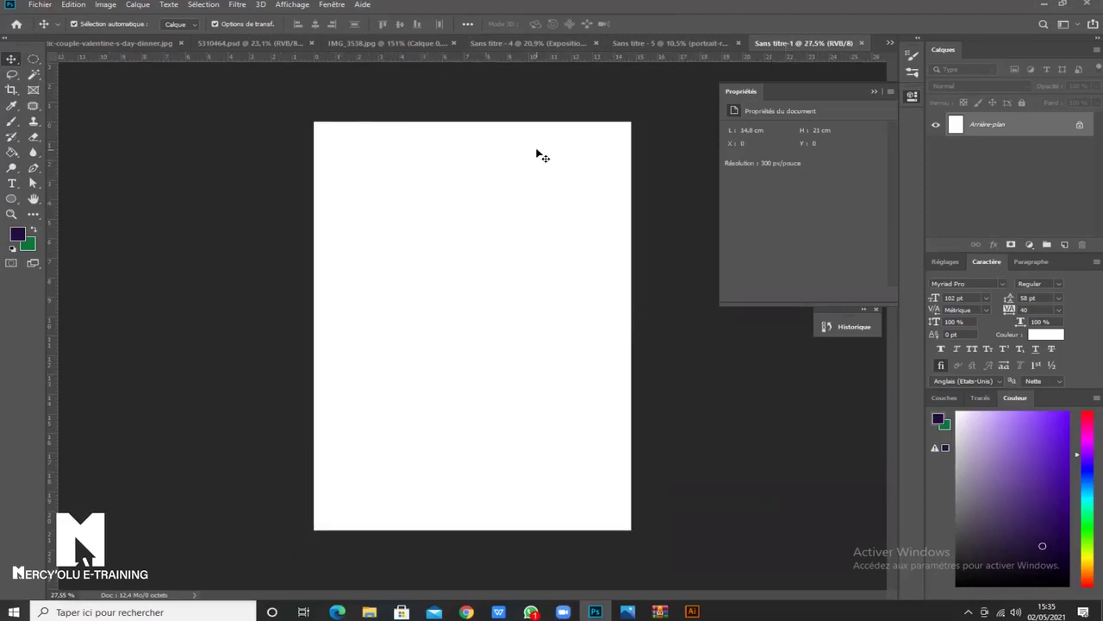
Look back through the Sans titre - 5, Sans titre - 4 and IMG_3538.jpg examples, ending on the travel flyer.
{"action": "left_click", "coordinate": [642, 43]}
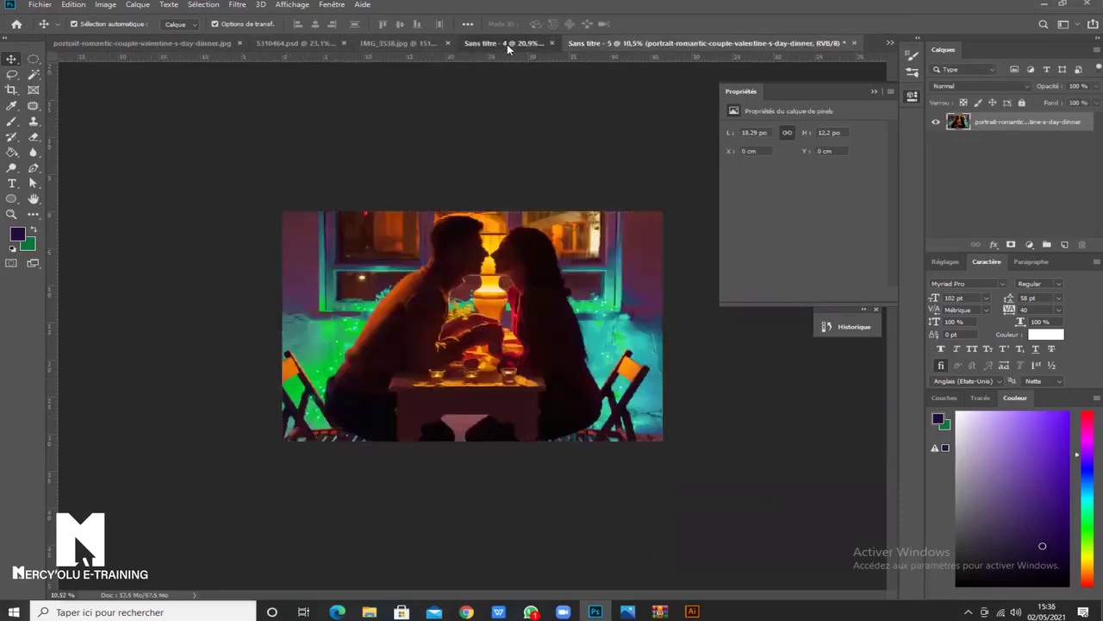
{"action": "left_click", "coordinate": [507, 44]}
{"action": "left_click", "coordinate": [752, 44]}
{"action": "left_click", "coordinate": [510, 43]}
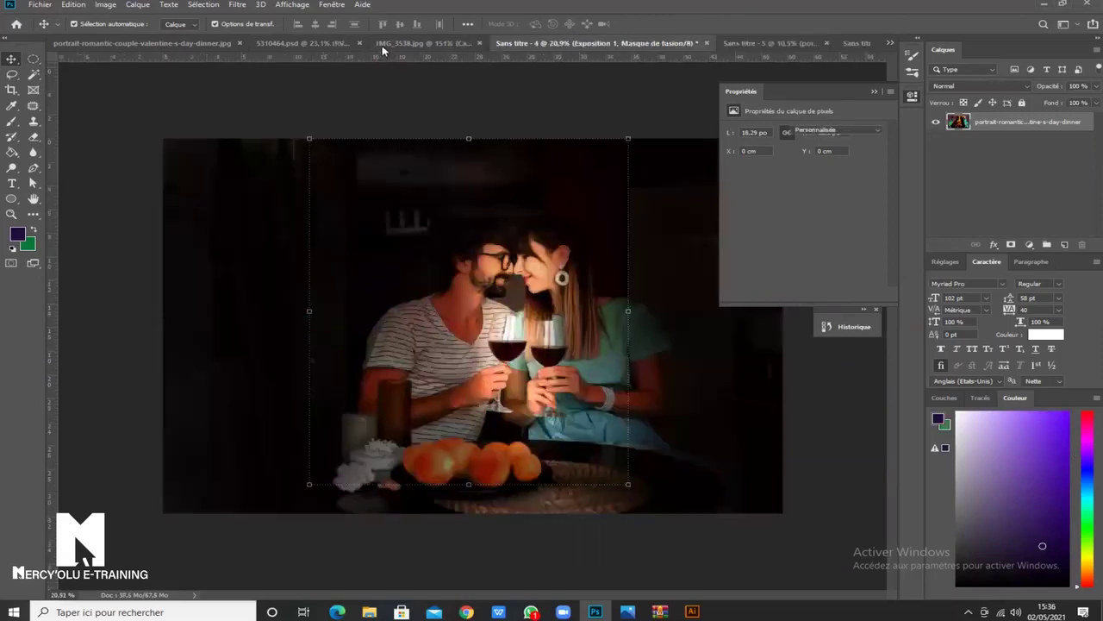
{"action": "left_click", "coordinate": [372, 44]}
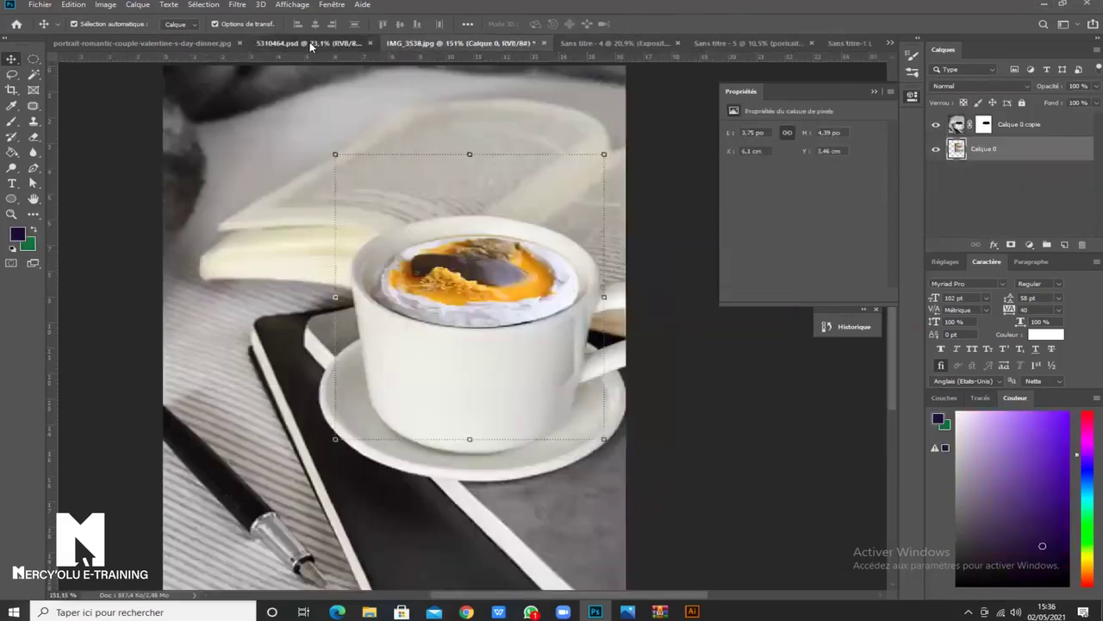
{"action": "left_click", "coordinate": [310, 43]}
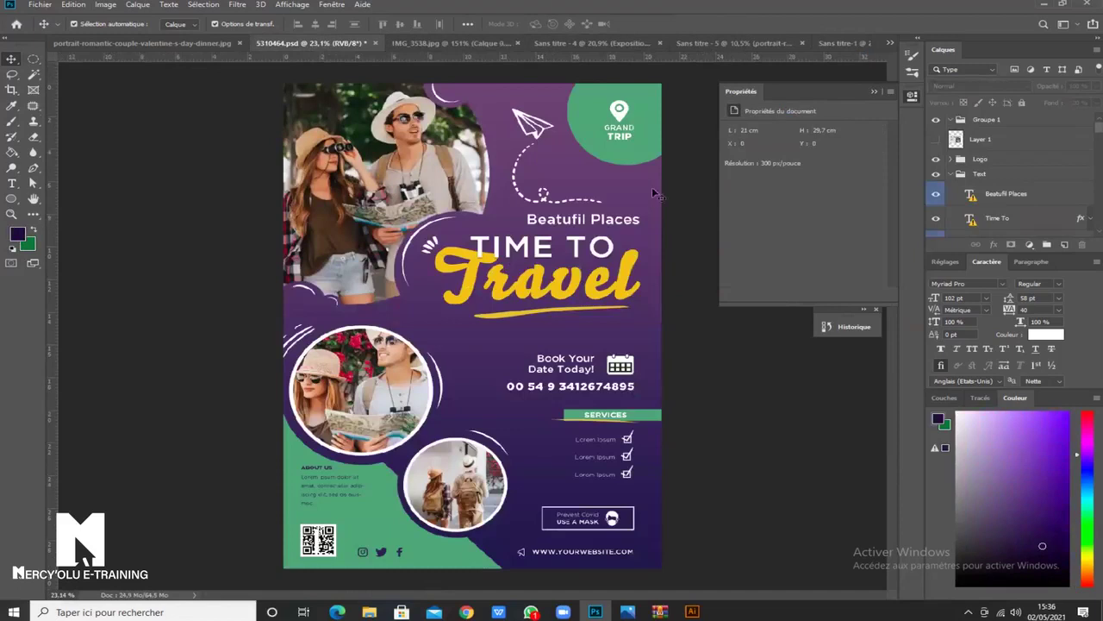
Return to the blank Sans titre-1 document and check whether the rulers are enabled.
{"action": "left_click", "coordinate": [839, 43]}
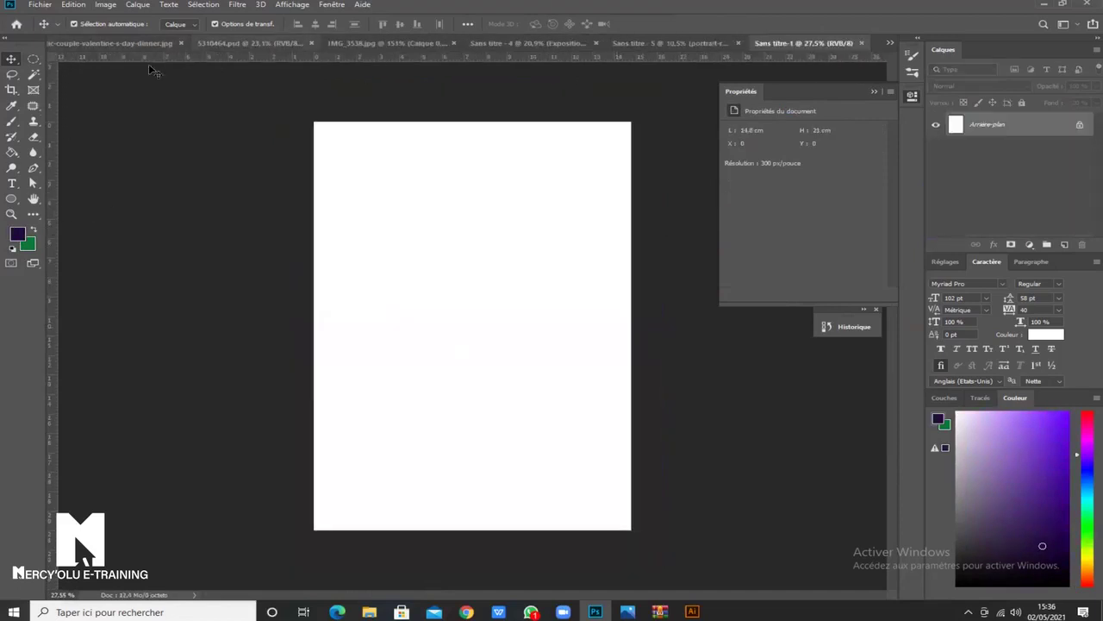
{"action": "left_click", "coordinate": [333, 6]}
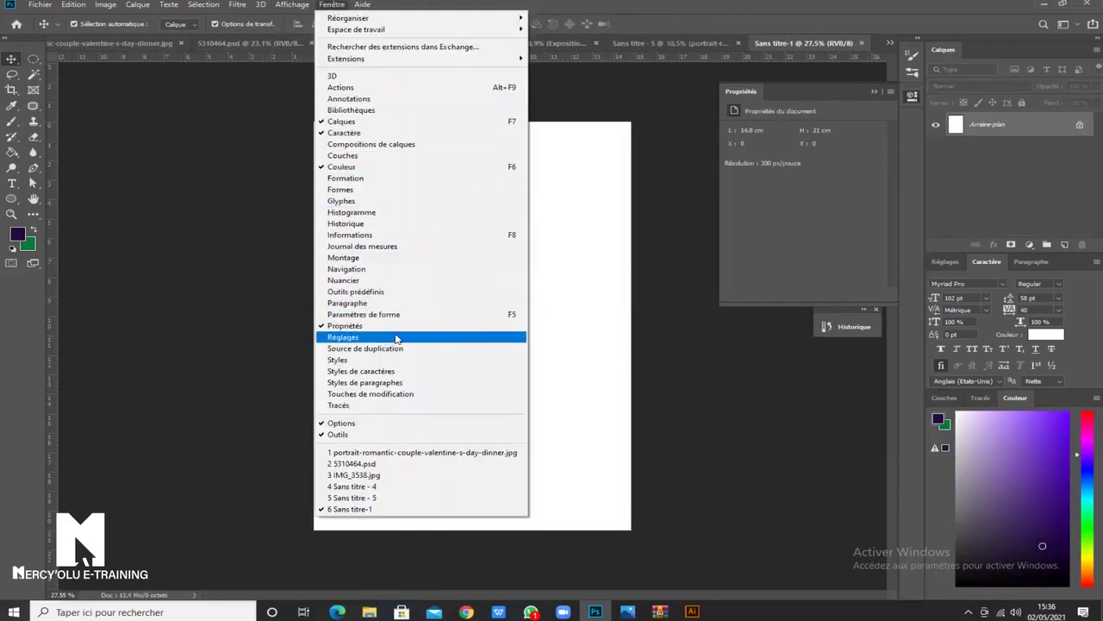
{"action": "mouse_move", "coordinate": [292, 5]}
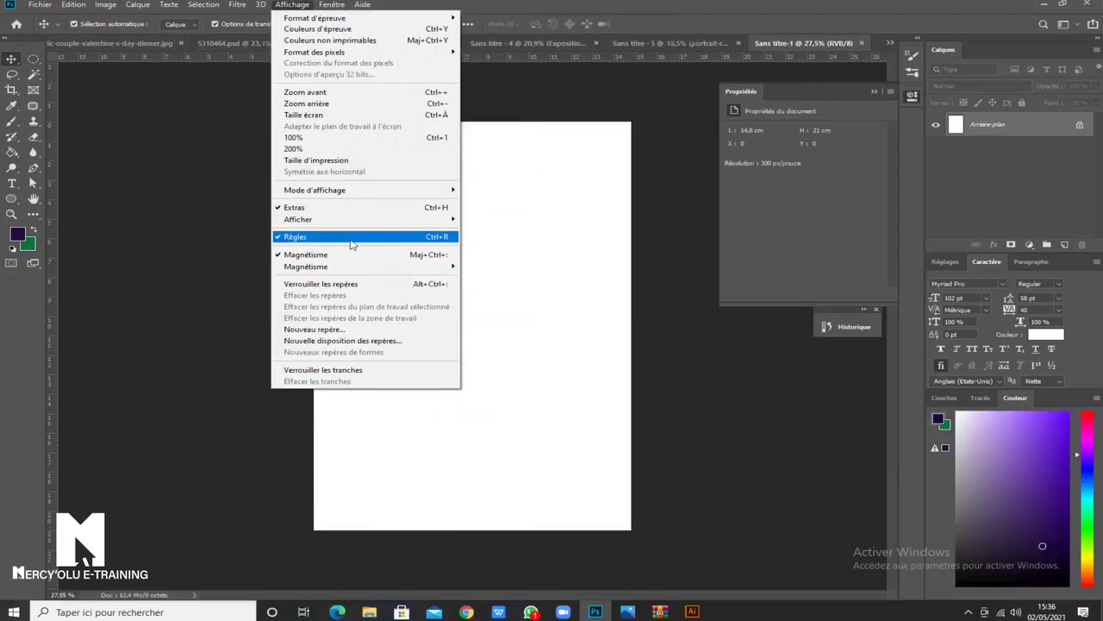
{"action": "left_click", "coordinate": [189, 236]}
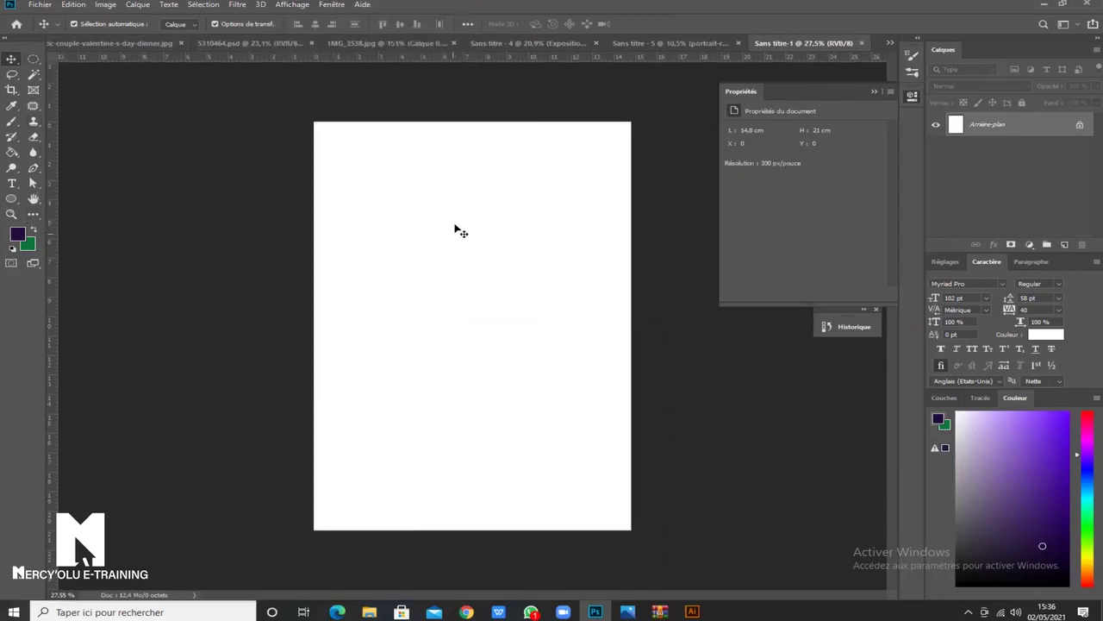
{"action": "key", "text": "ctrl+plus"}
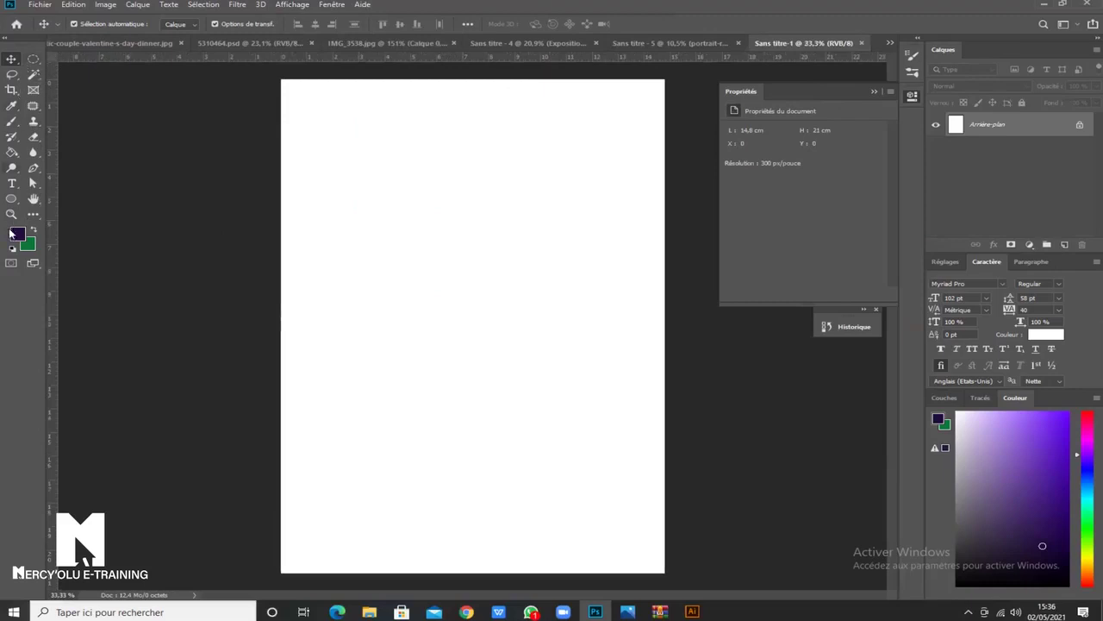
Draw a square of about 125 x 125 px with the Rectangle tool in the page's top-left corner.
{"action": "left_click", "coordinate": [34, 63]}
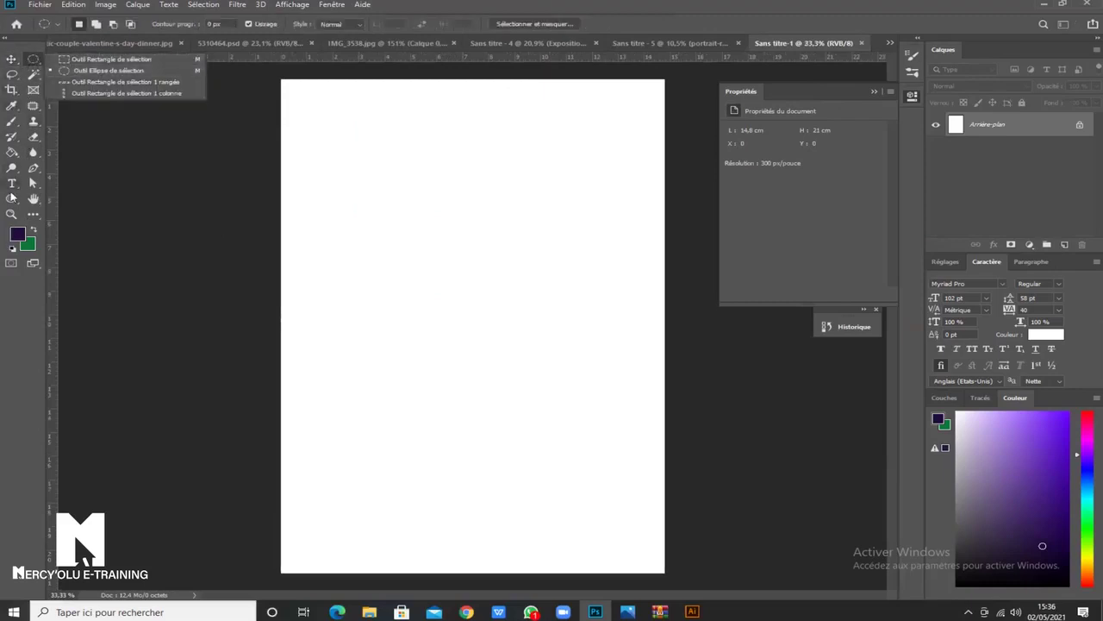
{"action": "left_click", "coordinate": [10, 201]}
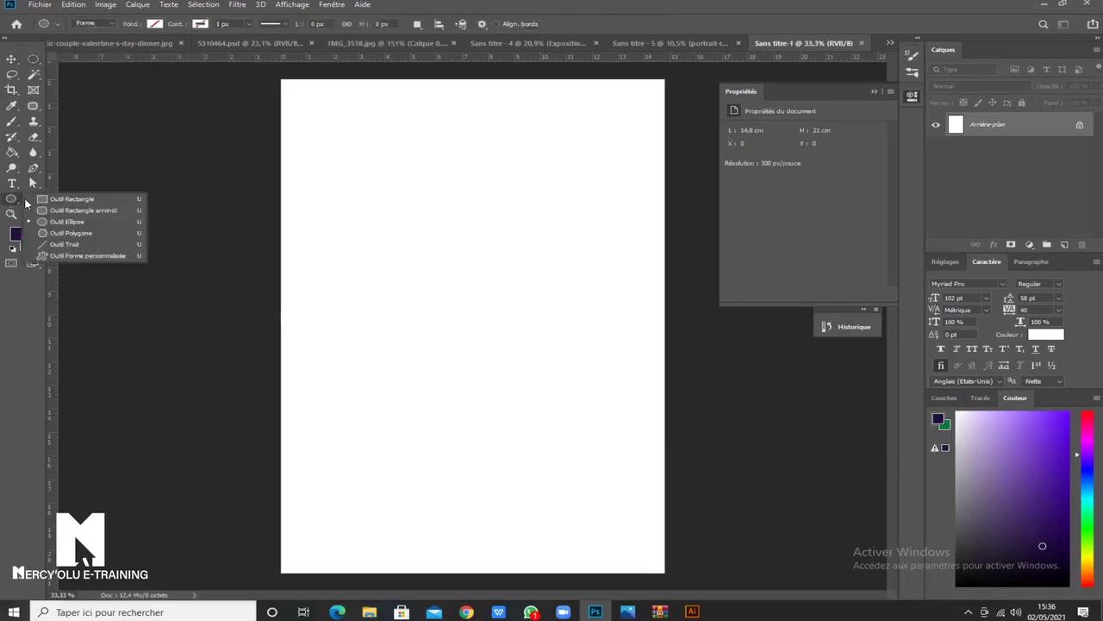
{"action": "left_click", "coordinate": [70, 201]}
{"action": "scroll", "coordinate": [281, 81], "scroll_direction": "up", "scroll_amount": 5}
{"action": "left_click_drag", "start_coordinate": [394, 150], "coordinate": [195, 226]}
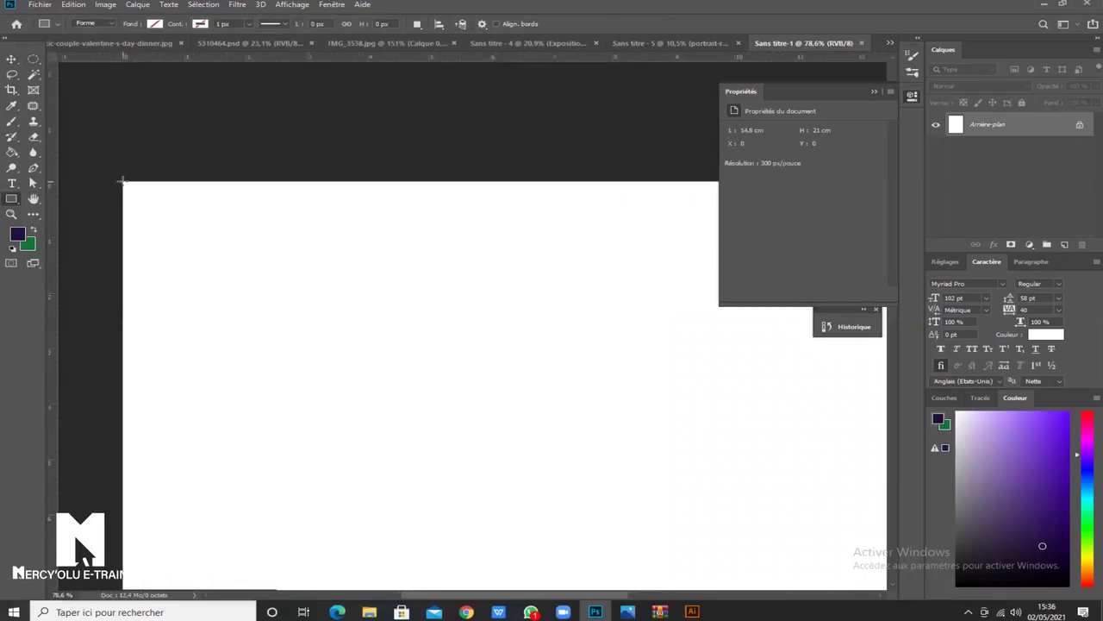
{"action": "left_click_drag", "start_coordinate": [129, 188], "coordinate": [187, 241]}
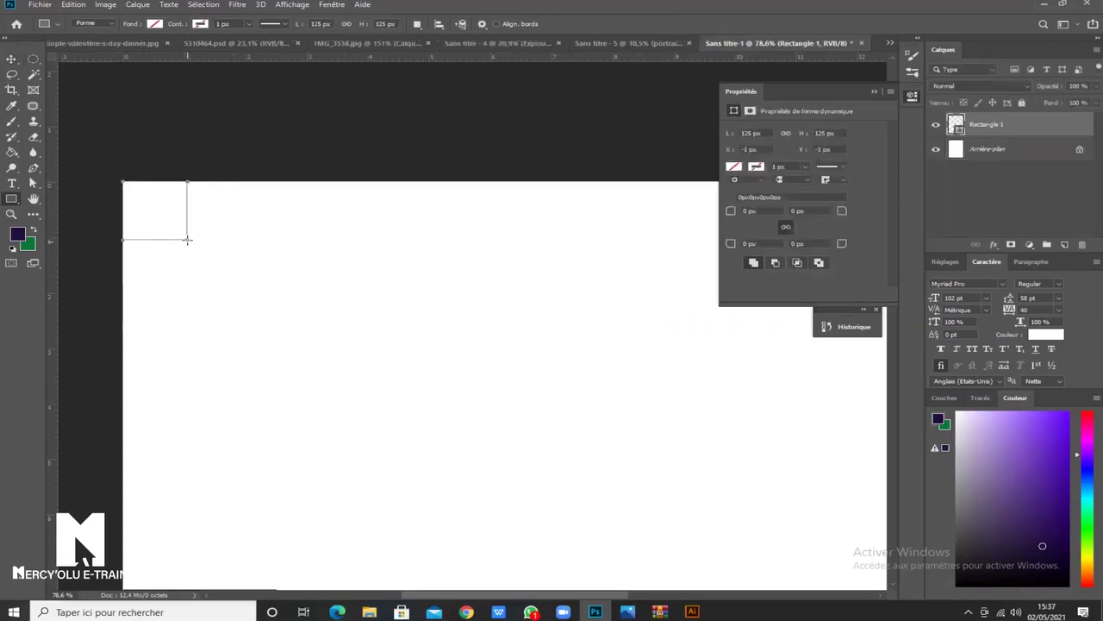
Set the corner square's fill to solid red, after trying white and black.
{"action": "left_click", "coordinate": [155, 24]}
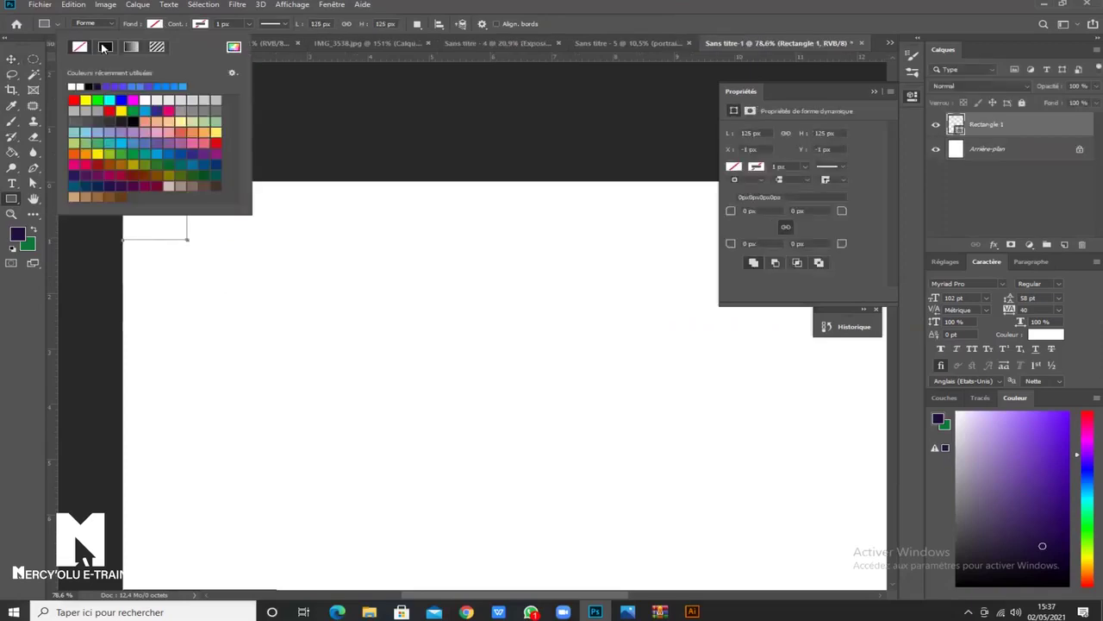
{"action": "left_click", "coordinate": [12, 58]}
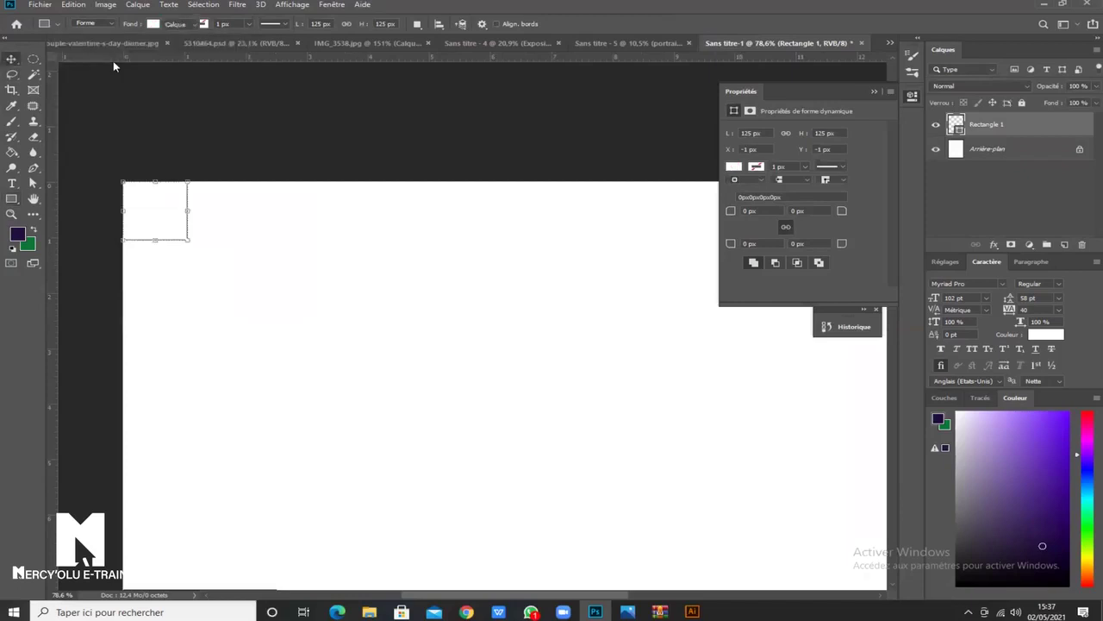
{"action": "left_click", "coordinate": [13, 200]}
{"action": "left_click", "coordinate": [155, 25]}
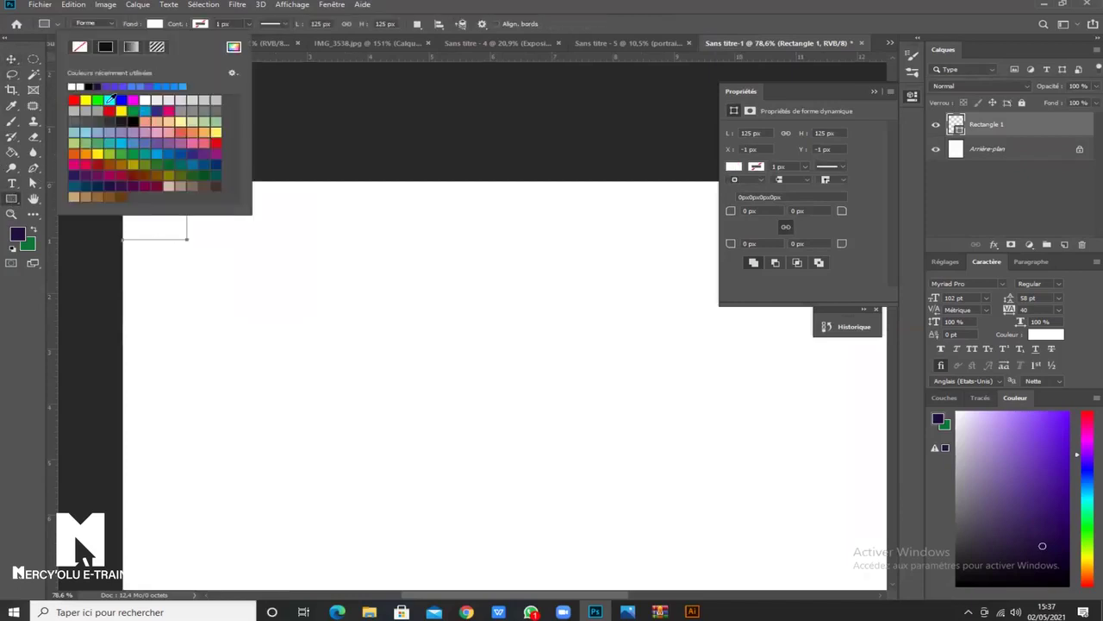
{"action": "left_click", "coordinate": [89, 86]}
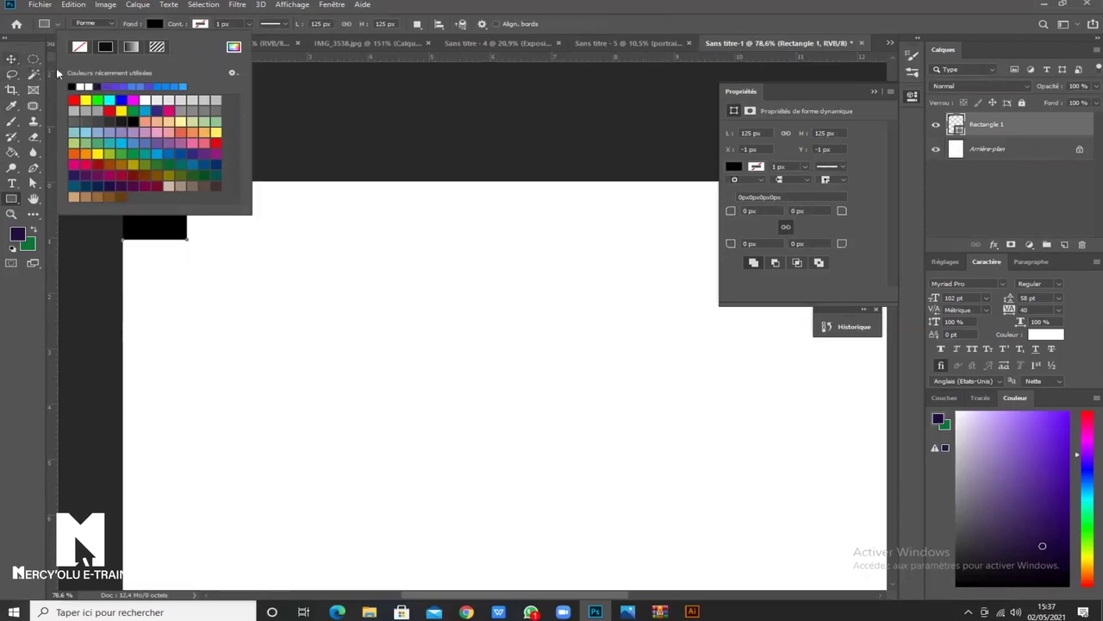
{"action": "left_click", "coordinate": [109, 107]}
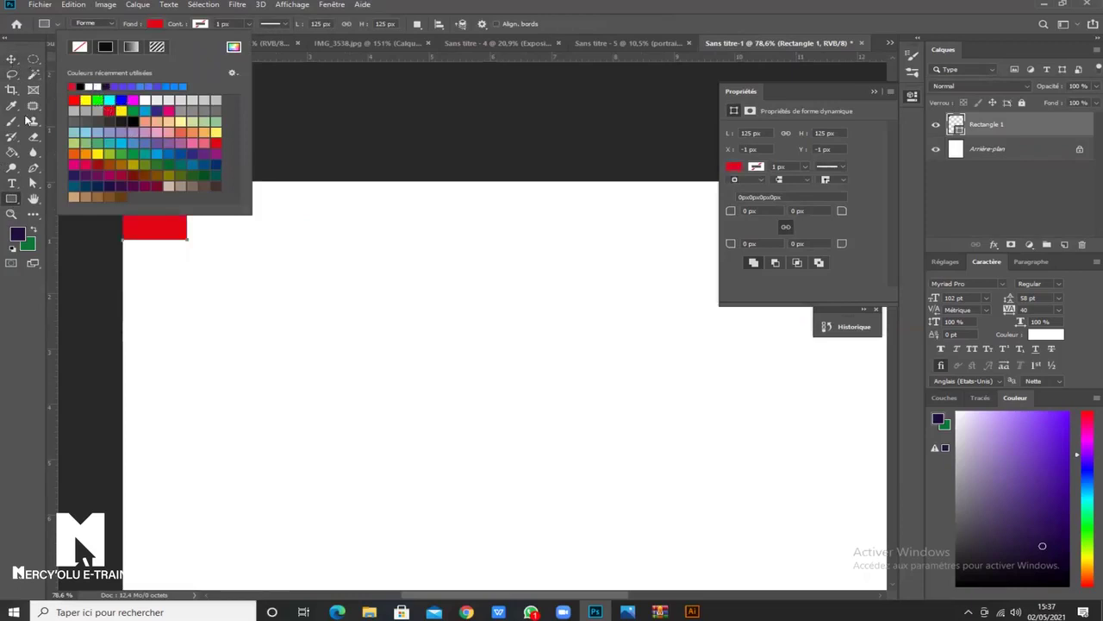
Duplicate the red square into the page's top-right corner and copy both top squares down to the bottom corners.
{"action": "left_click", "coordinate": [13, 60]}
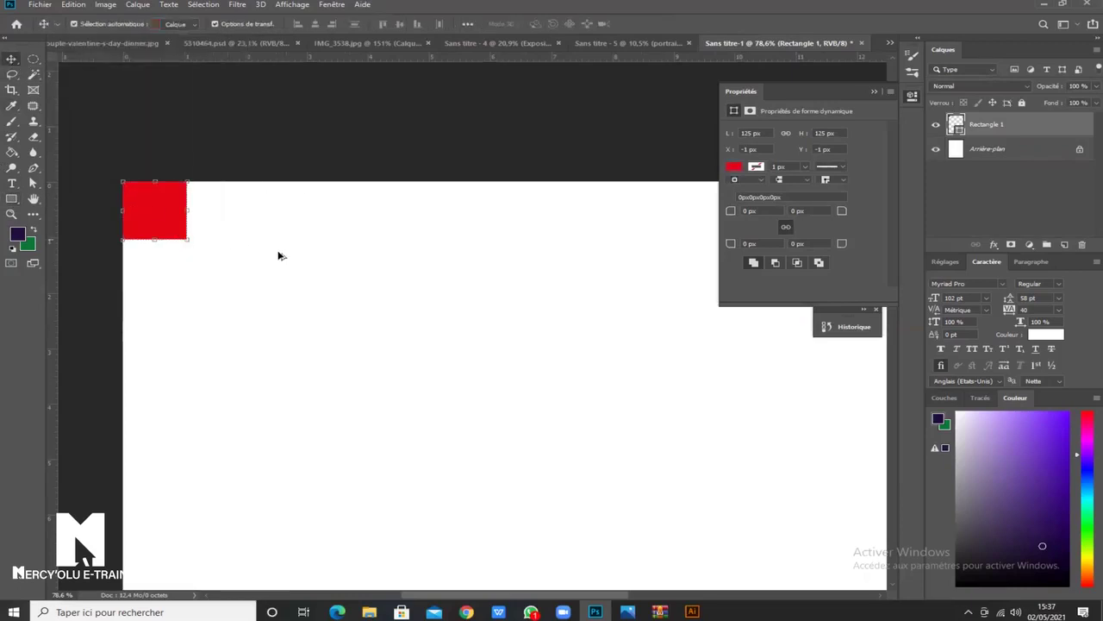
{"action": "scroll", "coordinate": [389, 236], "scroll_direction": "down", "scroll_amount": 3}
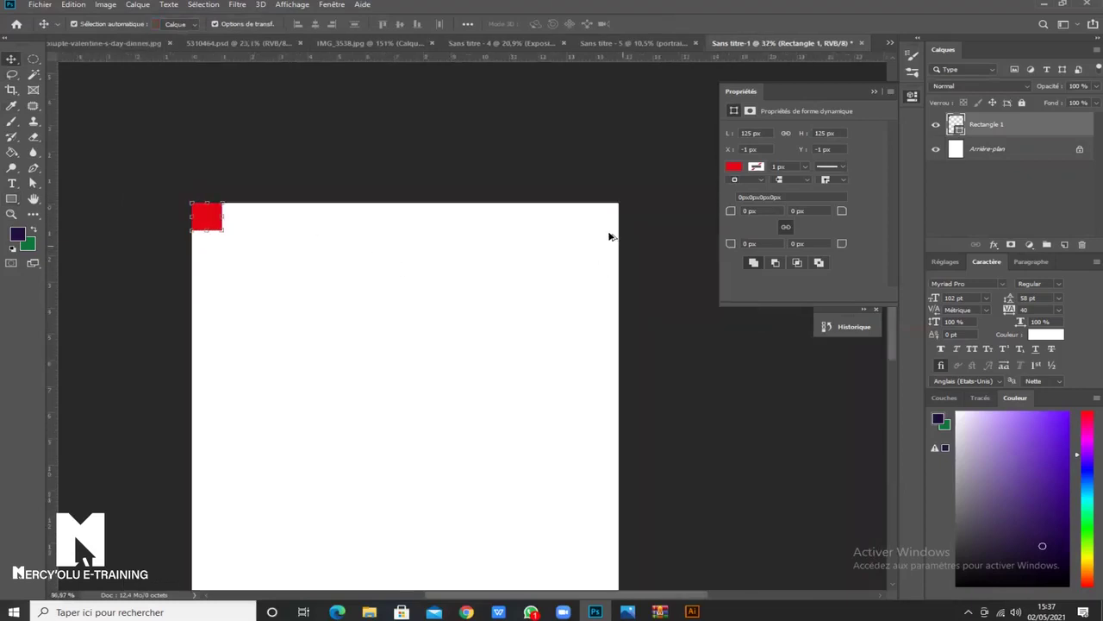
{"action": "scroll", "coordinate": [609, 236], "scroll_direction": "up", "scroll_amount": 1}
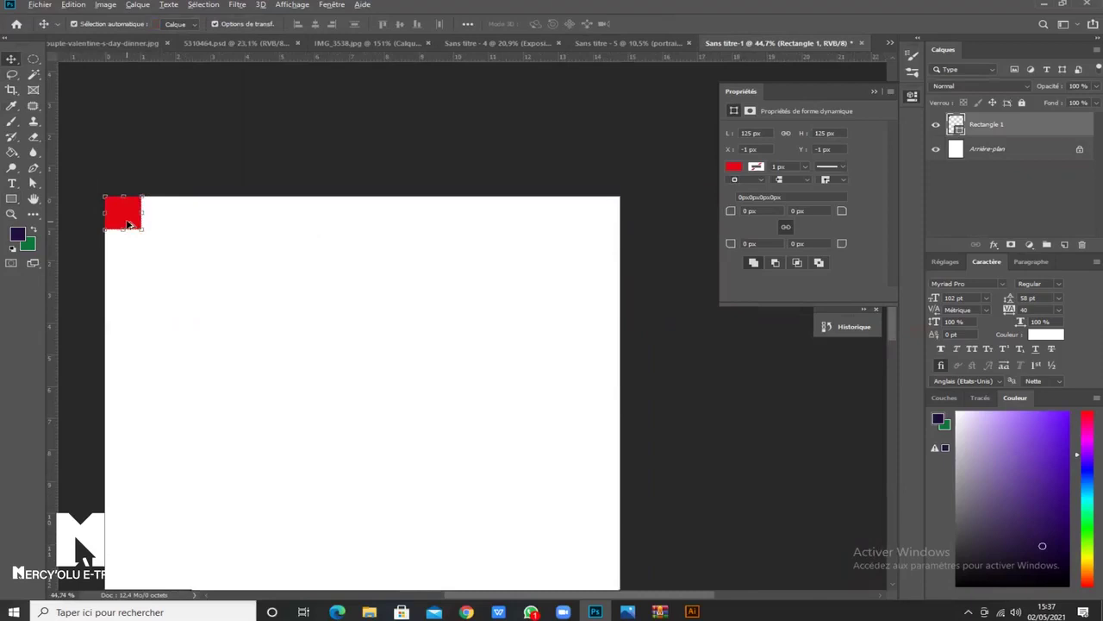
{"action": "left_click_drag", "start_coordinate": [127, 215], "coordinate": [607, 216]}
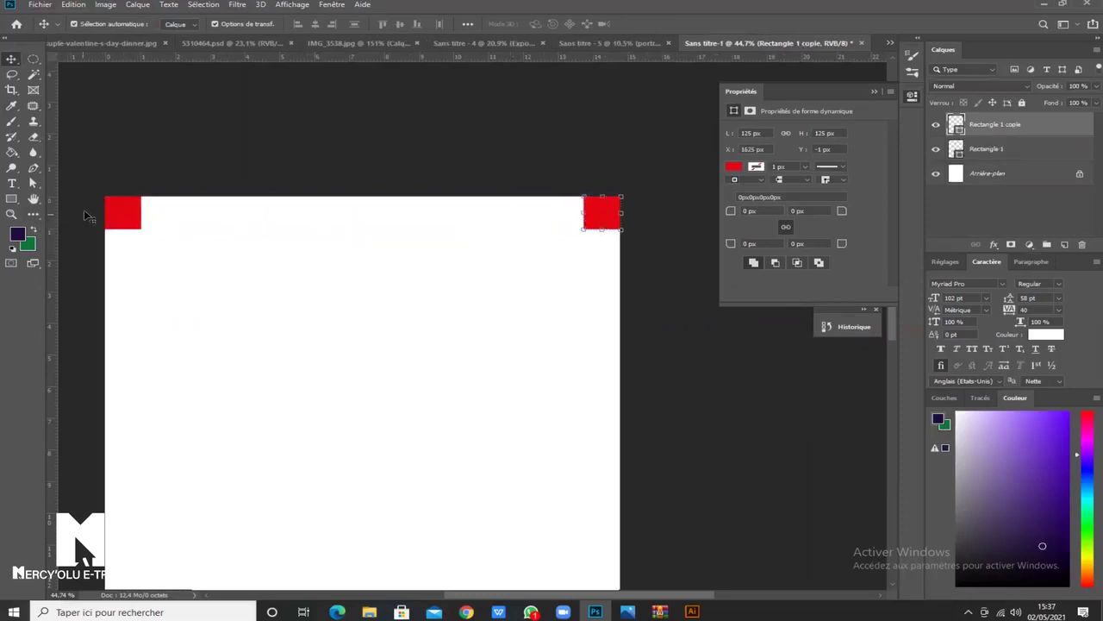
{"action": "left_click", "coordinate": [129, 222], "text": "shift"}
{"action": "scroll", "coordinate": [405, 201], "scroll_direction": "down", "scroll_amount": 2}
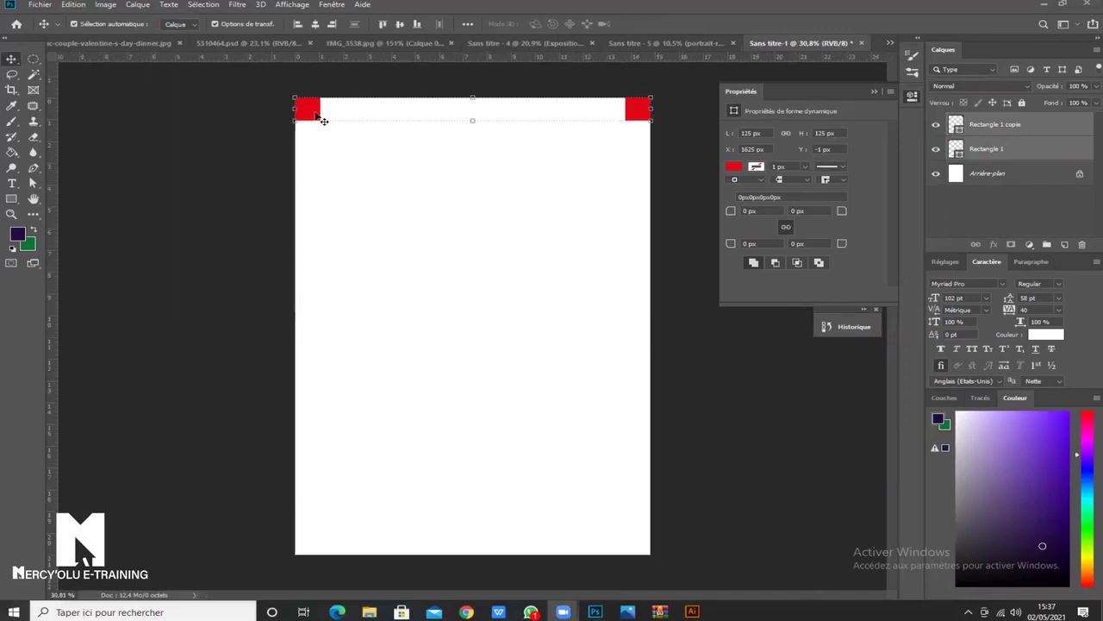
{"action": "left_click_drag", "start_coordinate": [315, 116], "coordinate": [321, 550]}
{"action": "left_click", "coordinate": [278, 445]}
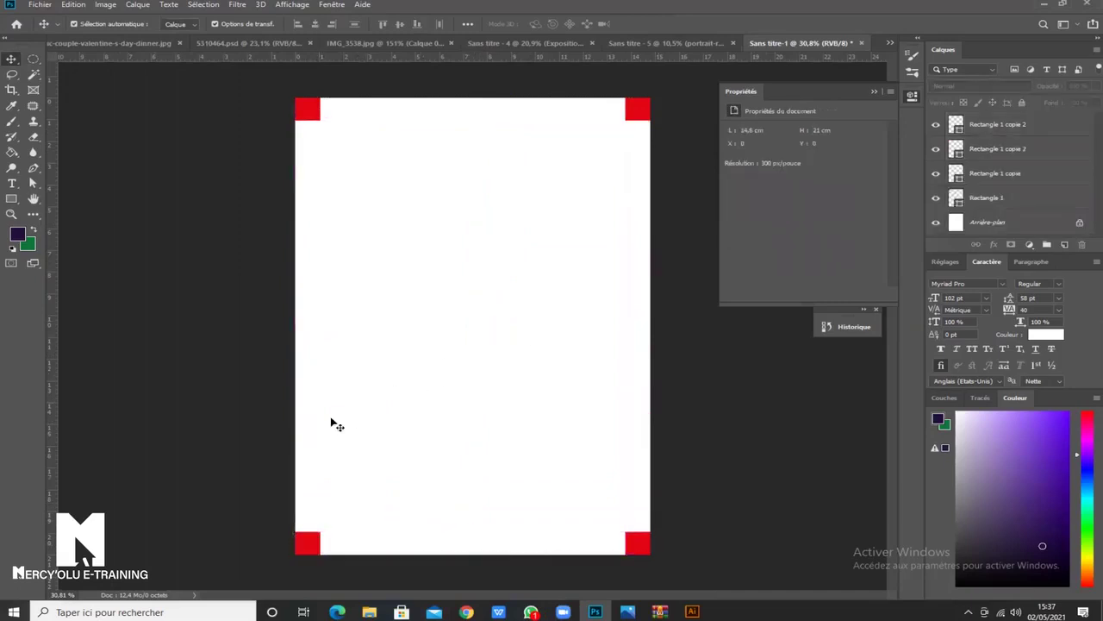
Place a vertical guide about 1 cm from the page's left edge, aligned exactly with the red square's inner edge.
{"action": "scroll", "coordinate": [335, 197], "scroll_direction": "up", "scroll_amount": 2}
{"action": "left_click_drag", "start_coordinate": [419, 113], "coordinate": [355, 231]}
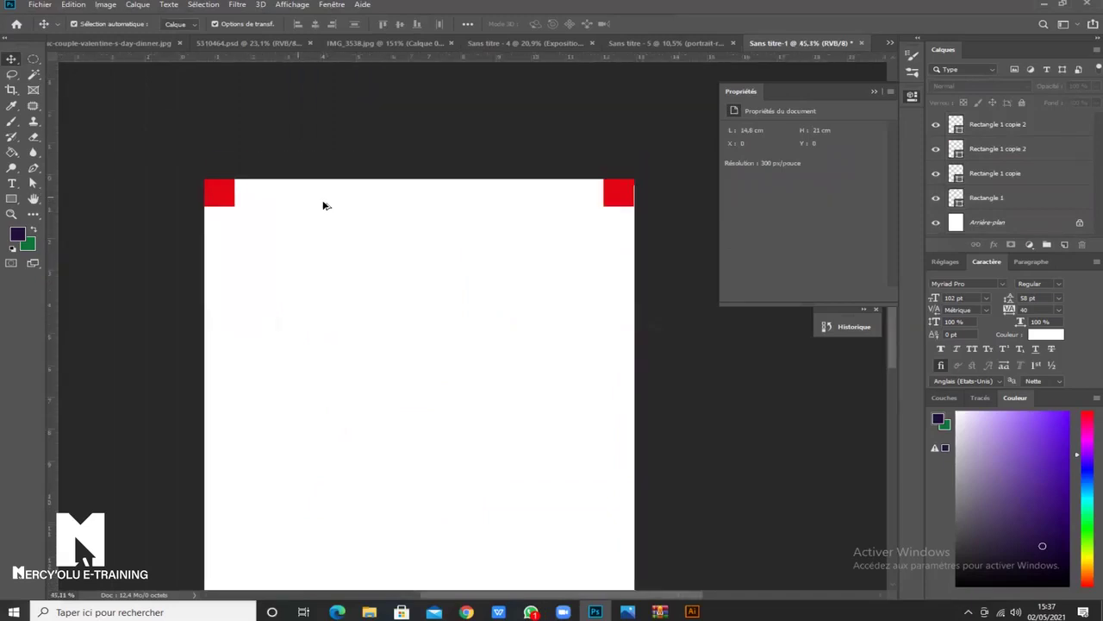
{"action": "scroll", "coordinate": [322, 204], "scroll_direction": "up", "scroll_amount": 1}
{"action": "left_click_drag", "start_coordinate": [54, 266], "coordinate": [215, 283]}
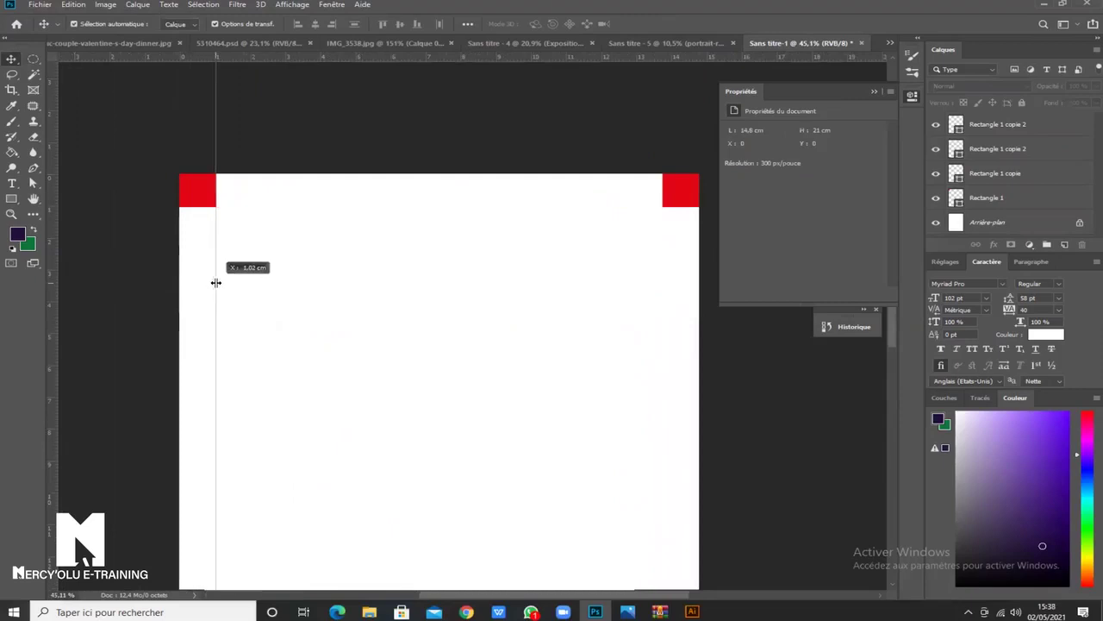
{"action": "left_click_drag", "start_coordinate": [216, 283], "coordinate": [215, 283]}
{"action": "scroll", "coordinate": [217, 165], "scroll_direction": "up", "scroll_amount": 4}
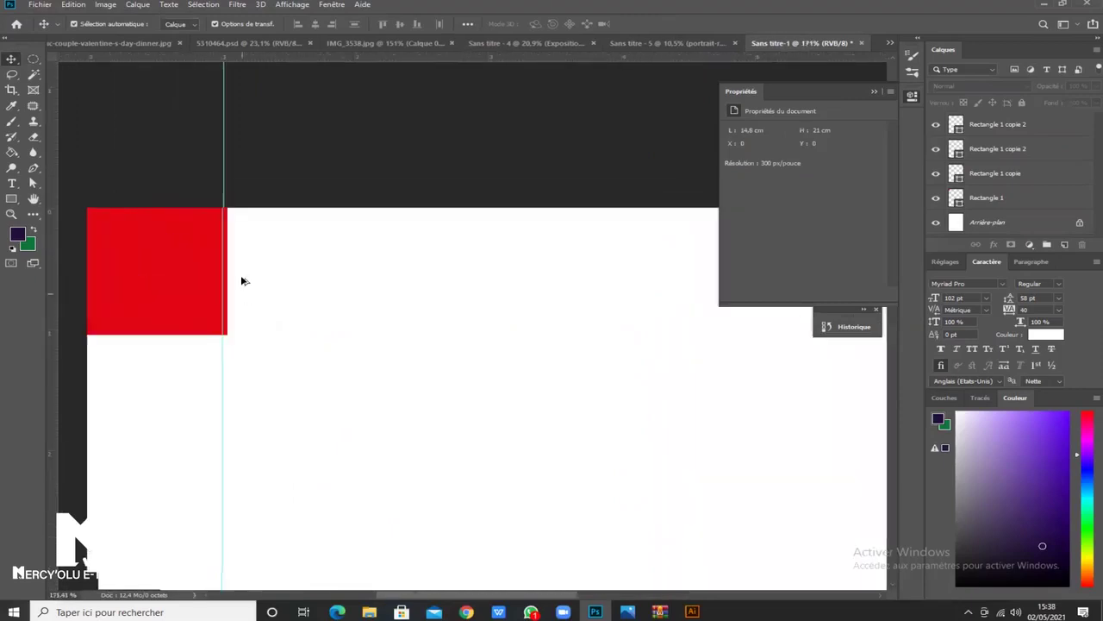
{"action": "scroll", "coordinate": [242, 283], "scroll_direction": "up", "scroll_amount": 2}
{"action": "left_click_drag", "start_coordinate": [200, 300], "coordinate": [210, 299]}
Place a vertical guide on the right squares' inner edge and a horizontal guide exactly along the top squares' lower edge.
{"action": "scroll", "coordinate": [155, 249], "scroll_direction": "down", "scroll_amount": 3}
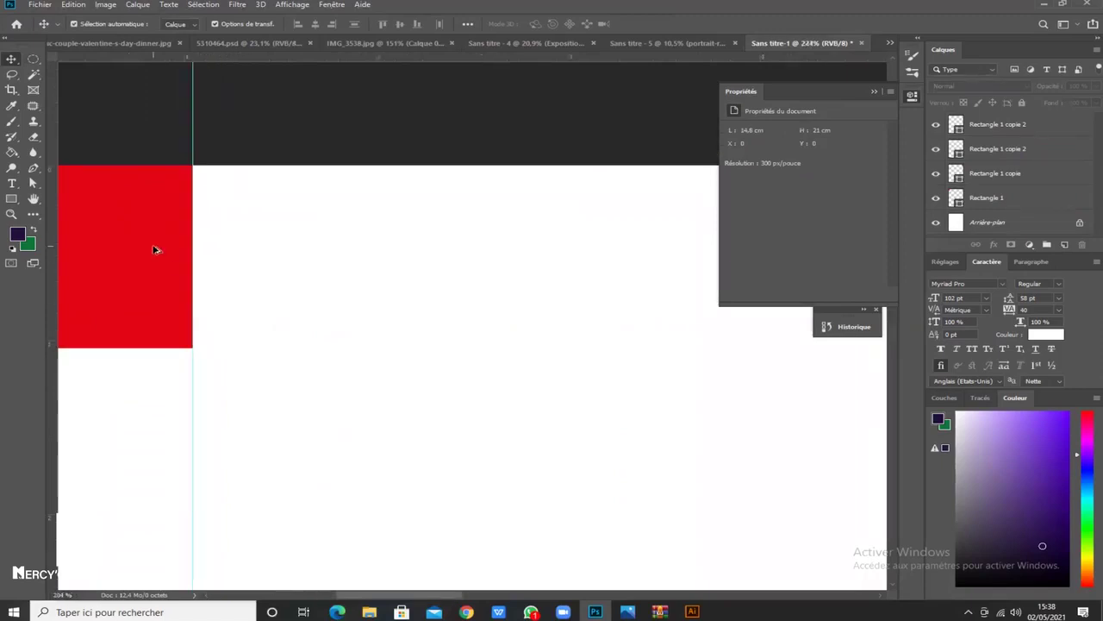
{"action": "scroll", "coordinate": [232, 286], "scroll_direction": "right", "scroll_amount": 10}
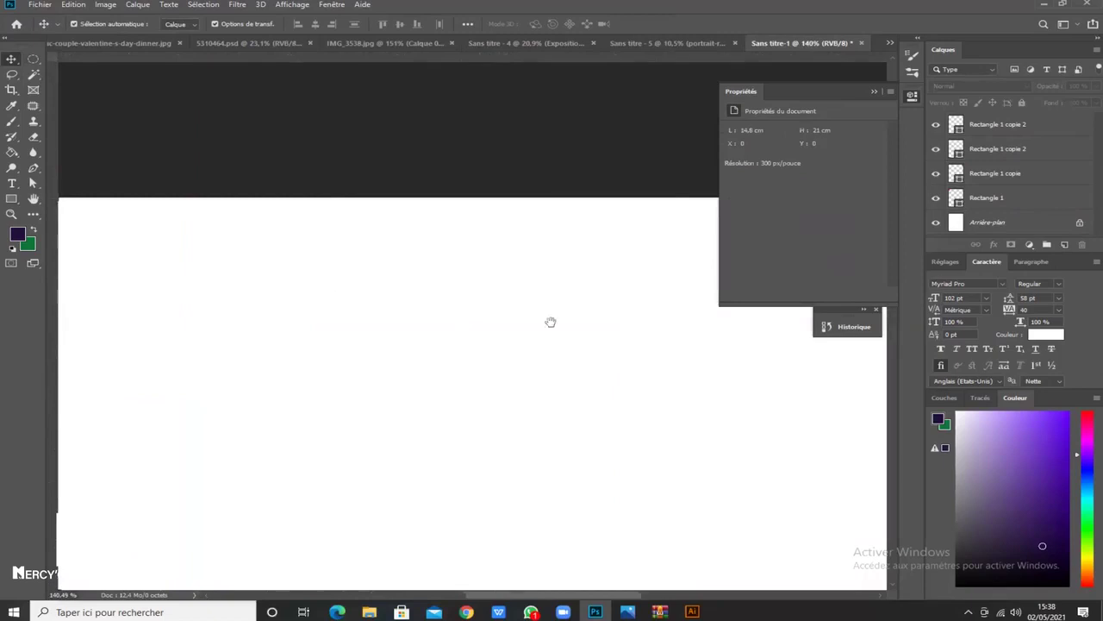
{"action": "left_click_drag", "start_coordinate": [52, 284], "coordinate": [322, 296]}
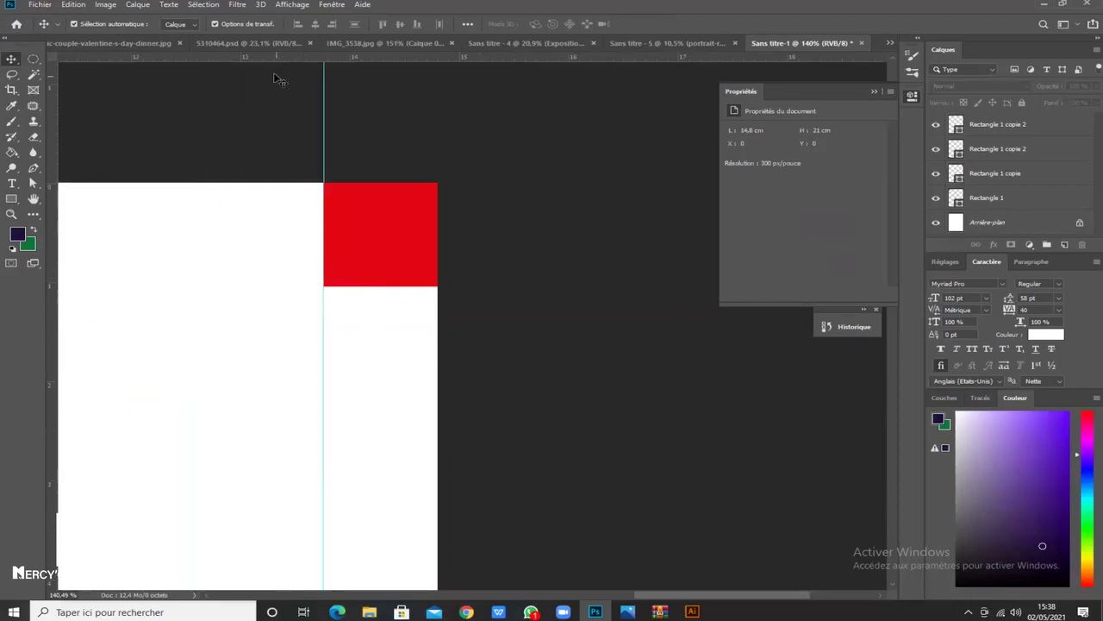
{"action": "left_click_drag", "start_coordinate": [267, 59], "coordinate": [264, 285]}
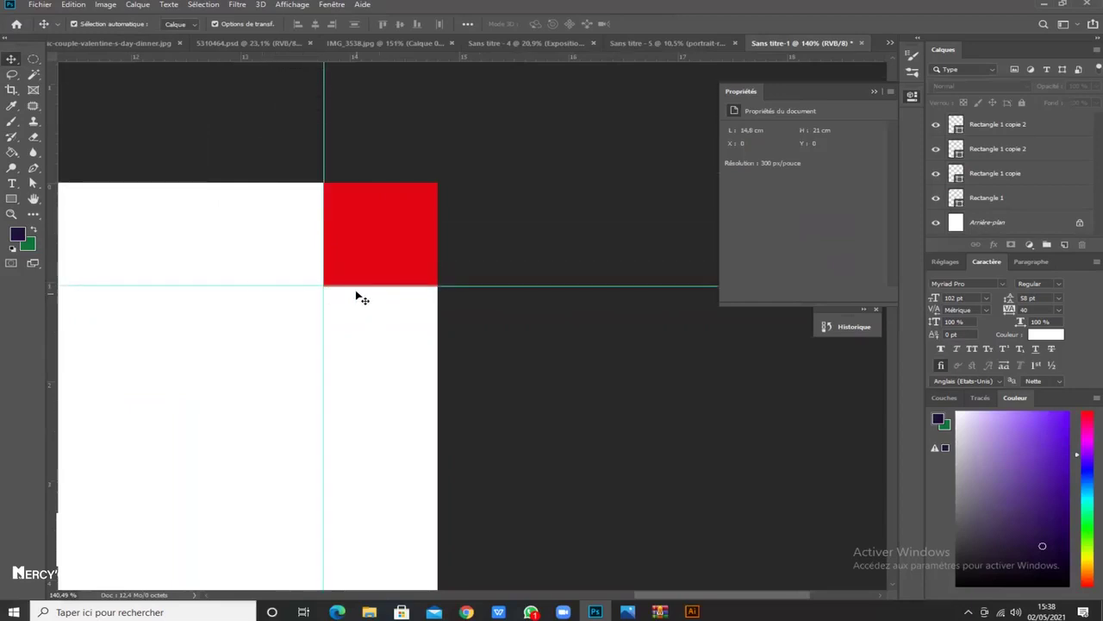
{"action": "scroll", "coordinate": [417, 280], "scroll_direction": "up", "scroll_amount": 3}
{"action": "scroll", "coordinate": [417, 280], "scroll_direction": "up", "scroll_amount": 5}
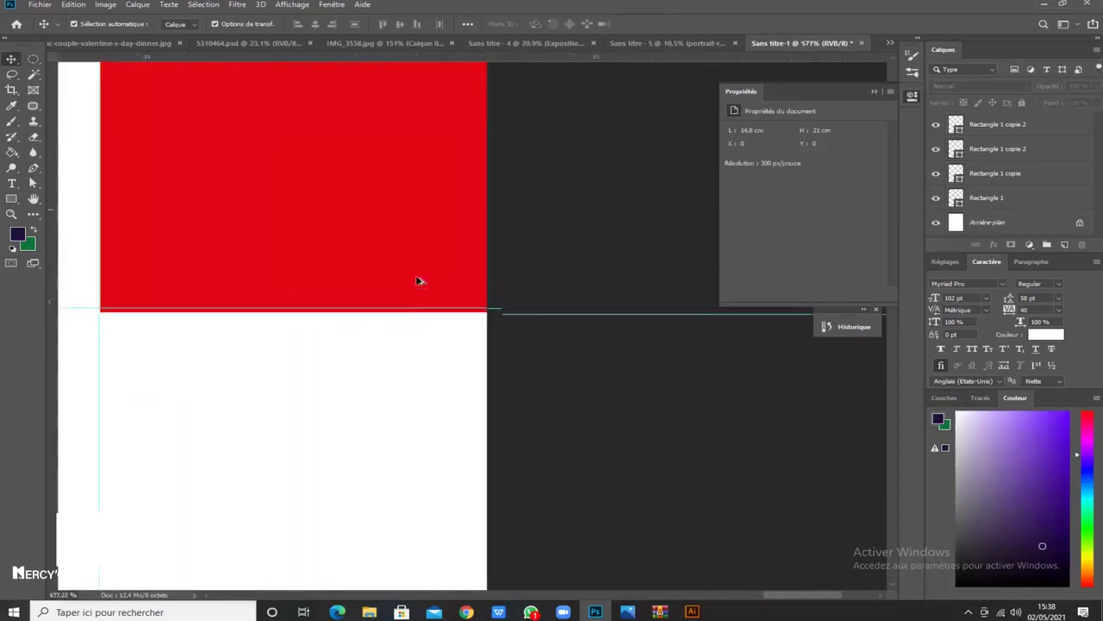
{"action": "left_click_drag", "start_coordinate": [408, 314], "coordinate": [412, 317]}
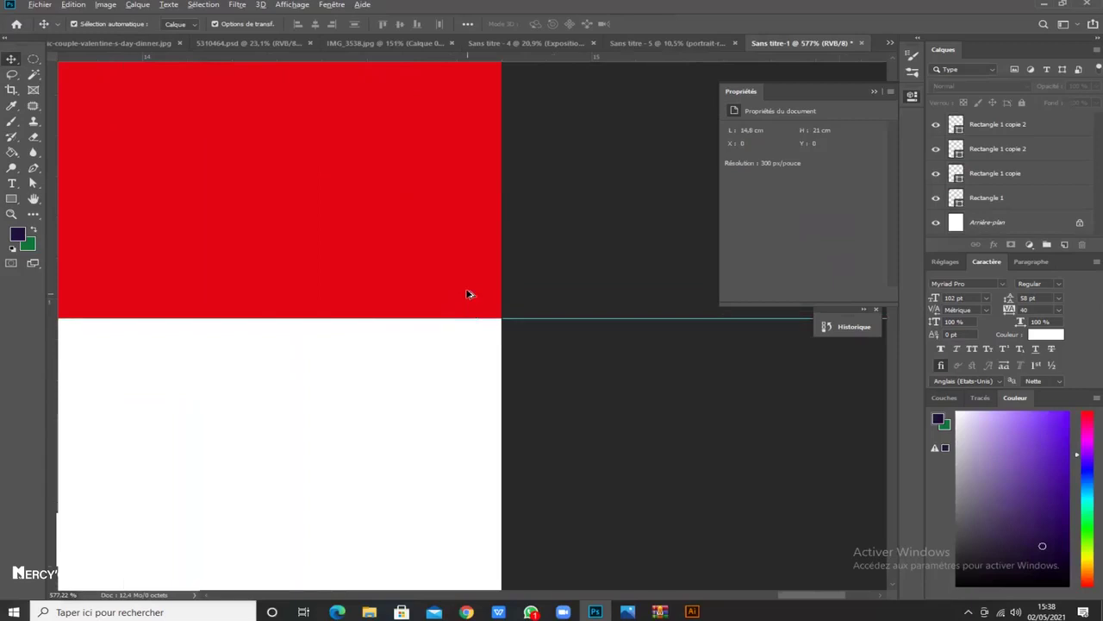
Place a horizontal guide exactly along the upper edge of the red squares at the bottom of the page.
{"action": "scroll", "coordinate": [468, 294], "scroll_direction": "down", "scroll_amount": 15}
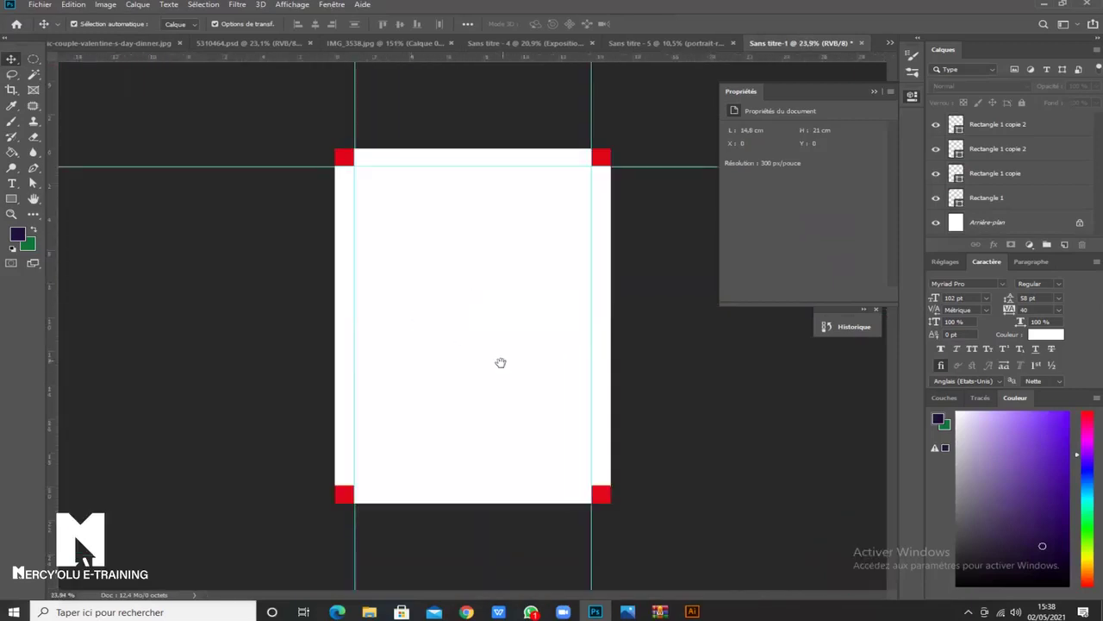
{"action": "scroll", "coordinate": [439, 431], "scroll_direction": "up", "scroll_amount": 5}
{"action": "left_click_drag", "start_coordinate": [391, 556], "coordinate": [402, 255]}
{"action": "left_click_drag", "start_coordinate": [335, 59], "coordinate": [327, 317]}
{"action": "scroll", "coordinate": [253, 321], "scroll_direction": "up", "scroll_amount": 6}
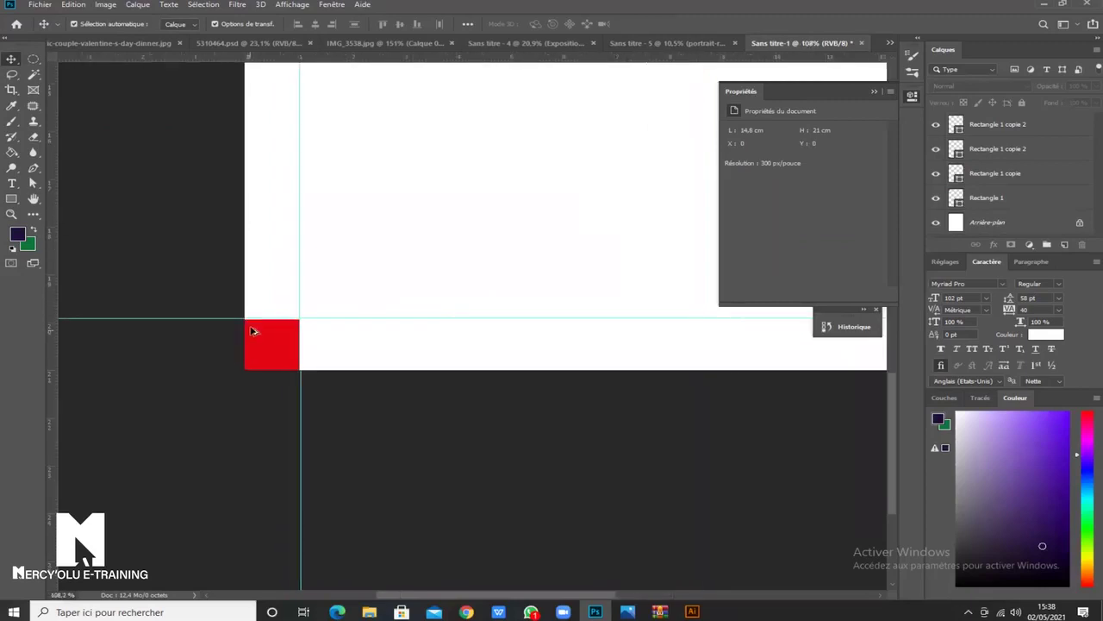
{"action": "scroll", "coordinate": [256, 310], "scroll_direction": "up", "scroll_amount": 3}
{"action": "left_click_drag", "start_coordinate": [269, 296], "coordinate": [272, 300]}
Delete the four red corner squares, keeping only the margin guides on the white page.
{"action": "scroll", "coordinate": [273, 298], "scroll_direction": "down", "scroll_amount": 10}
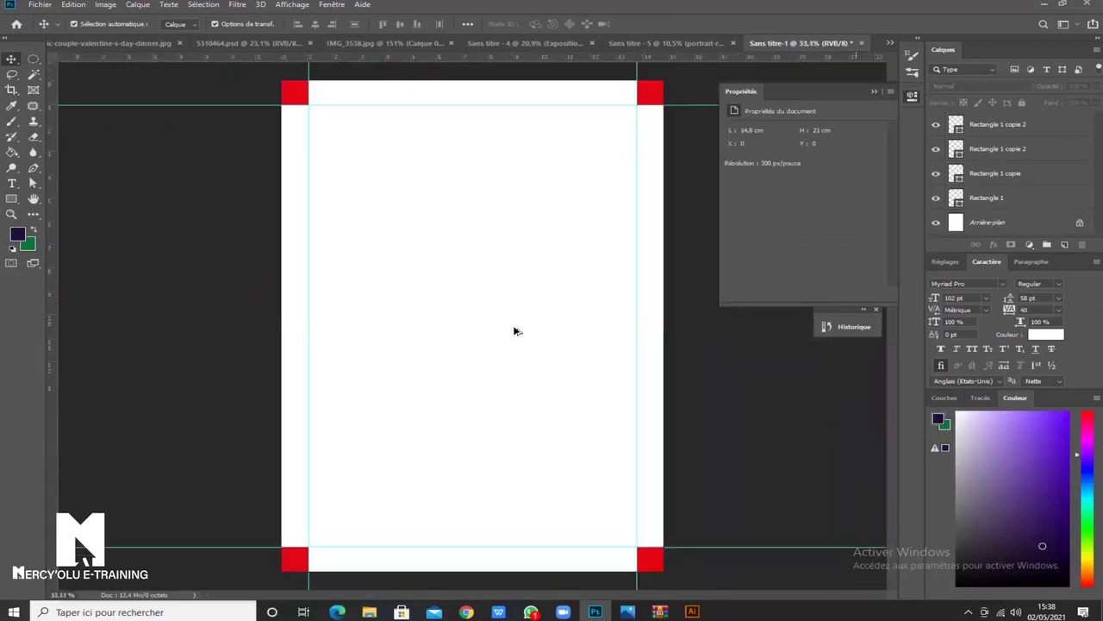
{"action": "left_click", "coordinate": [288, 94]}
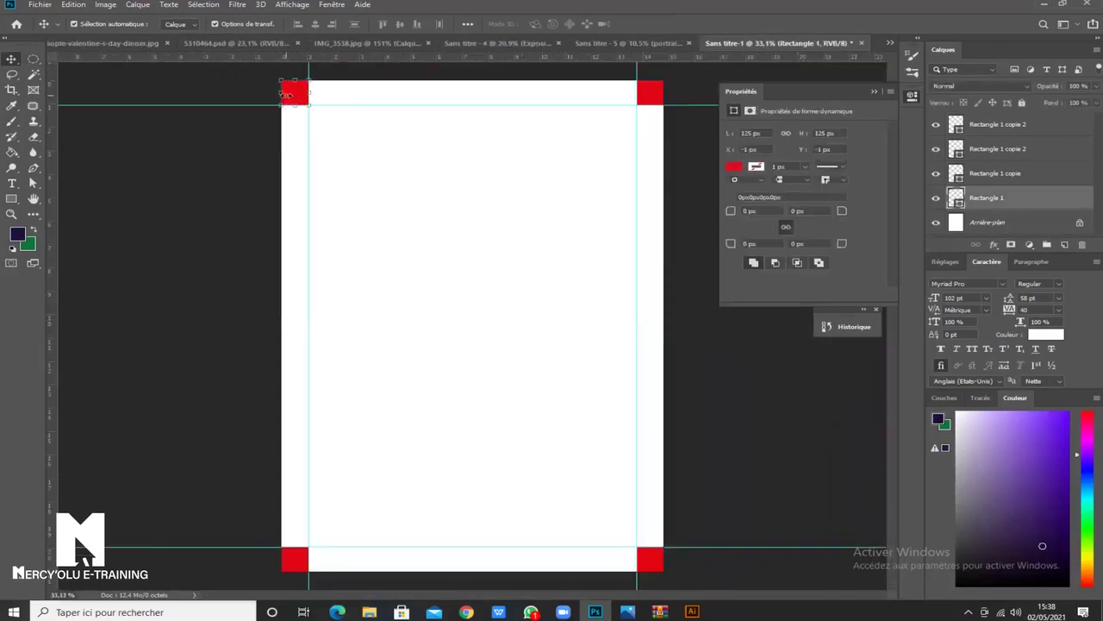
{"action": "key", "text": "Delete"}
{"action": "key", "text": "Delete"}
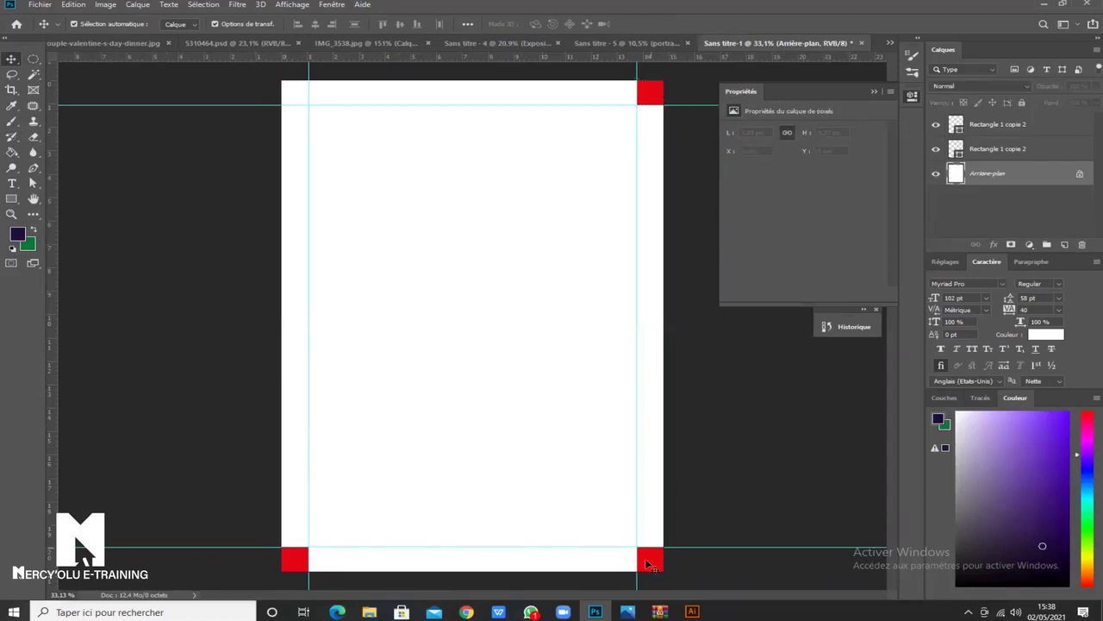
{"action": "left_click", "coordinate": [646, 559]}
{"action": "key", "text": "Delete"}
{"action": "left_click", "coordinate": [299, 565]}
{"action": "key", "text": "Delete"}
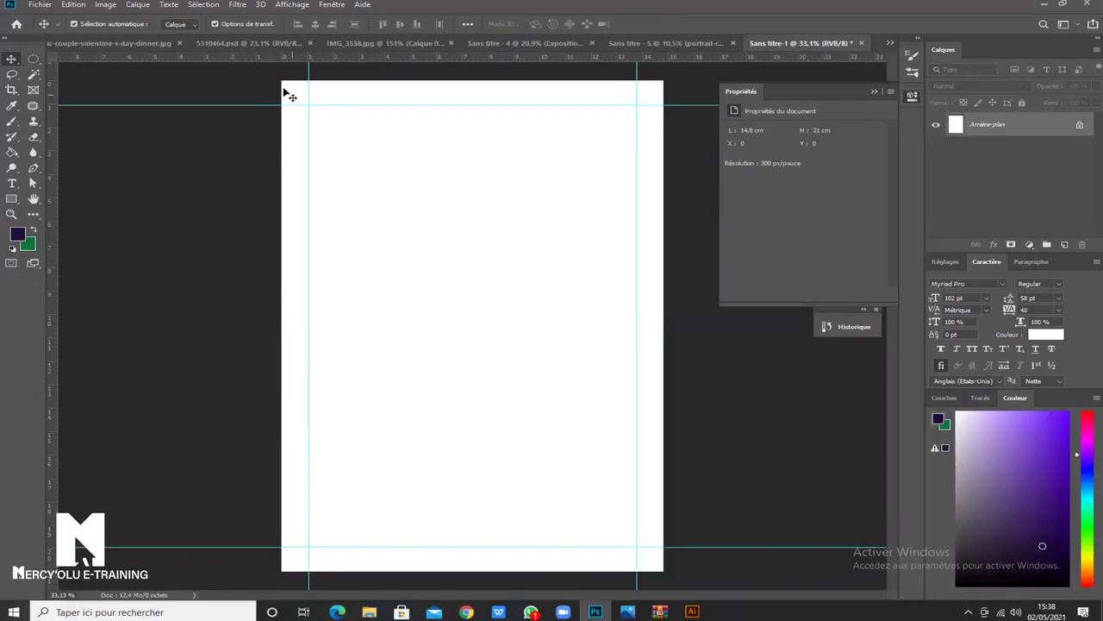
Lock the margin guides in place and convert the locked background into a normal layer.
{"action": "left_click", "coordinate": [291, 5]}
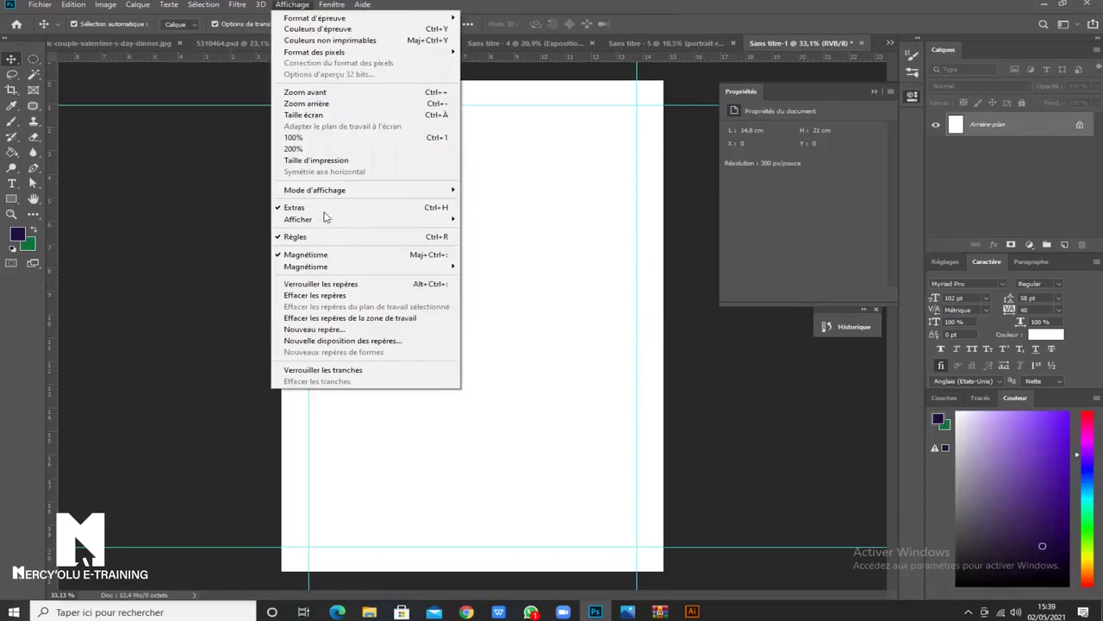
{"action": "left_click", "coordinate": [343, 289]}
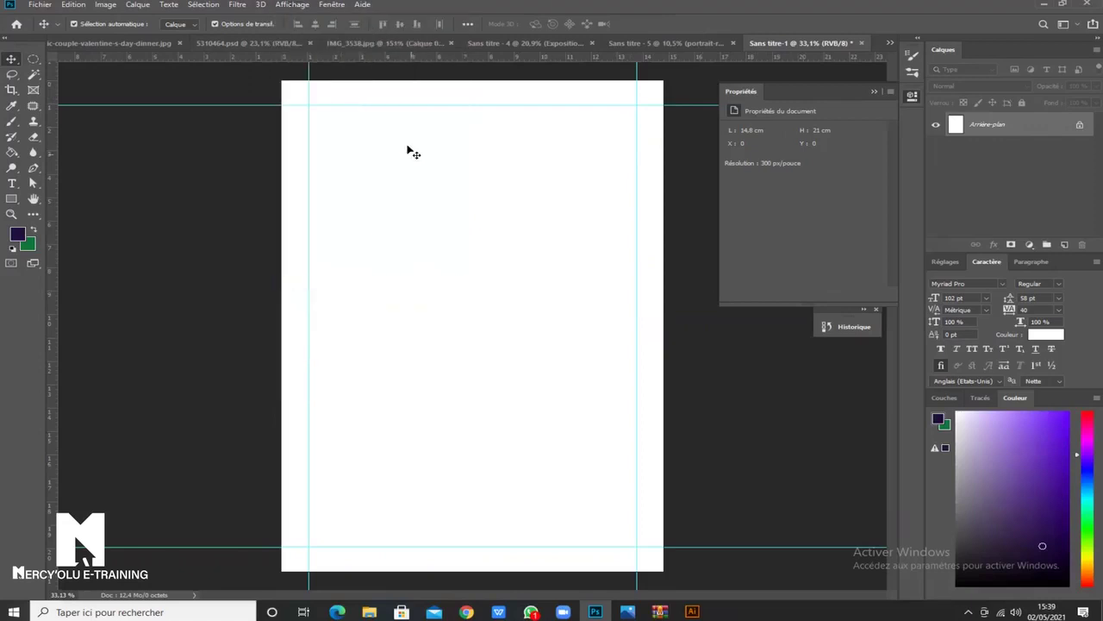
{"action": "left_click_drag", "start_coordinate": [362, 106], "coordinate": [328, 98]}
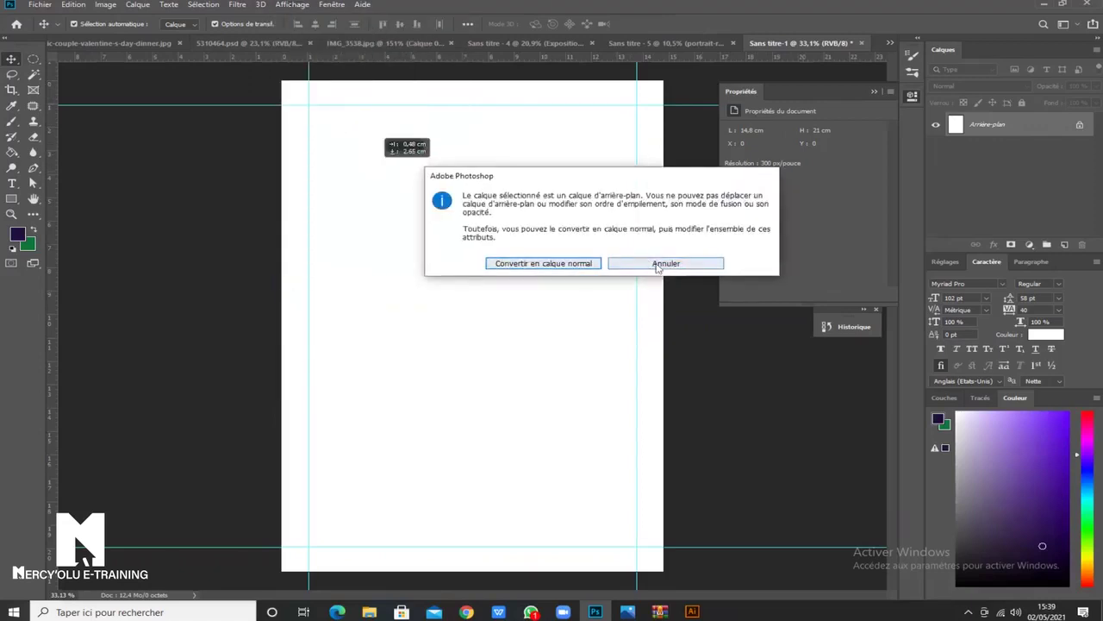
{"action": "left_click", "coordinate": [666, 264]}
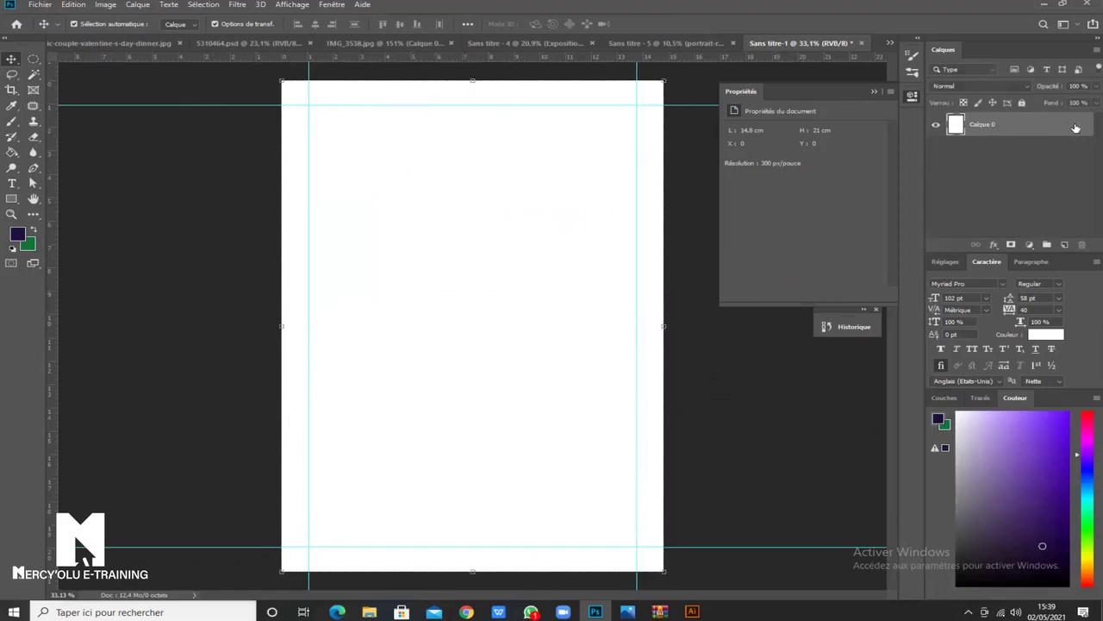
{"action": "left_click", "coordinate": [1078, 127]}
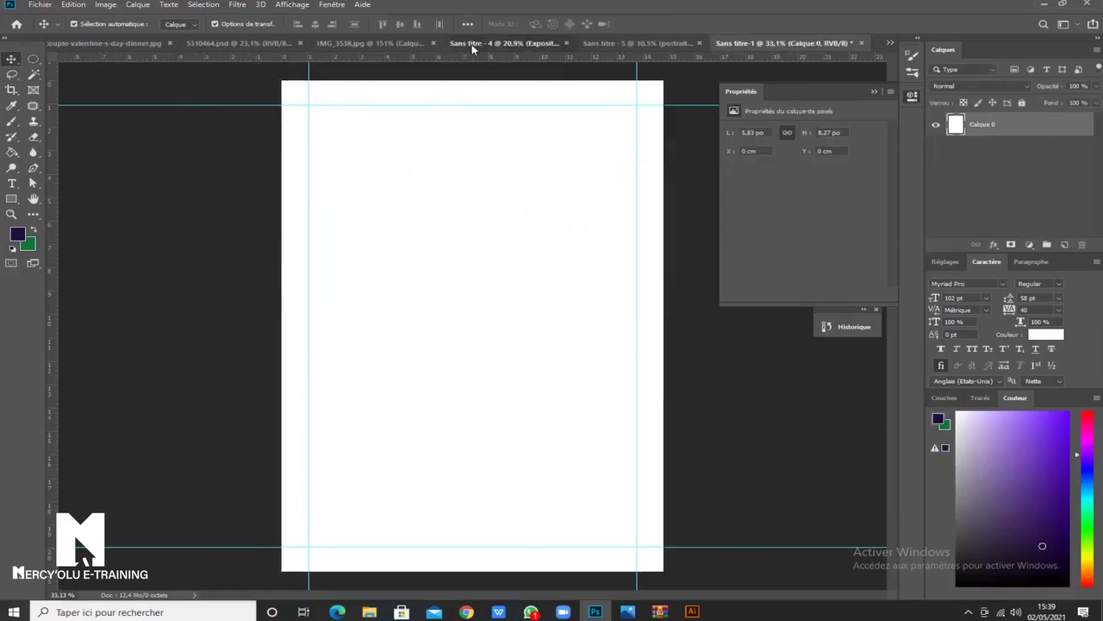
Close the IMG_3538.jpg coffee cup document without saving its changes.
{"action": "left_click", "coordinate": [471, 43]}
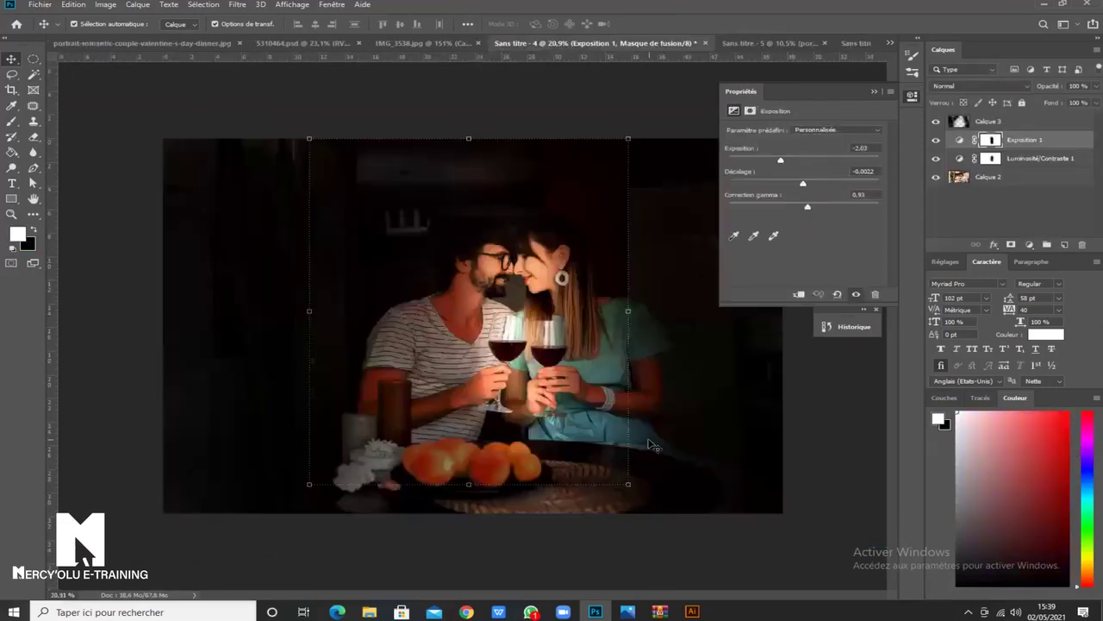
{"action": "left_click", "coordinate": [415, 39]}
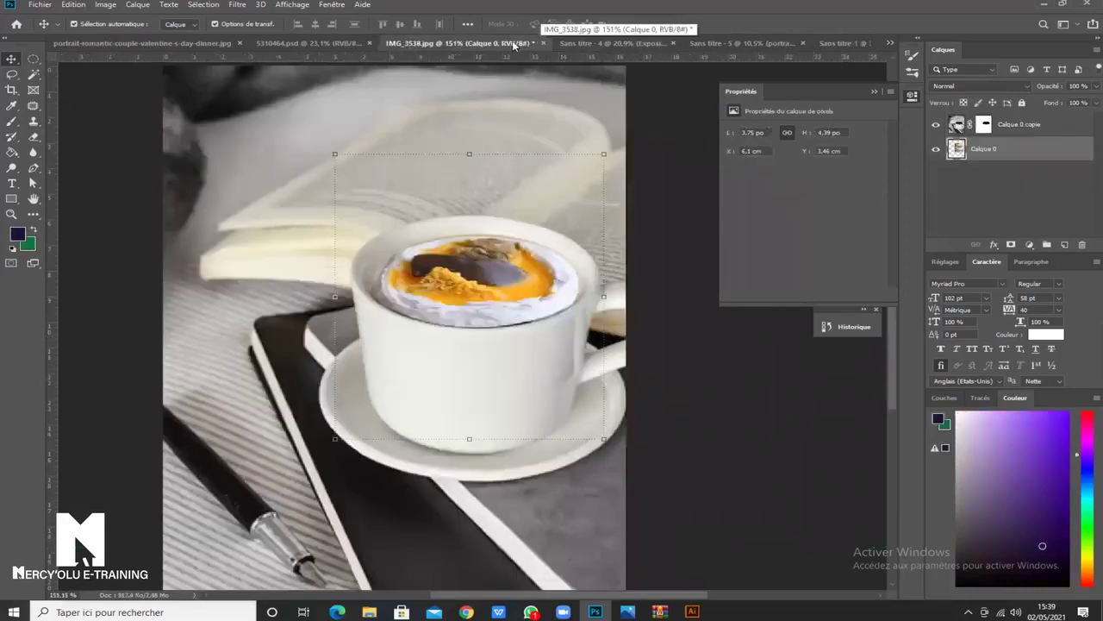
{"action": "left_click", "coordinate": [544, 43]}
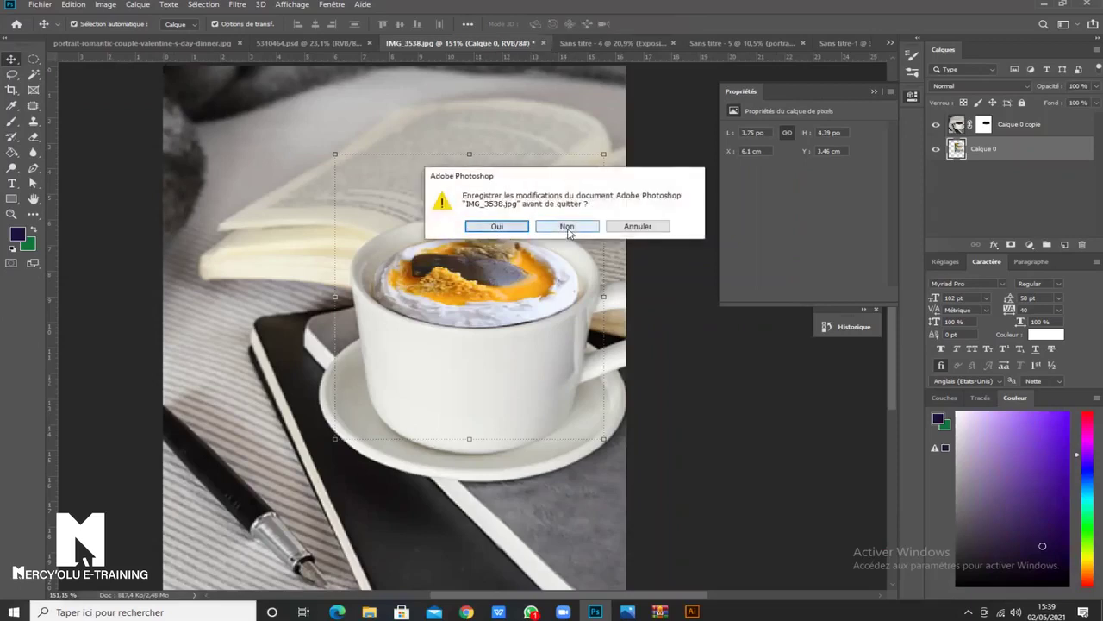
{"action": "left_click", "coordinate": [567, 226]}
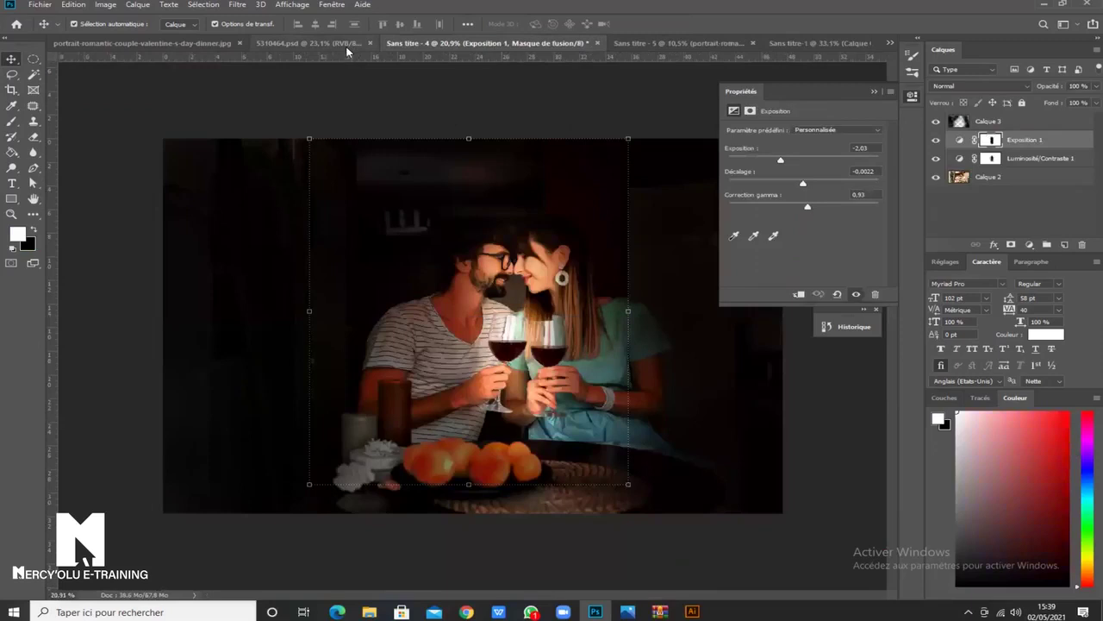
Close the portrait-romantic-couple-valentine-s-day-dinner.jpg document without saving its changes.
{"action": "left_click", "coordinate": [342, 46]}
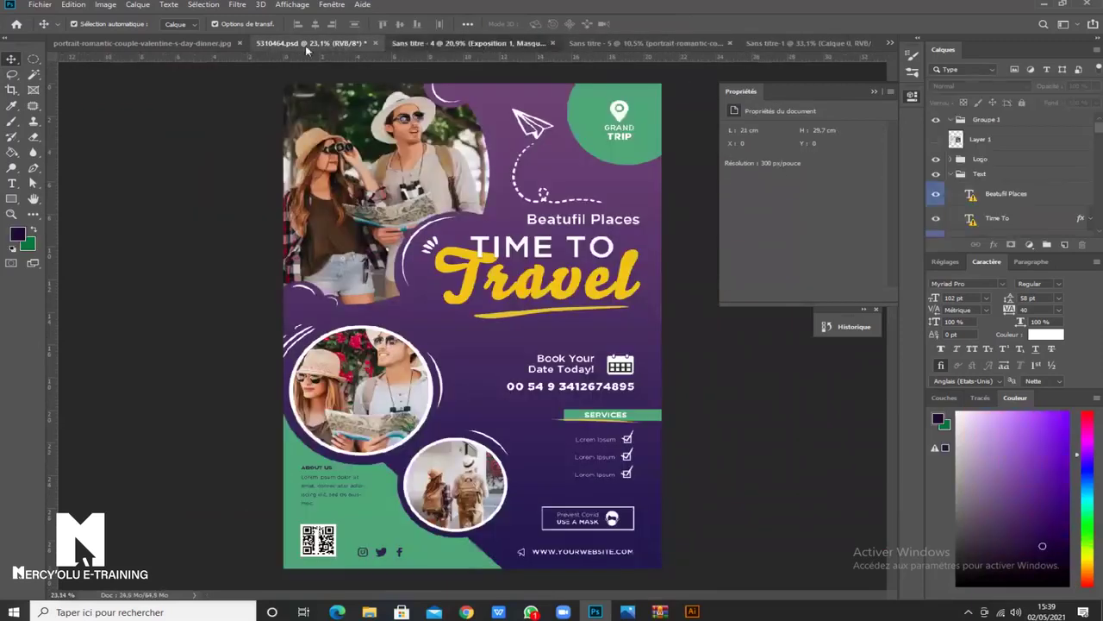
{"action": "left_click", "coordinate": [427, 43]}
{"action": "left_click", "coordinate": [205, 44]}
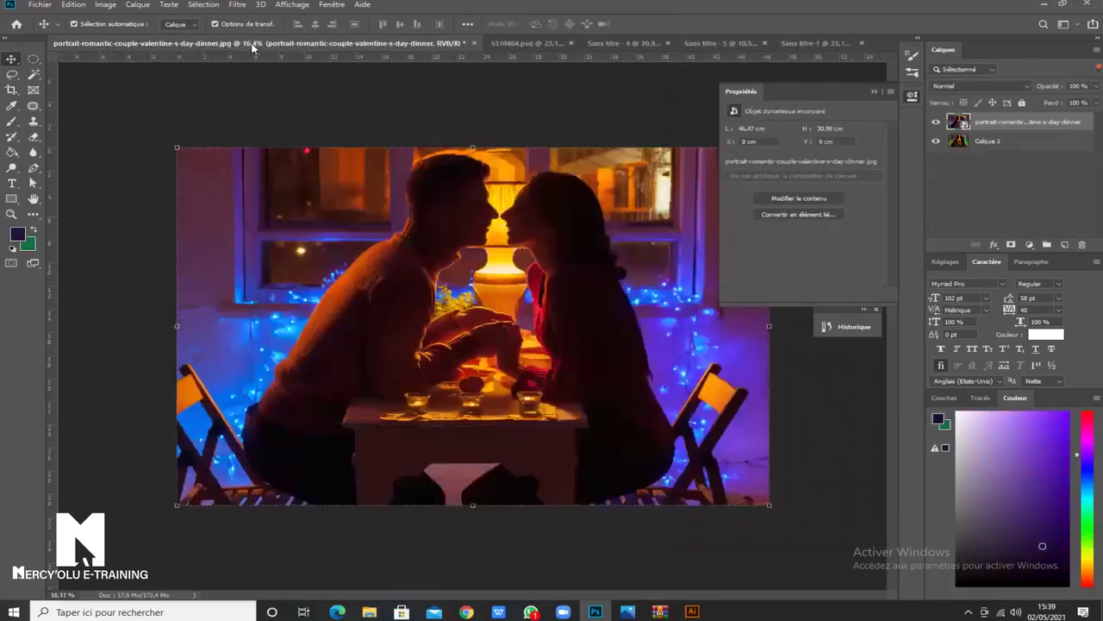
{"action": "left_click", "coordinate": [475, 43]}
{"action": "left_click", "coordinate": [500, 226]}
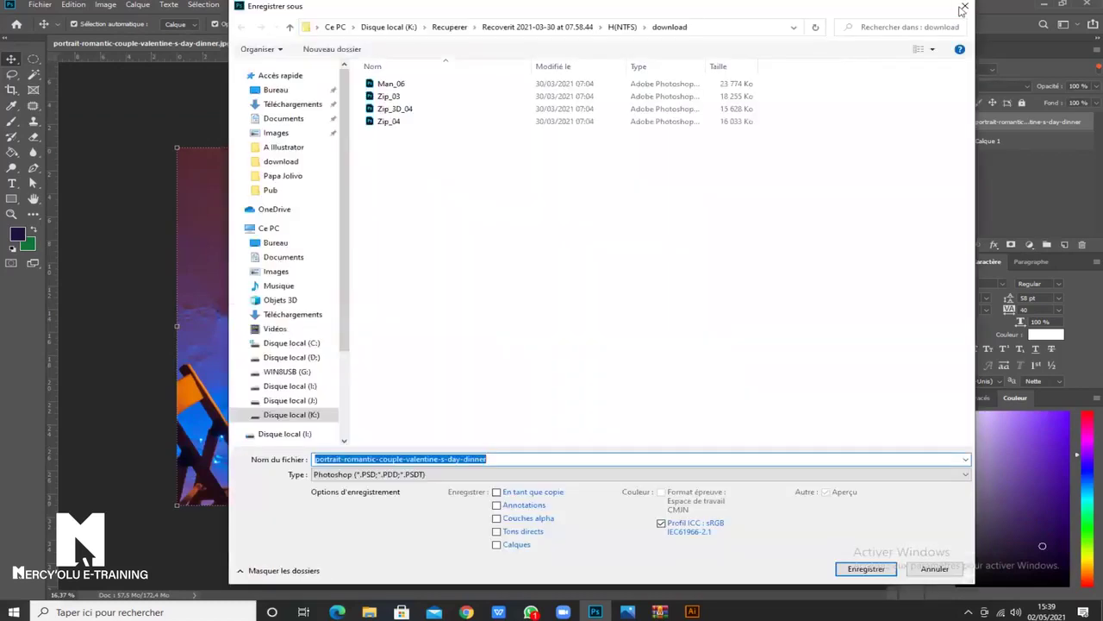
{"action": "left_click", "coordinate": [965, 6]}
{"action": "left_click", "coordinate": [475, 43]}
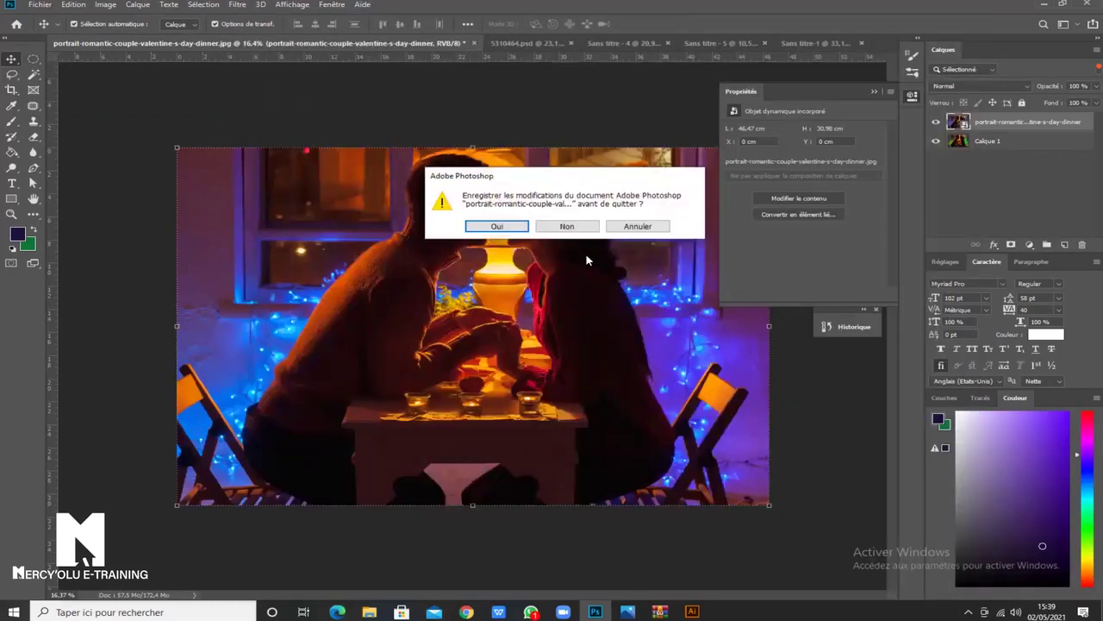
{"action": "left_click", "coordinate": [566, 226]}
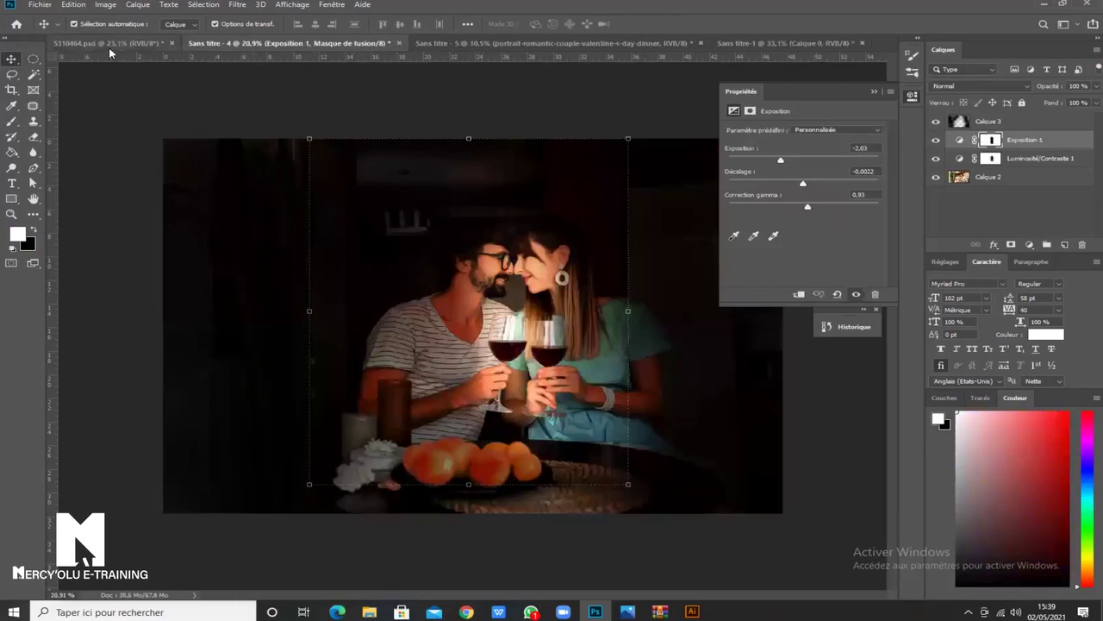
Close the Sans titre - 4 document with the wine-drinking couple without saving its changes.
{"action": "left_click", "coordinate": [108, 43]}
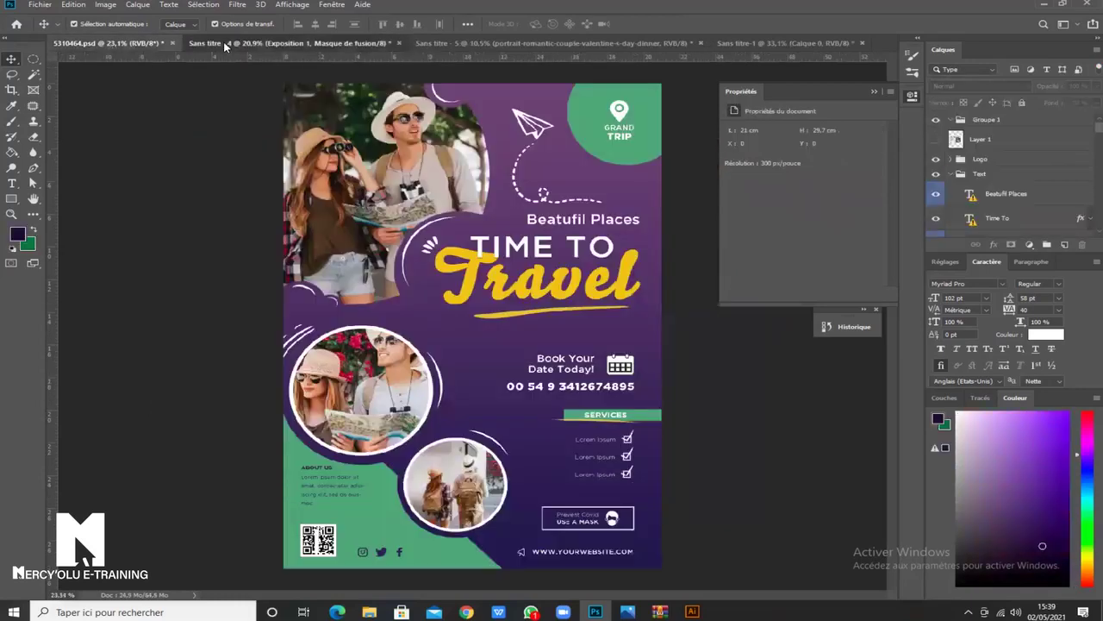
{"action": "left_click", "coordinate": [224, 43]}
{"action": "left_click", "coordinate": [399, 43]}
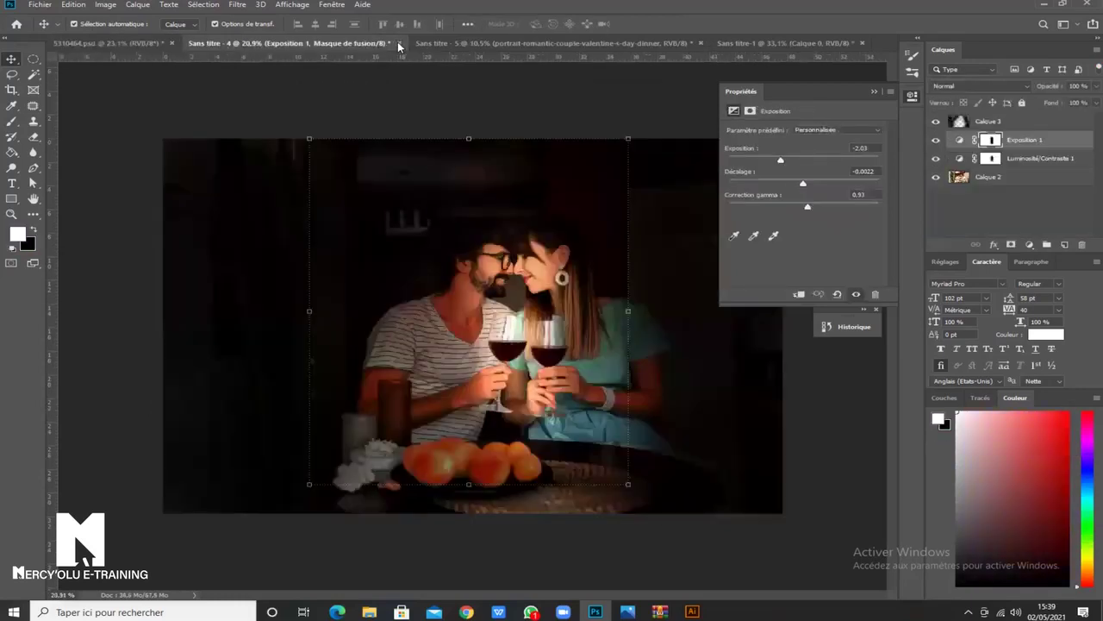
{"action": "left_click", "coordinate": [566, 226]}
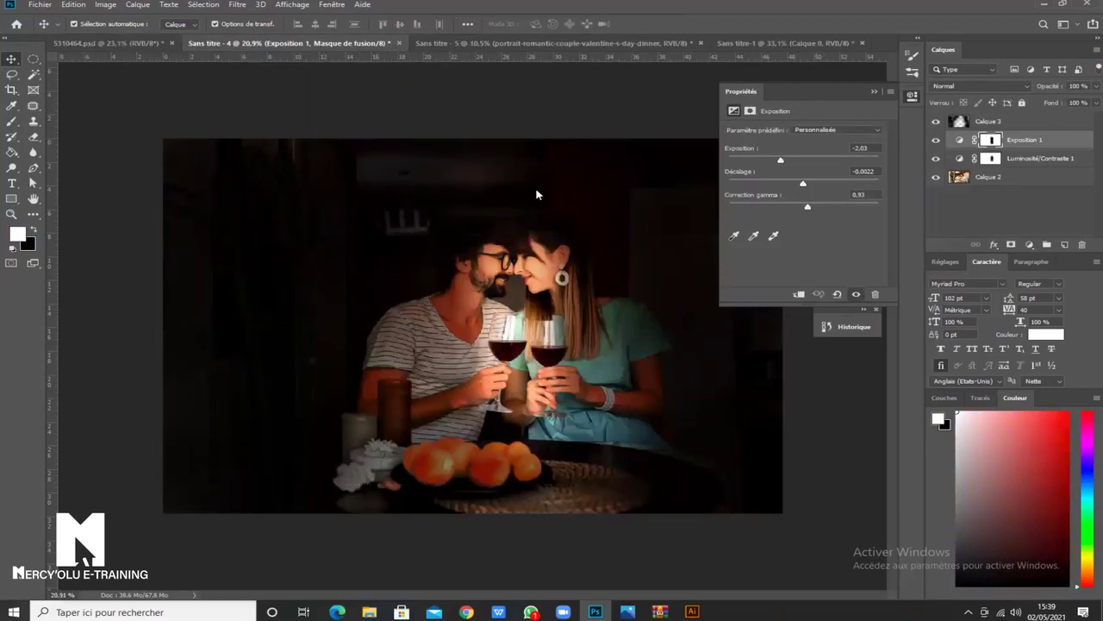
Place the 5310464.psd travel flyer directly before Sans titre-1 in the document order and examine the flyer's background and layout.
{"action": "left_click", "coordinate": [354, 40]}
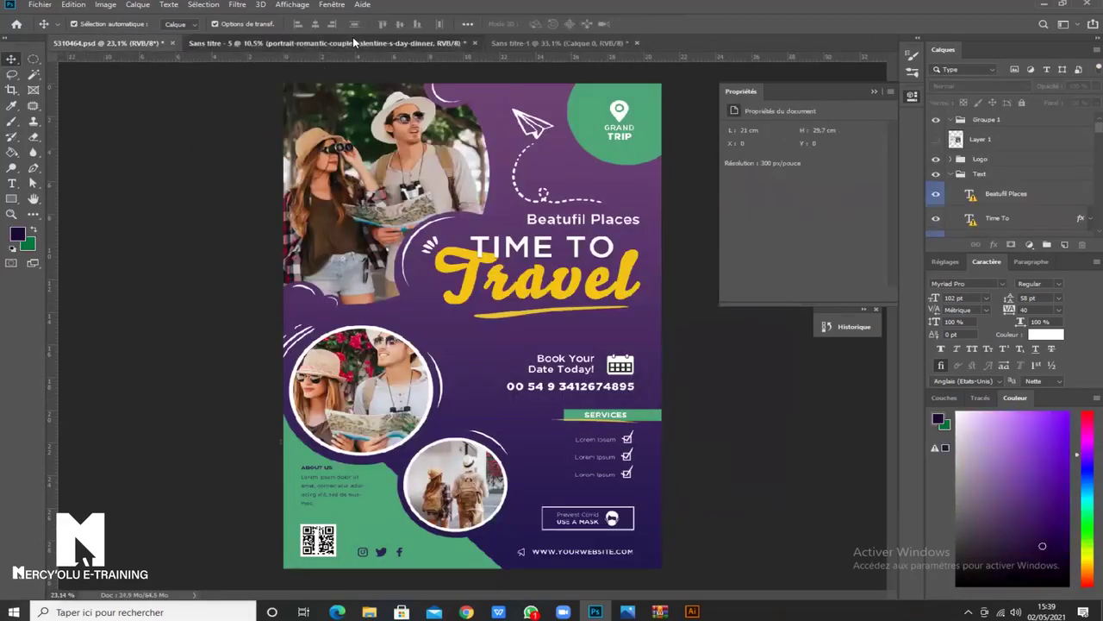
{"action": "left_click", "coordinate": [562, 43]}
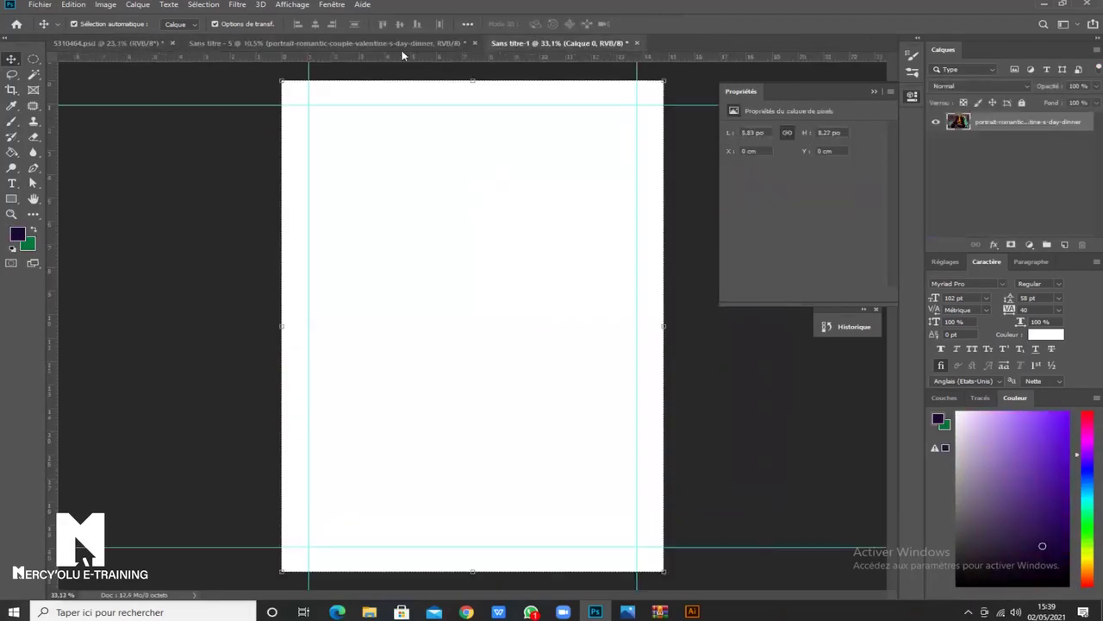
{"action": "left_click", "coordinate": [435, 43]}
{"action": "left_click", "coordinate": [532, 43]}
{"action": "left_click", "coordinate": [434, 43]}
{"action": "scroll", "coordinate": [591, 336], "scroll_direction": "up", "scroll_amount": 2}
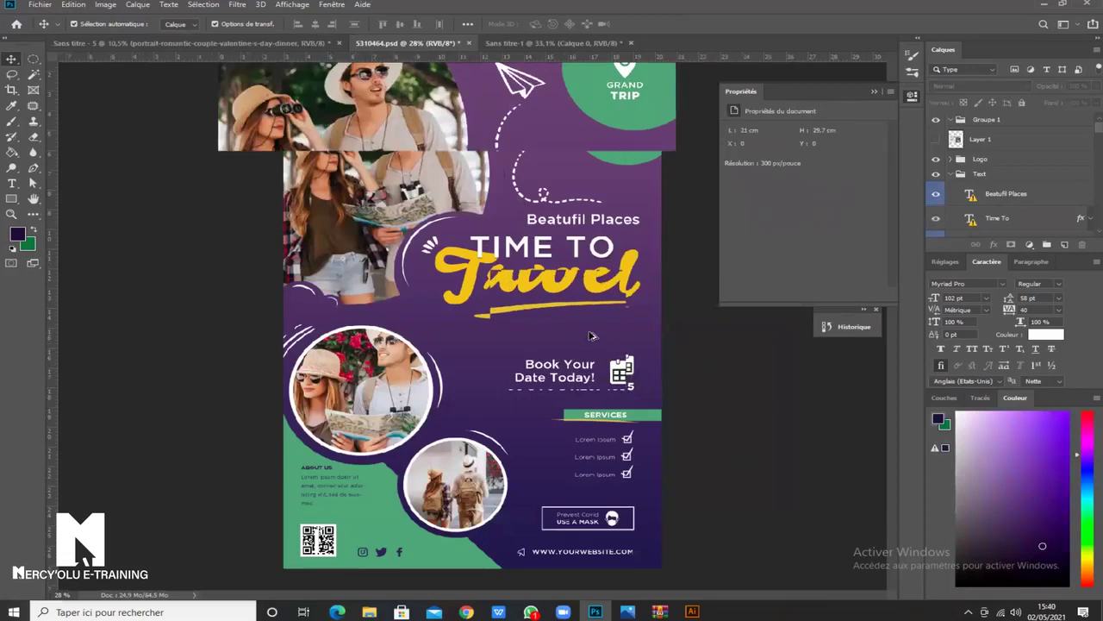
{"action": "left_click_drag", "start_coordinate": [553, 311], "coordinate": [550, 368]}
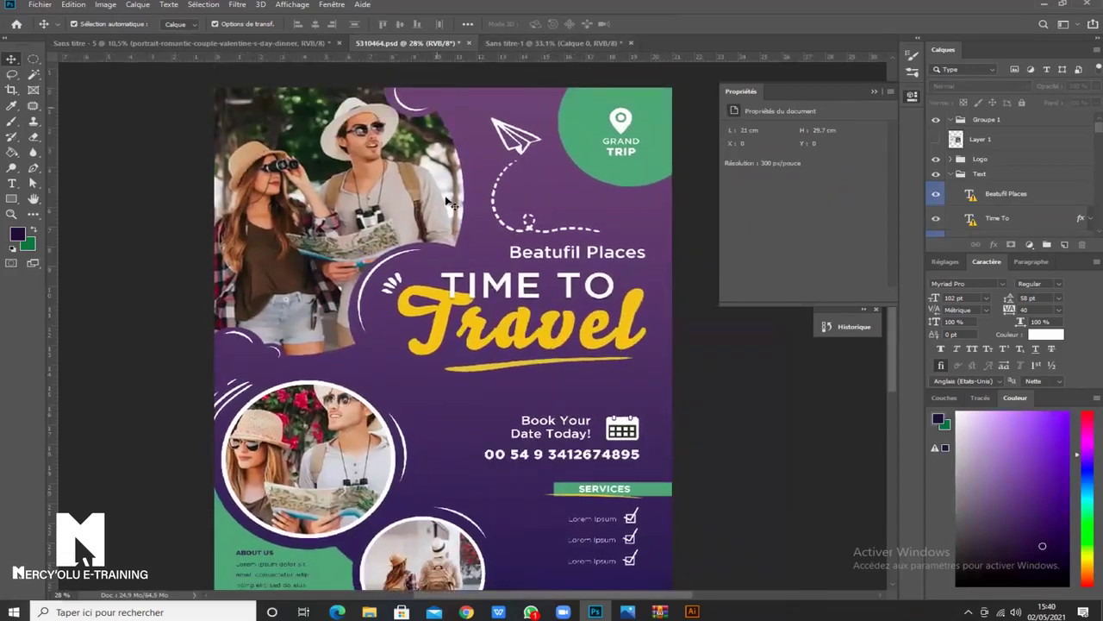
{"action": "scroll", "coordinate": [414, 308], "scroll_direction": "down", "scroll_amount": 2}
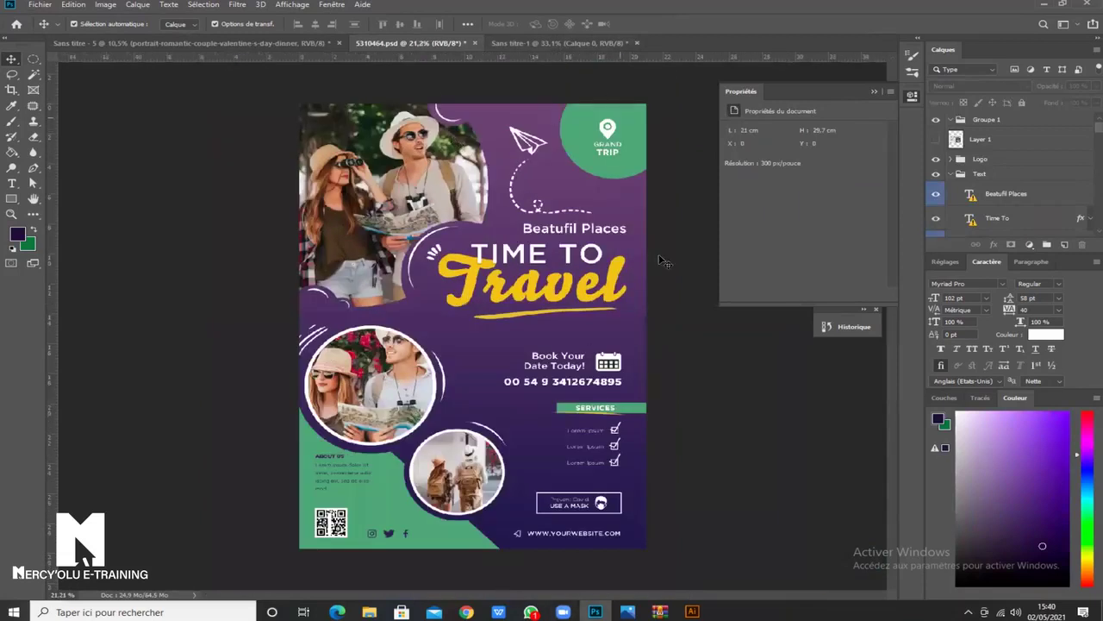
Draw a rectangle of about 1778 x 2510 px covering the whole page of Sans titre-1, slightly past its edges.
{"action": "left_click", "coordinate": [526, 44]}
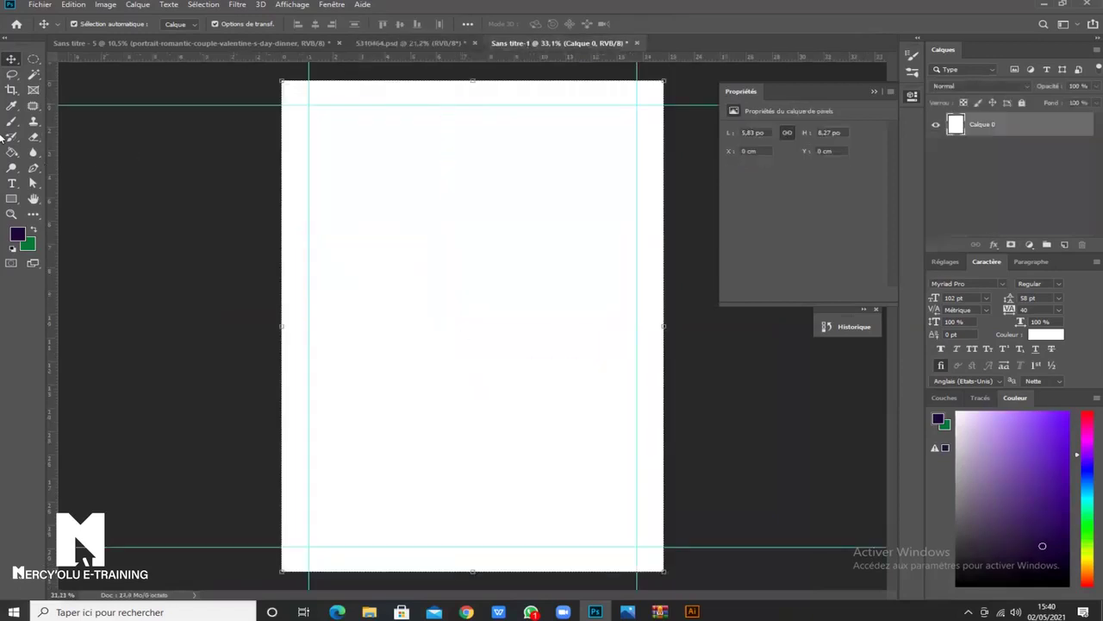
{"action": "key", "text": "ctrl+minus"}
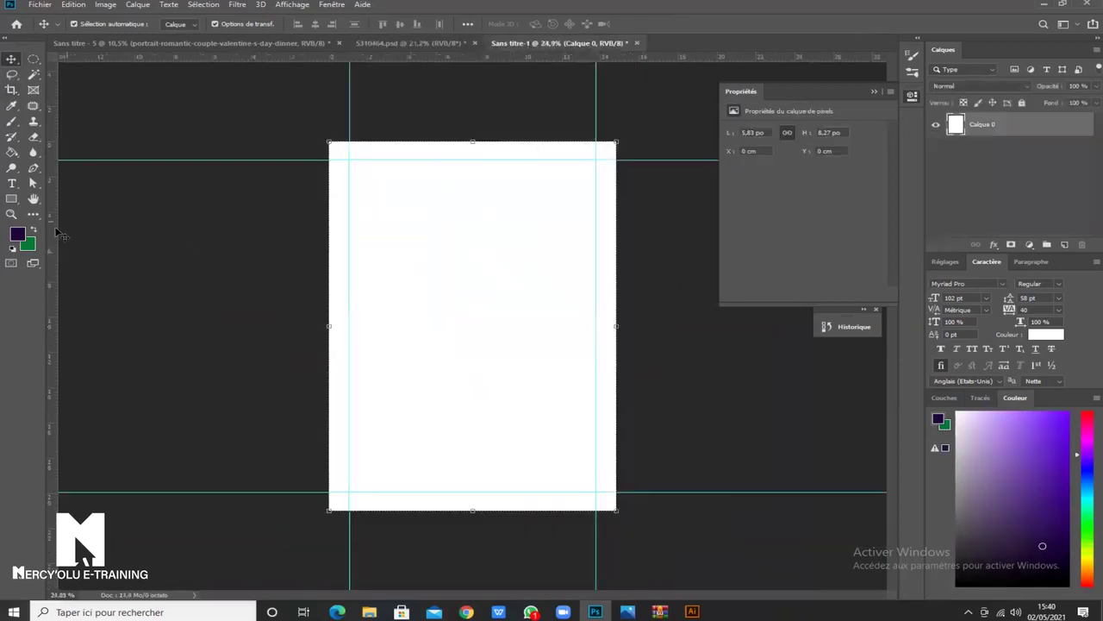
{"action": "left_click", "coordinate": [12, 199]}
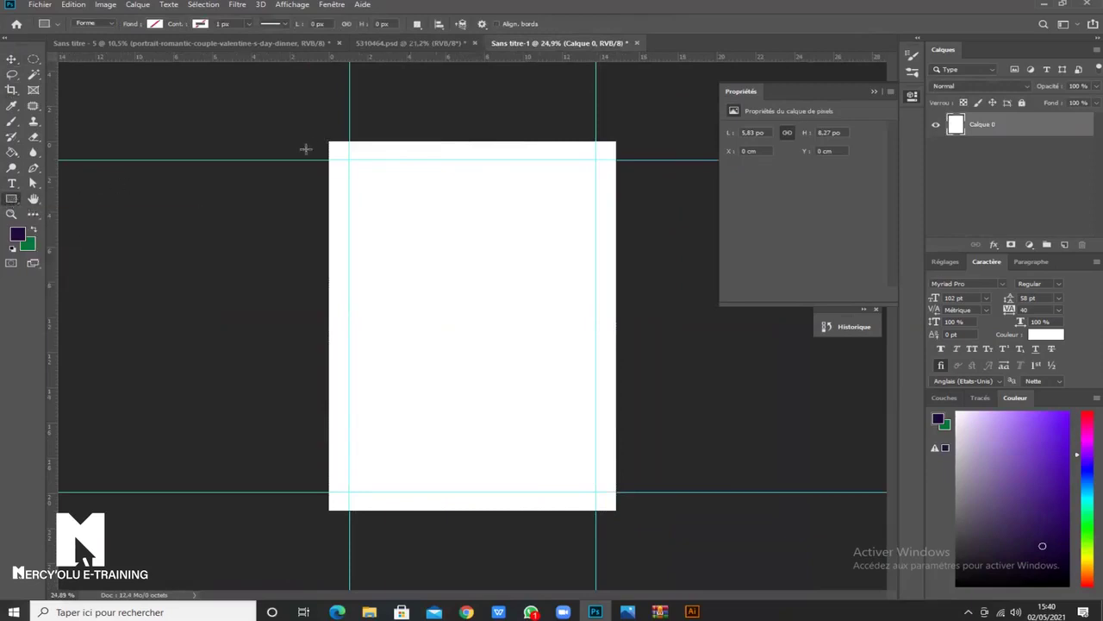
{"action": "left_click_drag", "start_coordinate": [326, 138], "coordinate": [618, 510]}
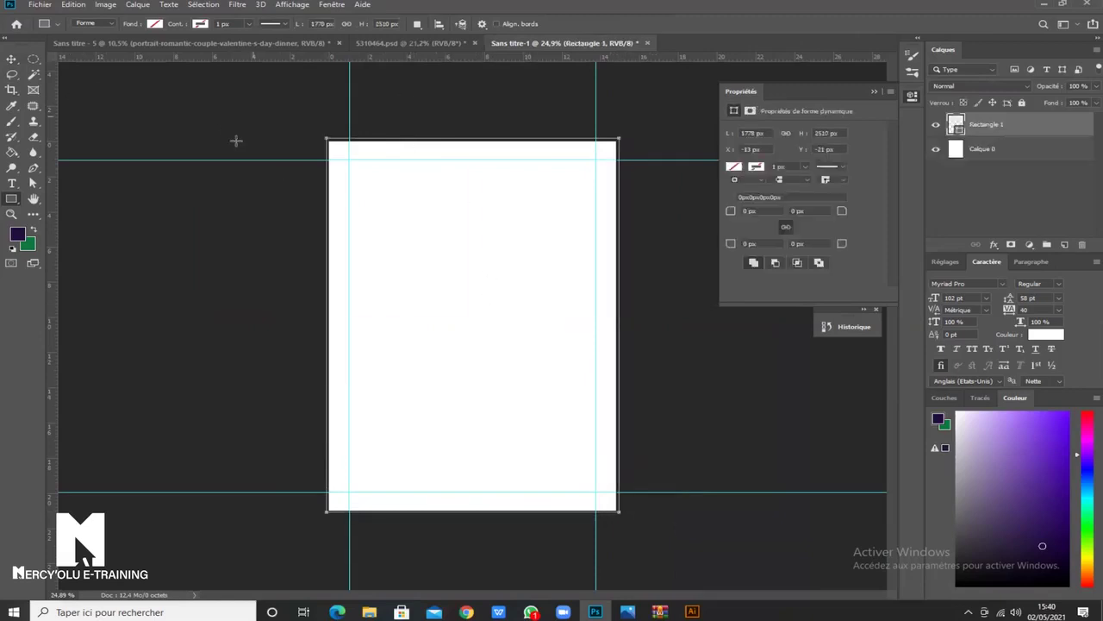
Fill the page-sized rectangle with a linear black-to-white gradient and compare it with the travel flyer's purple background.
{"action": "left_click", "coordinate": [157, 25]}
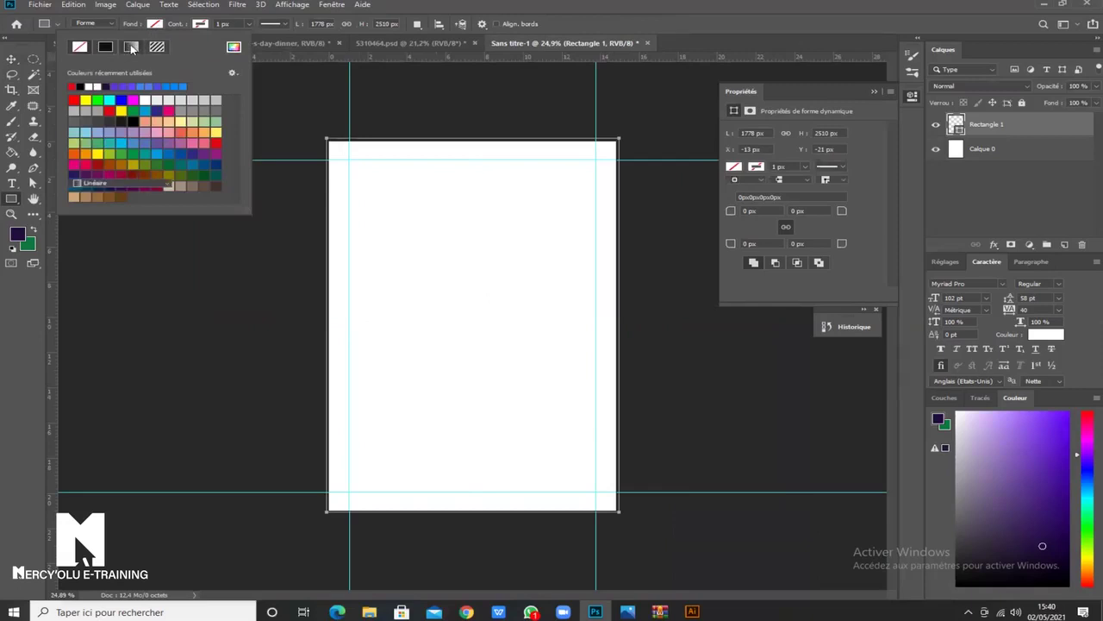
{"action": "left_click", "coordinate": [130, 48]}
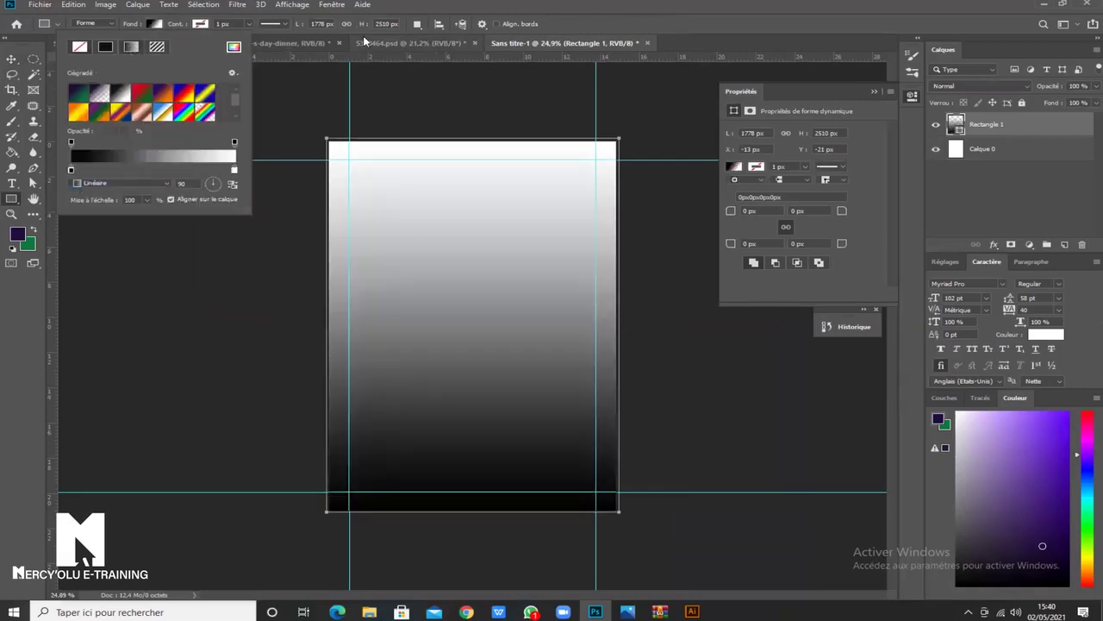
{"action": "left_click", "coordinate": [408, 50]}
{"action": "left_click", "coordinate": [406, 43]}
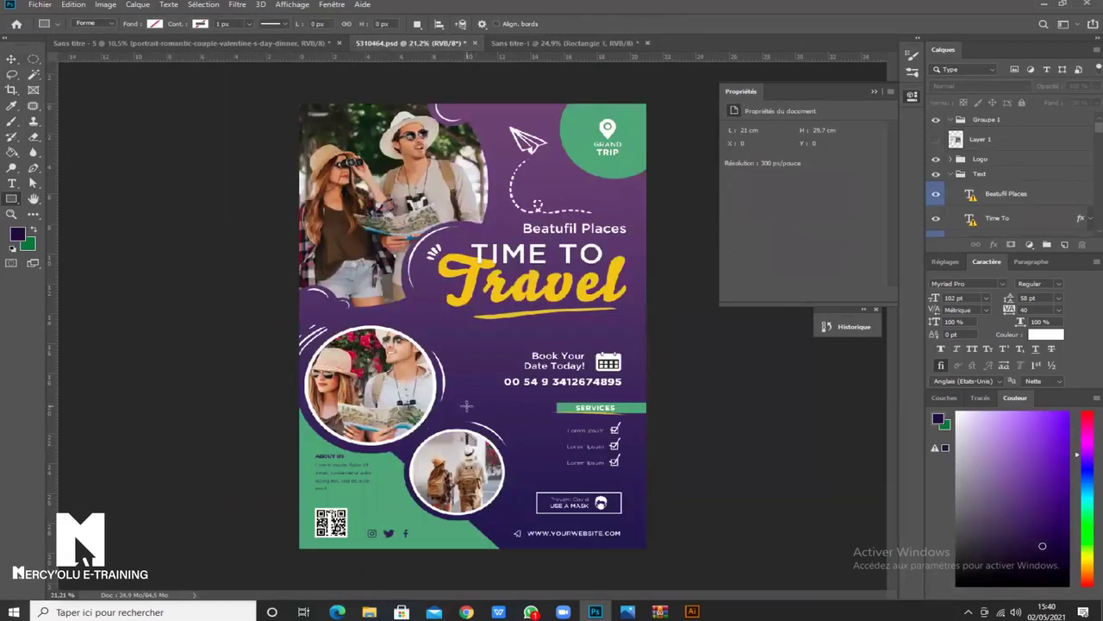
{"action": "left_click", "coordinate": [532, 43]}
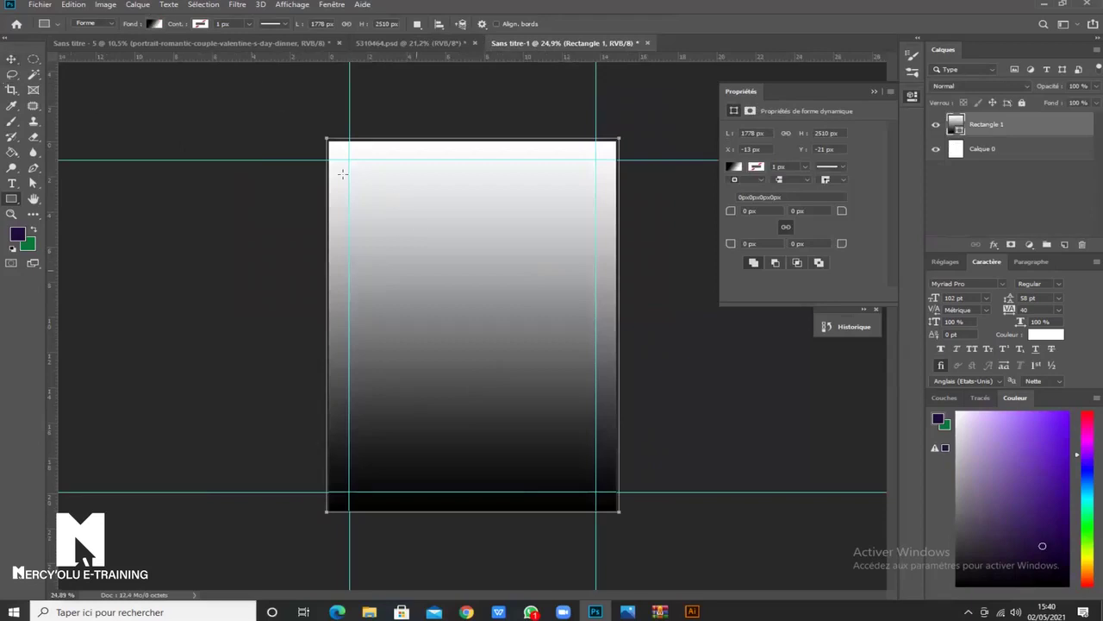
Change the black stop of the page rectangle's gradient fill to dark purple #231638.
{"action": "left_click", "coordinate": [153, 24]}
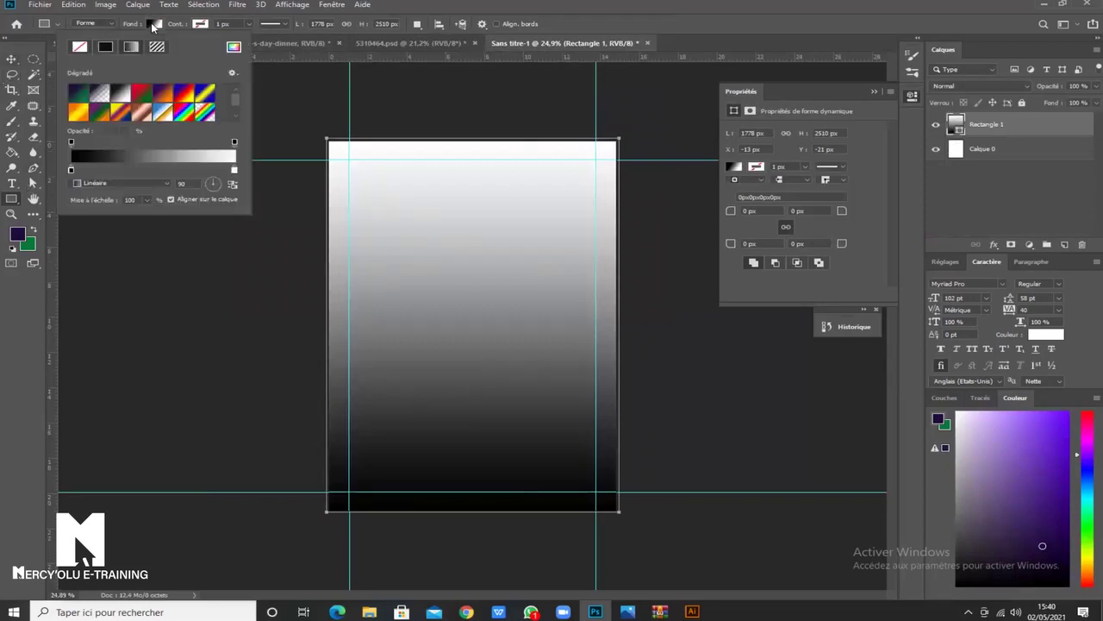
{"action": "left_click", "coordinate": [145, 158]}
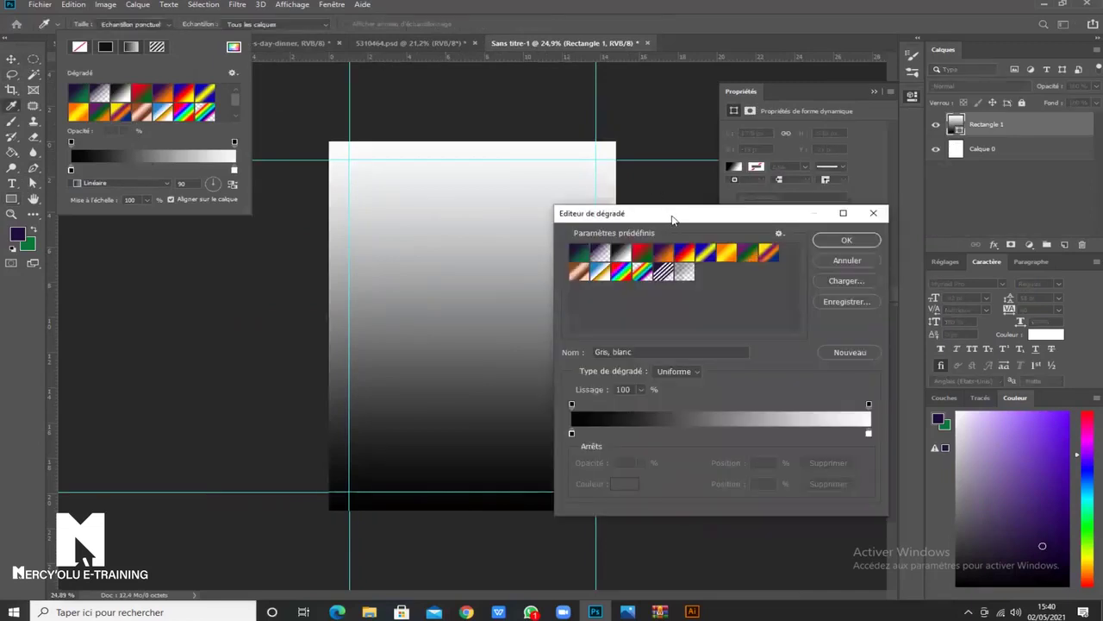
{"action": "left_click_drag", "start_coordinate": [701, 210], "coordinate": [716, 187]}
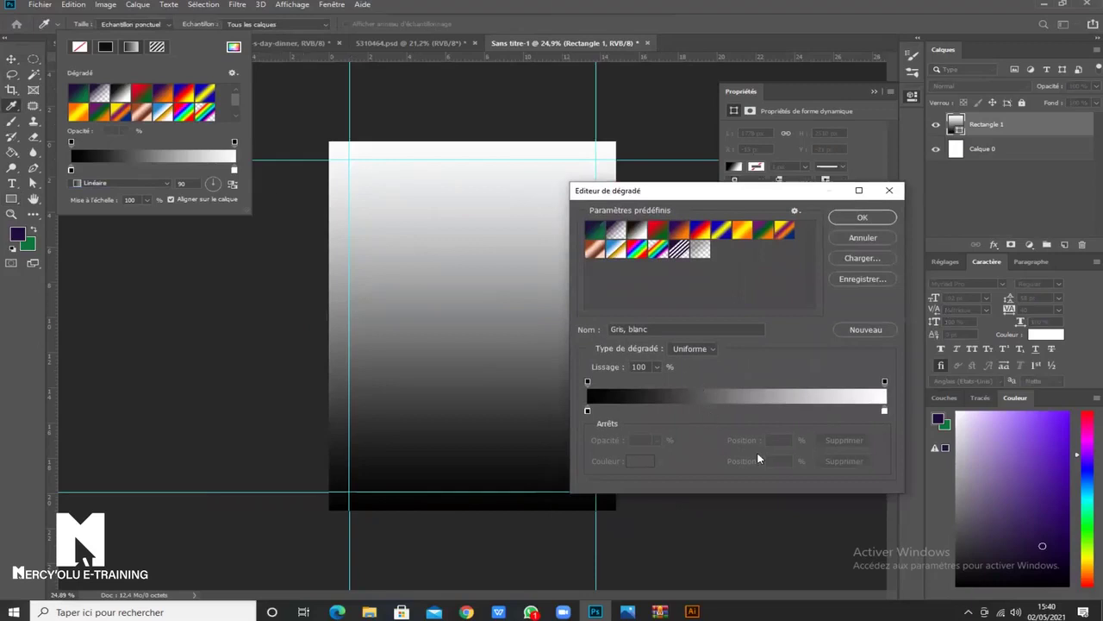
{"action": "left_click_drag", "start_coordinate": [712, 181], "coordinate": [713, 120]}
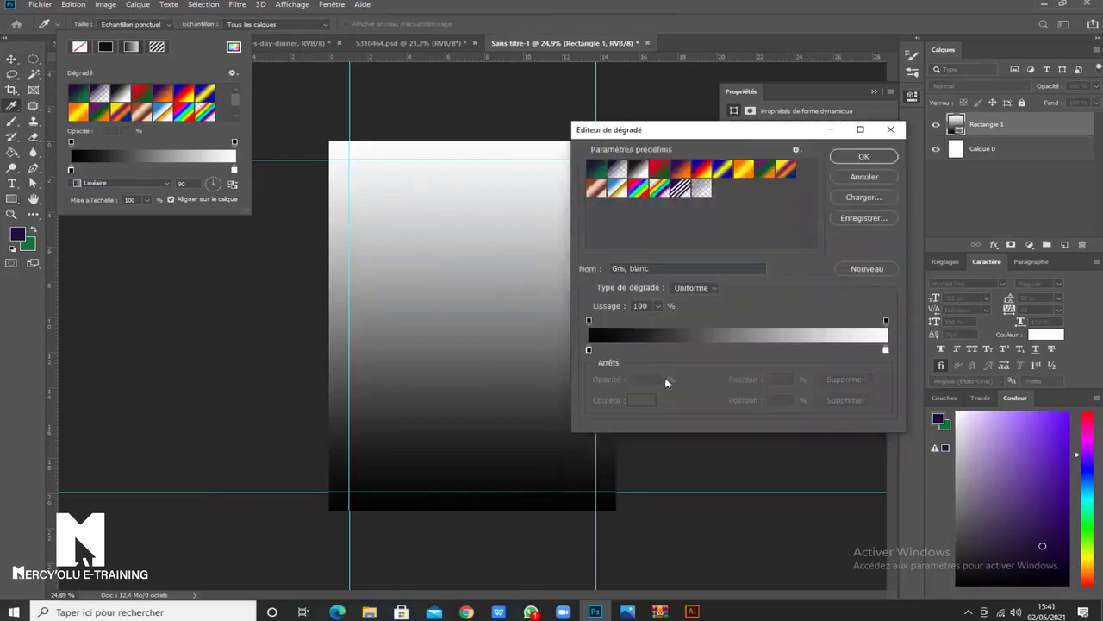
{"action": "left_click", "coordinate": [589, 350]}
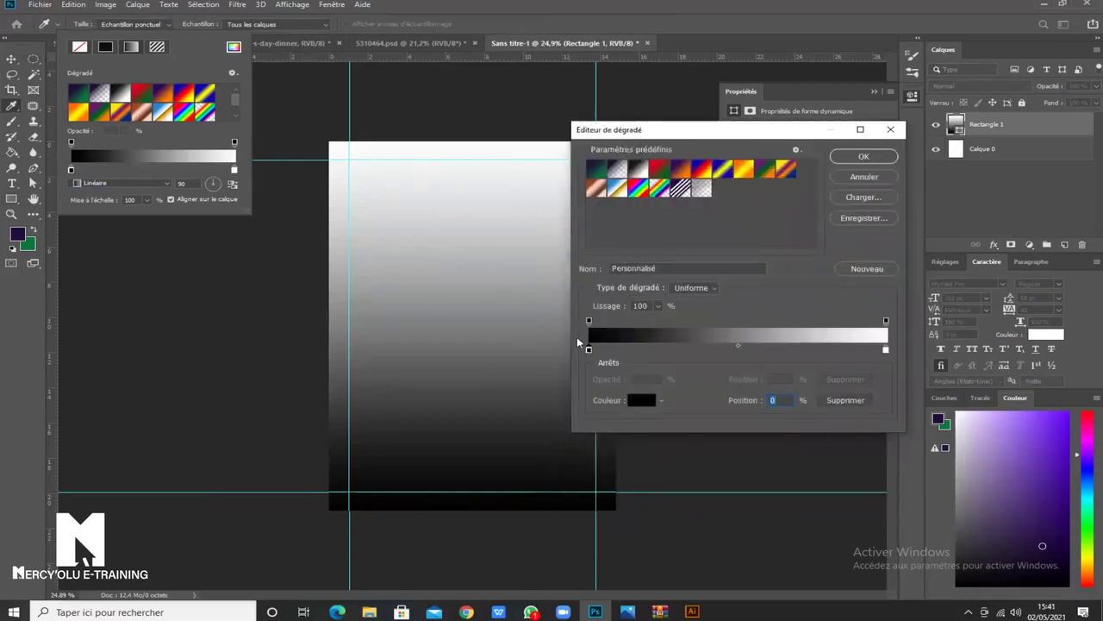
{"action": "left_click", "coordinate": [640, 400]}
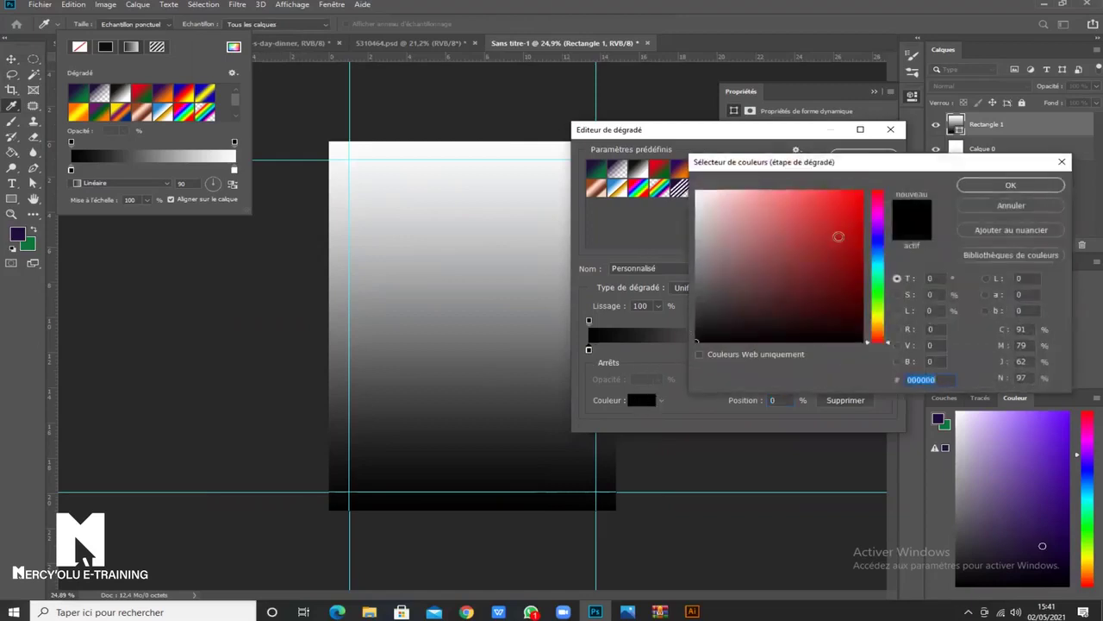
{"action": "left_click", "coordinate": [882, 235]}
{"action": "left_click", "coordinate": [856, 271]}
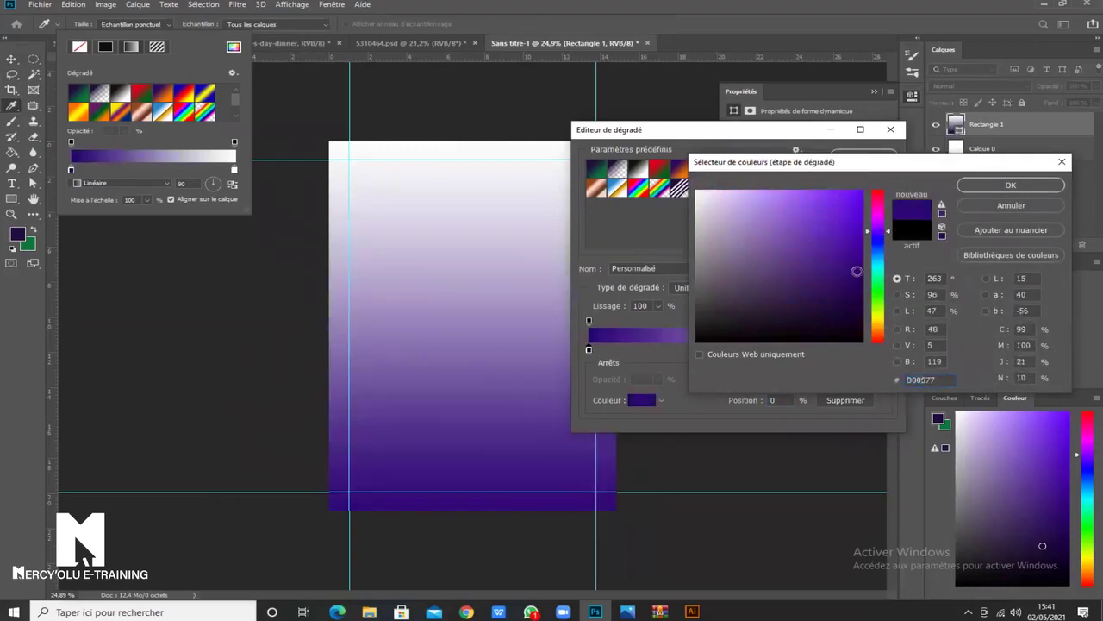
{"action": "mouse_move", "coordinate": [857, 269]}
{"action": "left_mouse_down"}
{"action": "mouse_move", "coordinate": [859, 308]}
{"action": "mouse_move", "coordinate": [798, 297]}
{"action": "left_mouse_up"}
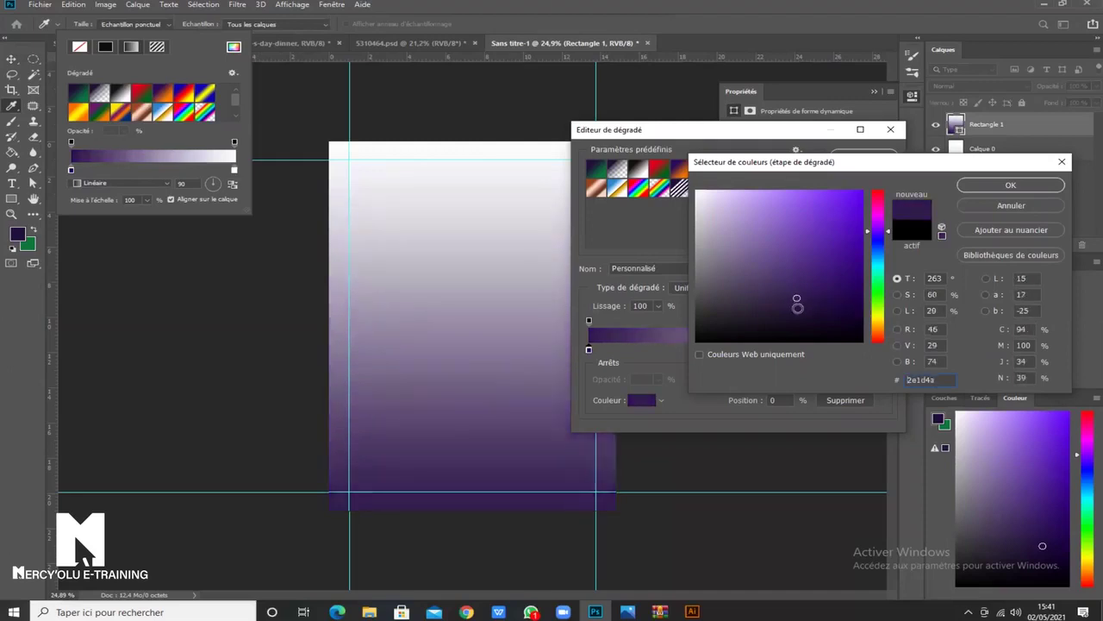
{"action": "left_click", "coordinate": [799, 308]}
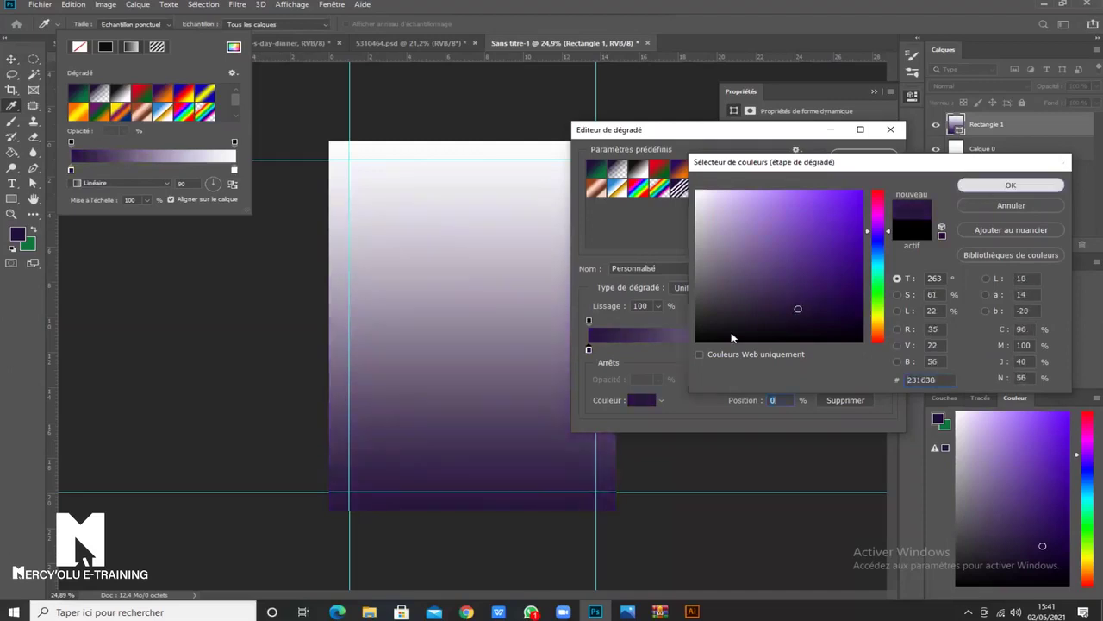
{"action": "left_click", "coordinate": [991, 184]}
Change the gradient's white end stop to light purple #8f54b4 and apply the edited gradient to the rectangle.
{"action": "left_click", "coordinate": [885, 350]}
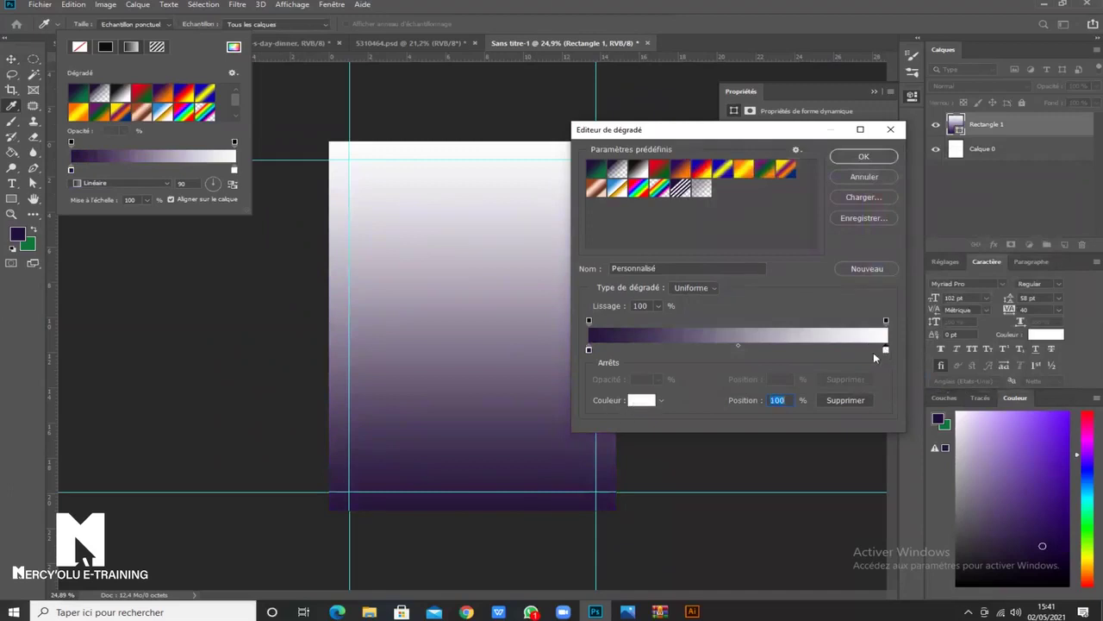
{"action": "left_click", "coordinate": [639, 402]}
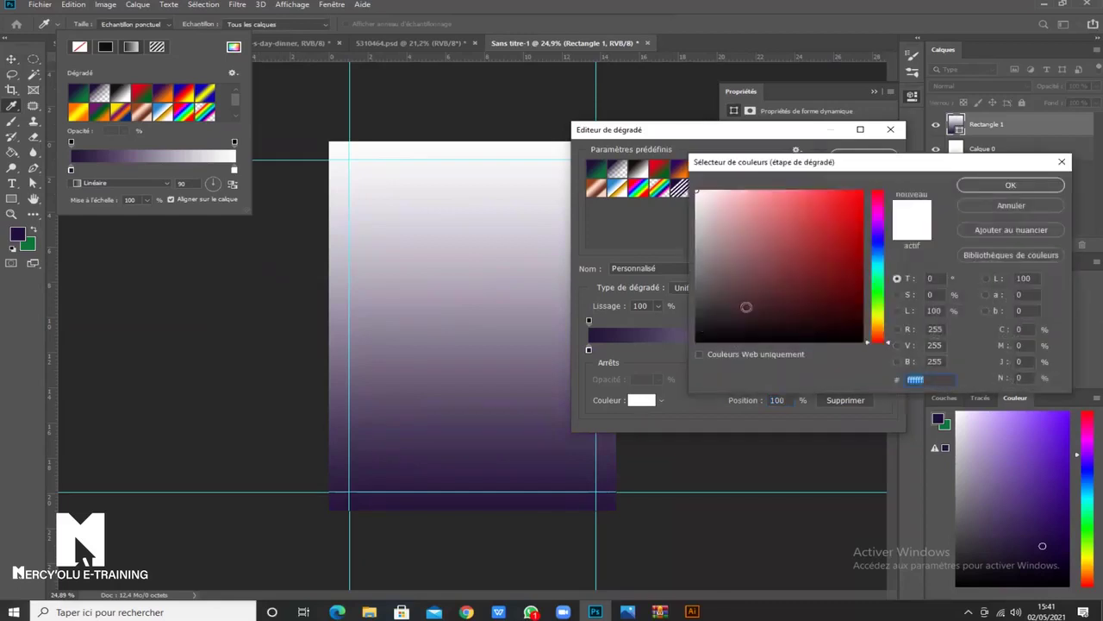
{"action": "left_click", "coordinate": [880, 226]}
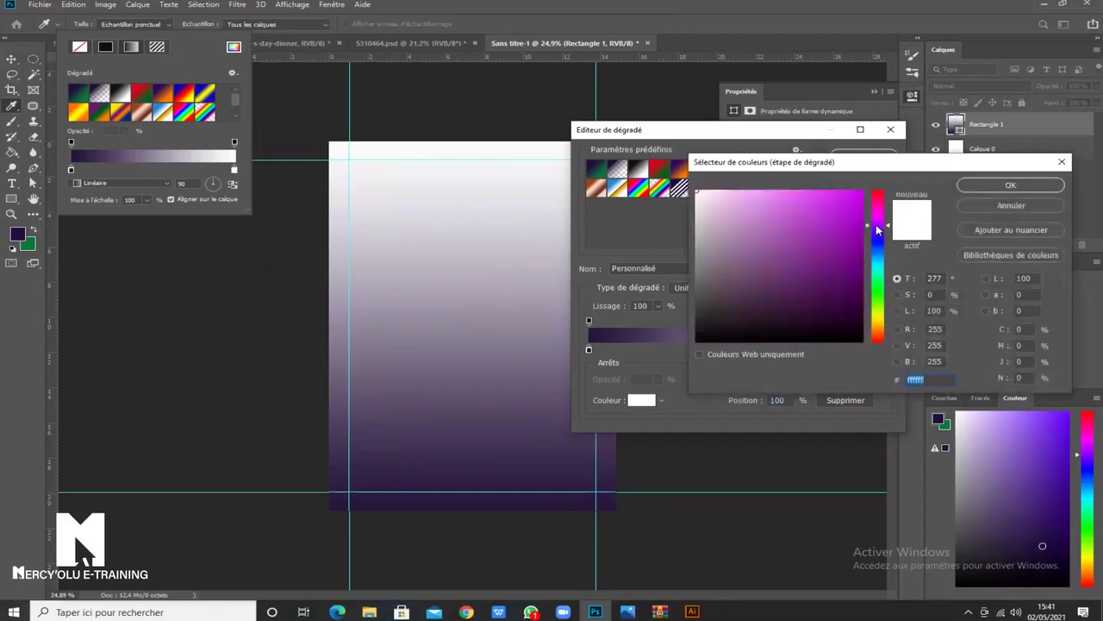
{"action": "left_click", "coordinate": [855, 210]}
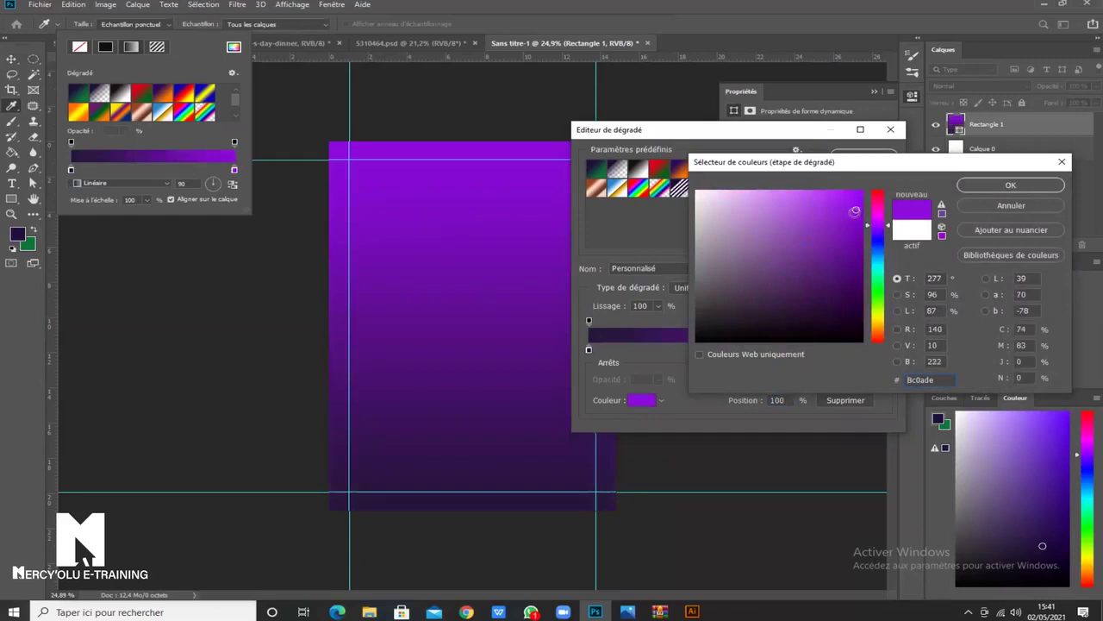
{"action": "mouse_move", "coordinate": [815, 219]}
{"action": "left_mouse_down"}
{"action": "mouse_move", "coordinate": [794, 241]}
{"action": "mouse_move", "coordinate": [784, 235]}
{"action": "left_mouse_up"}
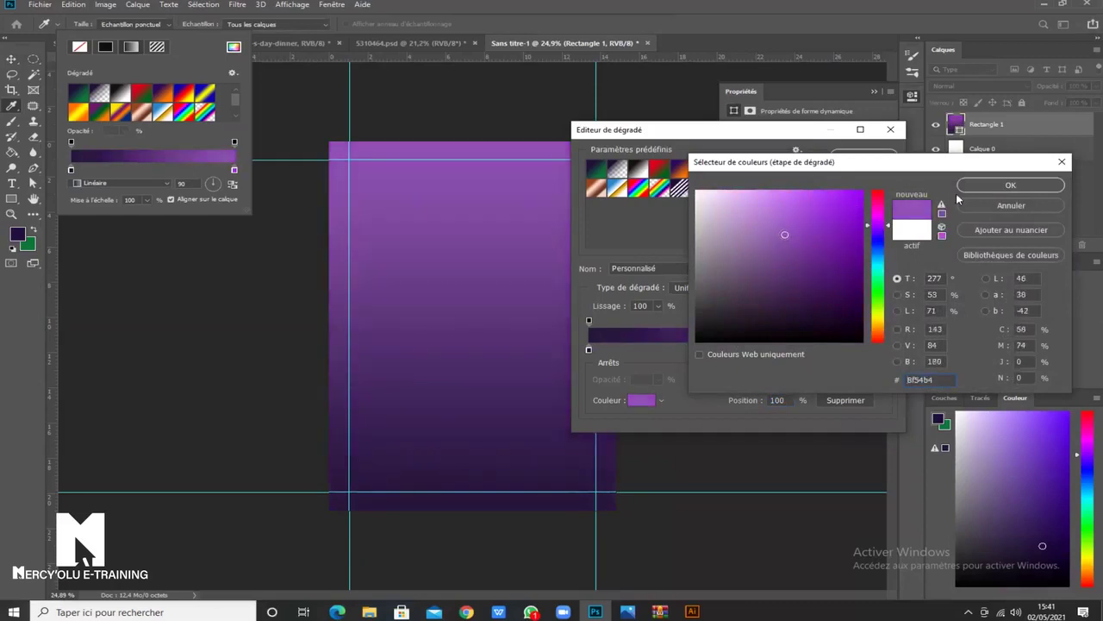
{"action": "left_click", "coordinate": [1009, 186]}
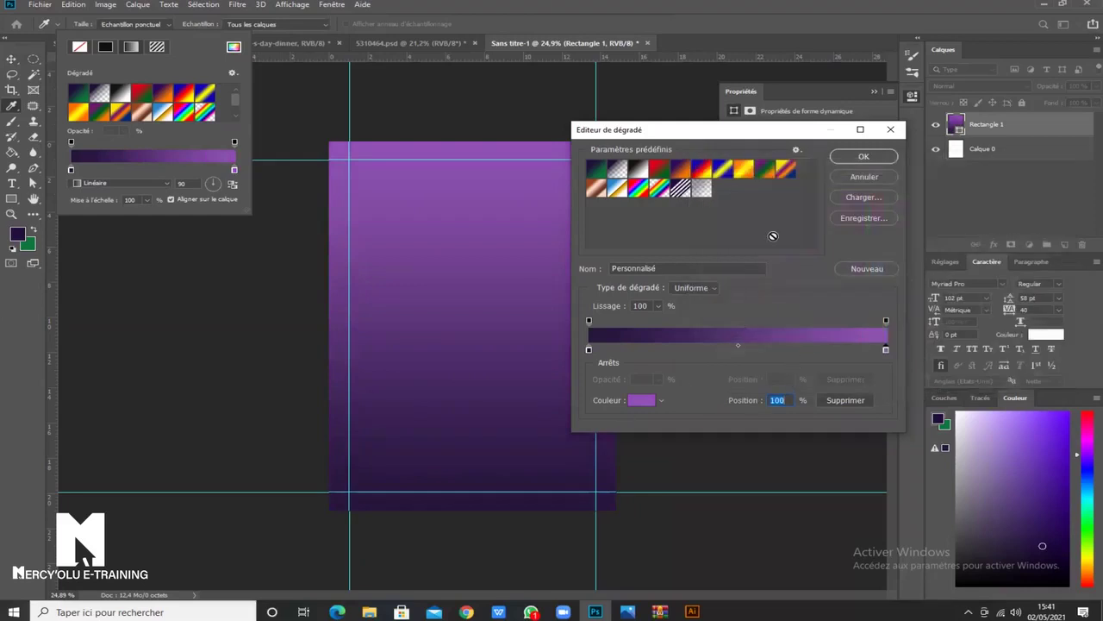
{"action": "left_click", "coordinate": [864, 157]}
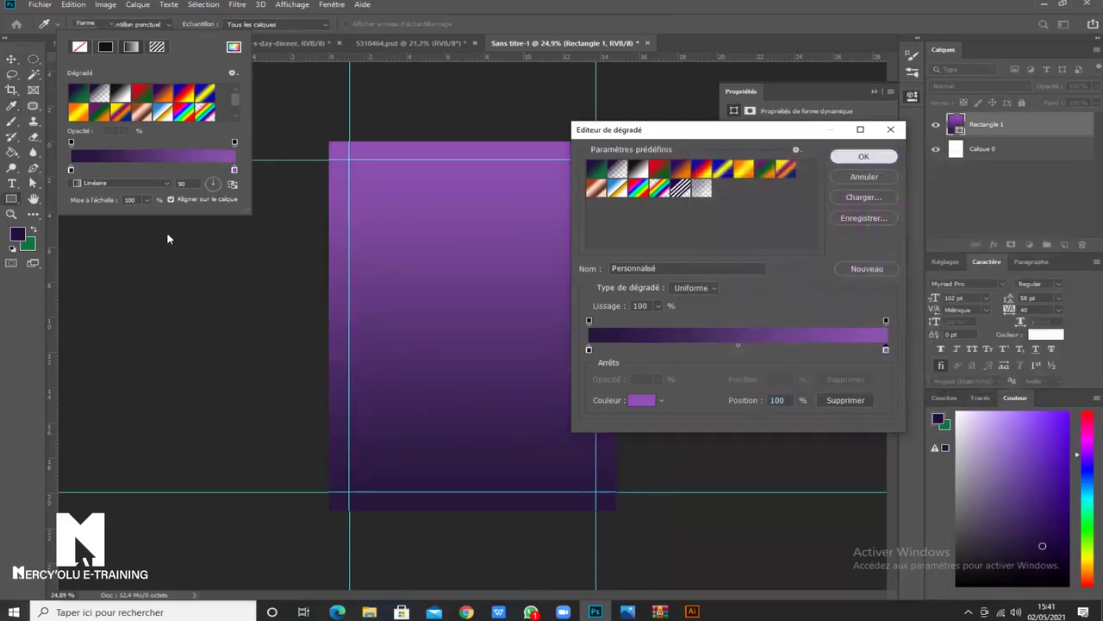
Rotate the rectangle's linear gradient slightly to an angle of 89° and deselect the rectangle.
{"action": "left_click", "coordinate": [218, 179]}
{"action": "mouse_move", "coordinate": [215, 179]}
{"action": "left_mouse_down"}
{"action": "mouse_move", "coordinate": [205, 193]}
{"action": "mouse_move", "coordinate": [219, 180]}
{"action": "left_mouse_up"}
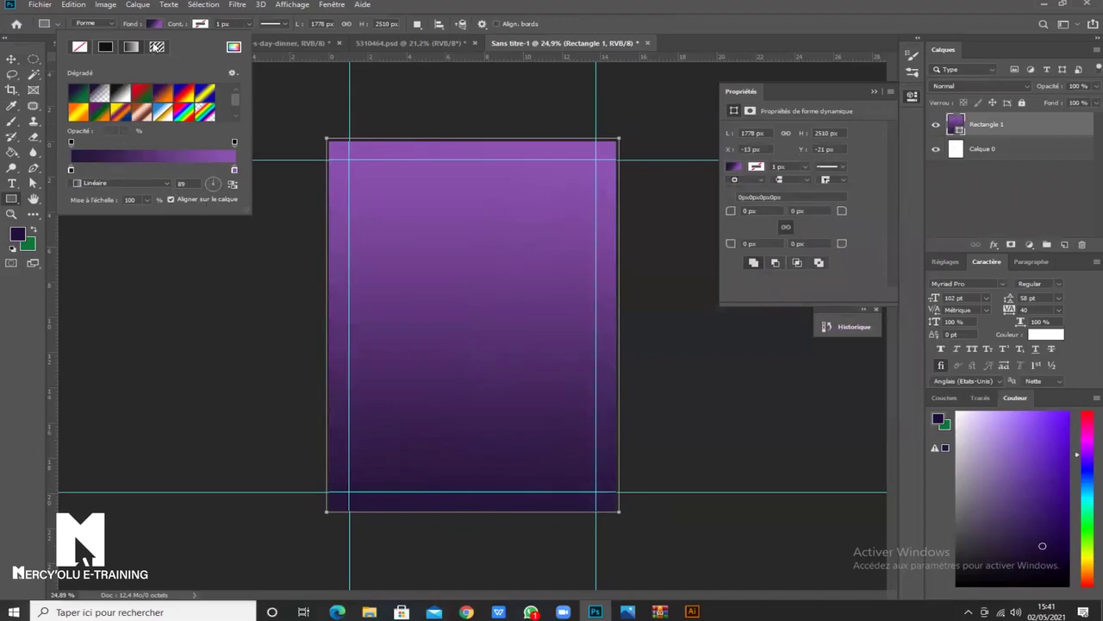
{"action": "left_click", "coordinate": [10, 60]}
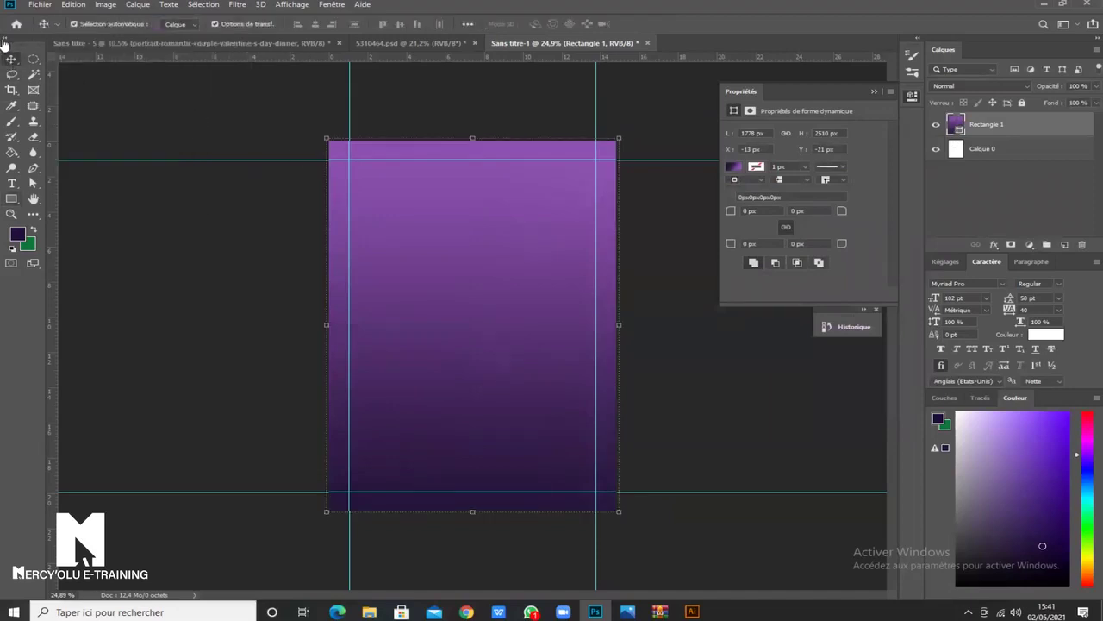
{"action": "left_click", "coordinate": [172, 121]}
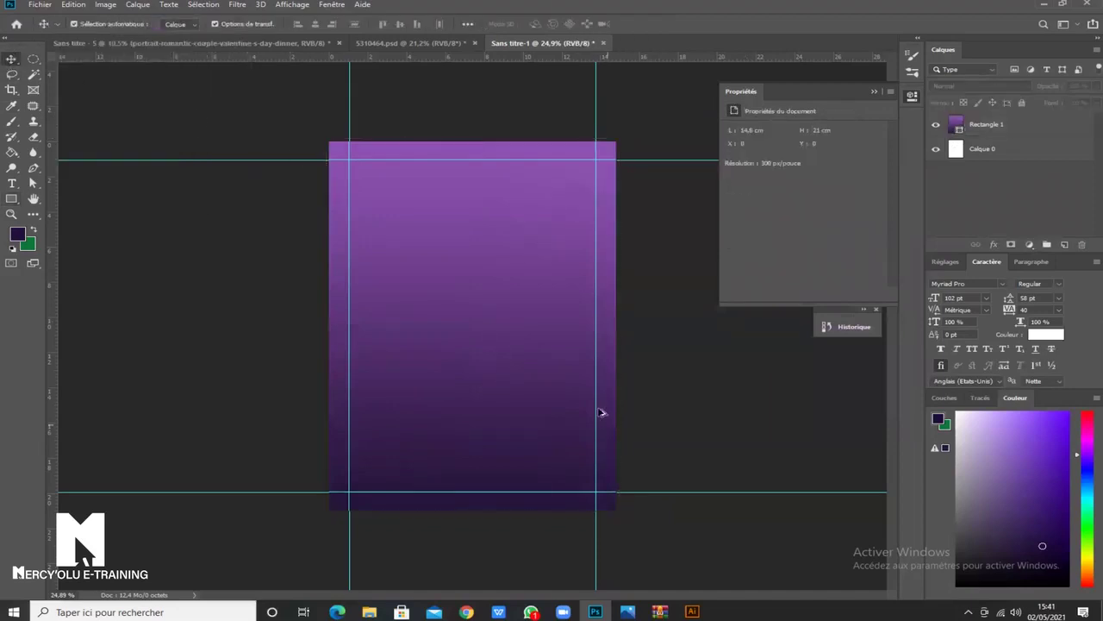
Compare the new gradient with the 5310464.psd flyer and inspect the green ellipse behind its GRAND TRIP logo.
{"action": "key", "text": "ctrl+minus"}
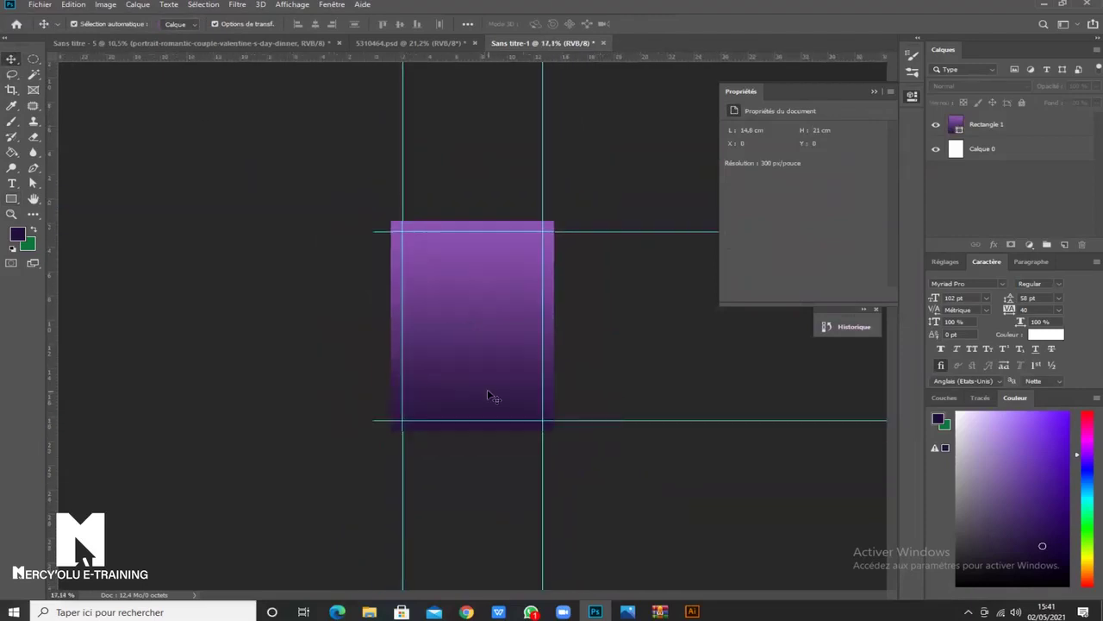
{"action": "key", "text": "ctrl+plus"}
{"action": "key", "text": "ctrl+minus"}
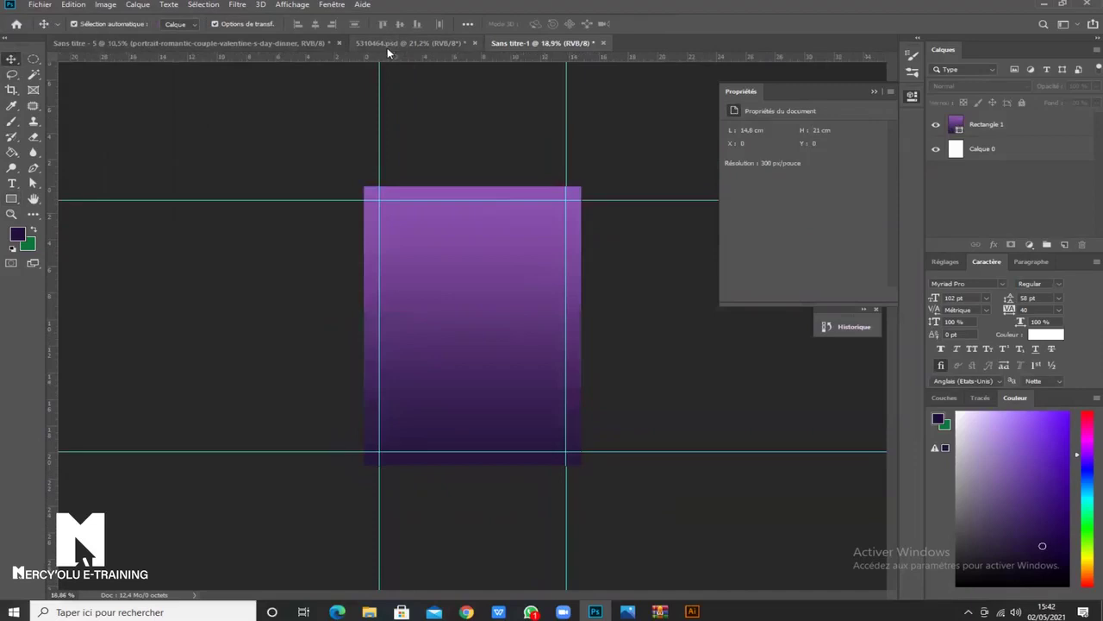
{"action": "left_click", "coordinate": [392, 43]}
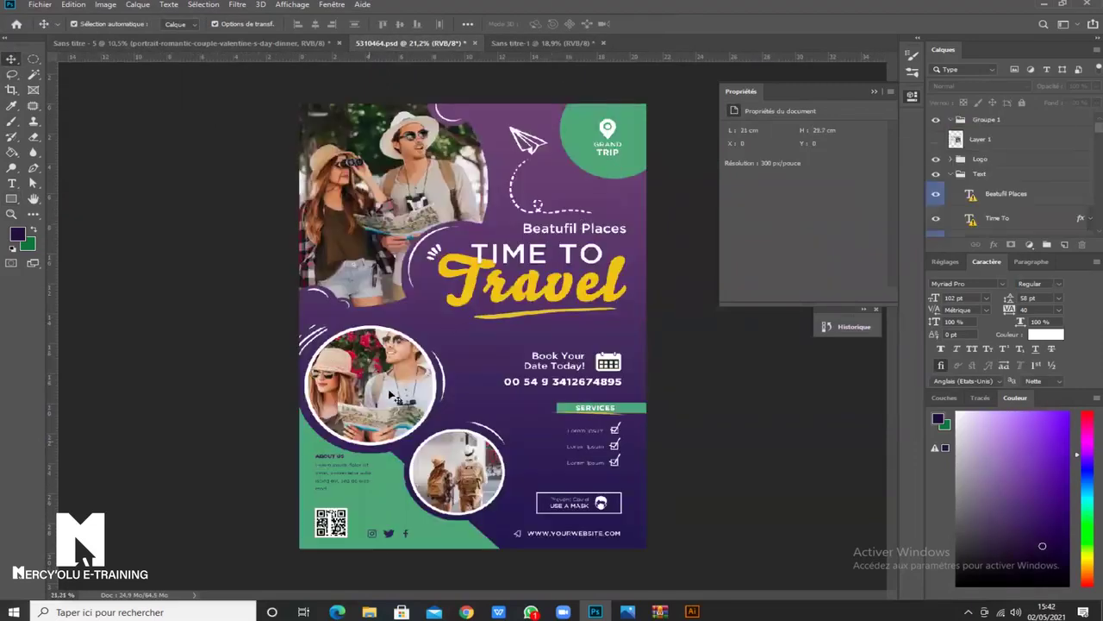
{"action": "key", "text": "ctrl+plus"}
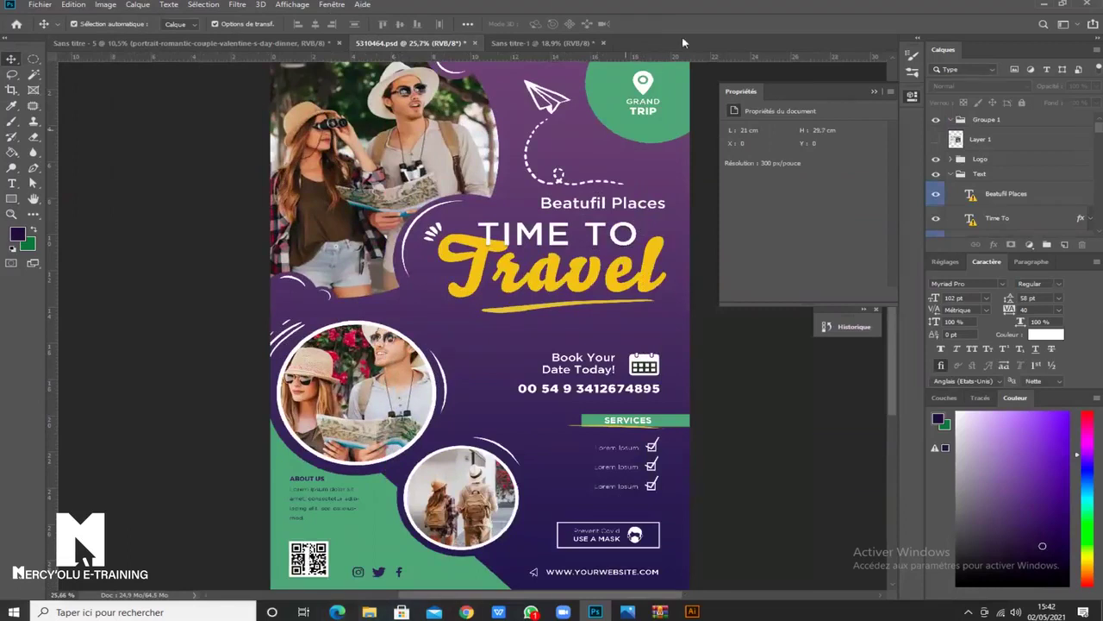
{"action": "scroll", "coordinate": [615, 119], "scroll_direction": "up", "scroll_amount": 2}
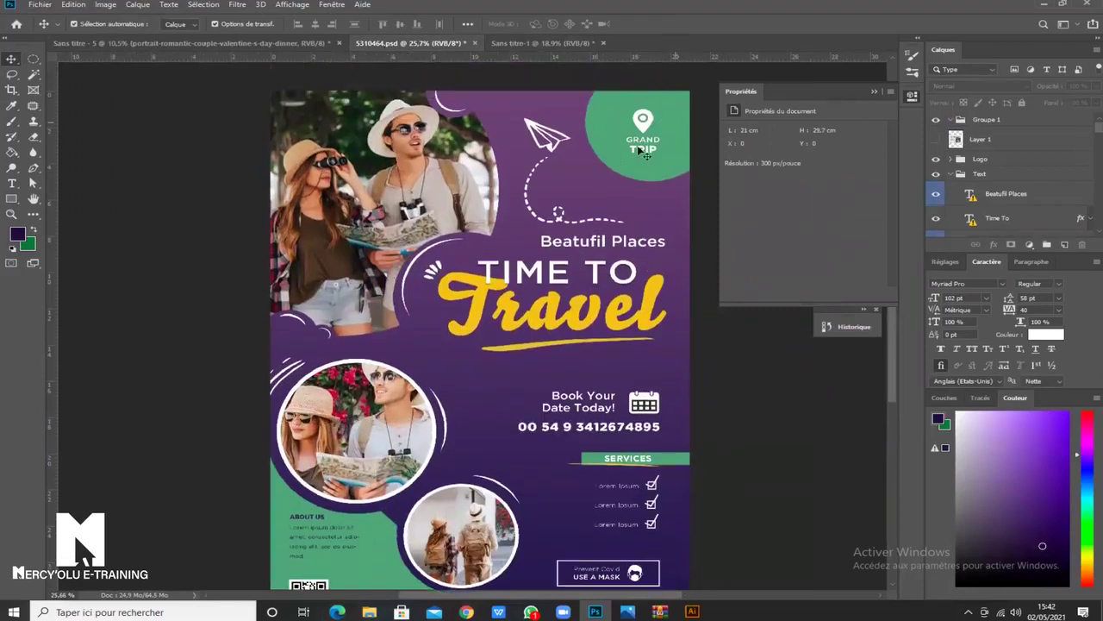
{"action": "left_click", "coordinate": [604, 113]}
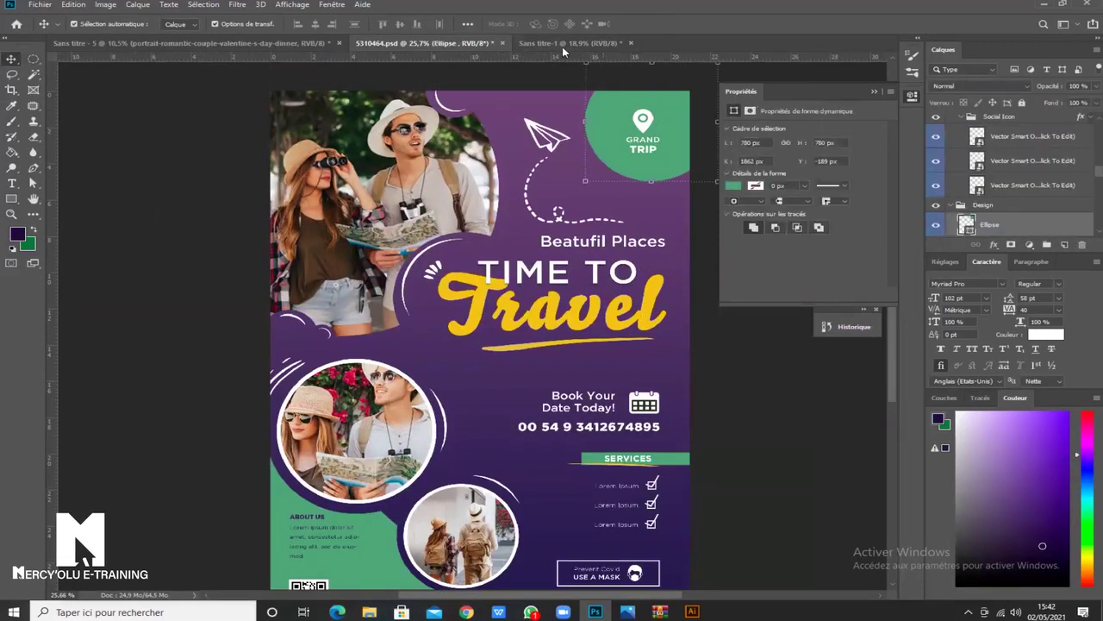
Draw a circle about 1012 px in diameter overlapping the upper-right corner of Sans titre-1 and fill it with green.
{"action": "left_click", "coordinate": [562, 43]}
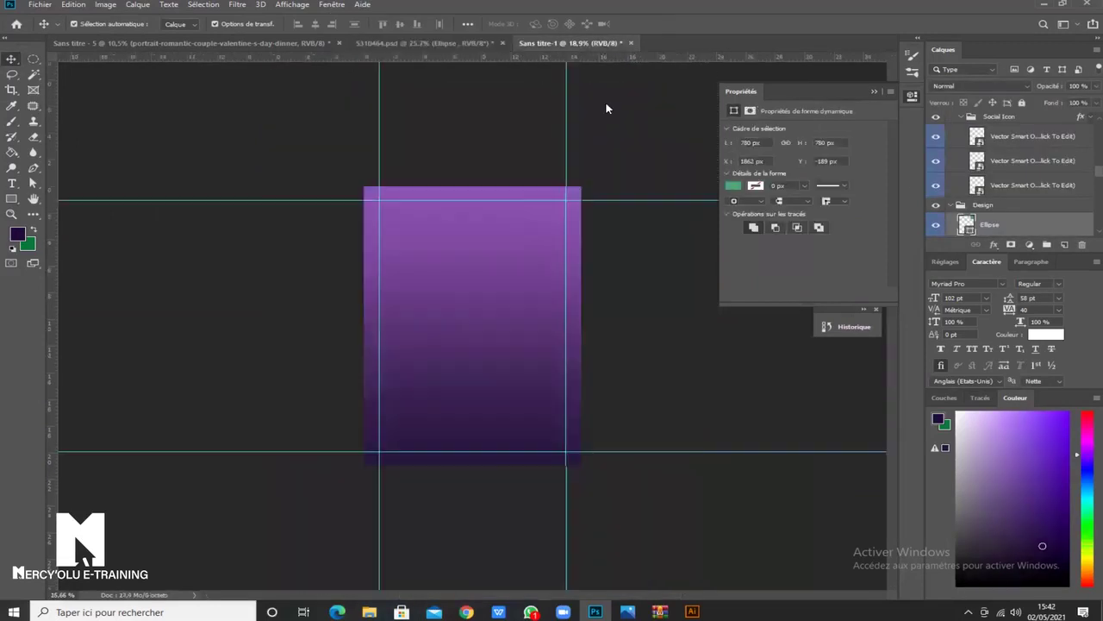
{"action": "right_click", "coordinate": [11, 198]}
{"action": "left_click", "coordinate": [78, 222]}
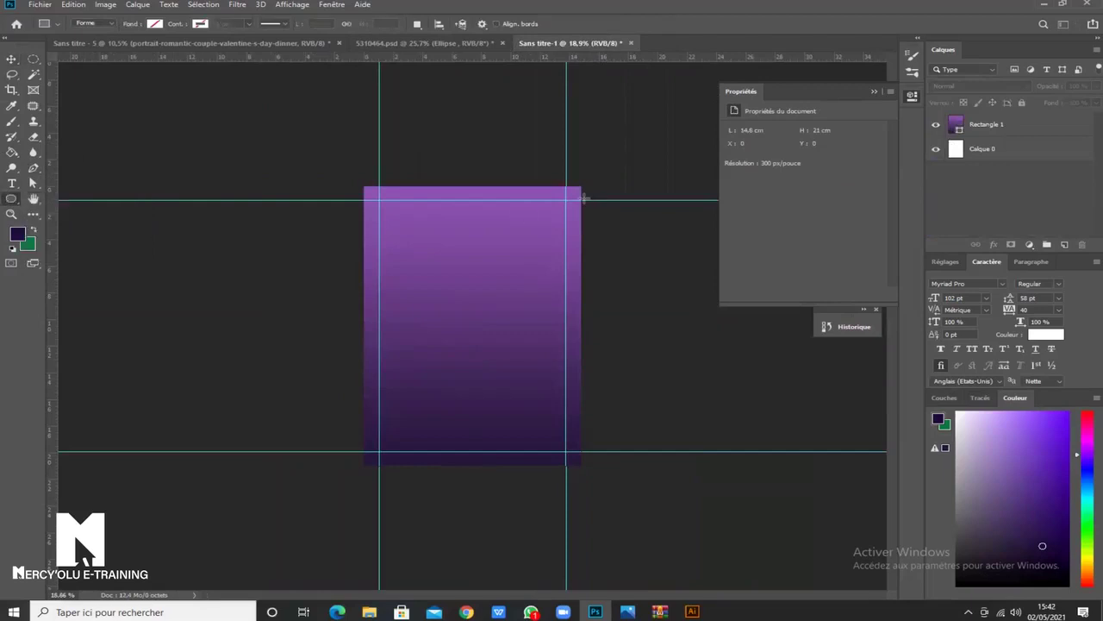
{"action": "left_click_drag", "start_coordinate": [515, 169], "coordinate": [667, 283]}
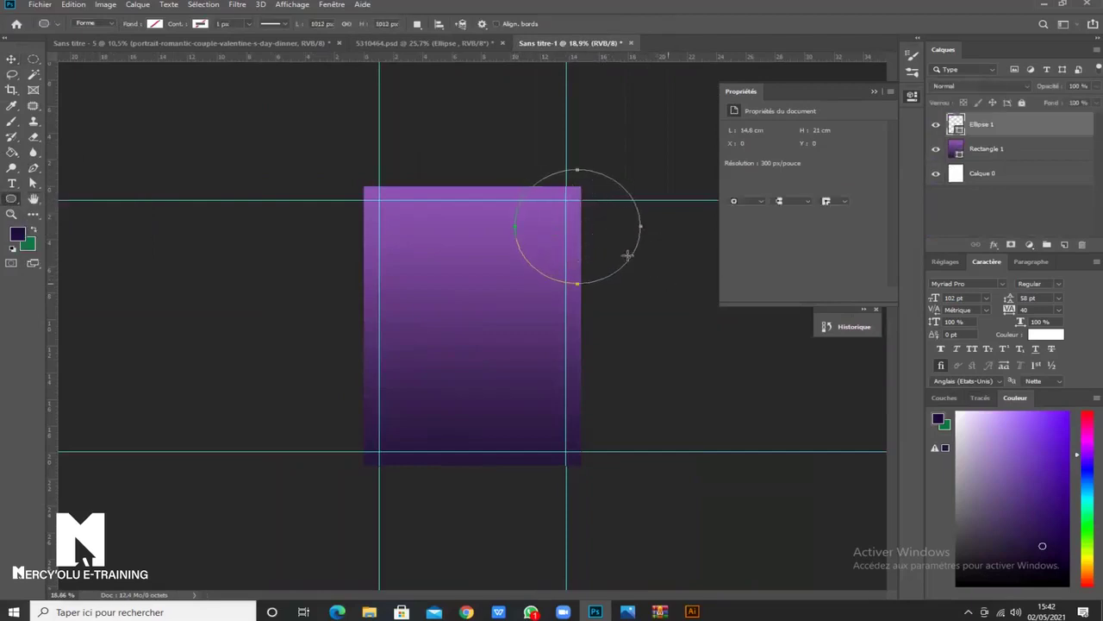
{"action": "left_click", "coordinate": [153, 25]}
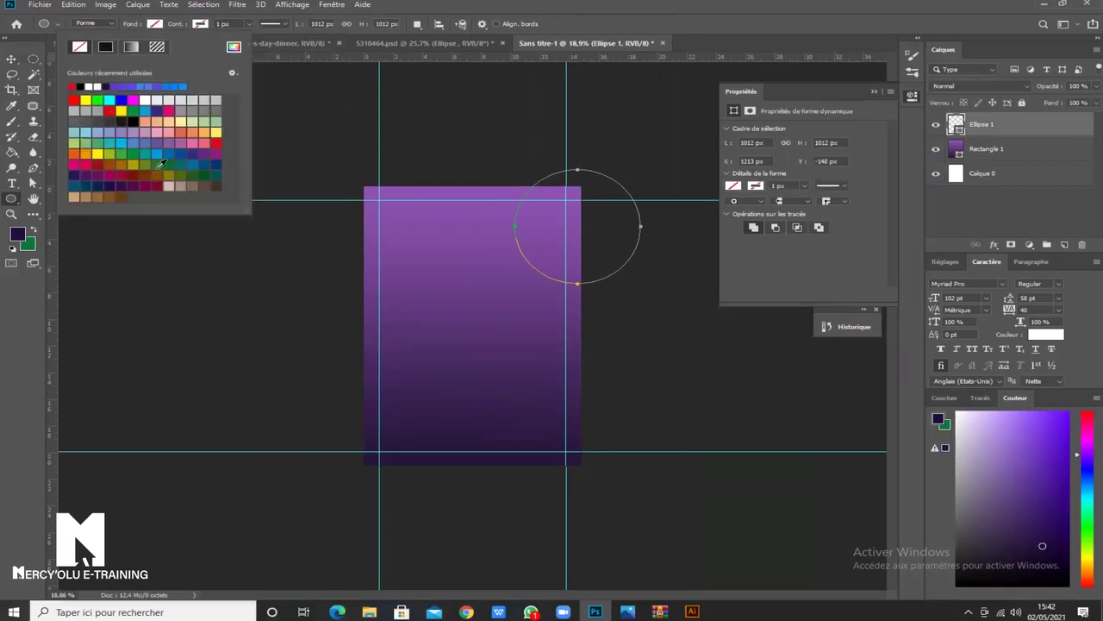
{"action": "left_click", "coordinate": [131, 153]}
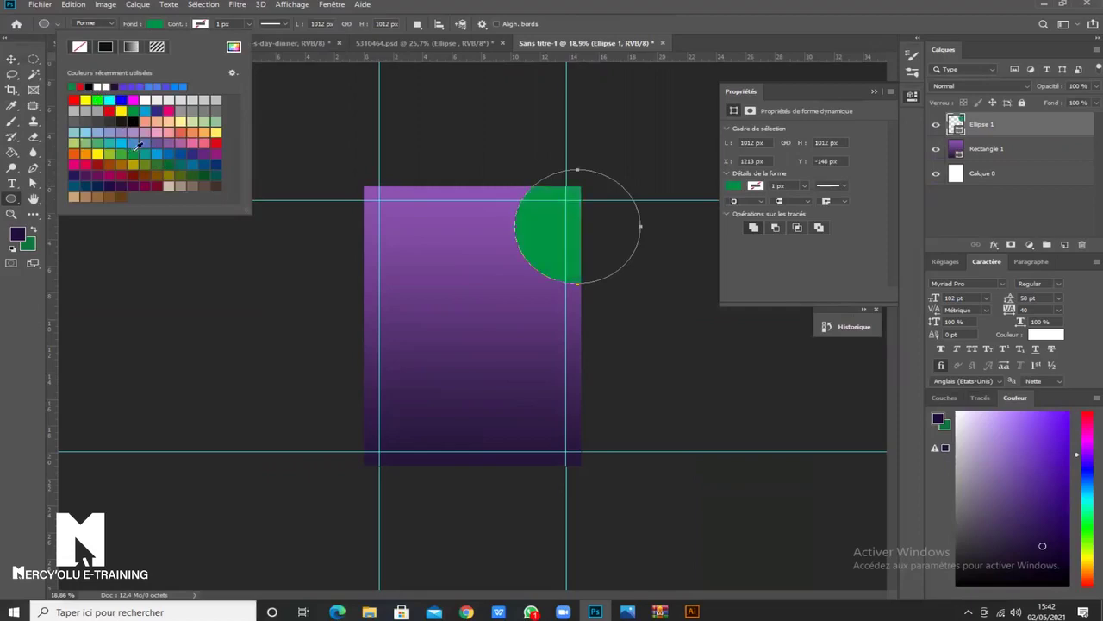
Move the green circle up and left over the page's upper-right corner, to about X 1039 px, Y -392 px.
{"action": "left_click", "coordinate": [11, 59]}
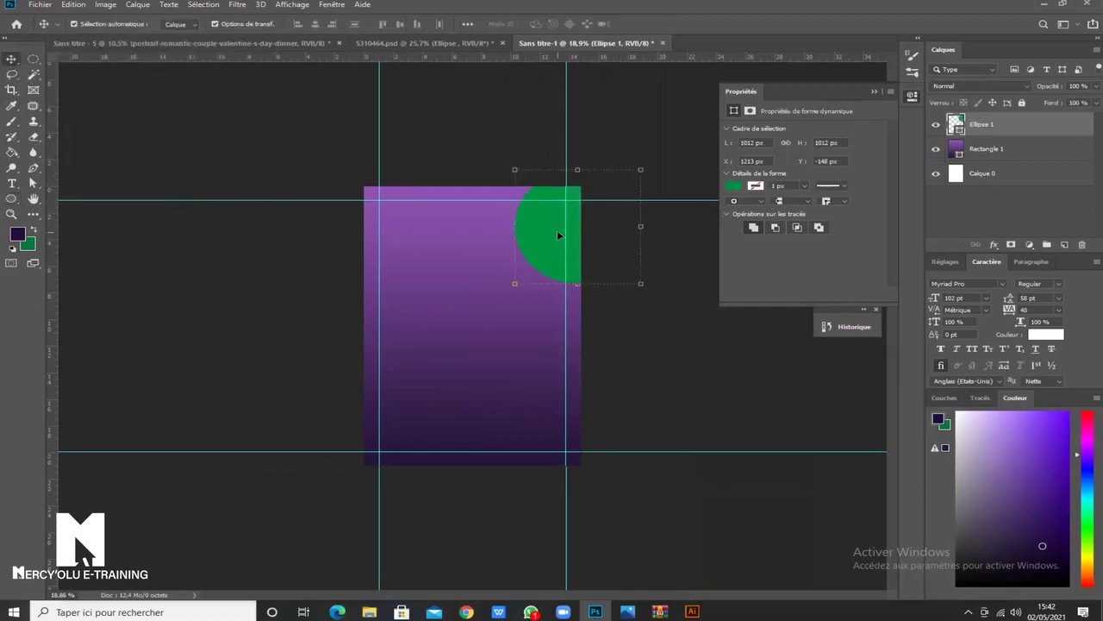
{"action": "left_click_drag", "start_coordinate": [552, 228], "coordinate": [646, 138]}
{"action": "left_click", "coordinate": [584, 45]}
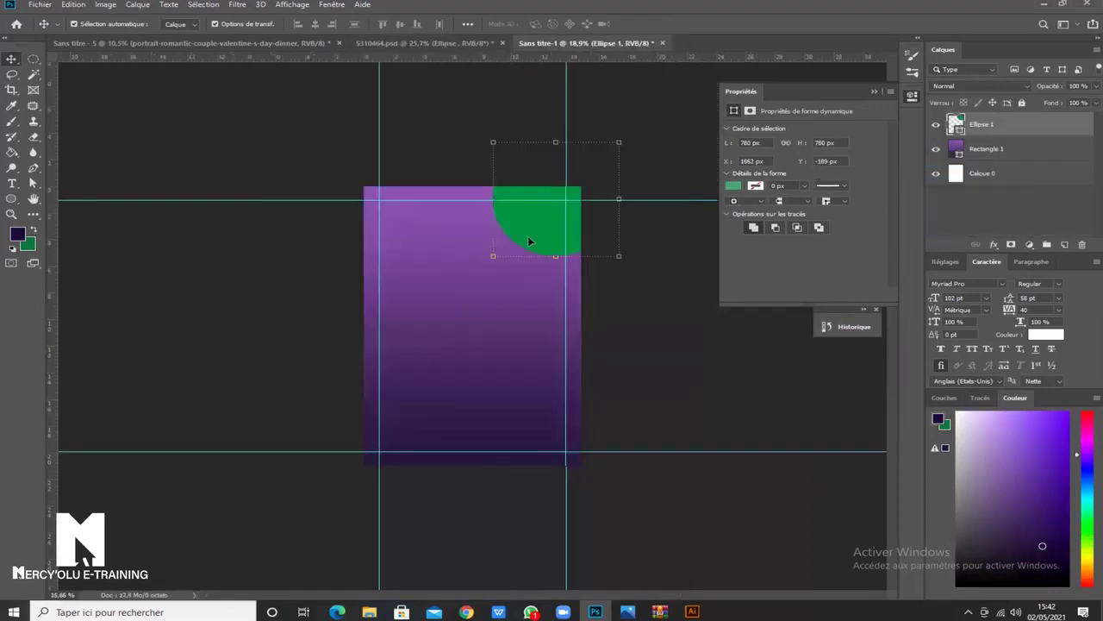
Undock the circle's shape properties panel and float it slightly closer to the page.
{"action": "left_click", "coordinate": [729, 186]}
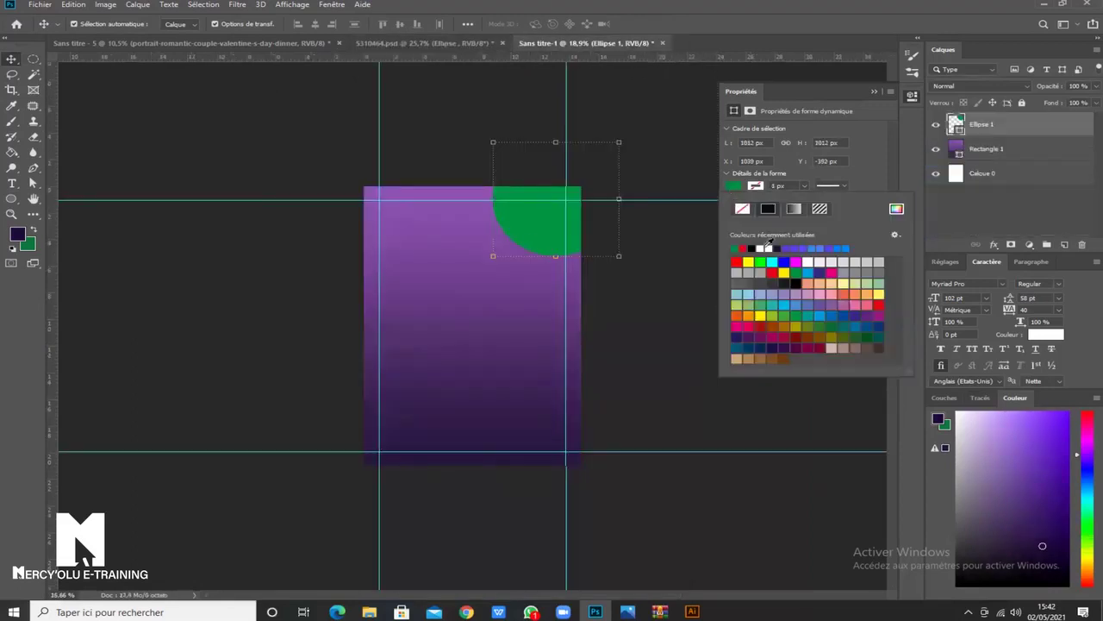
{"action": "left_click", "coordinate": [733, 186]}
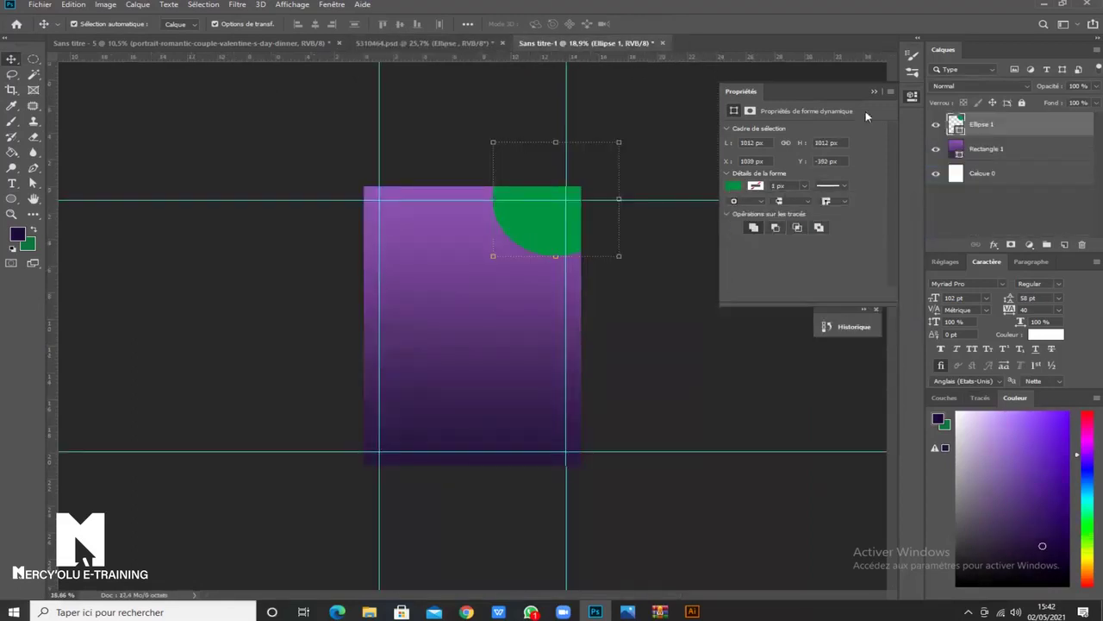
{"action": "left_click_drag", "start_coordinate": [833, 98], "coordinate": [800, 106]}
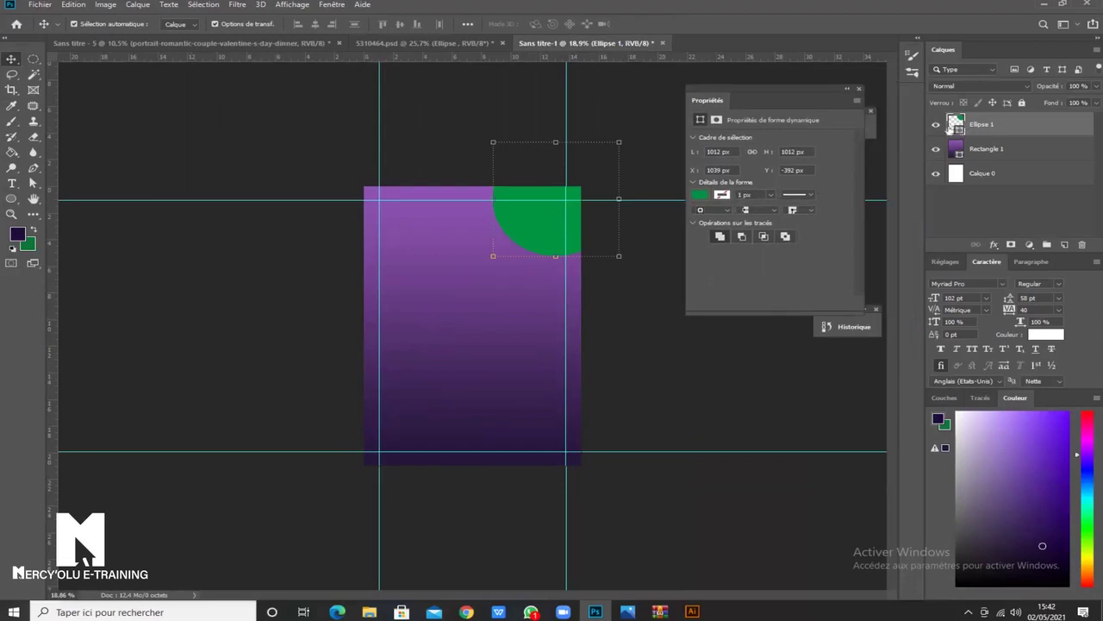
Recolor the corner circle on the Ellipse 1 layer with a lighter, softer green resembling the flyer's circle.
{"action": "double_click", "coordinate": [958, 129]}
{"action": "left_click_drag", "start_coordinate": [813, 162], "coordinate": [768, 161]}
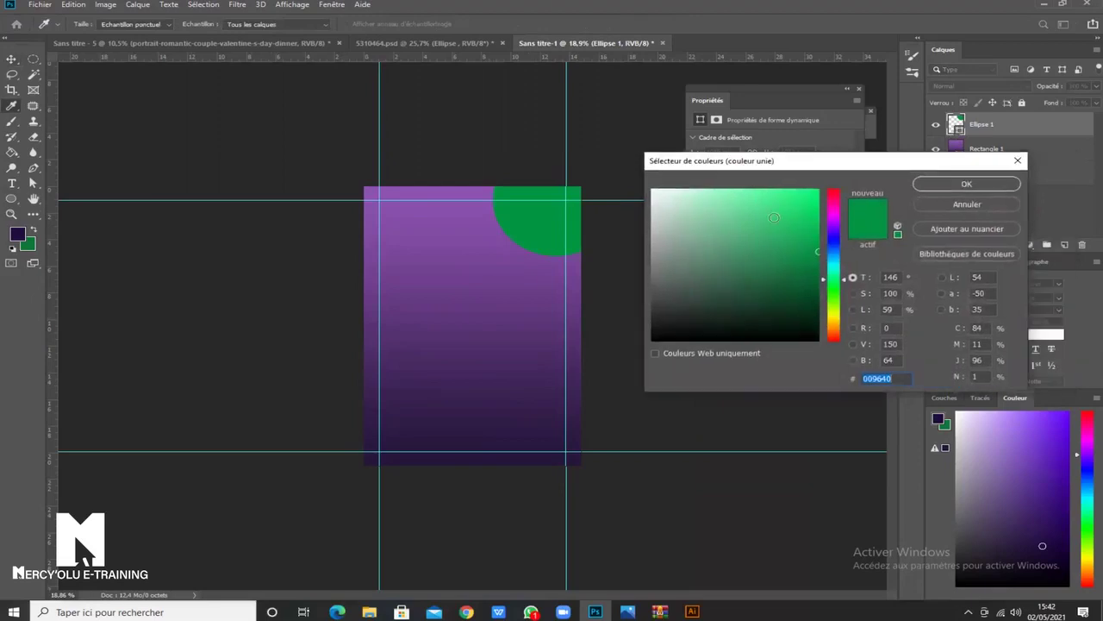
{"action": "left_click", "coordinate": [772, 218]}
{"action": "left_click_drag", "start_coordinate": [757, 207], "coordinate": [761, 219]}
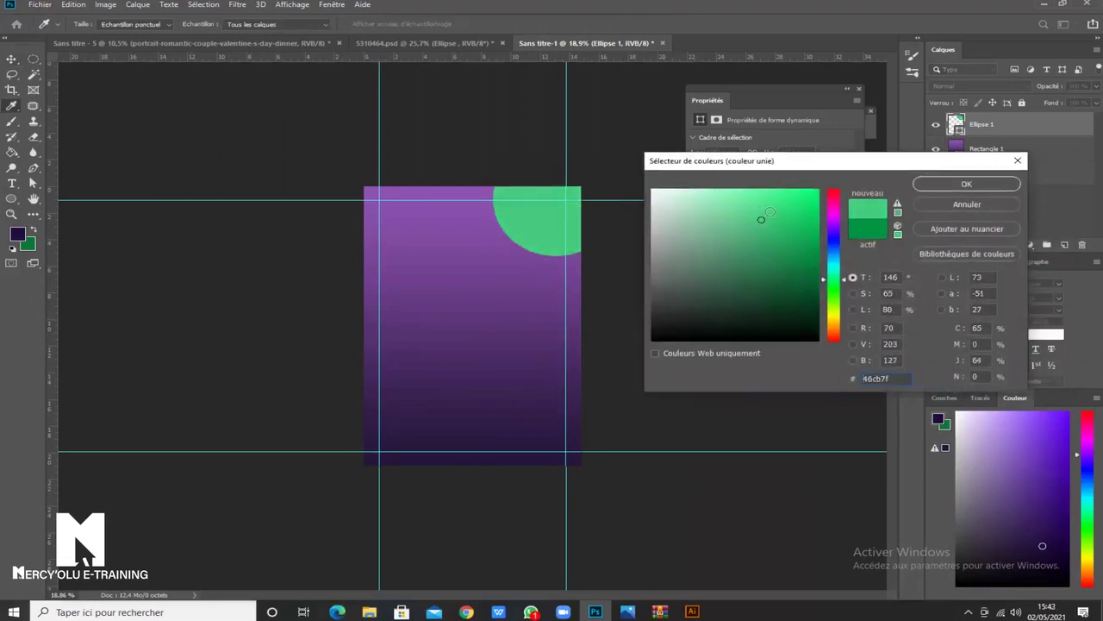
{"action": "left_click", "coordinate": [967, 184]}
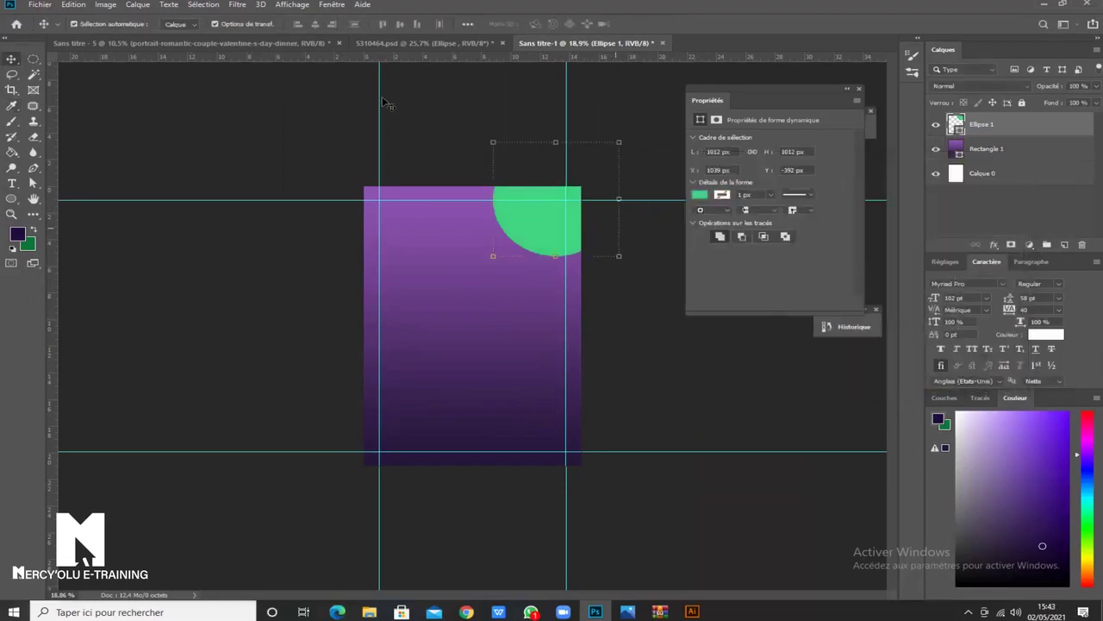
Compare the recolored circle with the GRAND TRIP circle in 5310464.psd, moving the floating properties panel off the flyer and deselecting the shapes.
{"action": "left_click", "coordinate": [406, 42]}
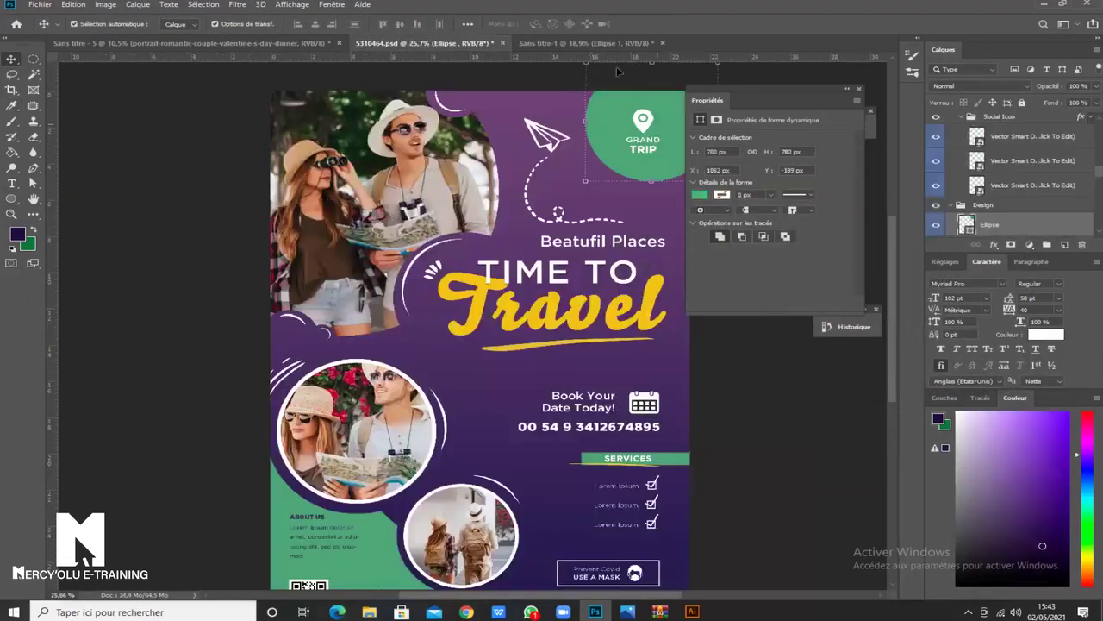
{"action": "left_click", "coordinate": [594, 44]}
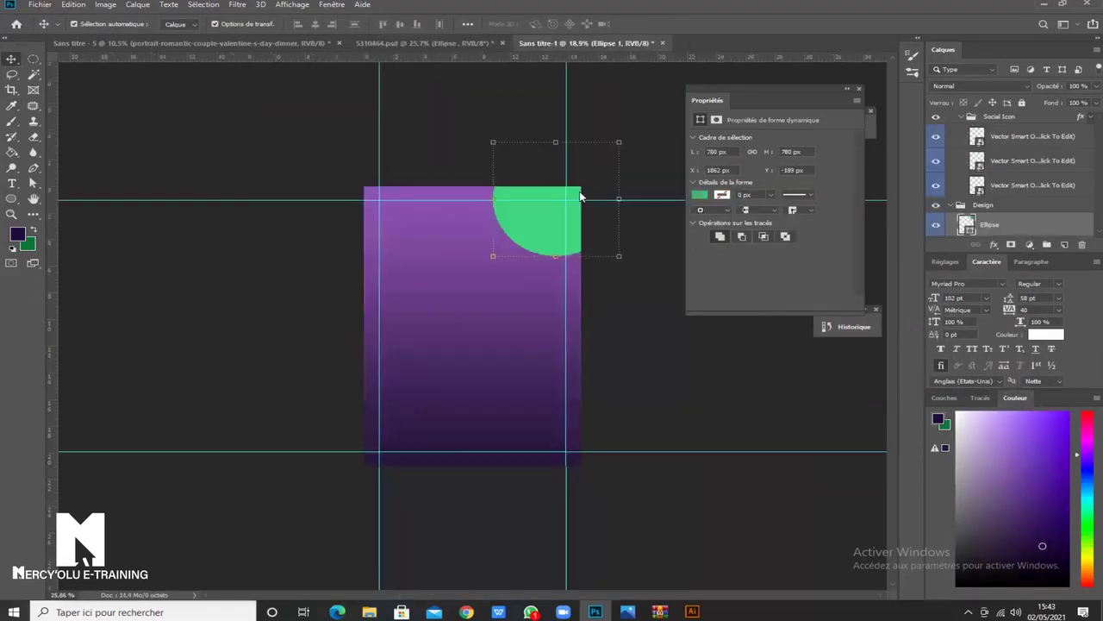
{"action": "left_click", "coordinate": [350, 181]}
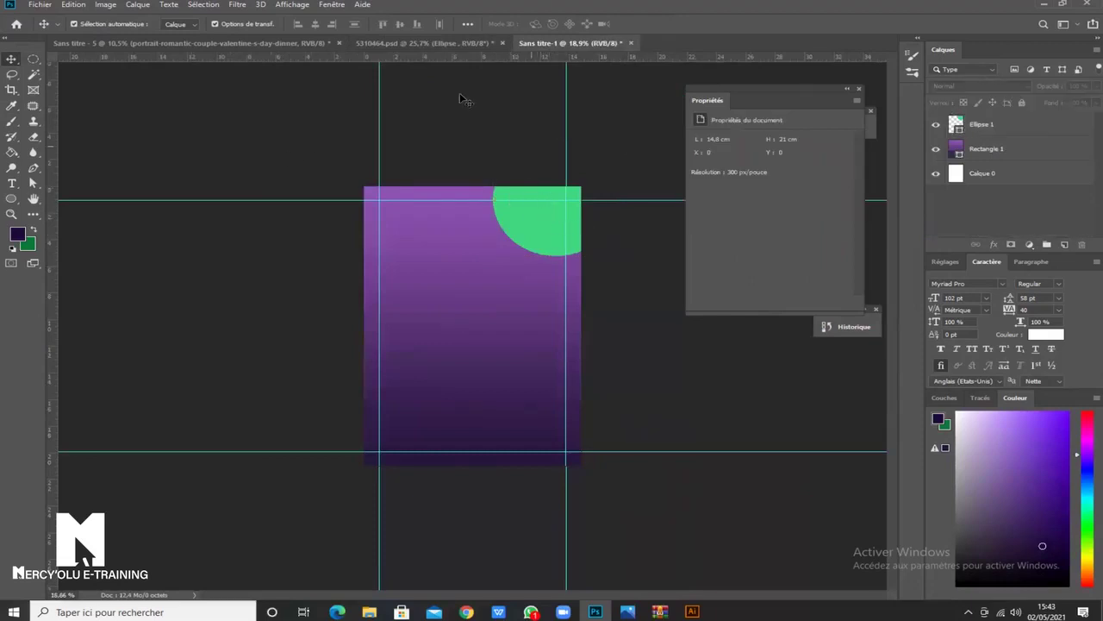
{"action": "left_click", "coordinate": [428, 43]}
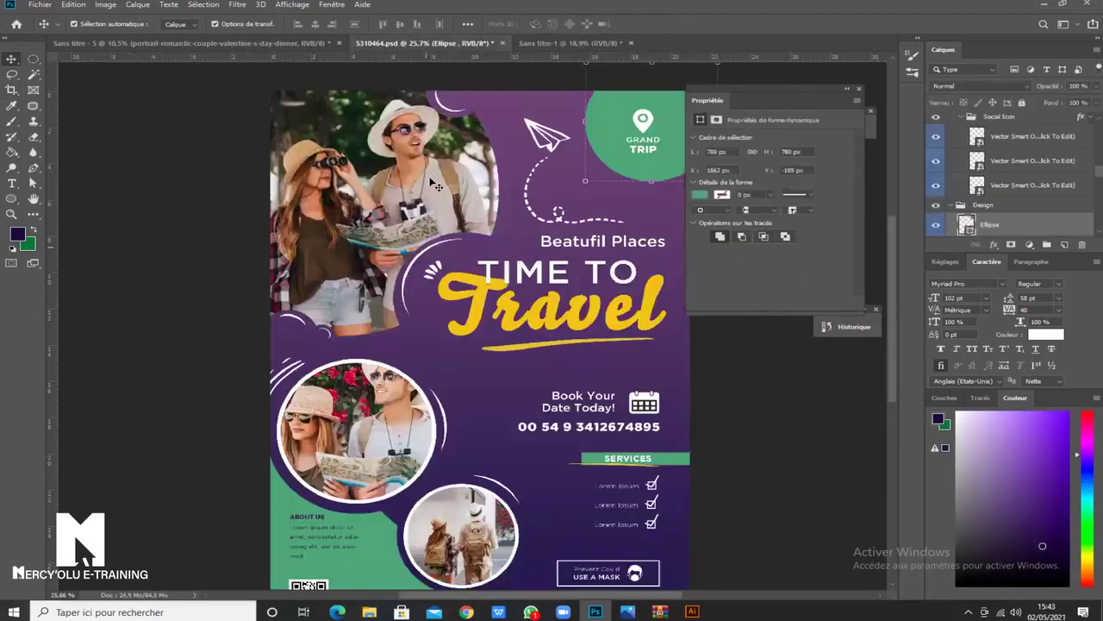
{"action": "left_click_drag", "start_coordinate": [772, 91], "coordinate": [811, 87]}
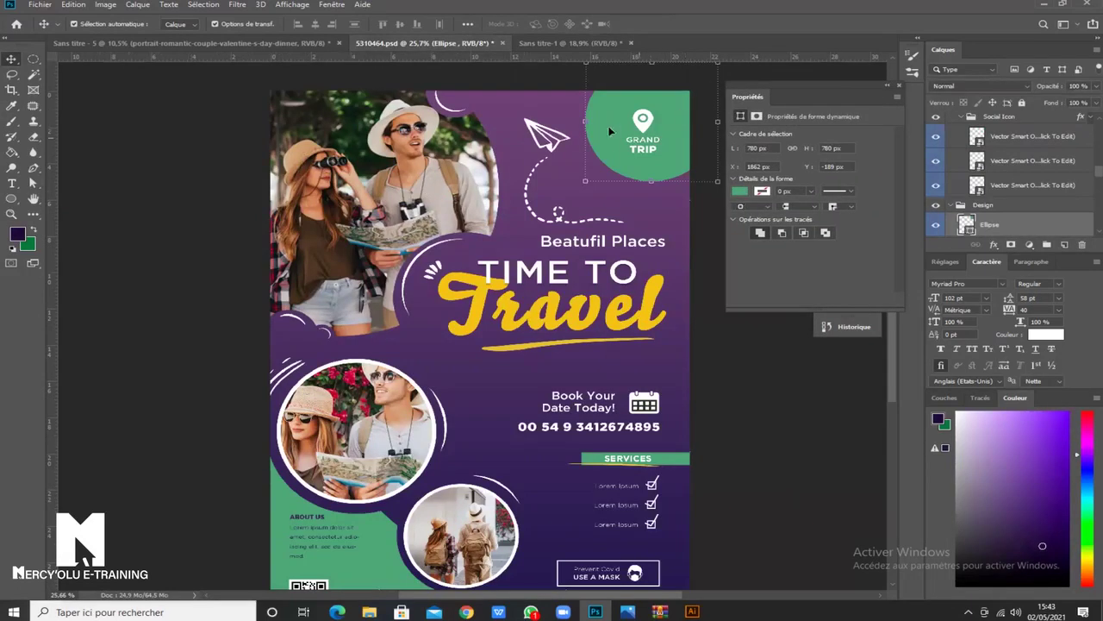
{"action": "left_click", "coordinate": [496, 80]}
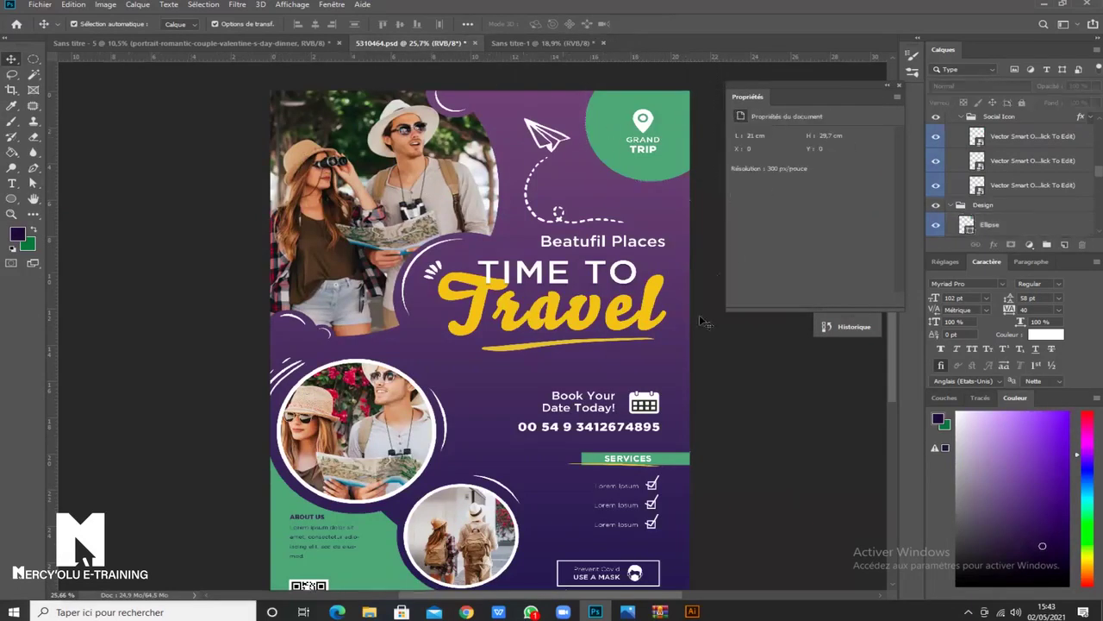